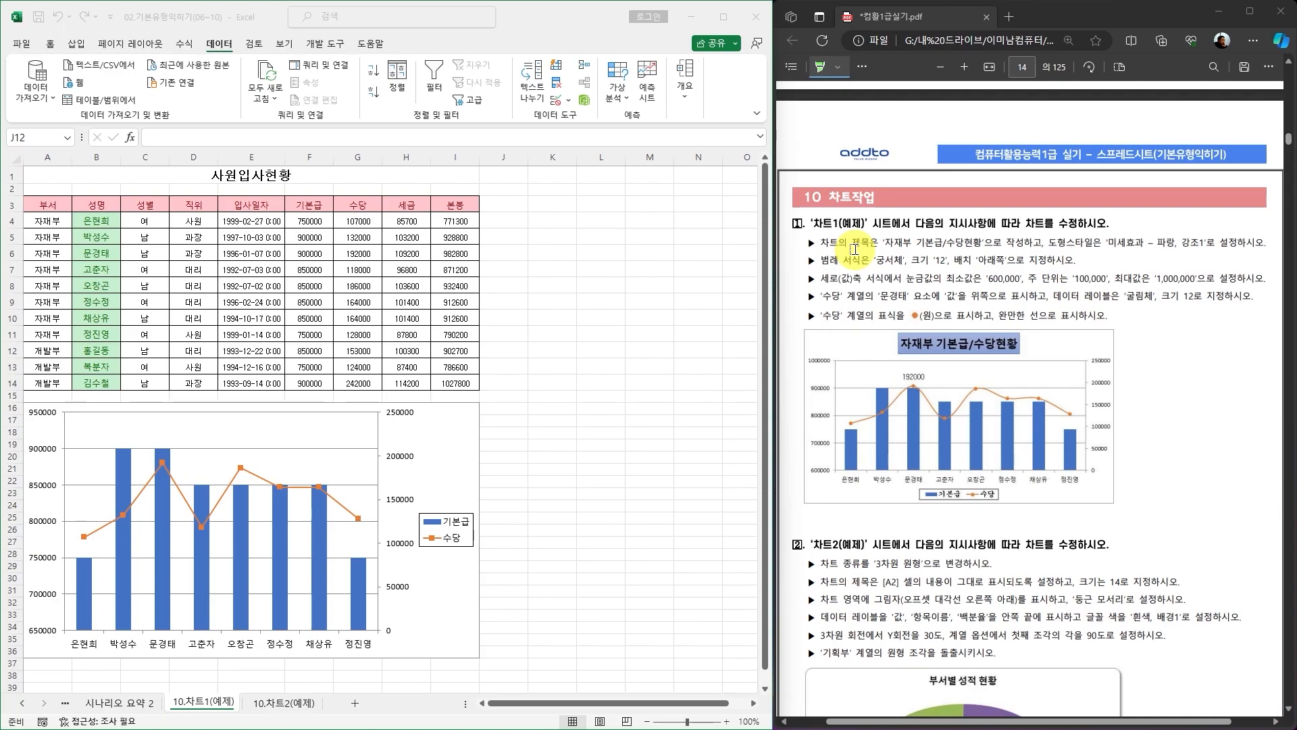
# Select and deselect the chart several times to inspect its chart area.
pyautogui.click(467, 419)
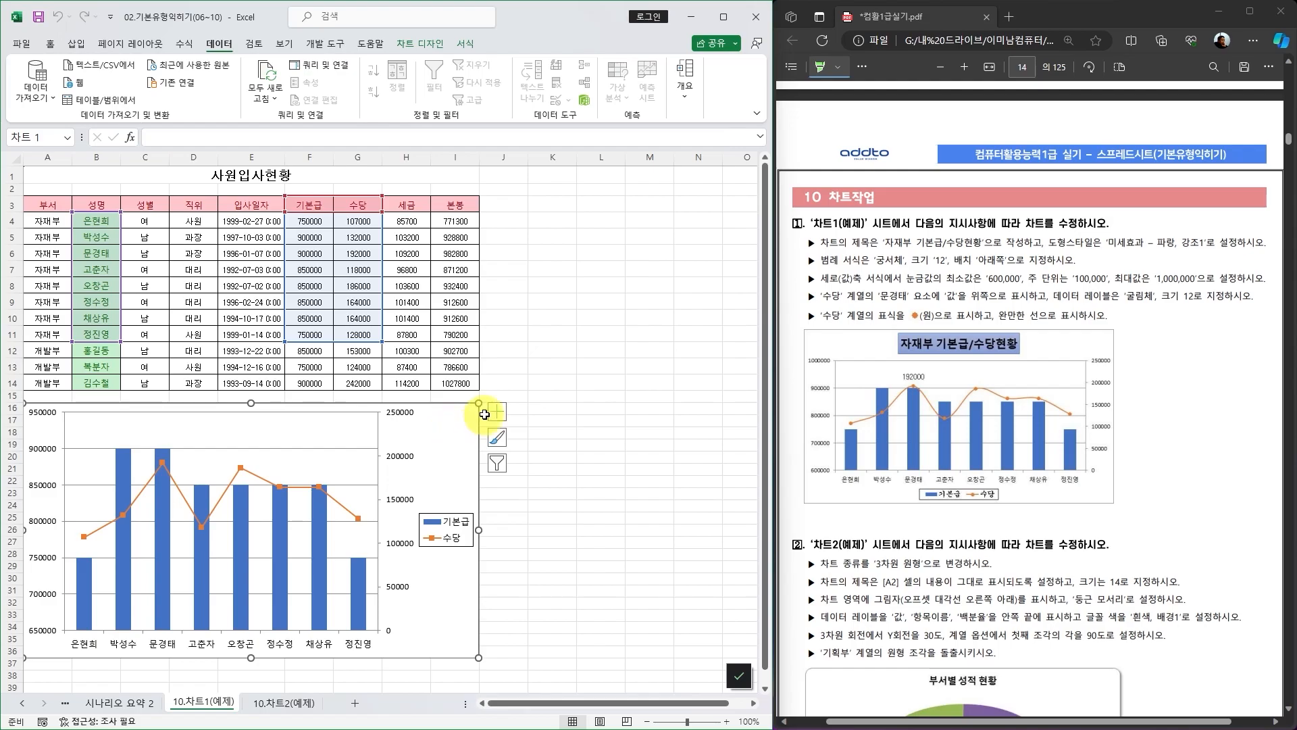
pyautogui.click(571, 365)
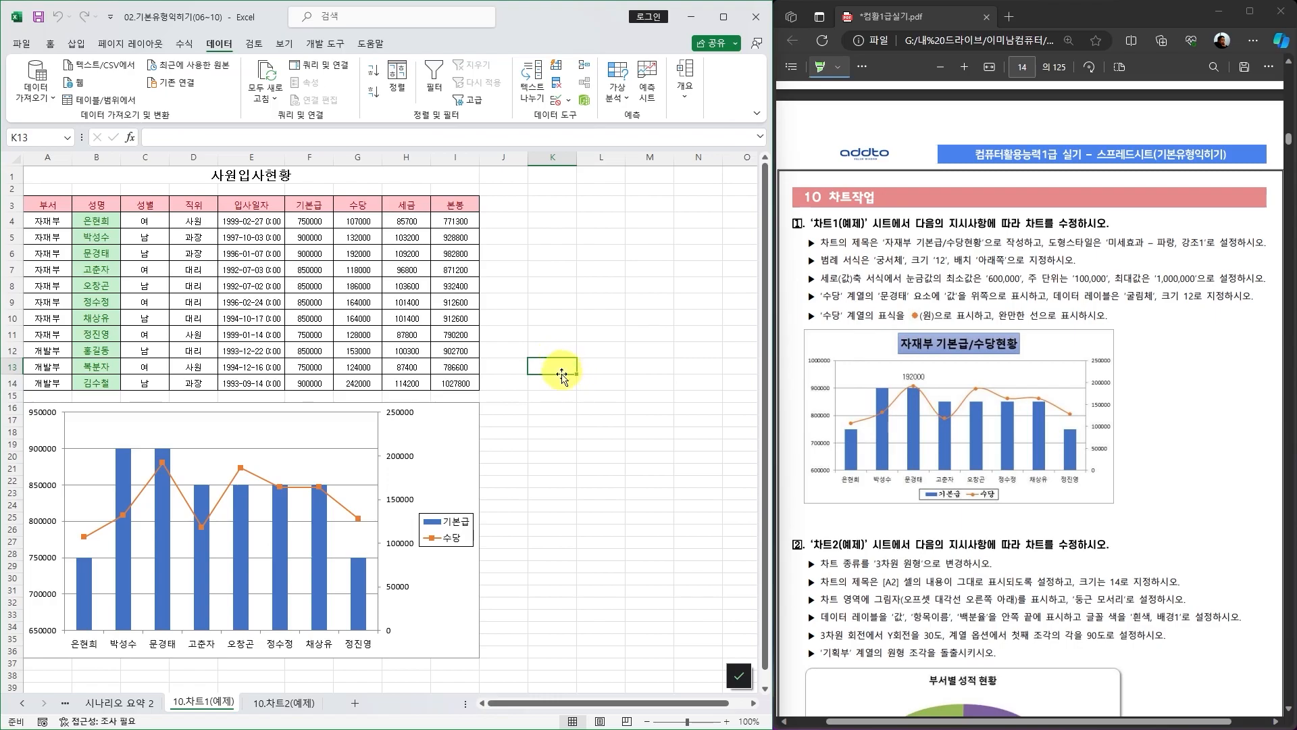
pyautogui.click(460, 435)
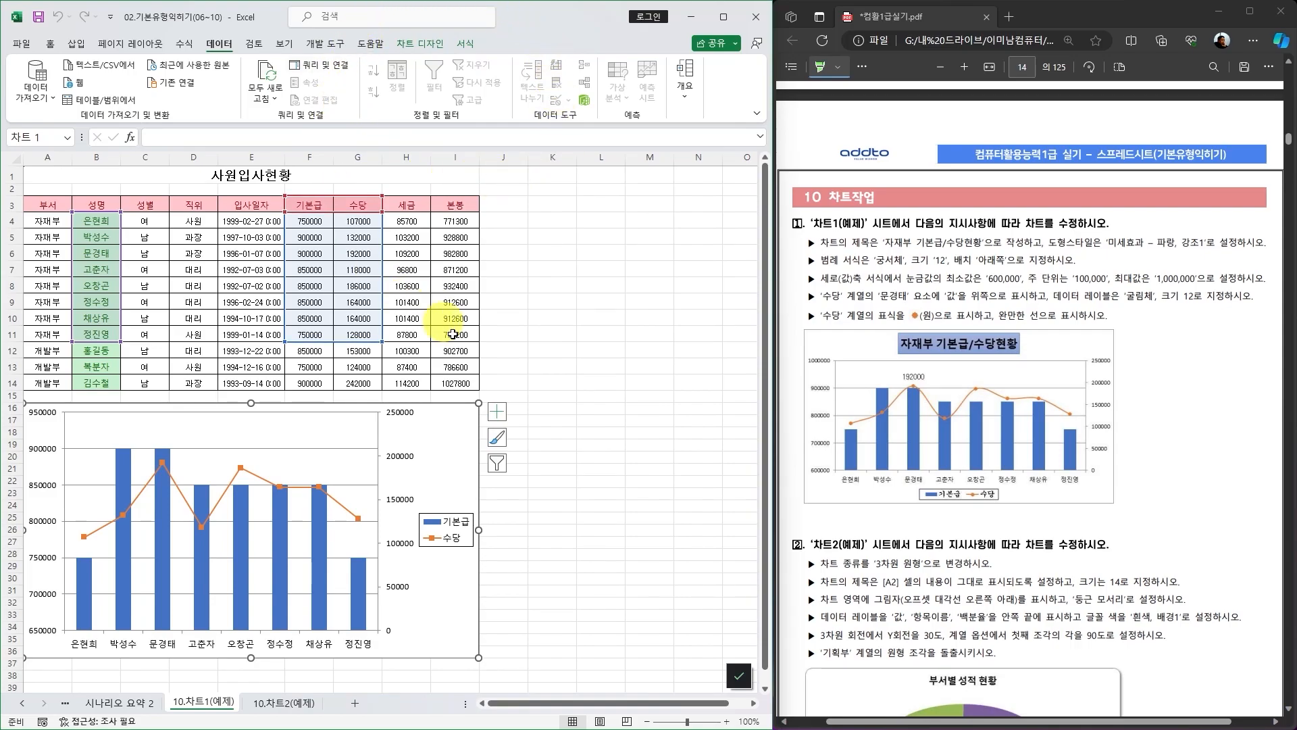
pyautogui.click(565, 411)
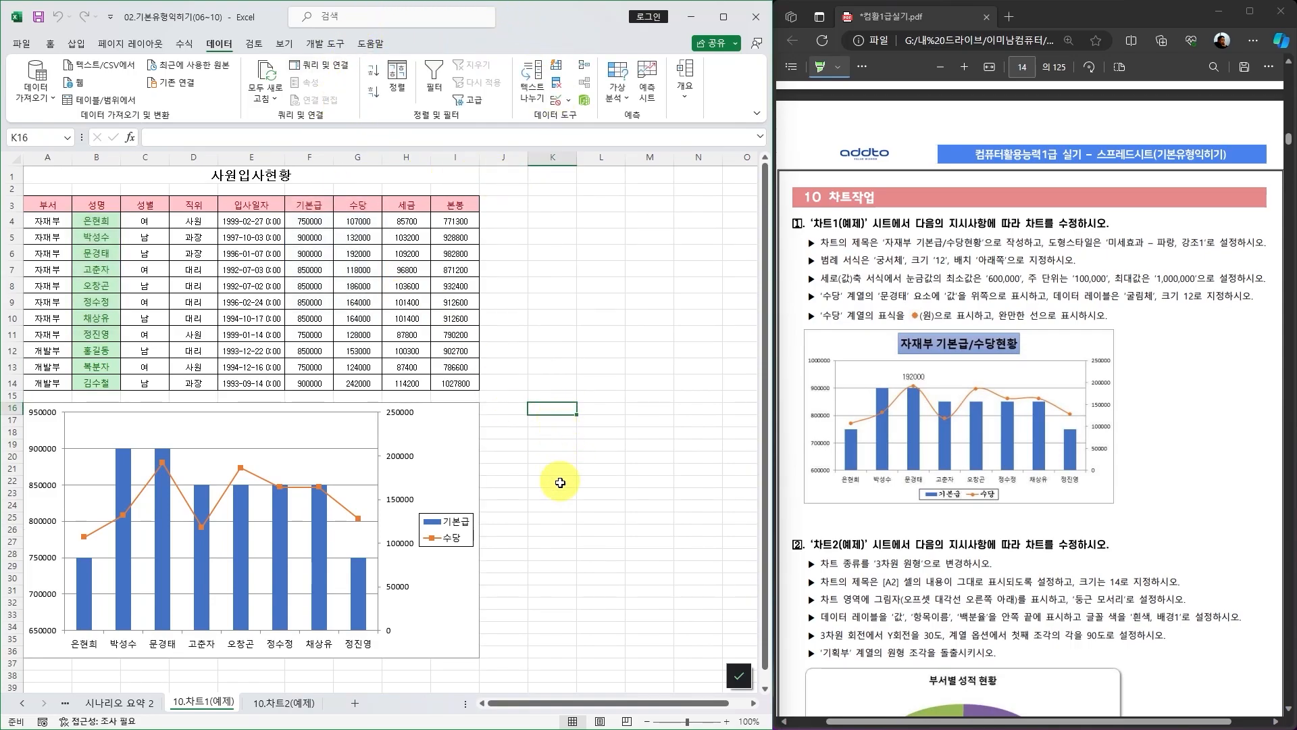
pyautogui.click(463, 427)
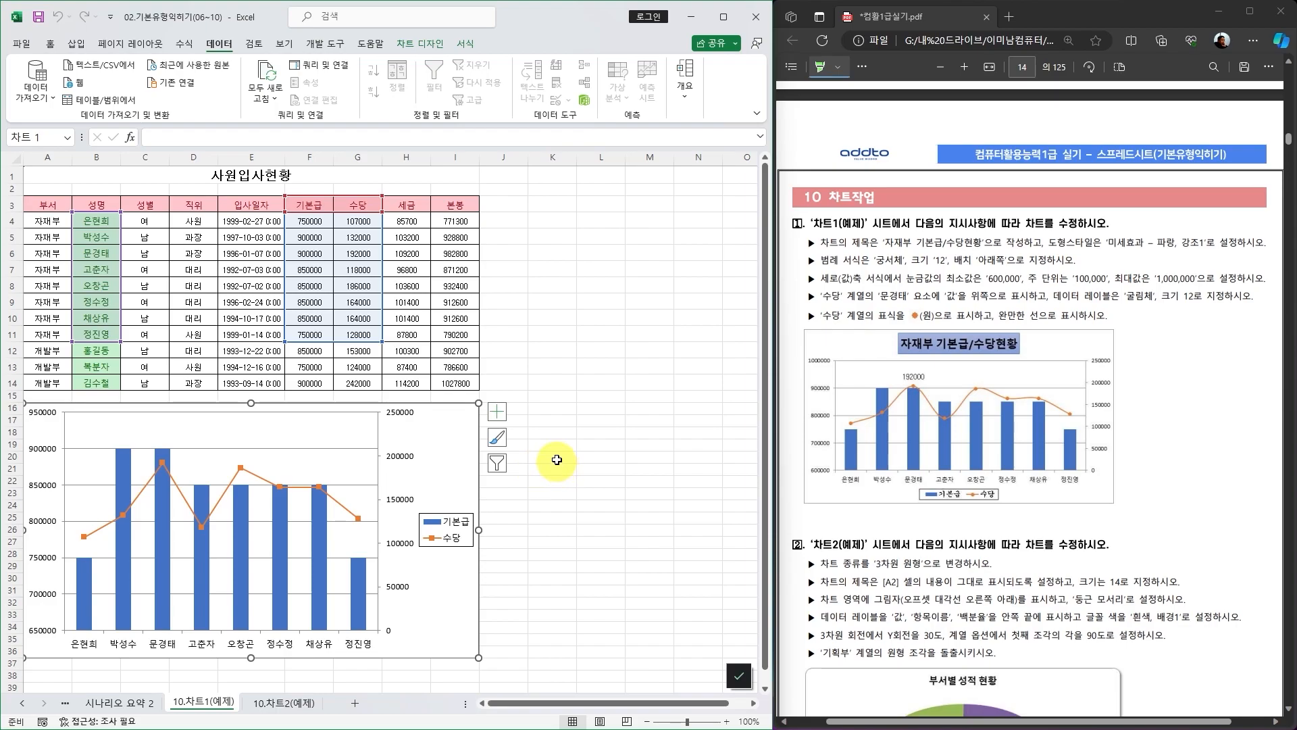
pyautogui.click(561, 410)
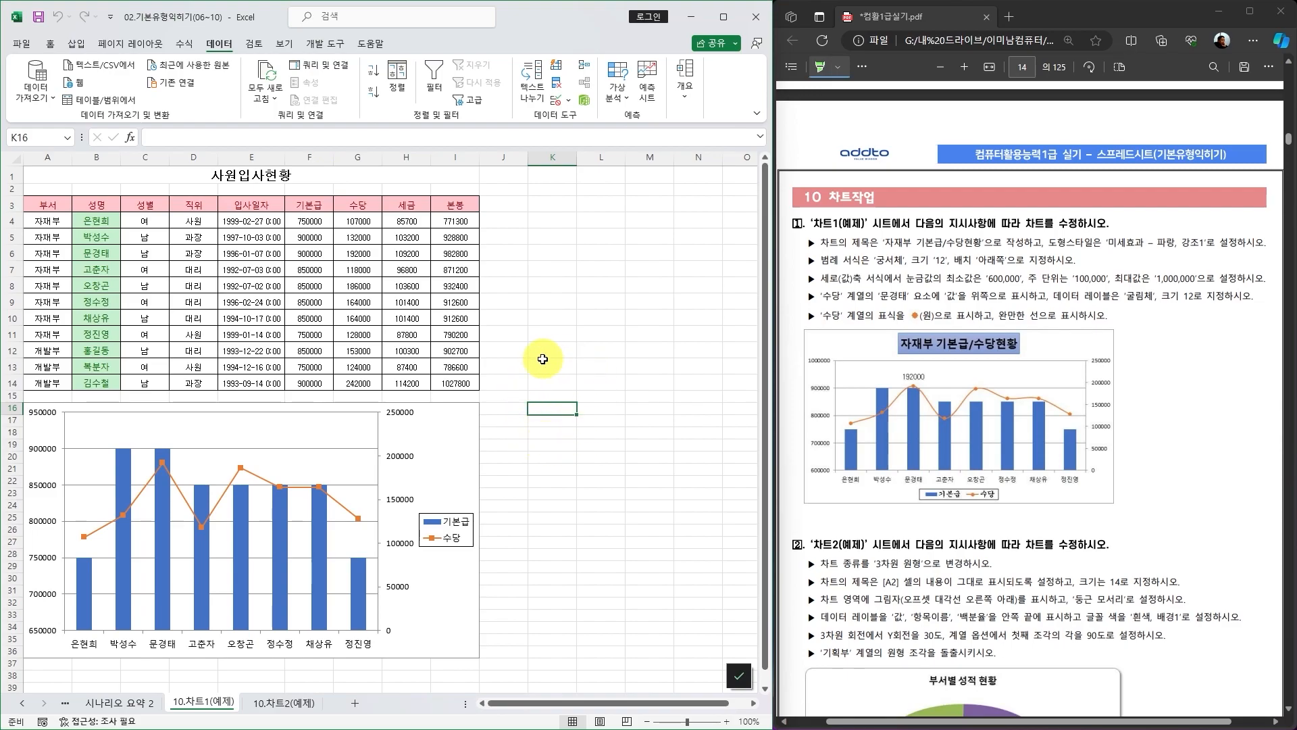
pyautogui.click(462, 427)
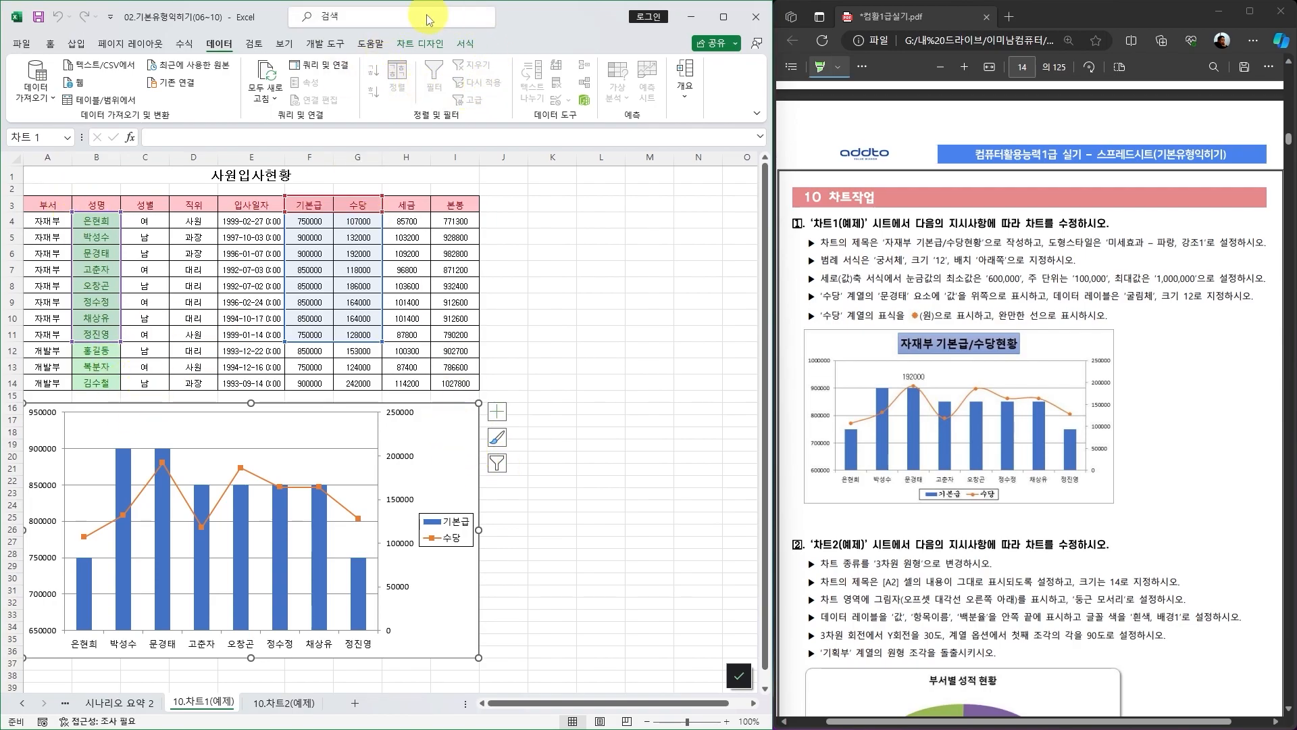
# Switch between the Chart Design and Format tabs to examine the chart tools.
pyautogui.click(420, 45)
pyautogui.click(469, 44)
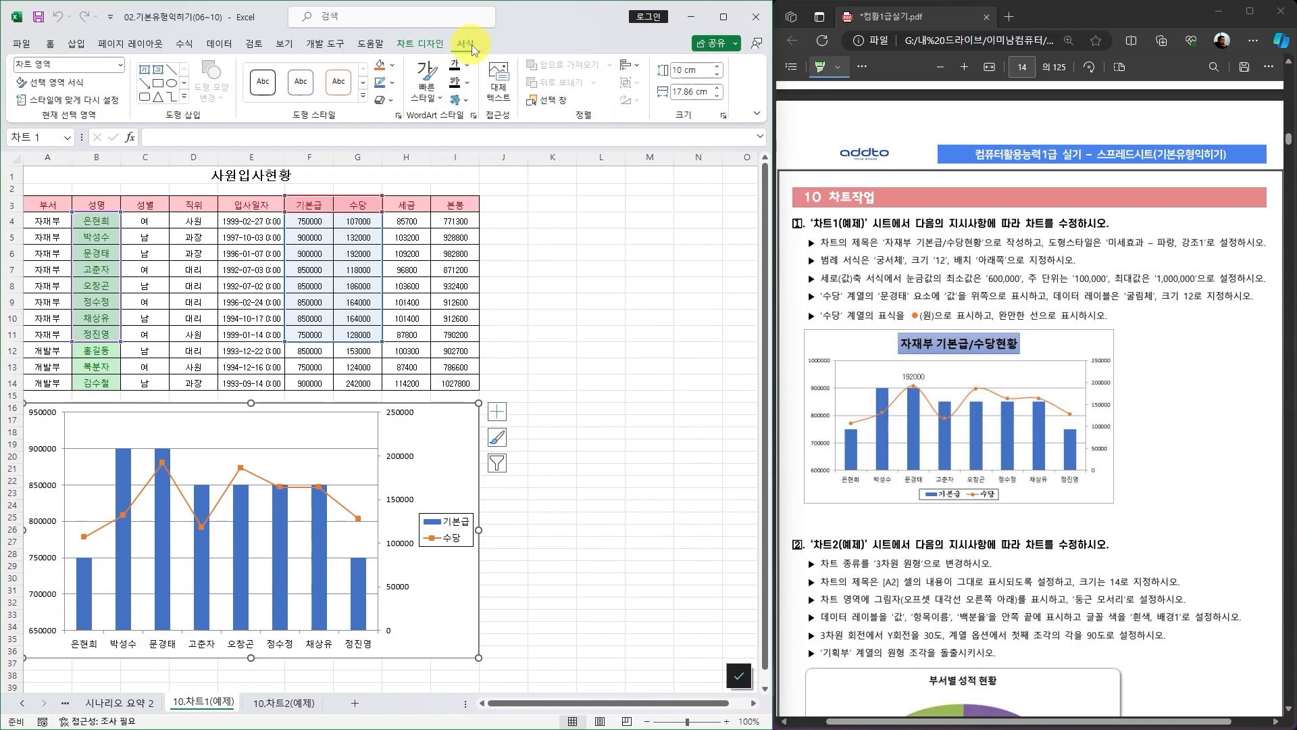
pyautogui.click(423, 44)
pyautogui.click(466, 45)
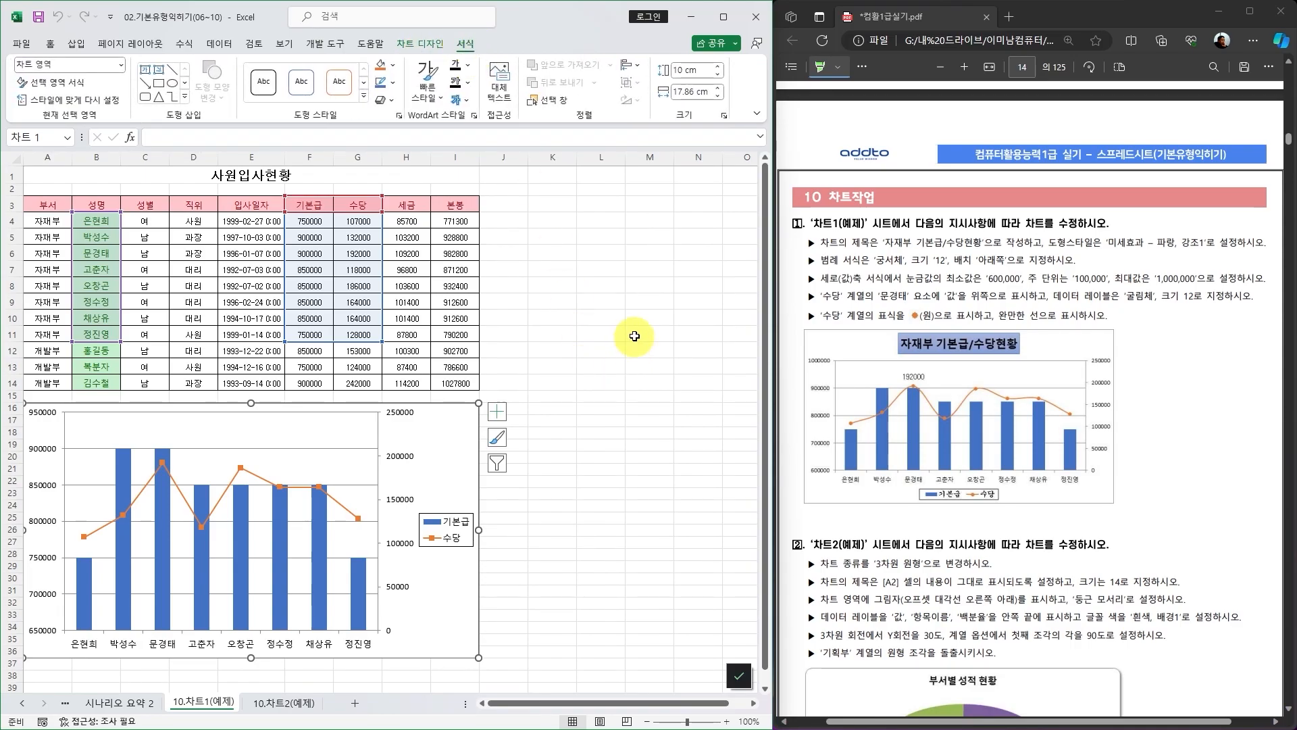
pyautogui.click(564, 383)
pyautogui.click(465, 420)
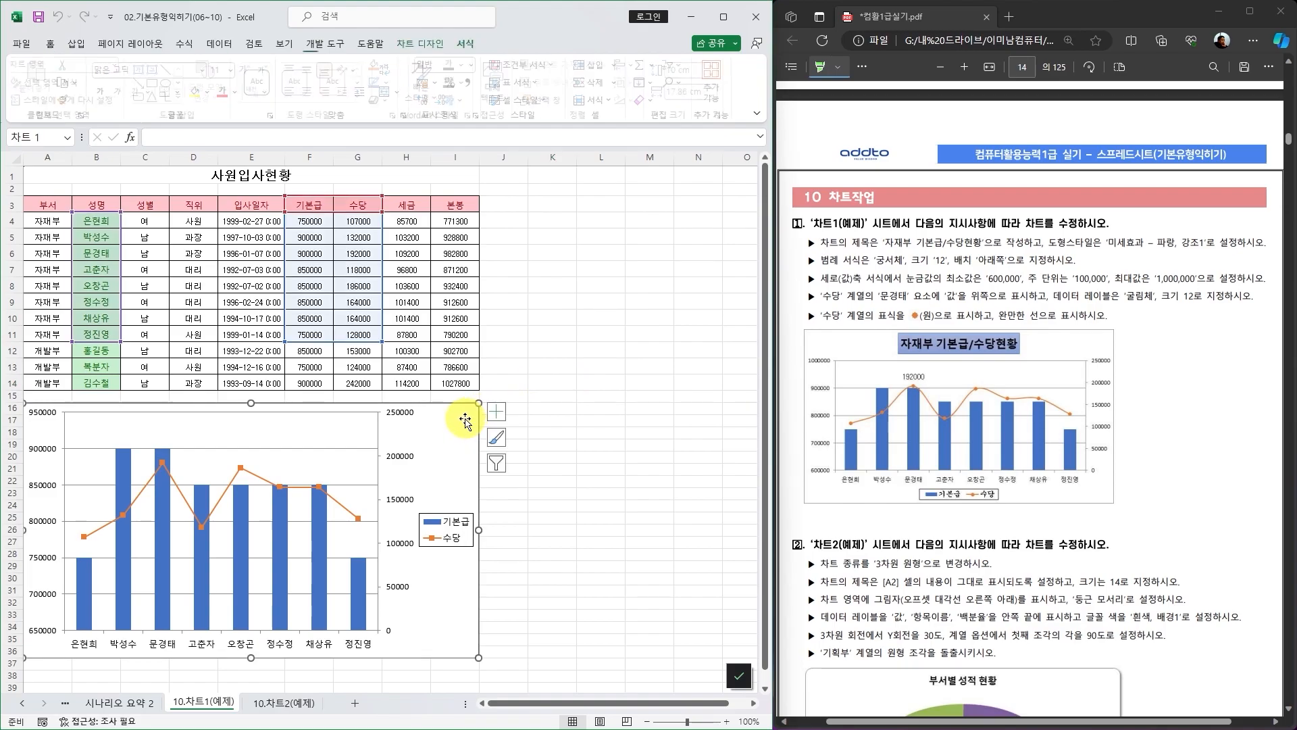
pyautogui.click(419, 44)
pyautogui.click(471, 43)
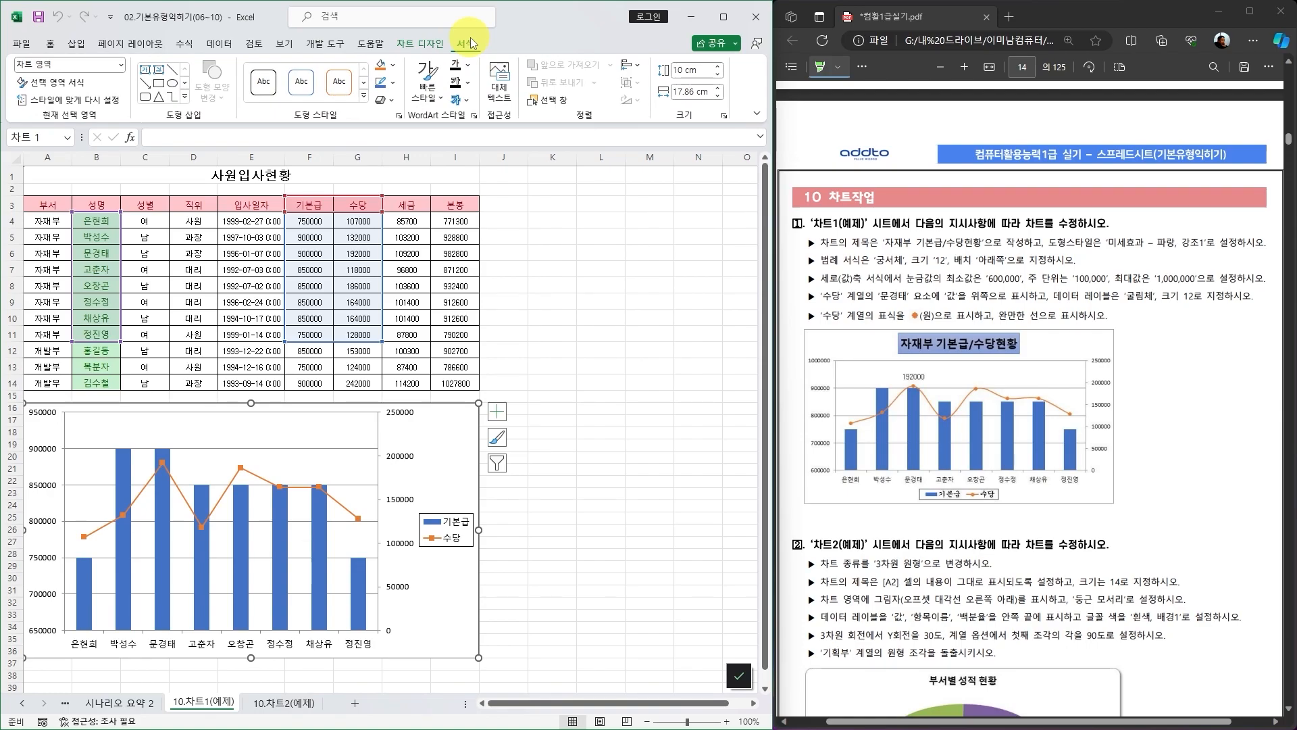
pyautogui.click(588, 391)
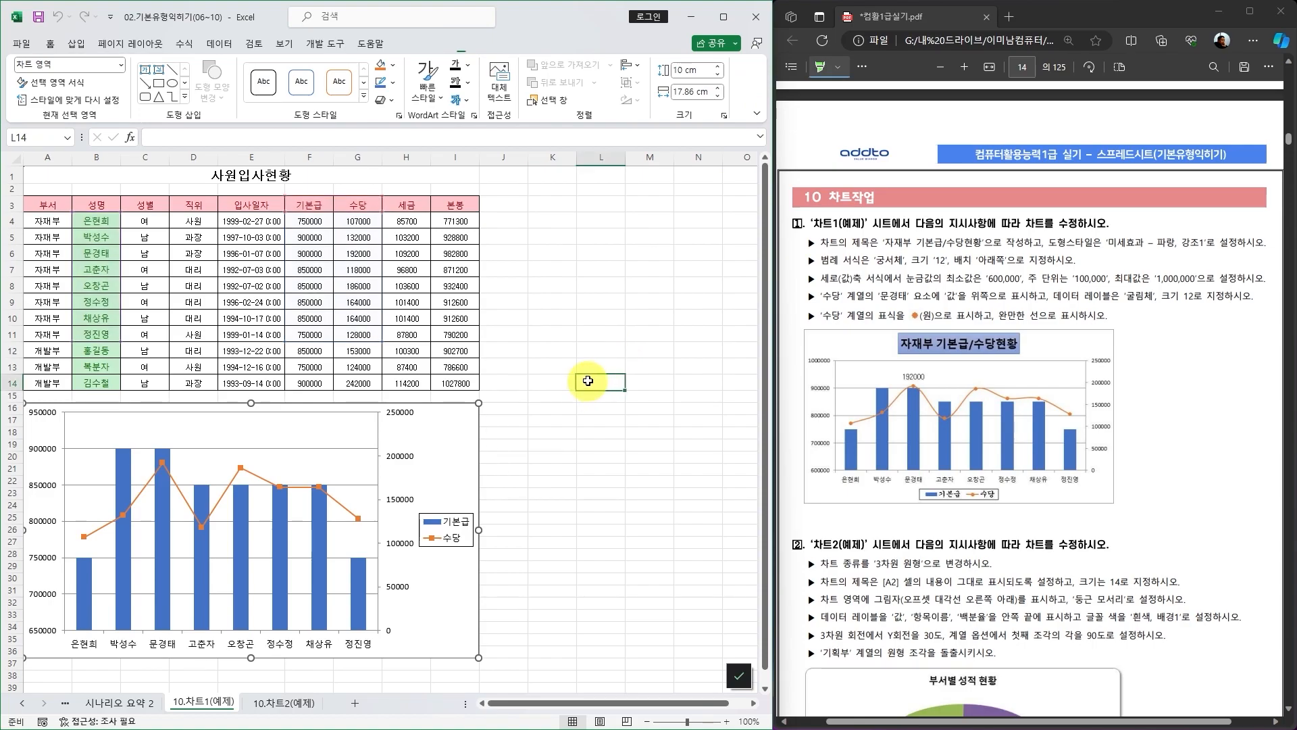
pyautogui.click(466, 416)
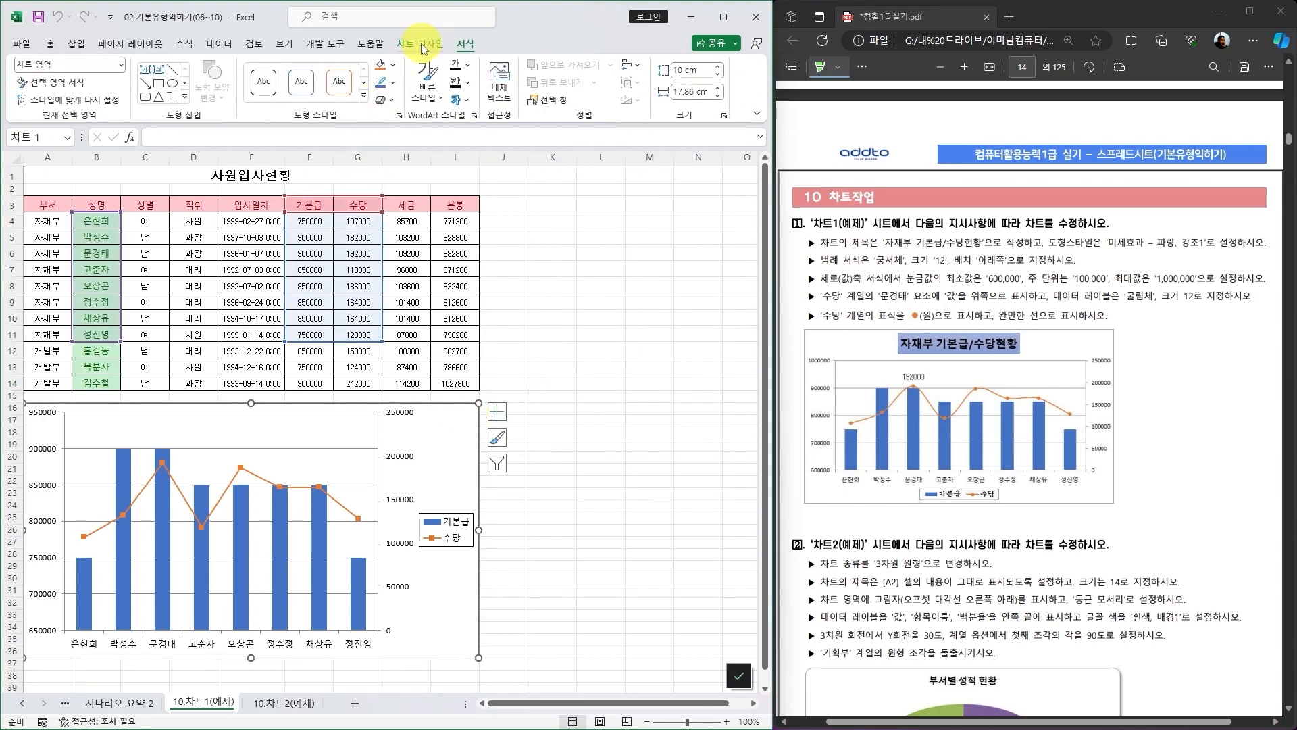
pyautogui.click(420, 43)
pyautogui.click(462, 43)
pyautogui.click(424, 43)
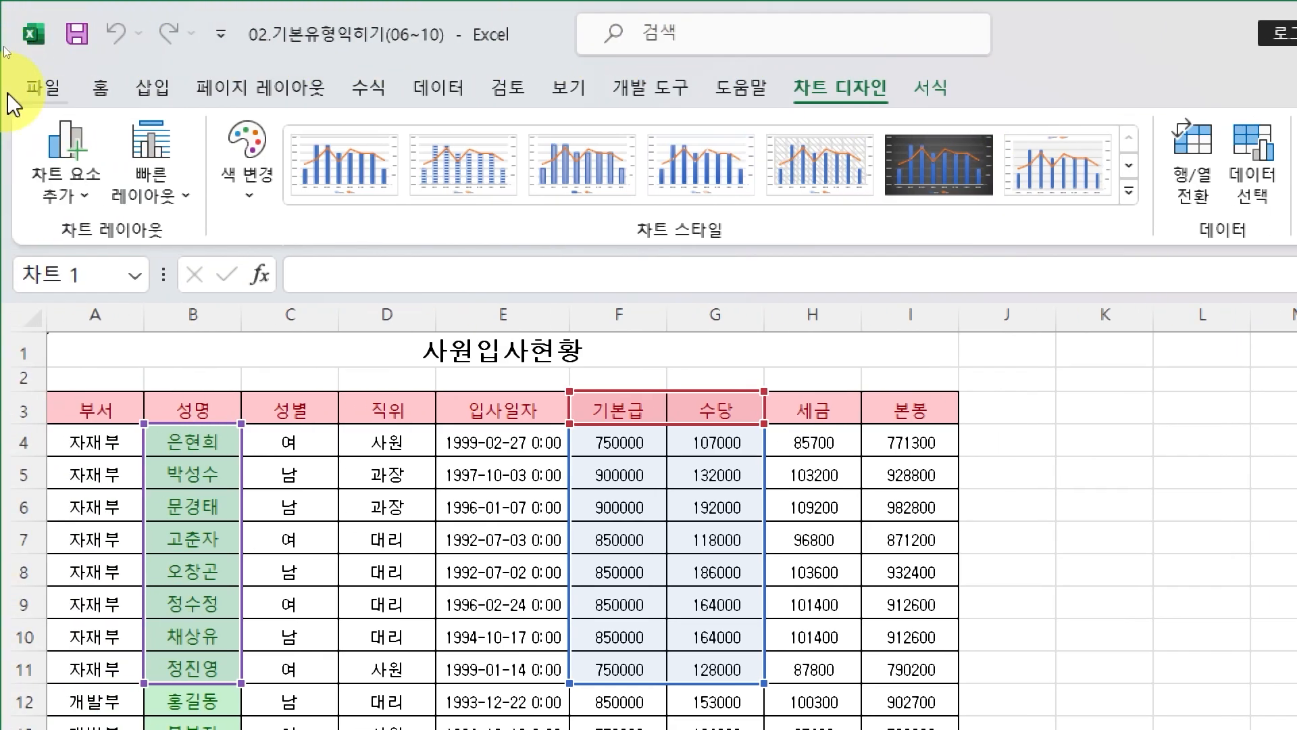
# Browse the Add Chart Element menu, the chart style gallery and the colour palette without applying any.
pyautogui.click(67, 196)
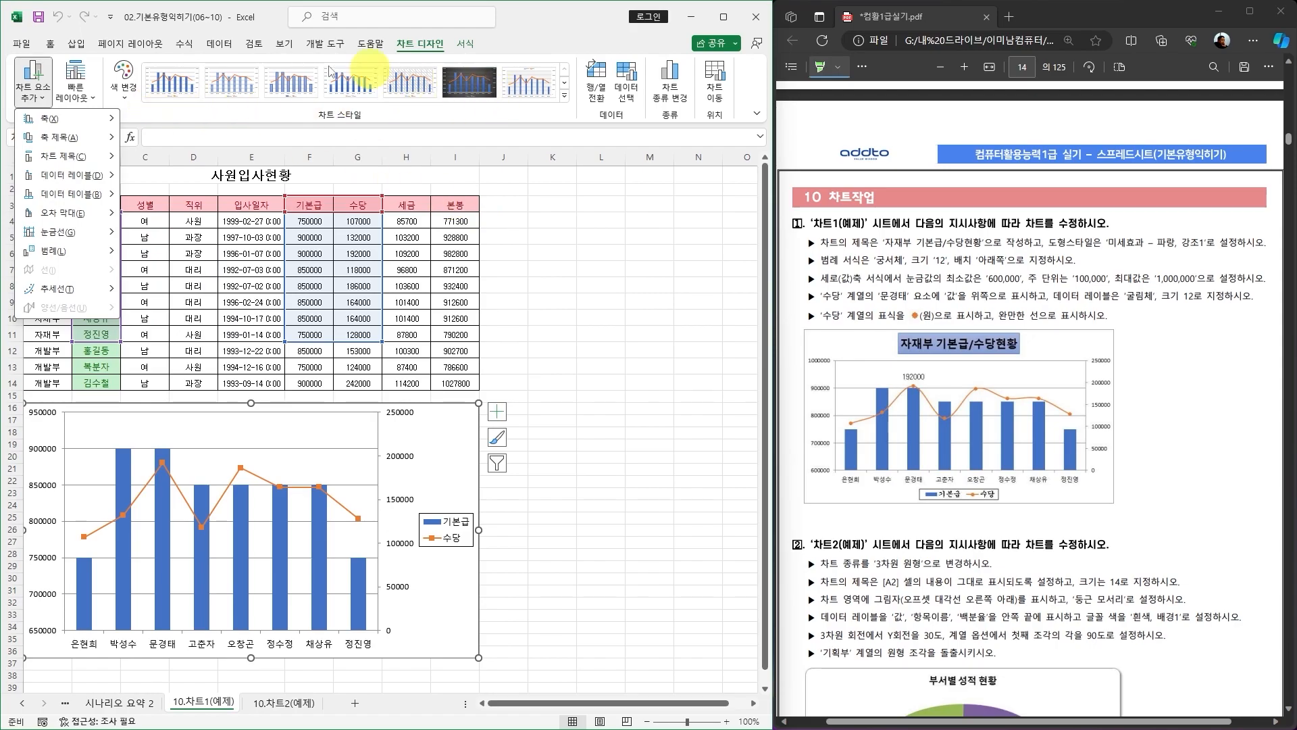
pyautogui.click(565, 99)
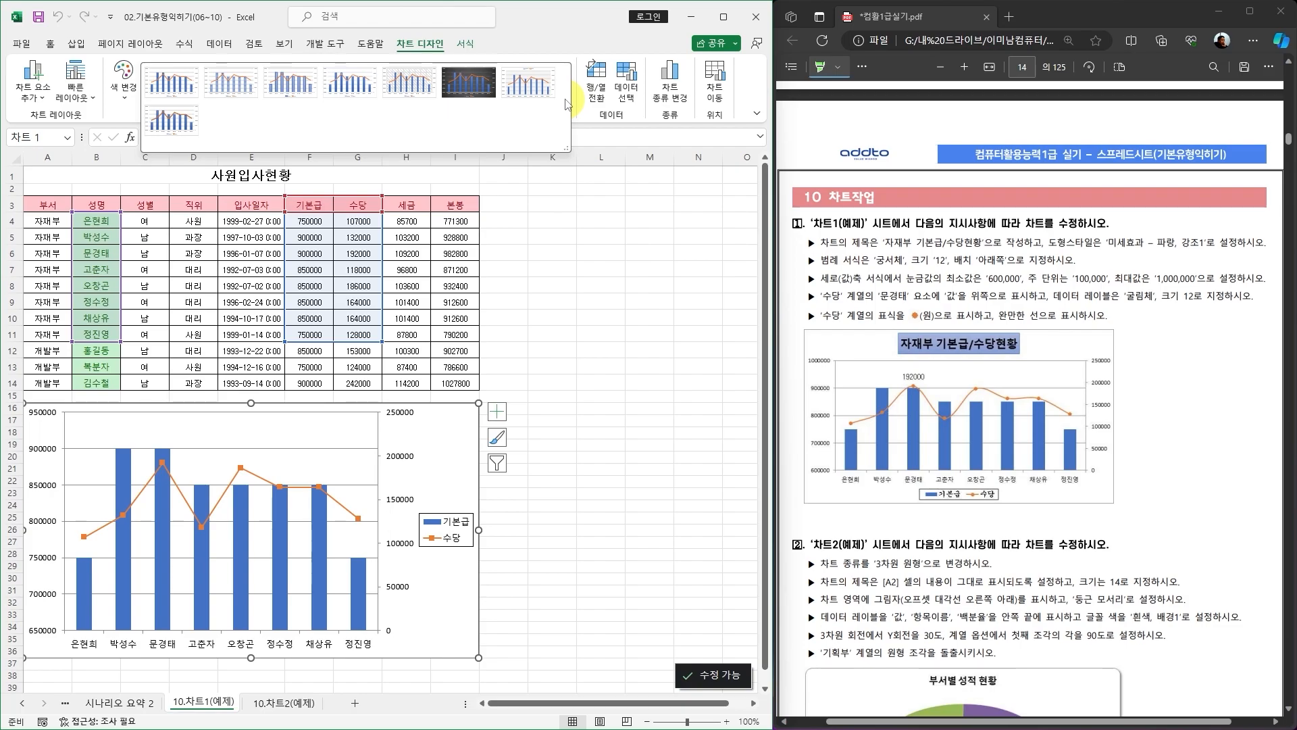
pyautogui.click(125, 102)
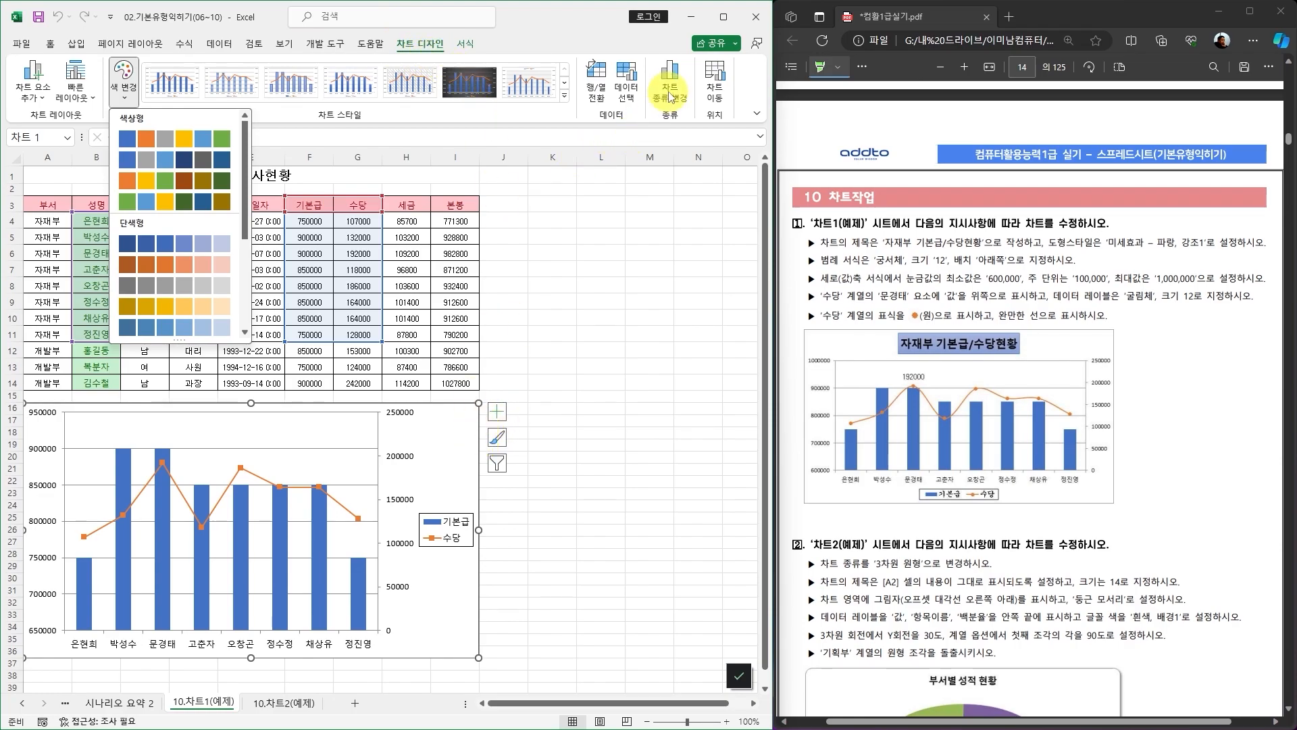
pyautogui.click(455, 433)
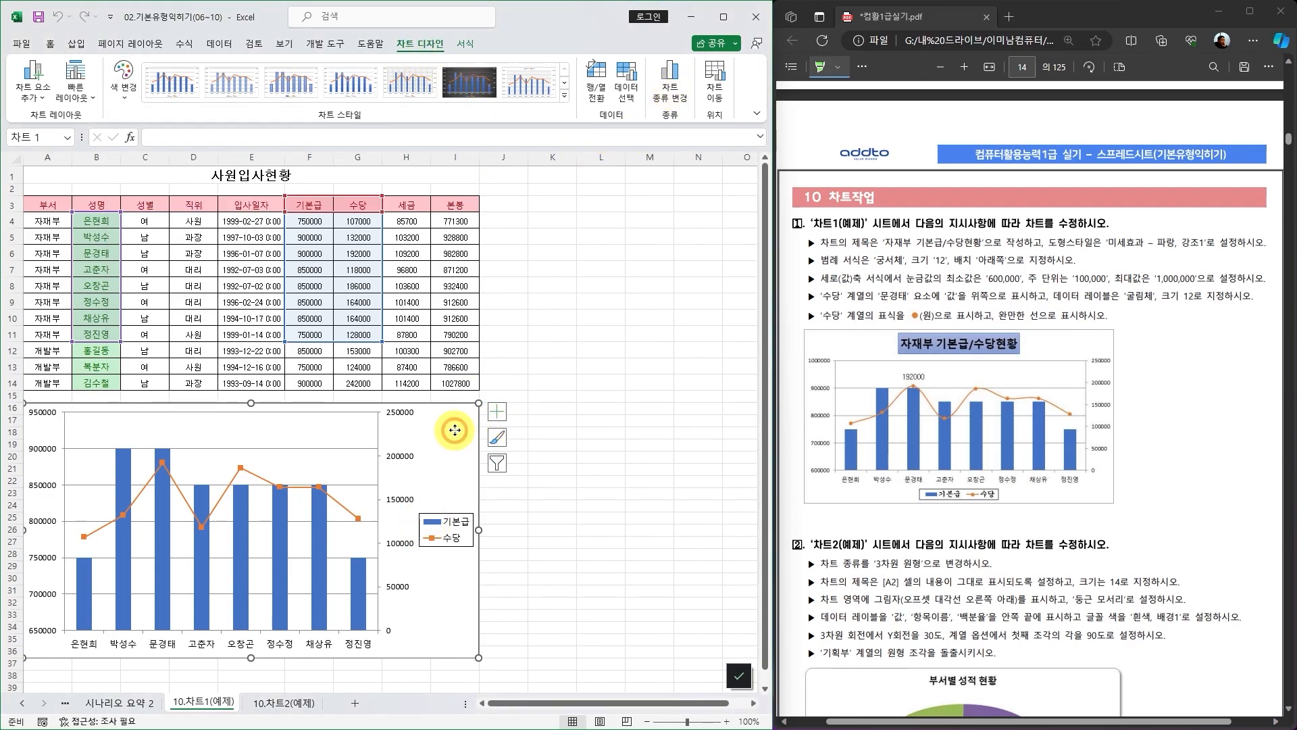
# Open the chart's shortcut menu, dismiss it, and reselect the chart.
pyautogui.rightClick(454, 431)
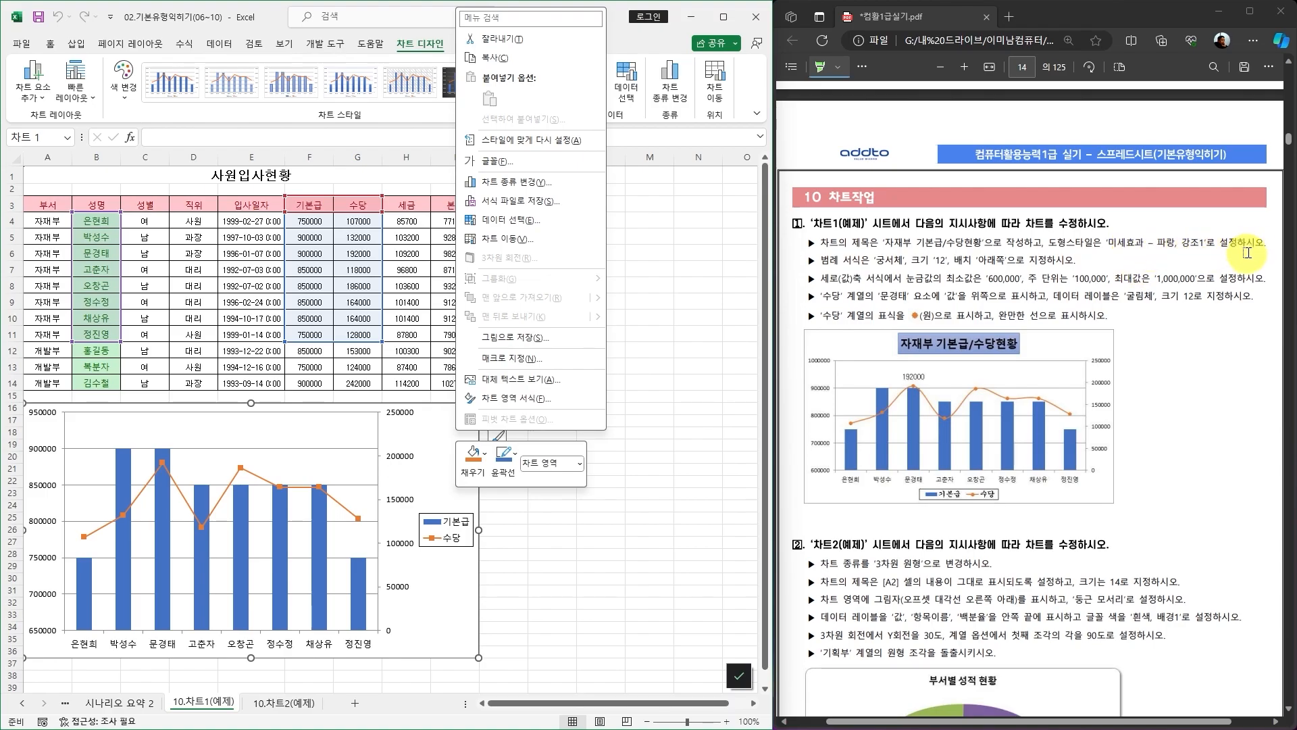
pyautogui.click(657, 471)
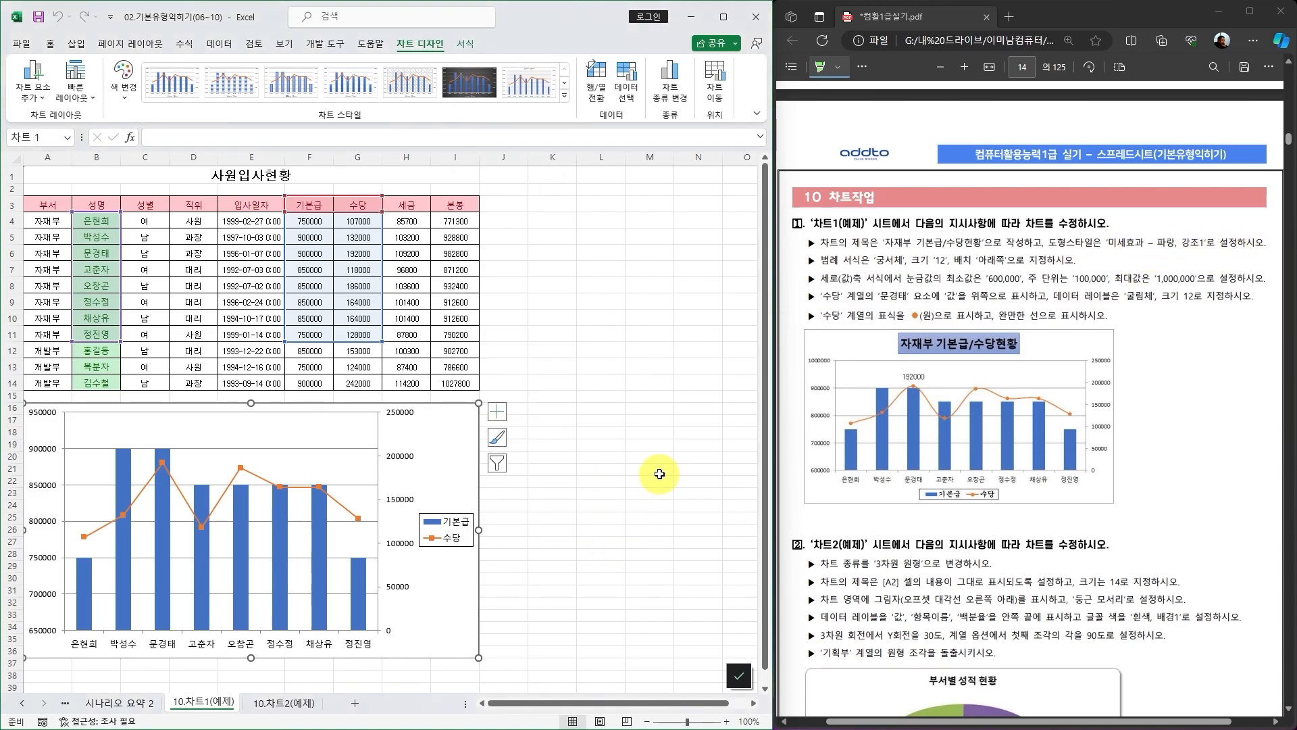
pyautogui.click(592, 456)
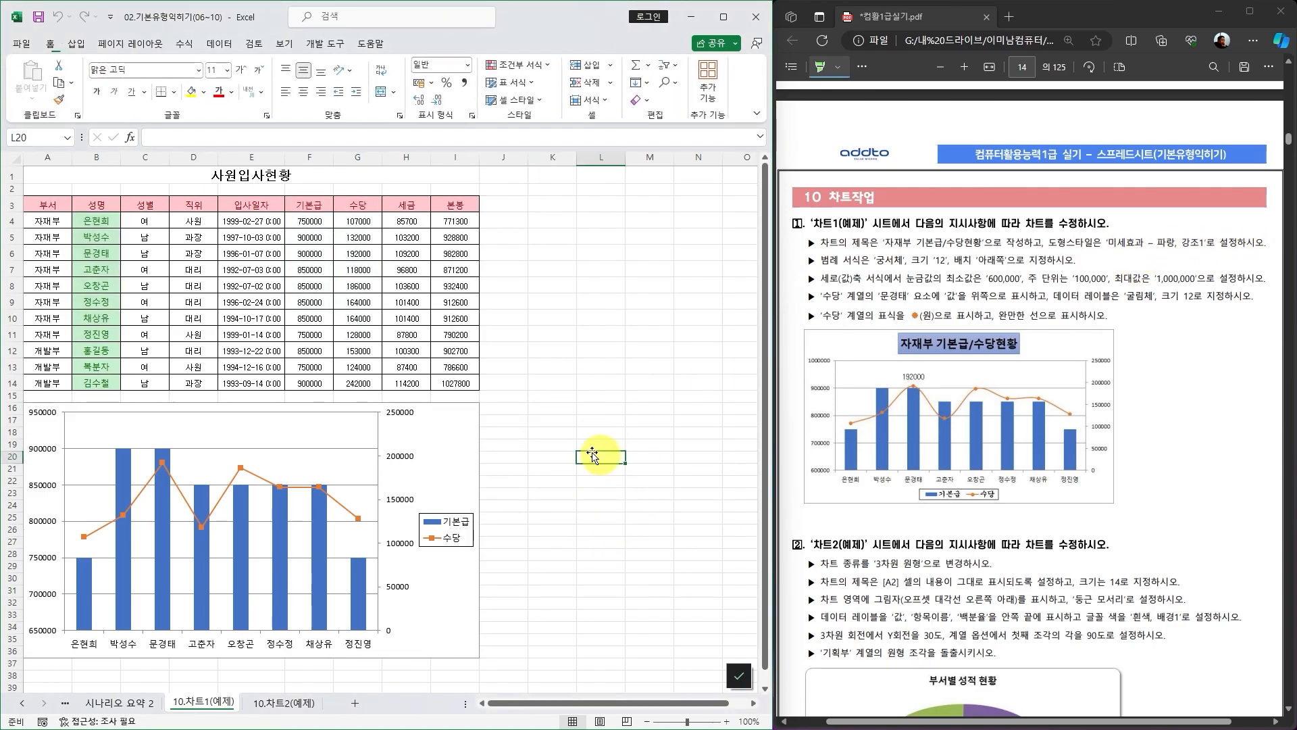
pyautogui.click(464, 424)
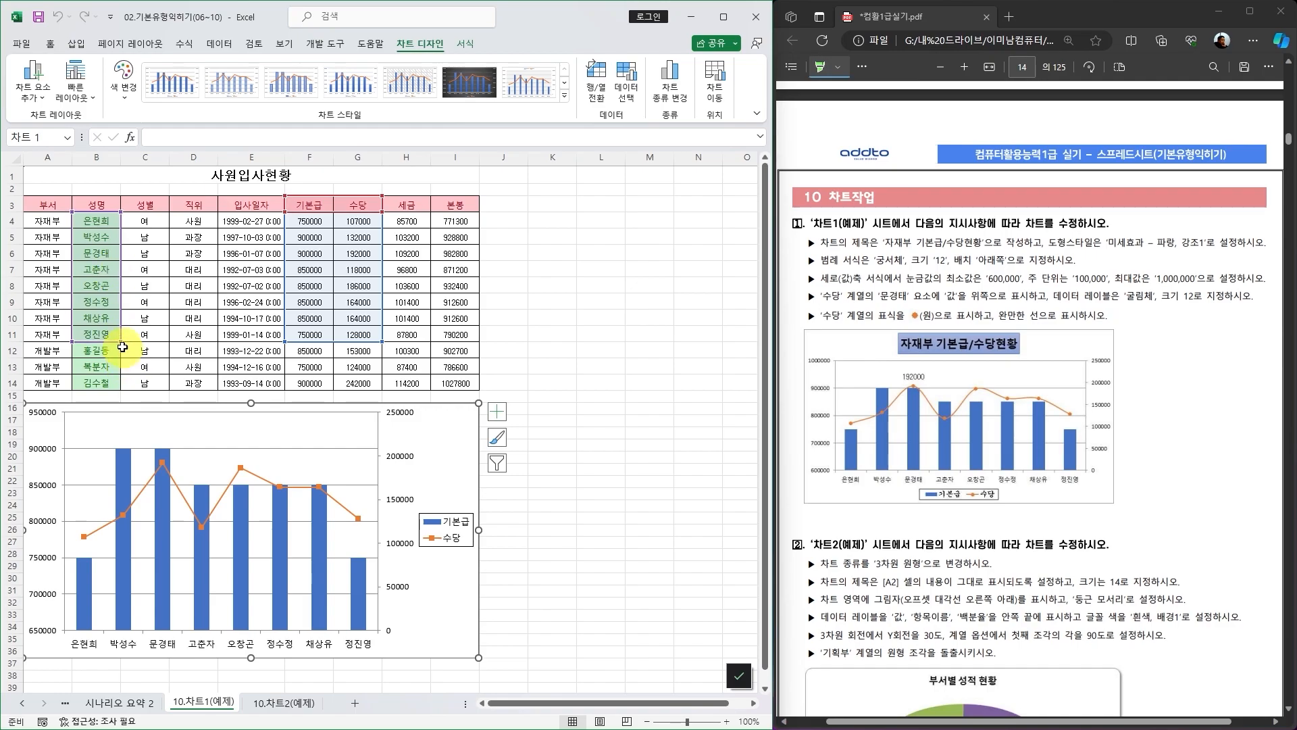
# Try extending the chart's highlighted data range down to row 12, then shrink it back to row 11.
pyautogui.moveTo(128, 341); pyautogui.dragTo(117, 343)
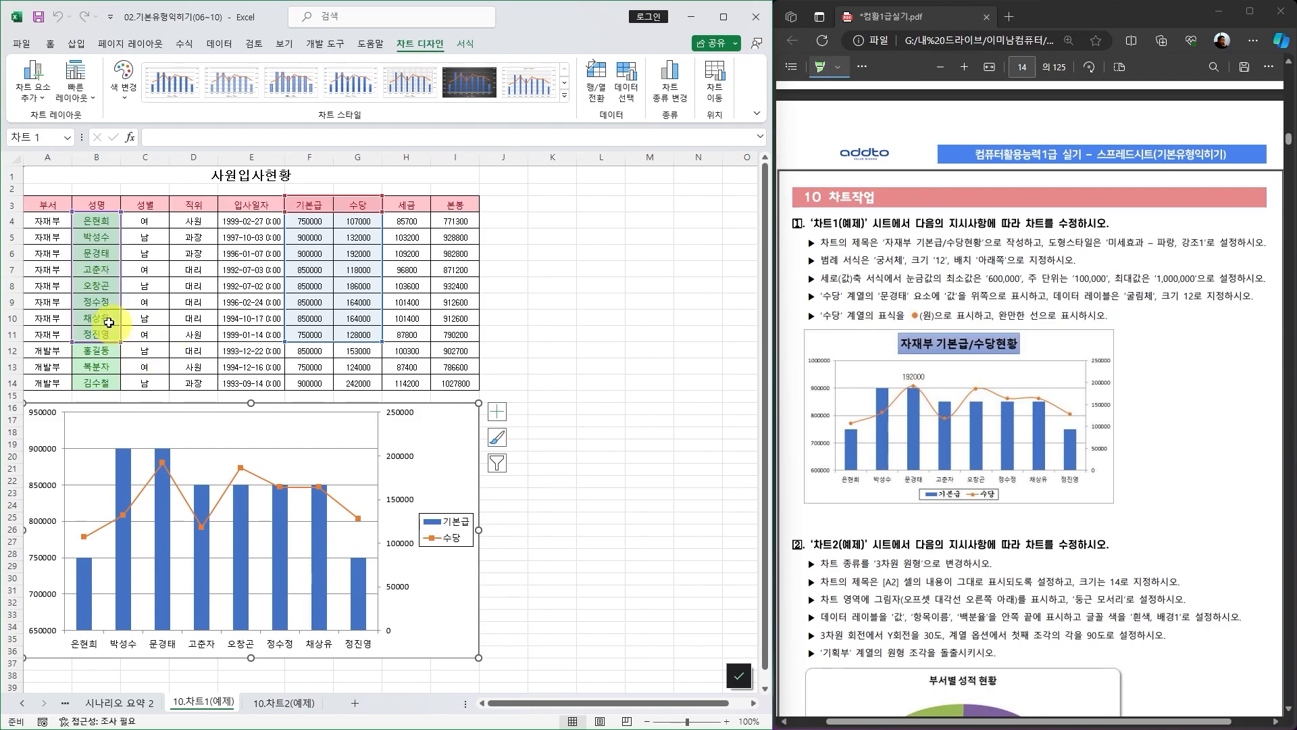
pyautogui.moveTo(118, 344); pyautogui.dragTo(120, 355)
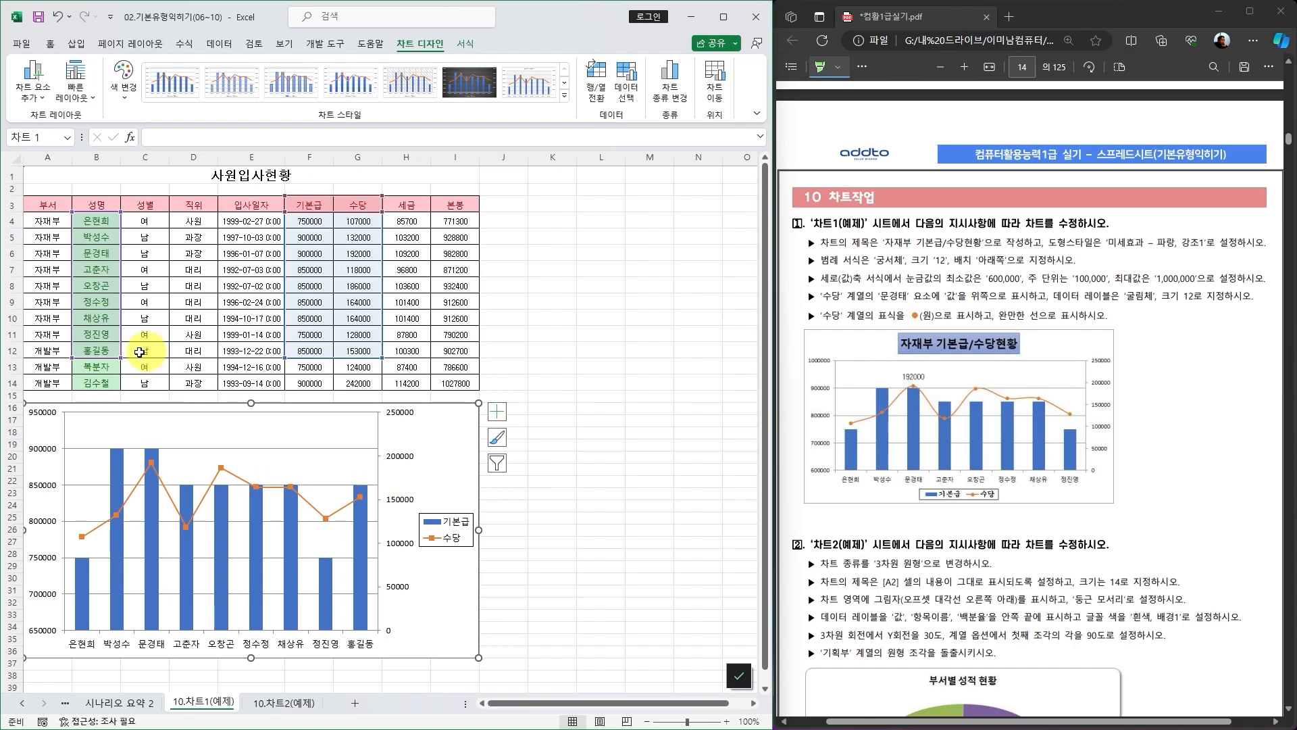
pyautogui.moveTo(120, 356); pyautogui.dragTo(120, 340)
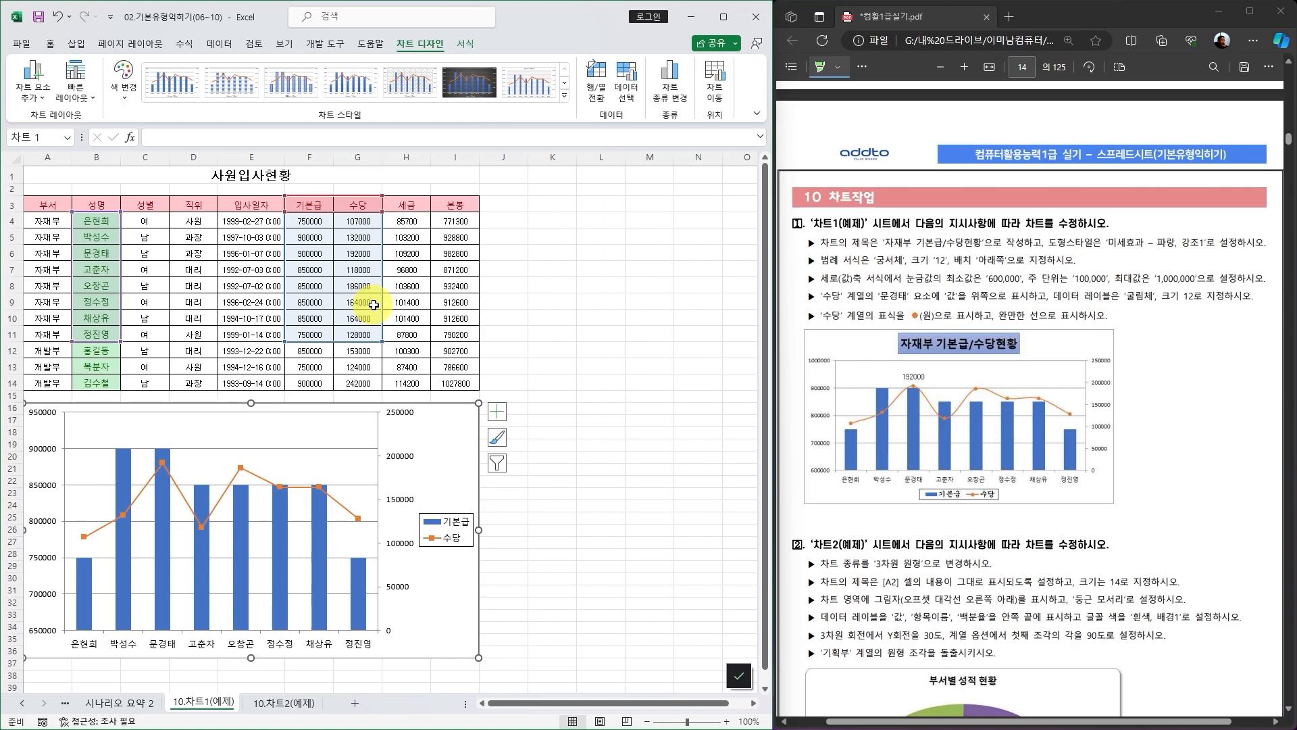
# Redrag the chart's value range handle at the 수당 column and reselect the chart.
pyautogui.moveTo(380, 342)
pyautogui.mouseDown()
pyautogui.moveTo(336, 341)
pyautogui.moveTo(381, 342)
pyautogui.mouseUp()
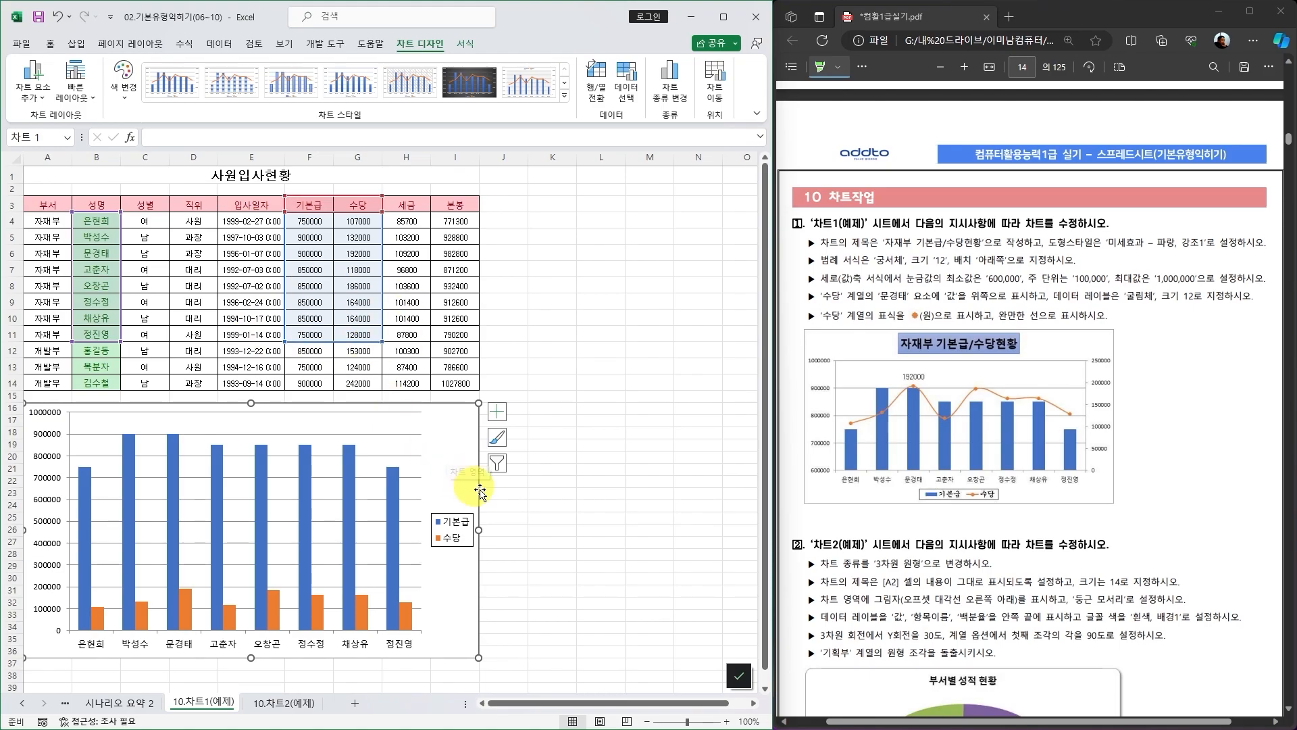
pyautogui.click(573, 504)
pyautogui.click(455, 449)
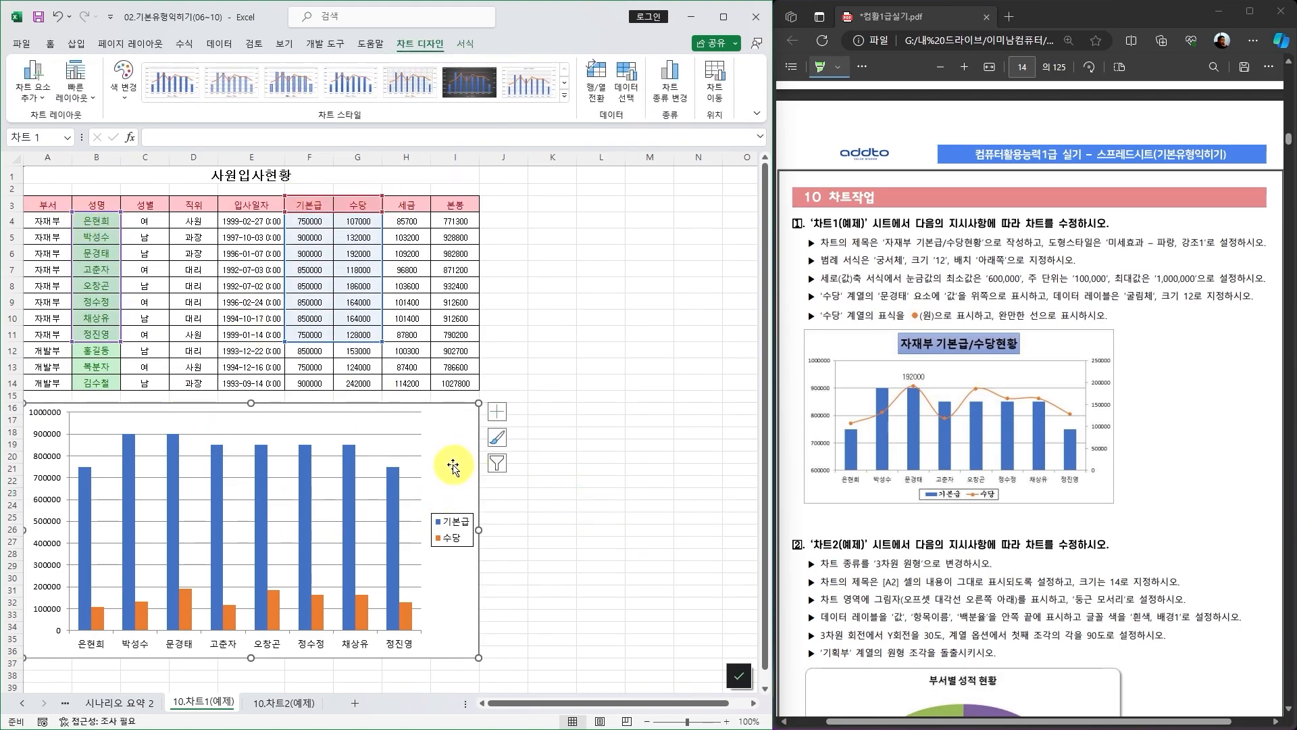
# Try switching rows and columns twice in the Select Data Source dialog, then cancel it.
pyautogui.rightClick(446, 451)
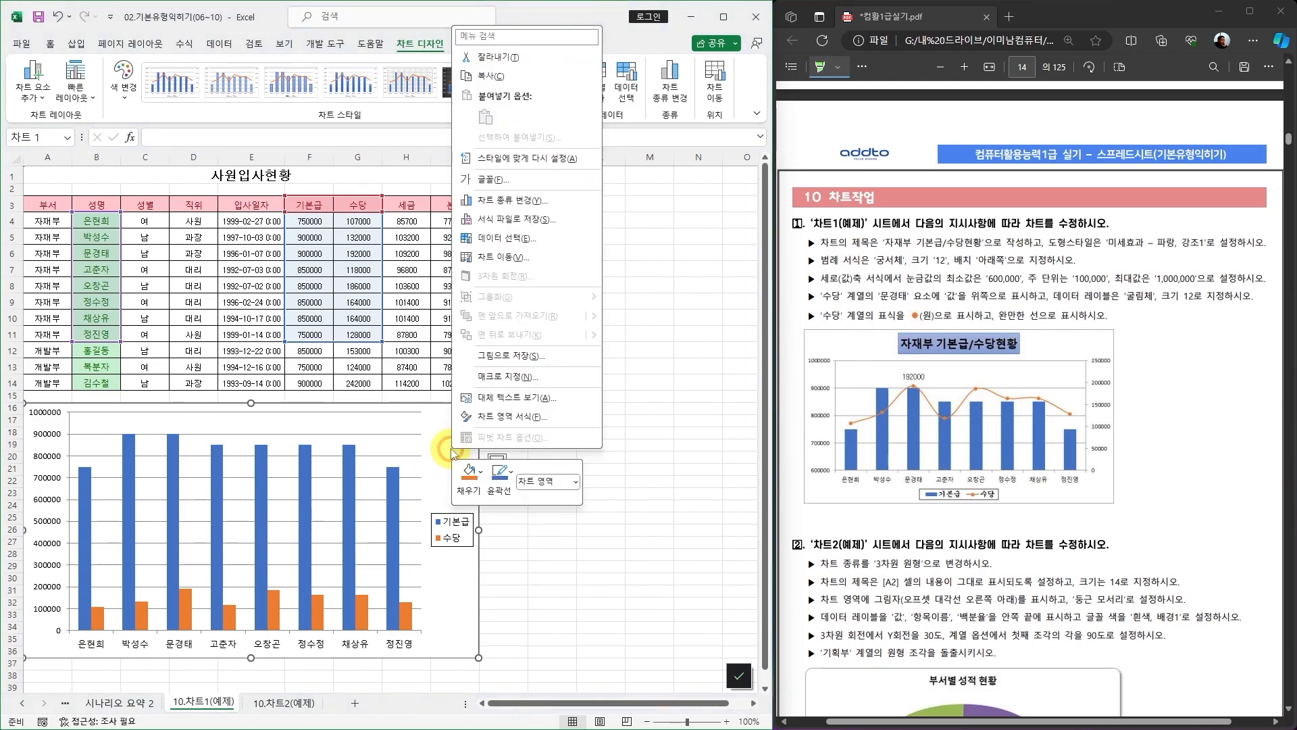
pyautogui.click(507, 238)
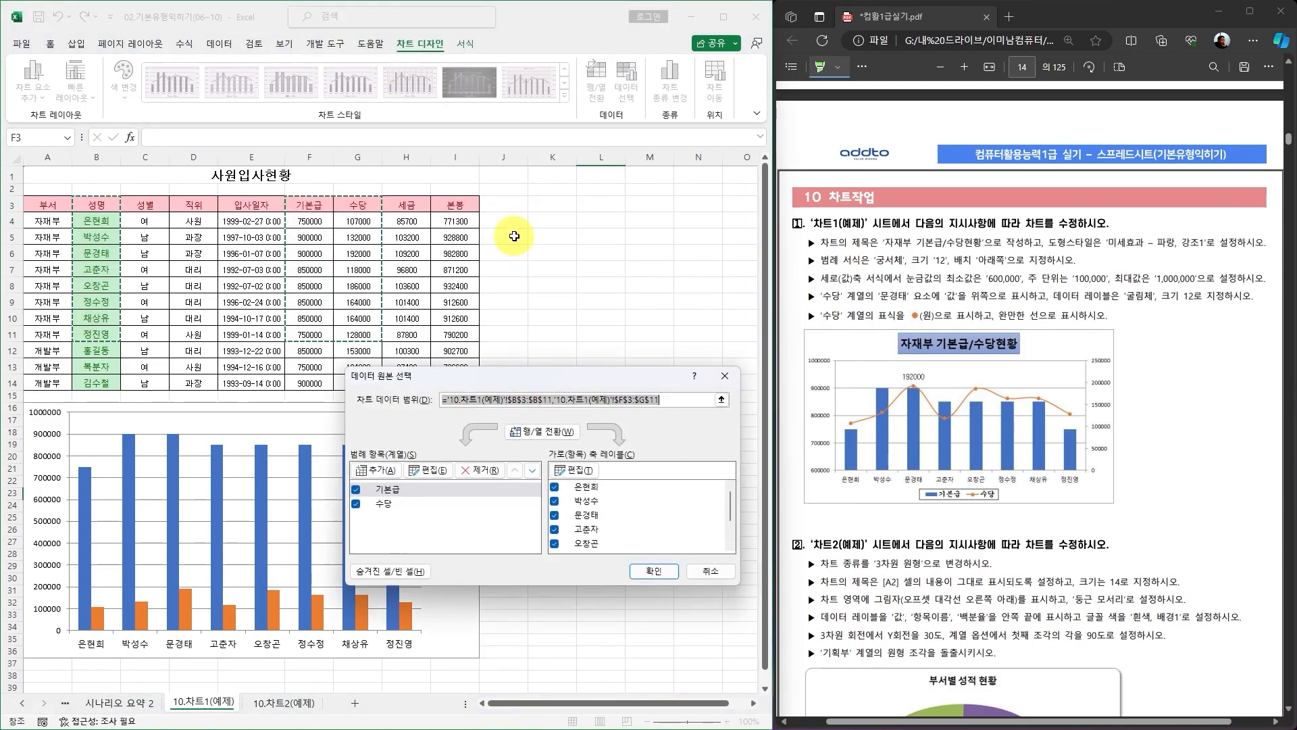
pyautogui.click(397, 493)
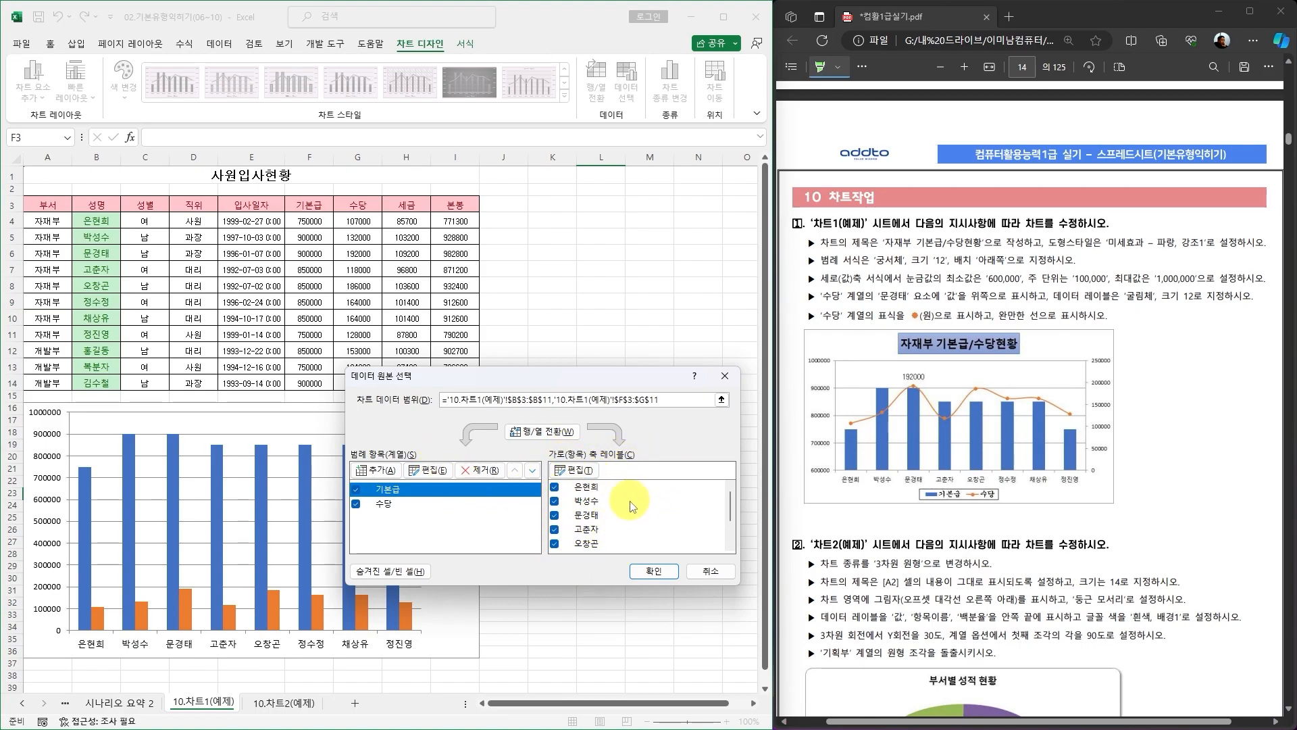
pyautogui.click(545, 432)
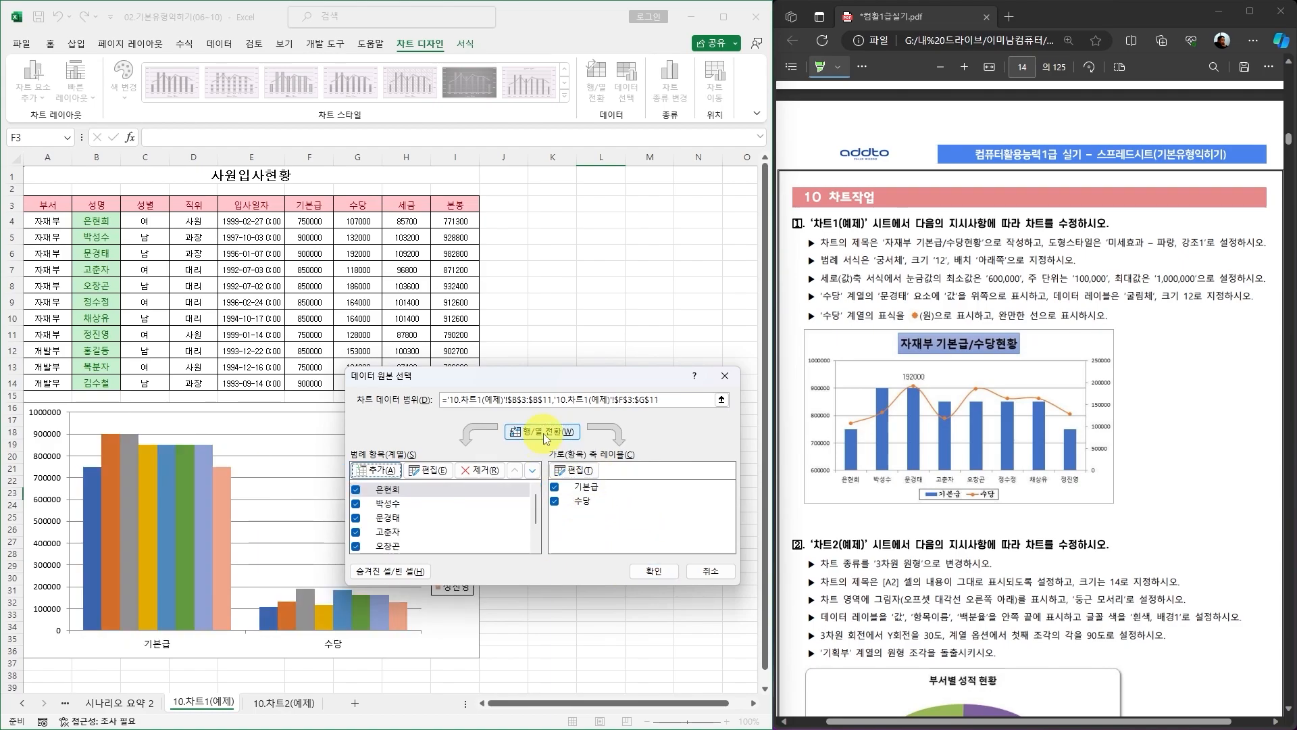
pyautogui.click(383, 520)
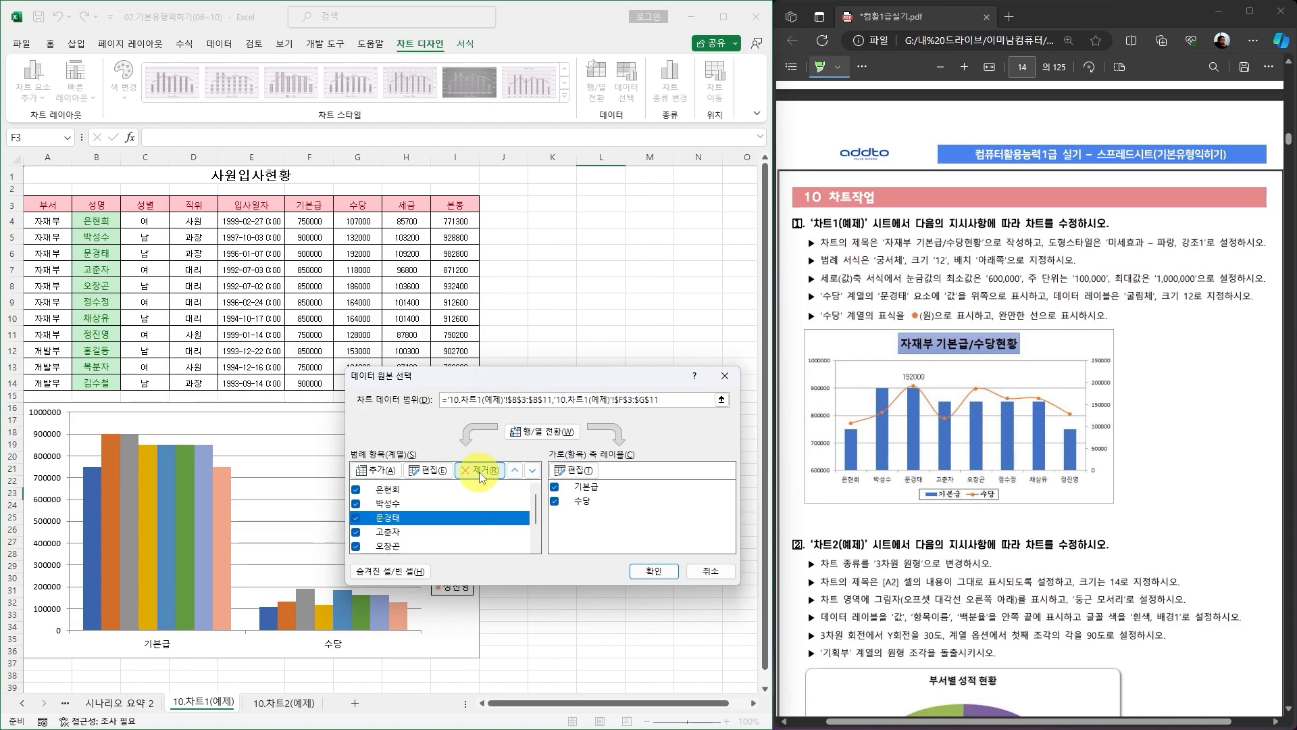
pyautogui.click(539, 433)
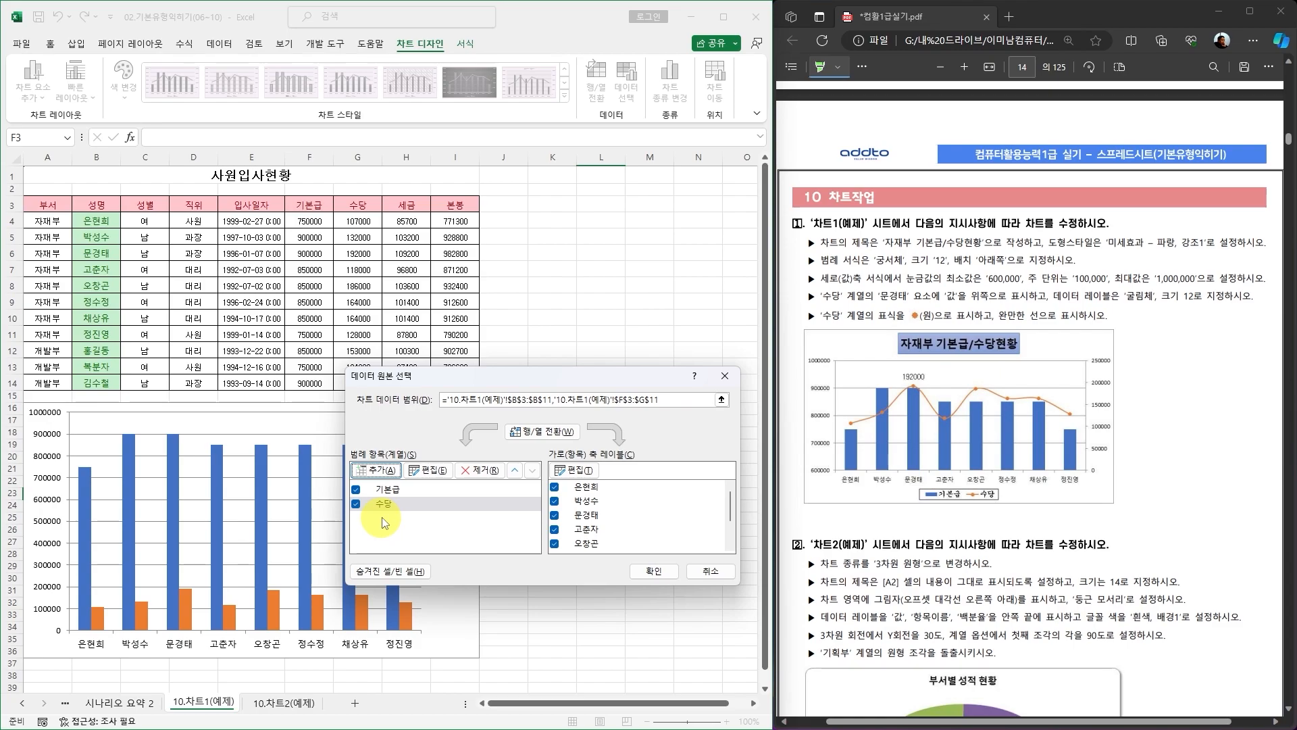
pyautogui.click(714, 573)
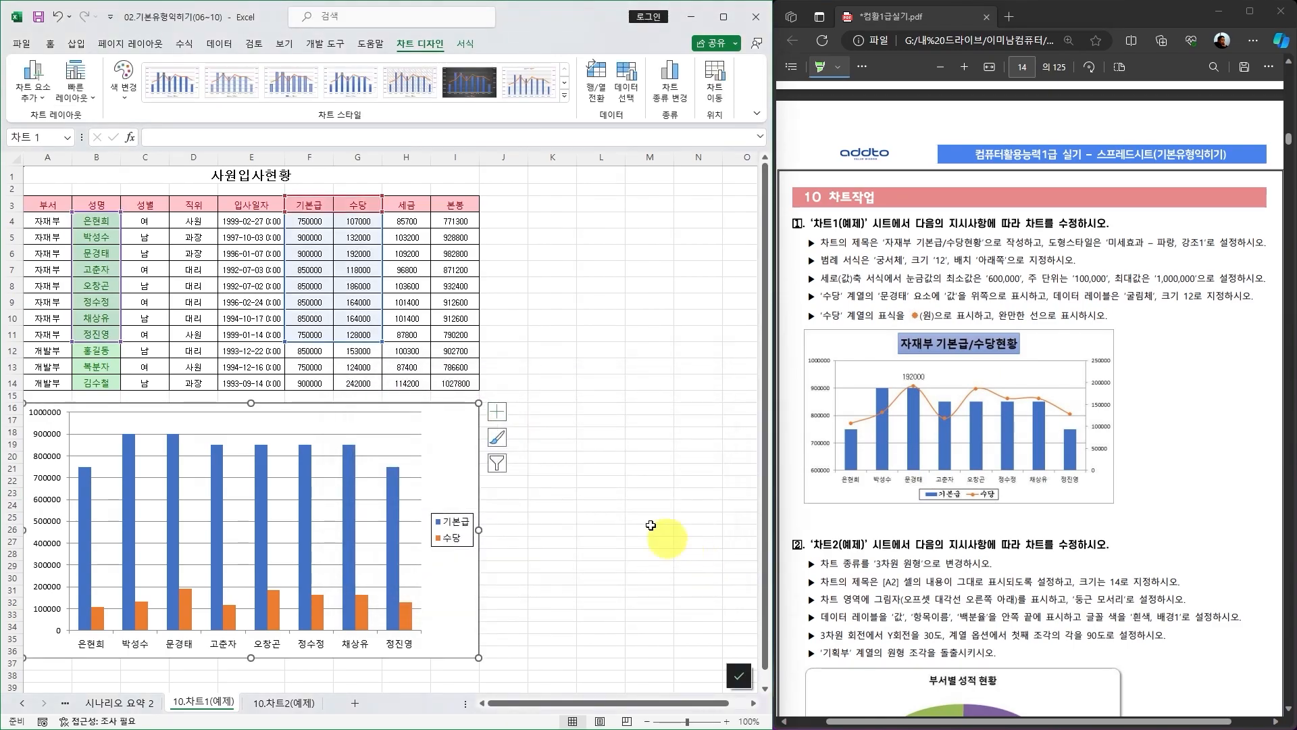
pyautogui.click(498, 465)
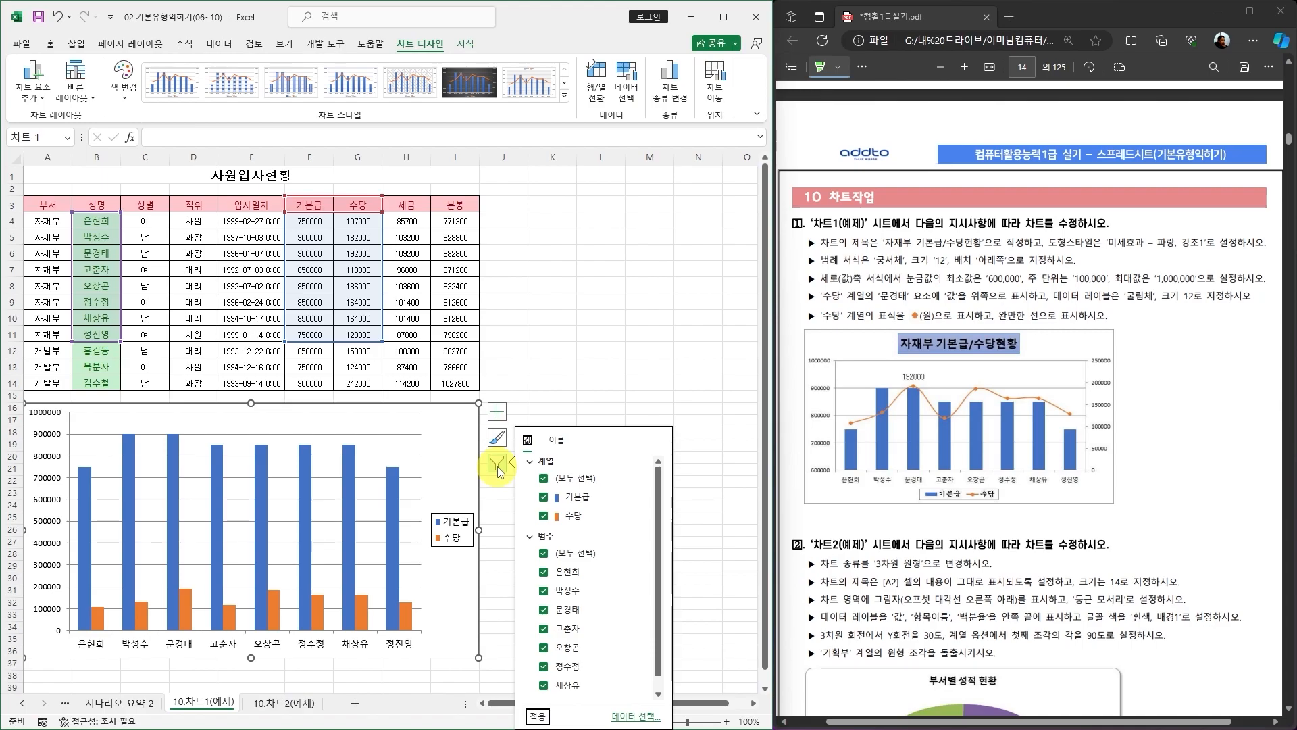
pyautogui.click(544, 592)
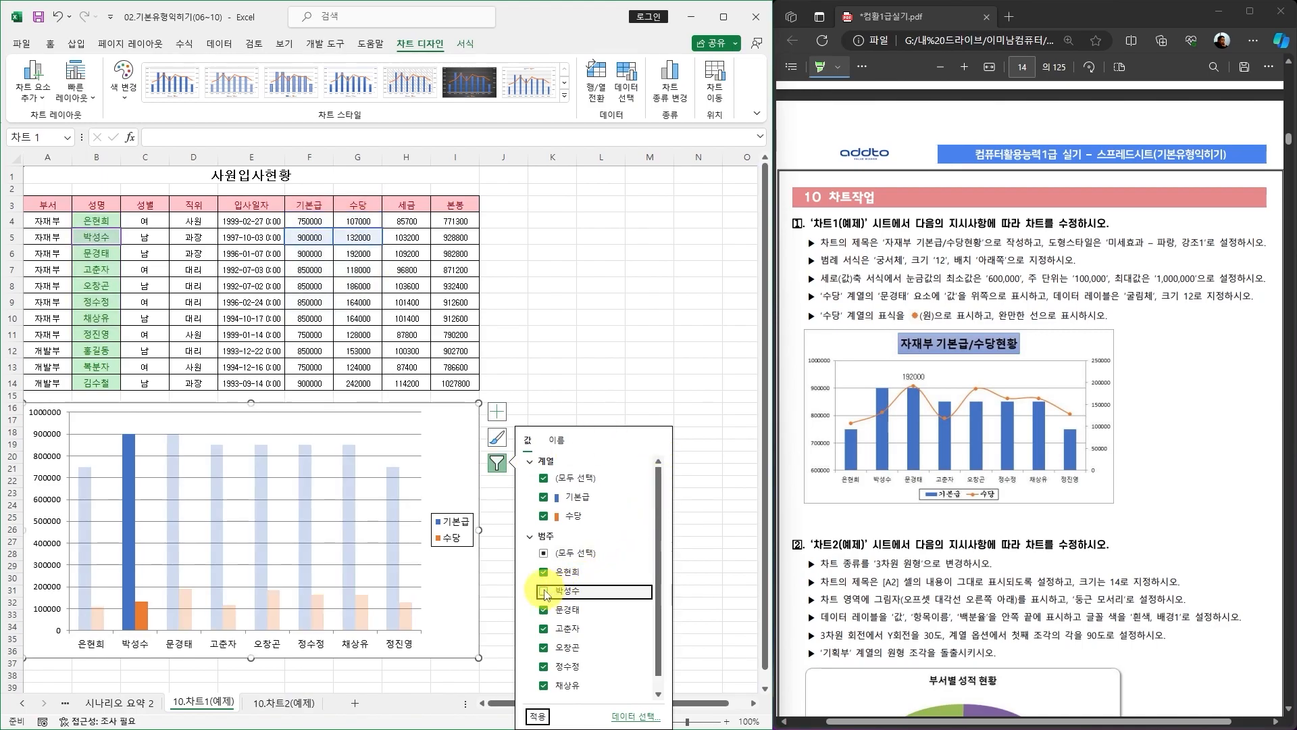
pyautogui.click(544, 629)
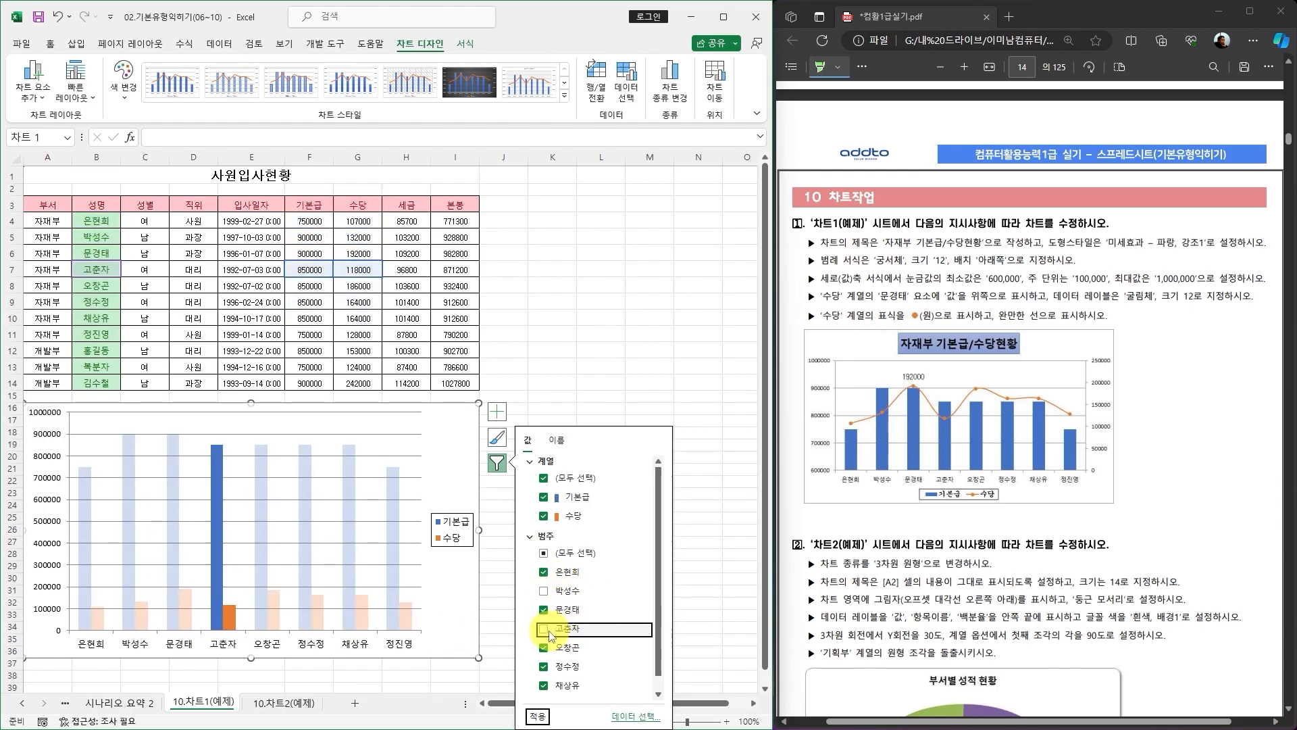
pyautogui.click(616, 398)
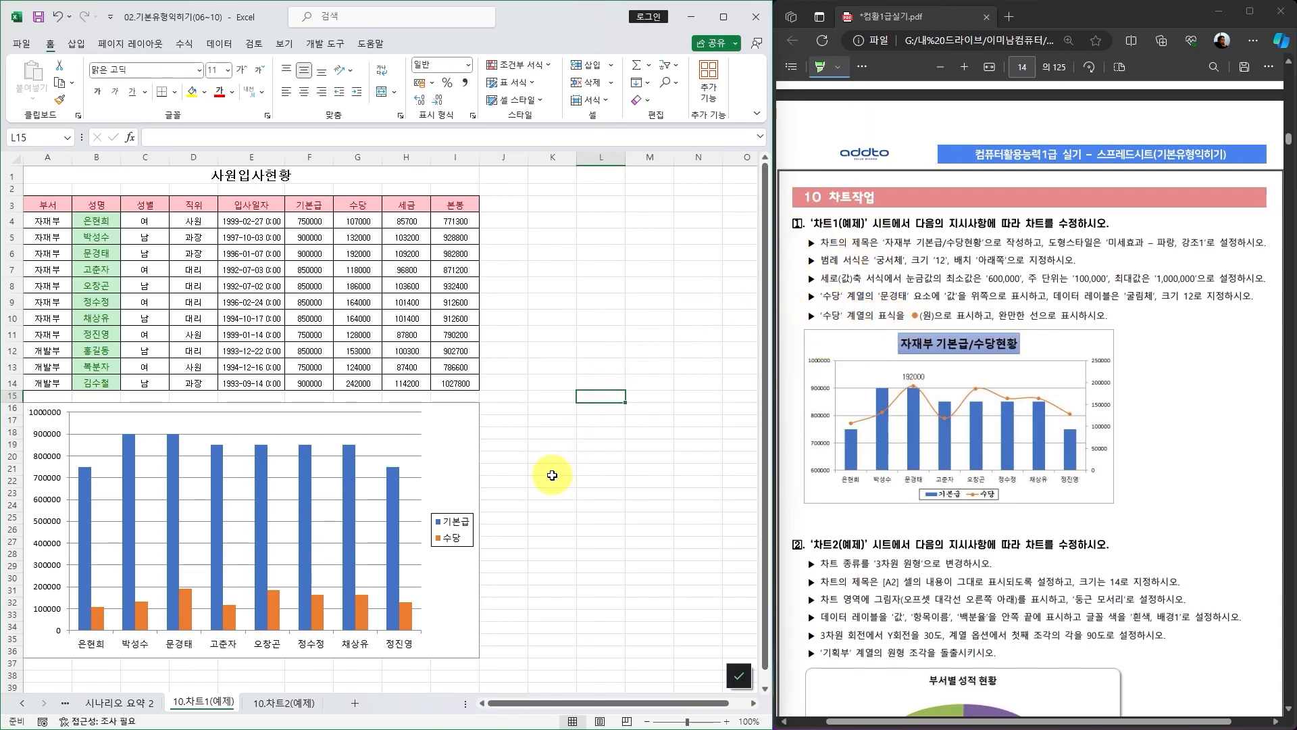
# Add a chart title above the chart and set its text to 자재부 기본급/수당현황.
pyautogui.click(460, 424)
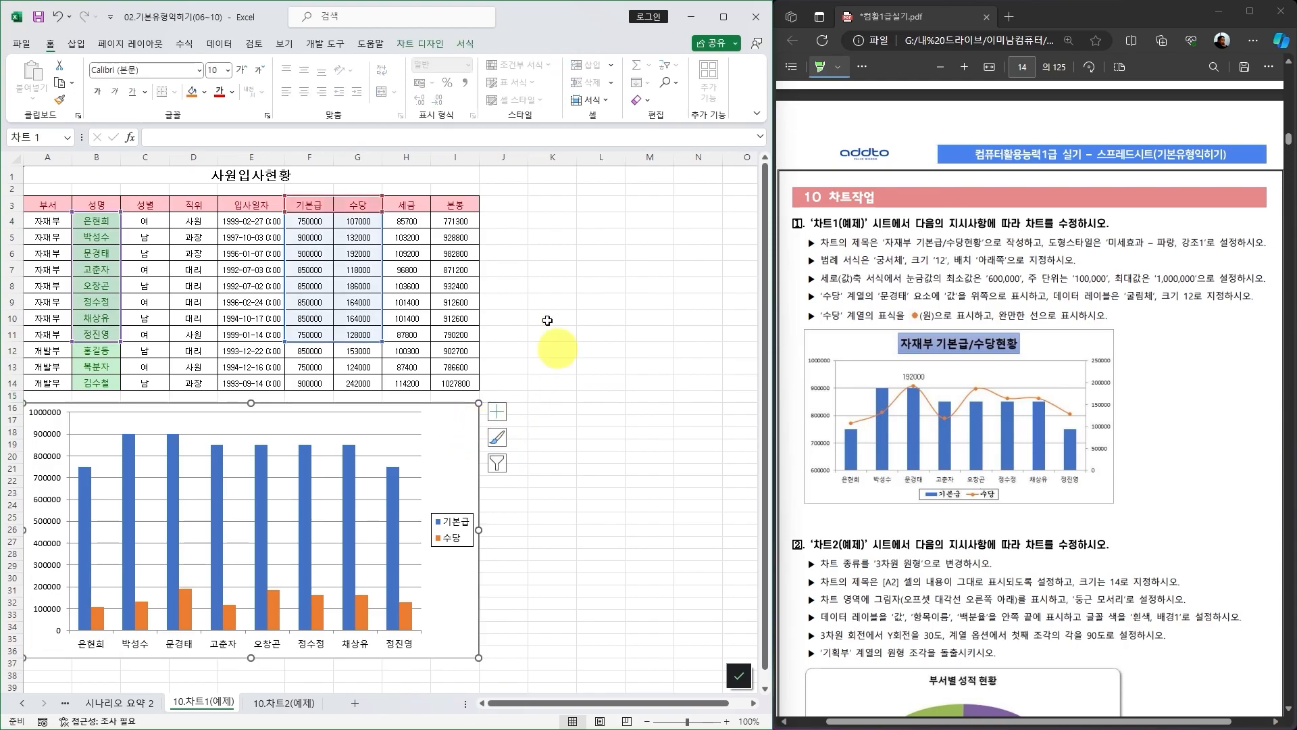
pyautogui.click(419, 44)
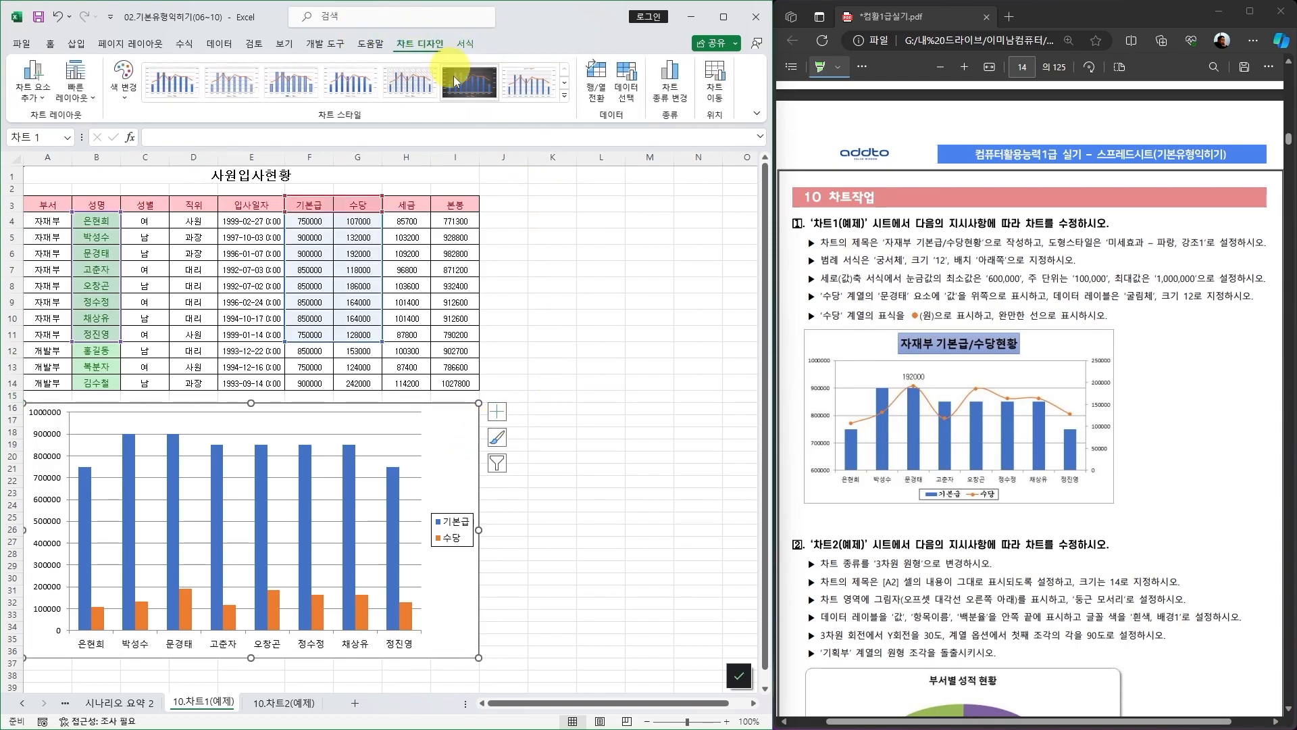
pyautogui.click(33, 88)
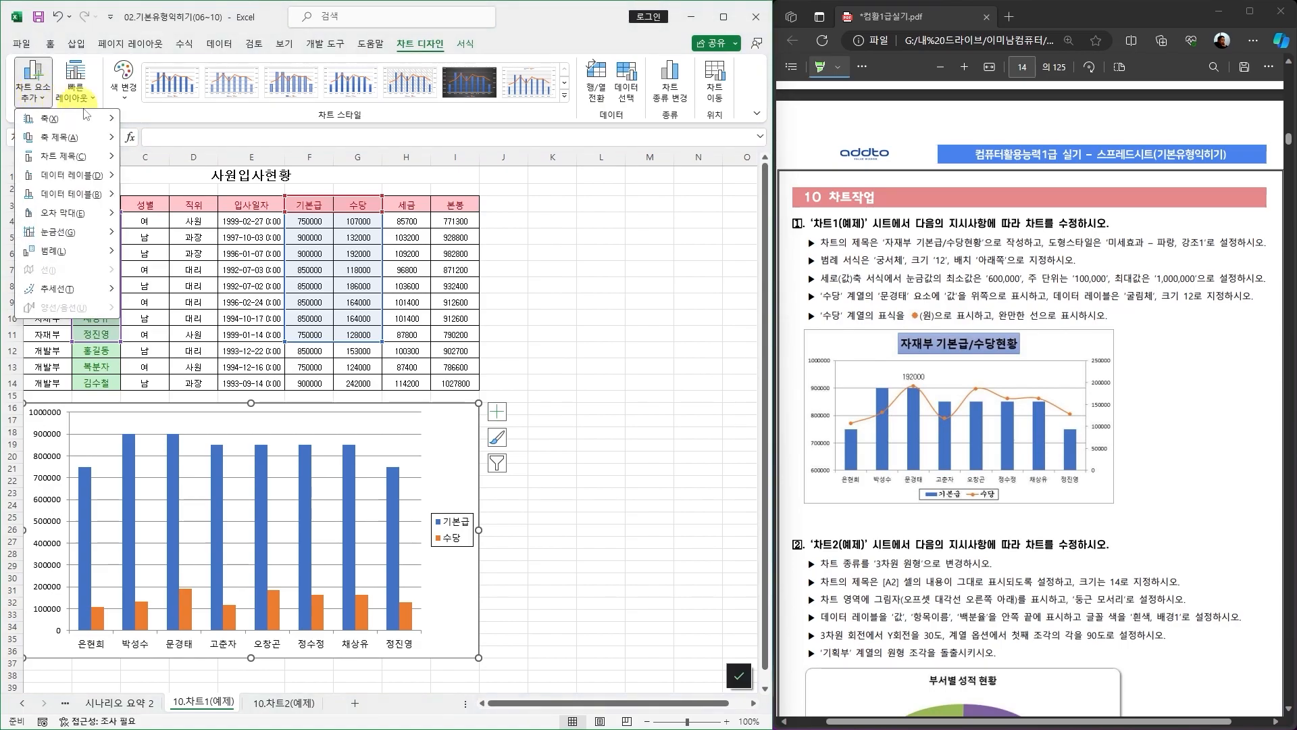
pyautogui.moveTo(79, 156)
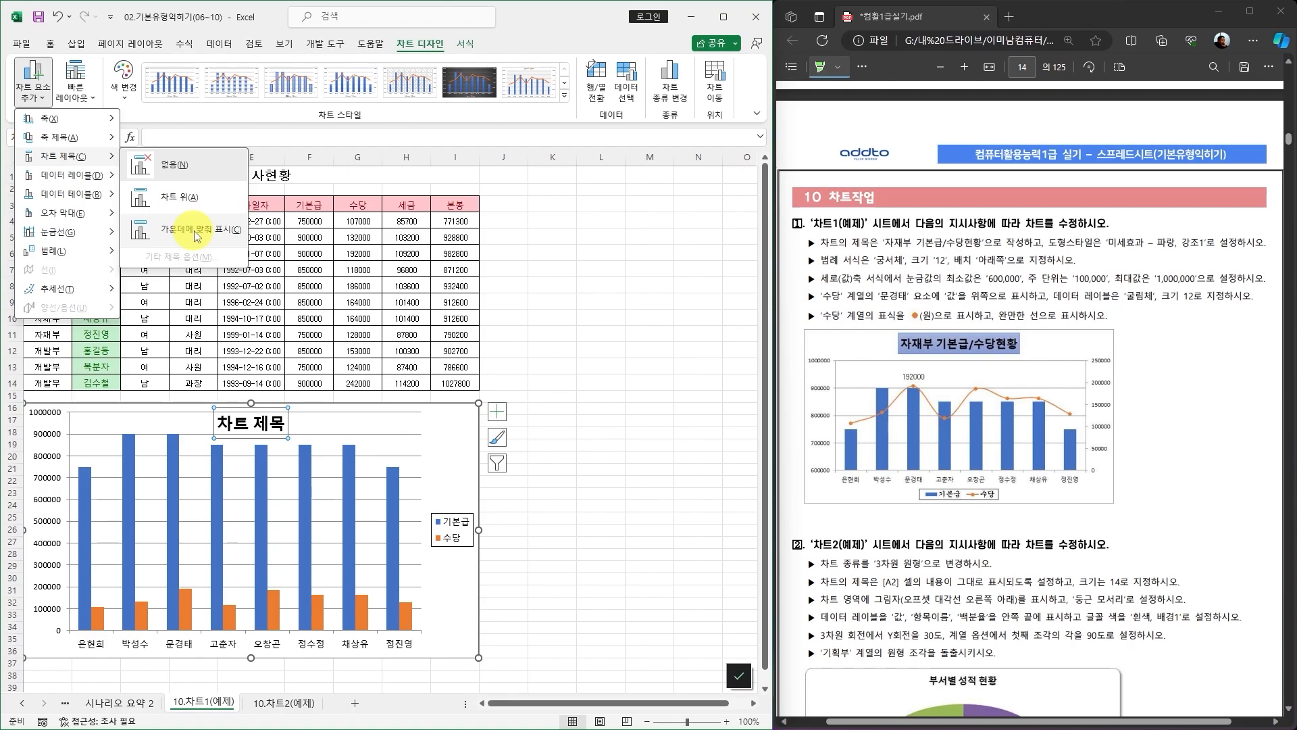
pyautogui.click(182, 197)
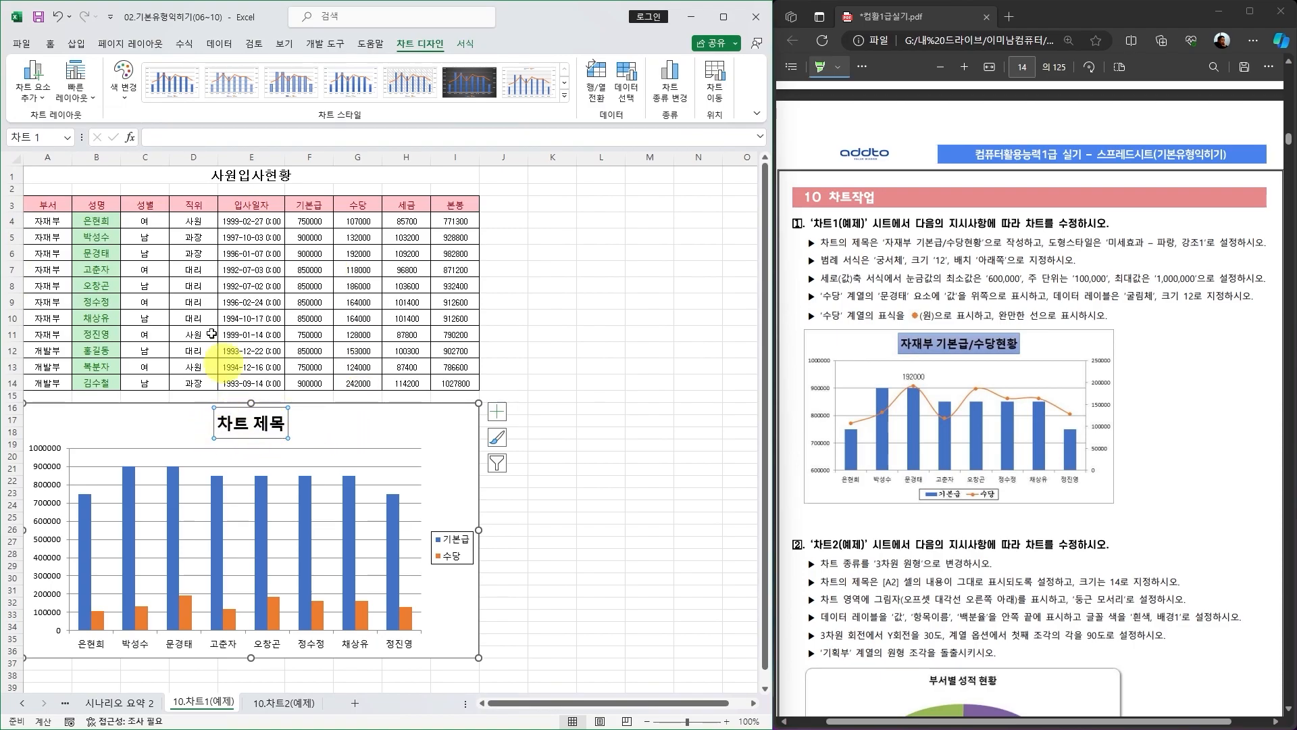
pyautogui.click(172, 139)
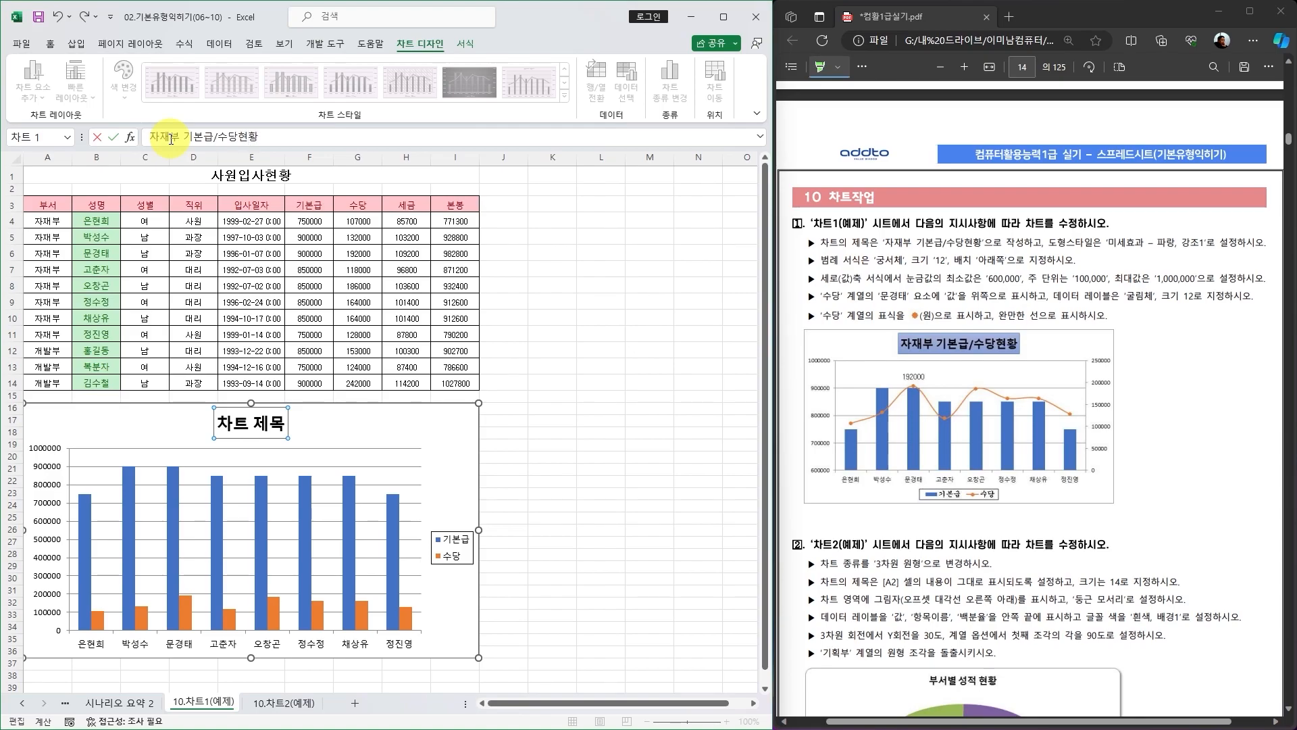
pyautogui.press('Return')
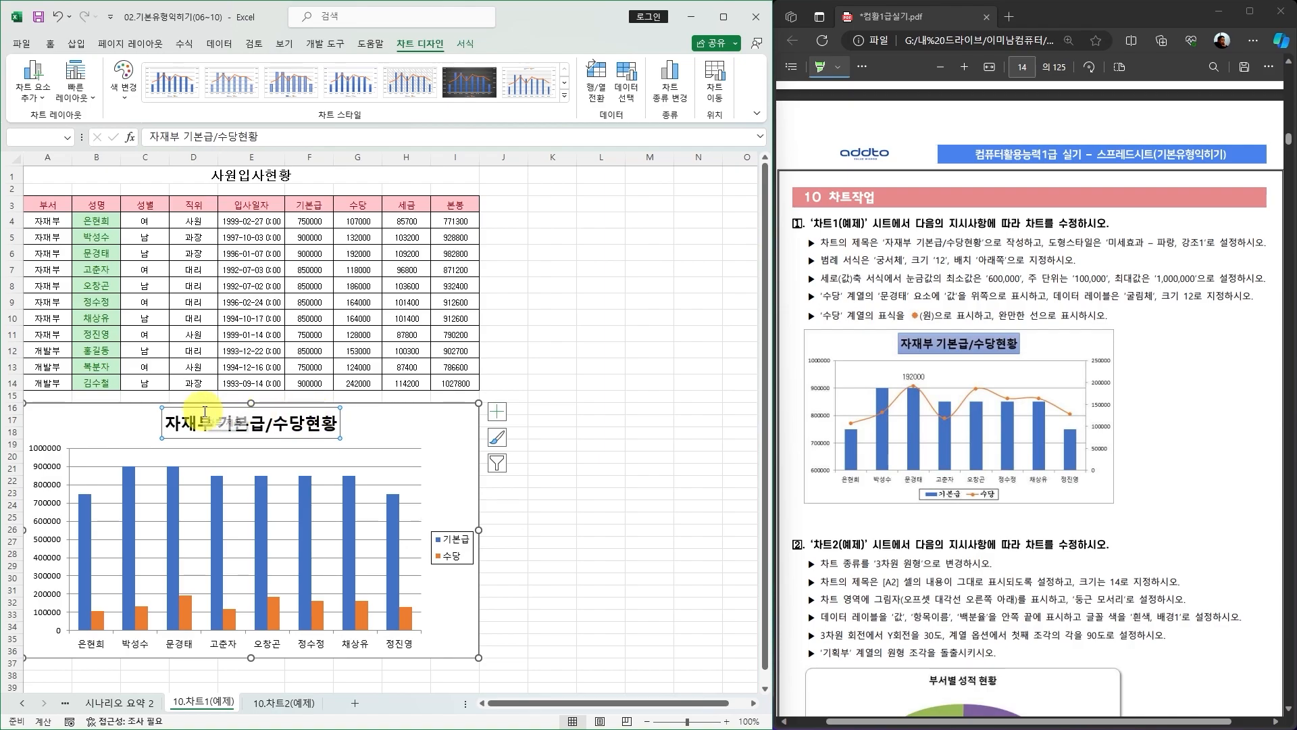
# Apply the 미세 효과 - 파랑, 강조 1 shape style to the chart title.
pyautogui.click(465, 43)
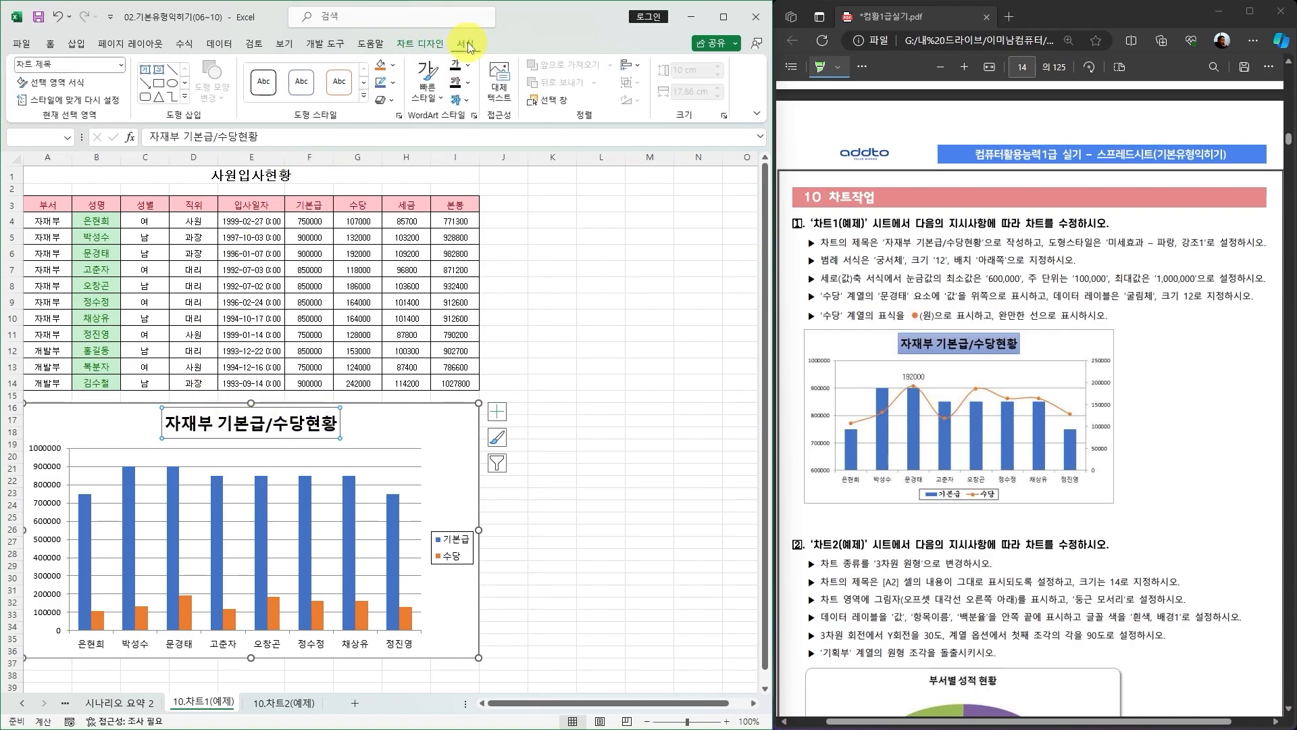
pyautogui.click(393, 65)
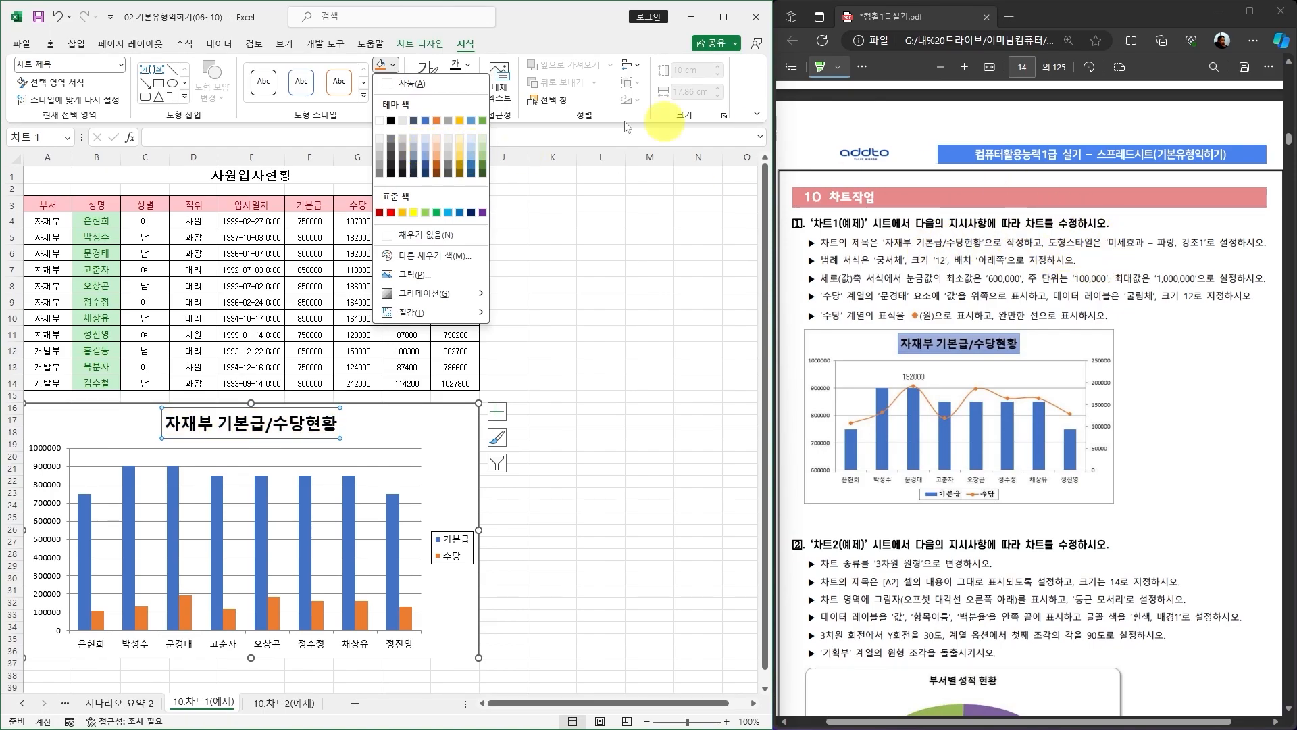
pyautogui.click(365, 101)
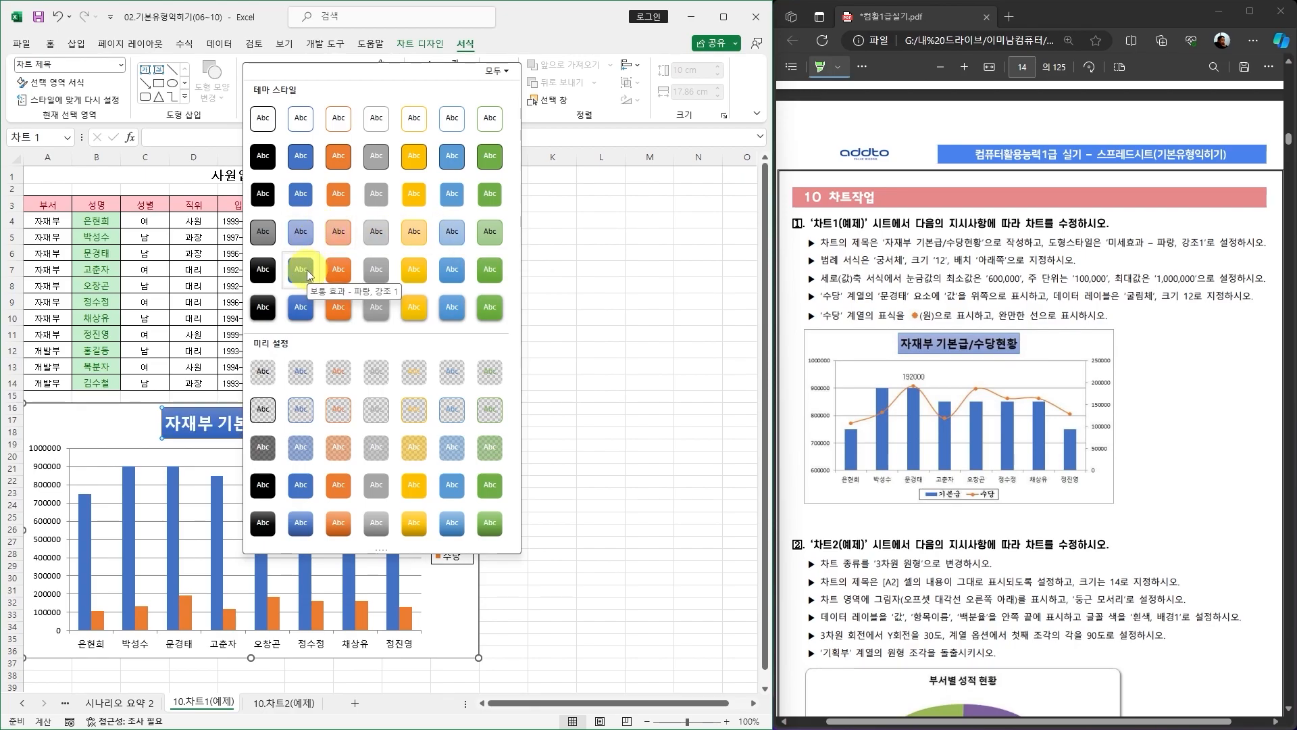
pyautogui.click(303, 232)
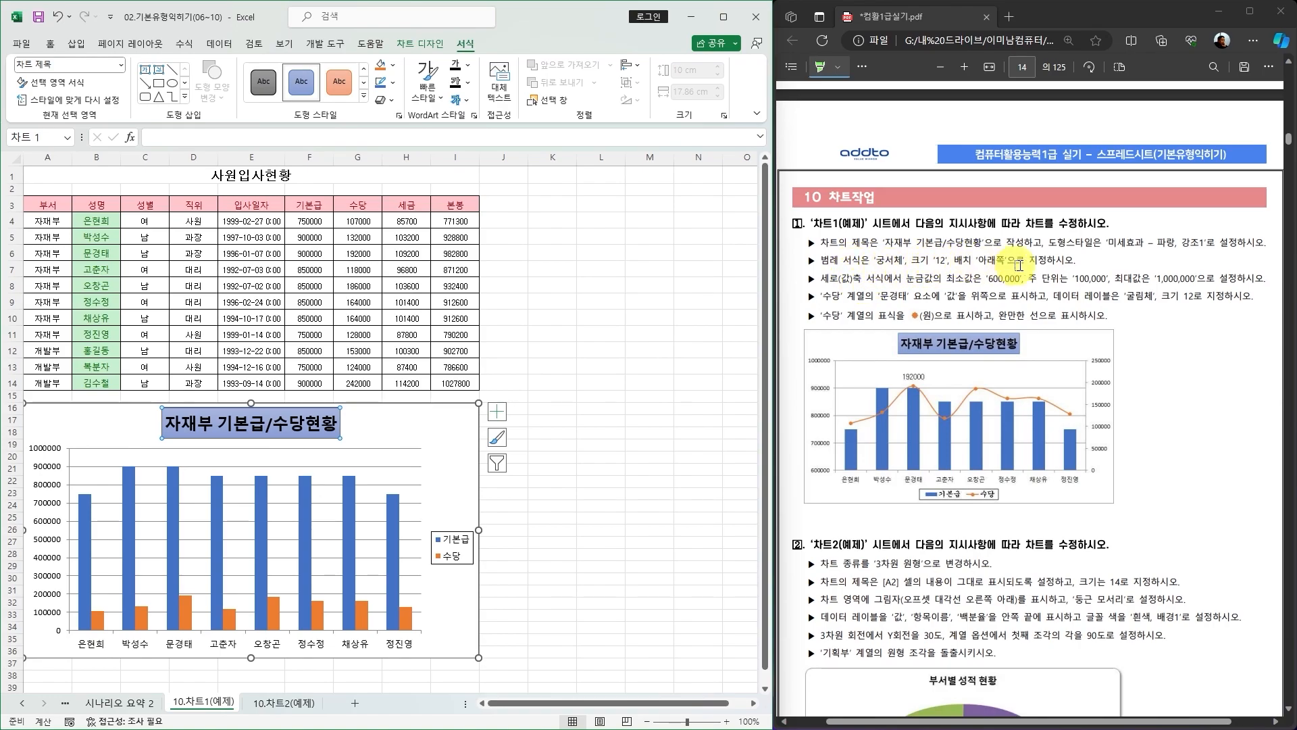
pyautogui.click(460, 423)
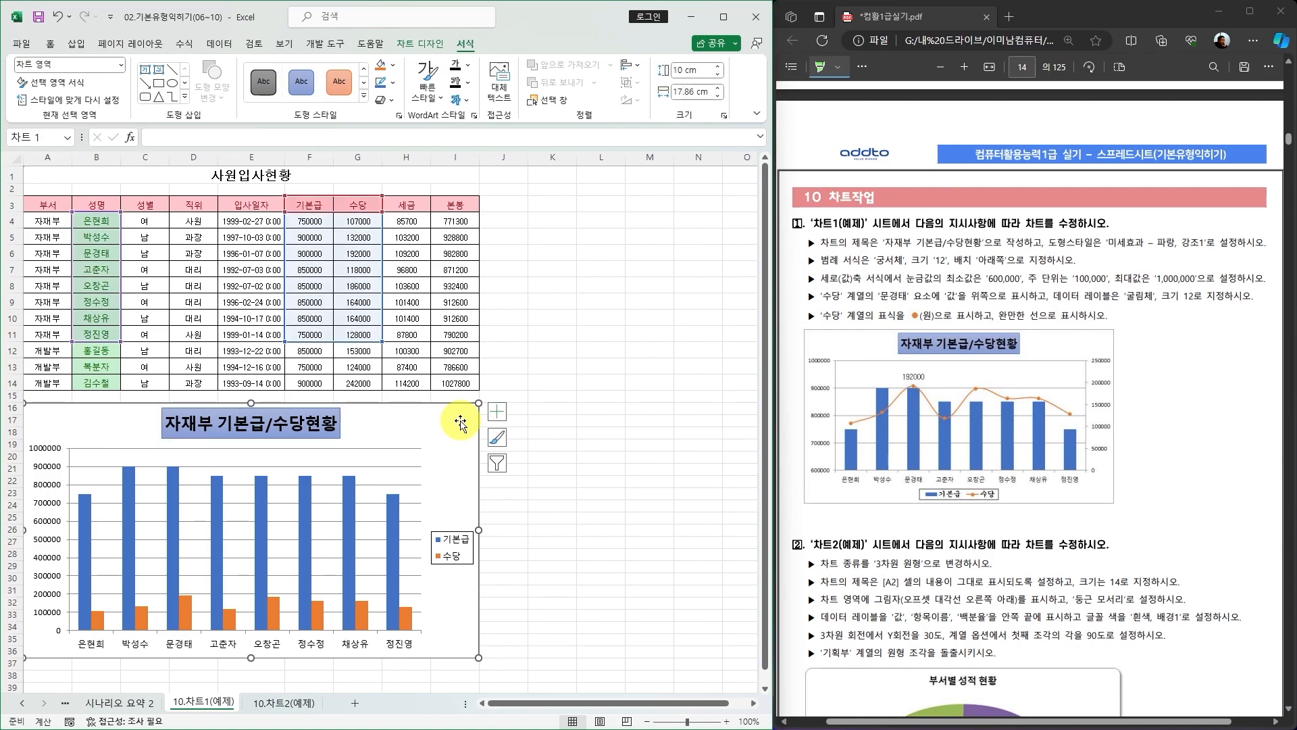
pyautogui.click(435, 44)
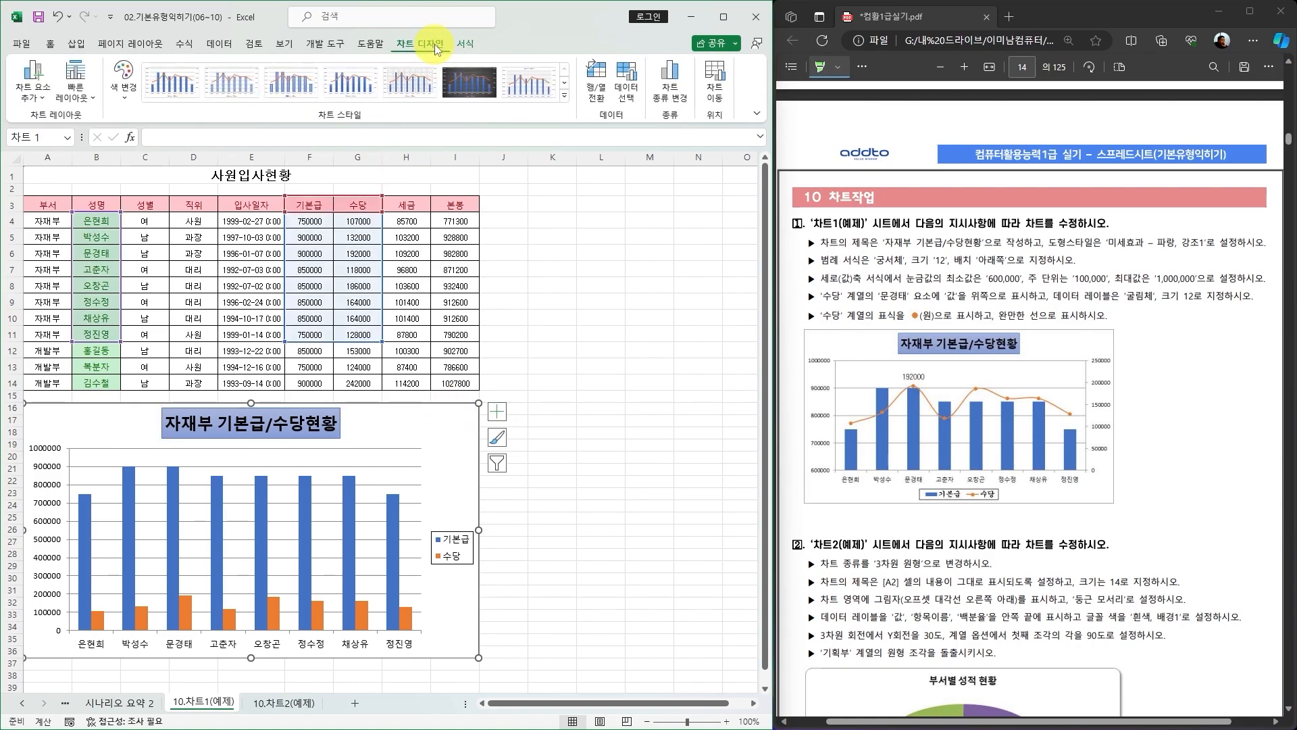
pyautogui.click(32, 101)
pyautogui.moveTo(58, 255)
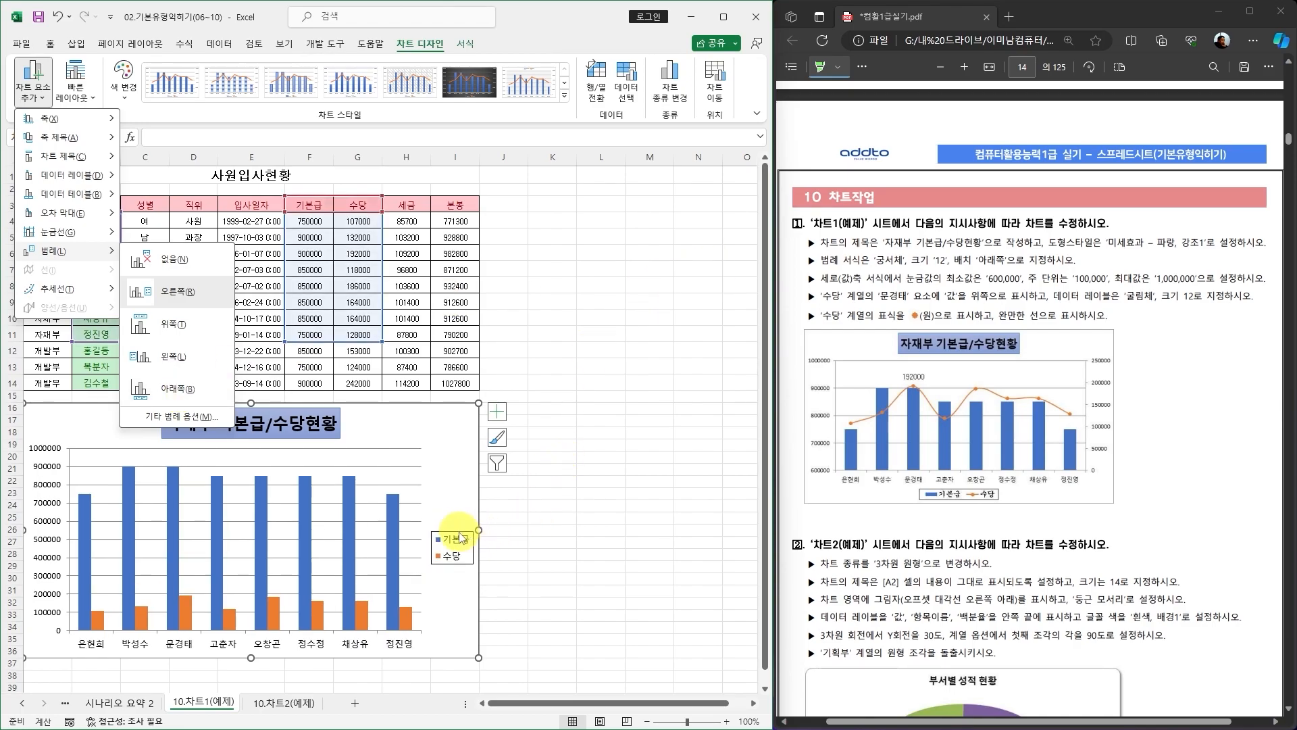
pyautogui.click(461, 532)
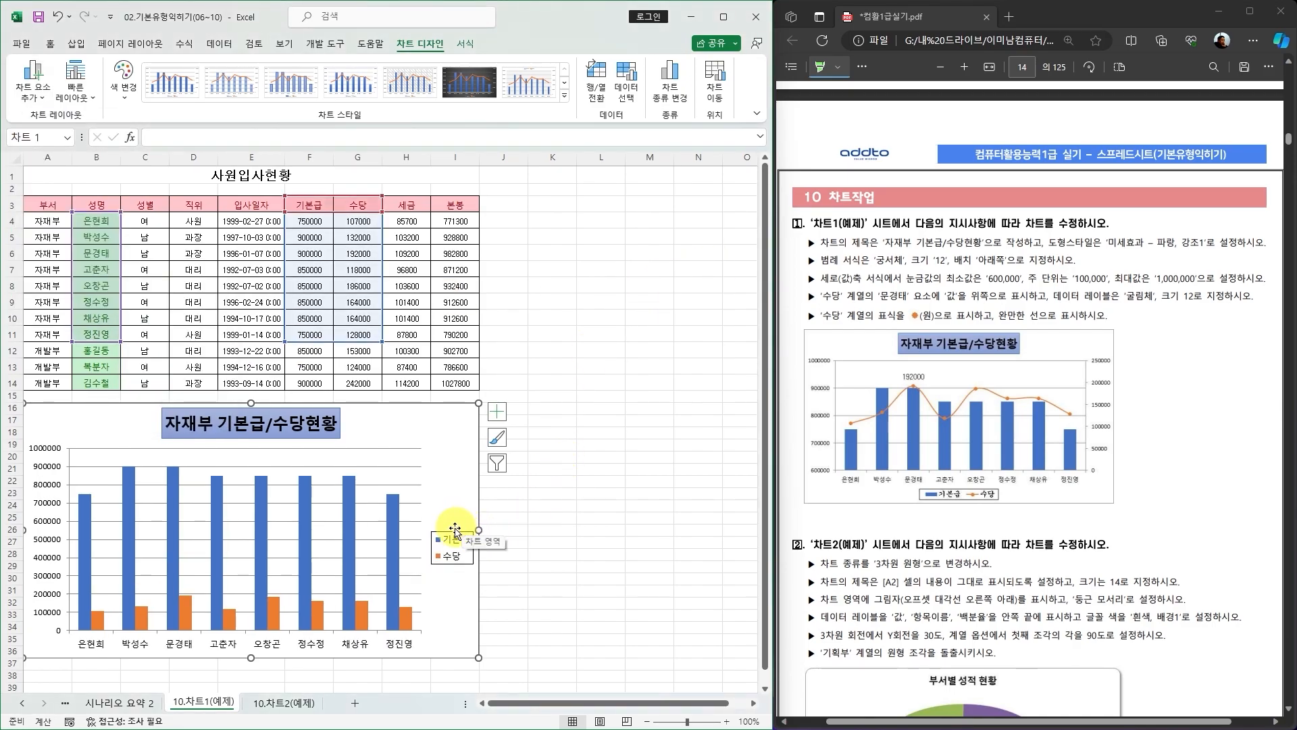
pyautogui.click(447, 534)
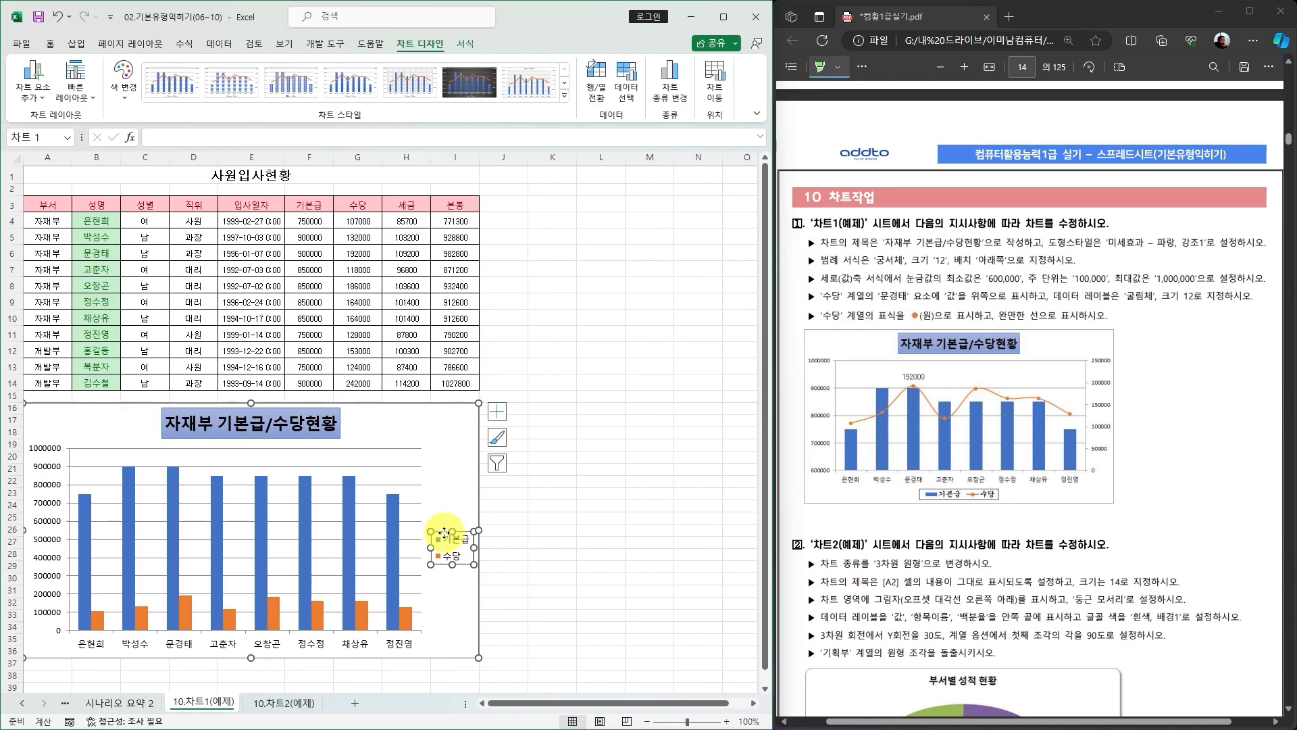
pyautogui.doubleClick(443, 533)
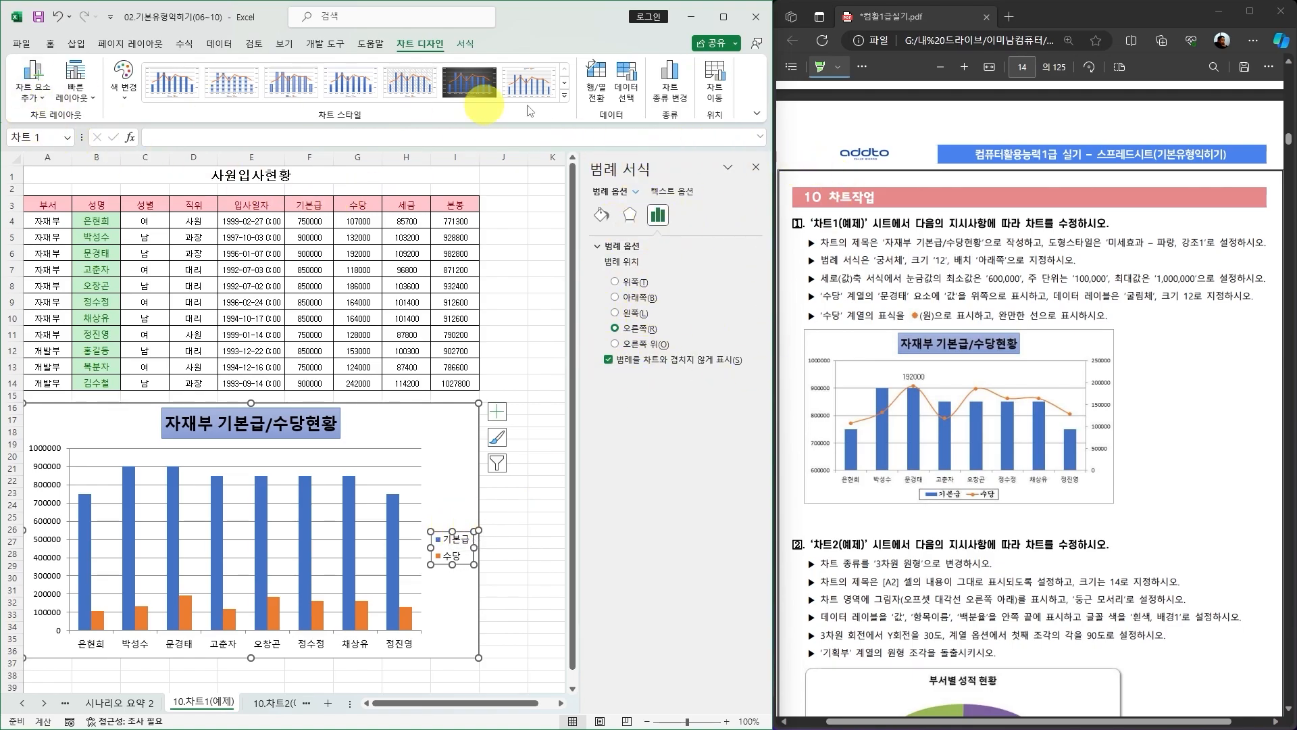
pyautogui.click(756, 167)
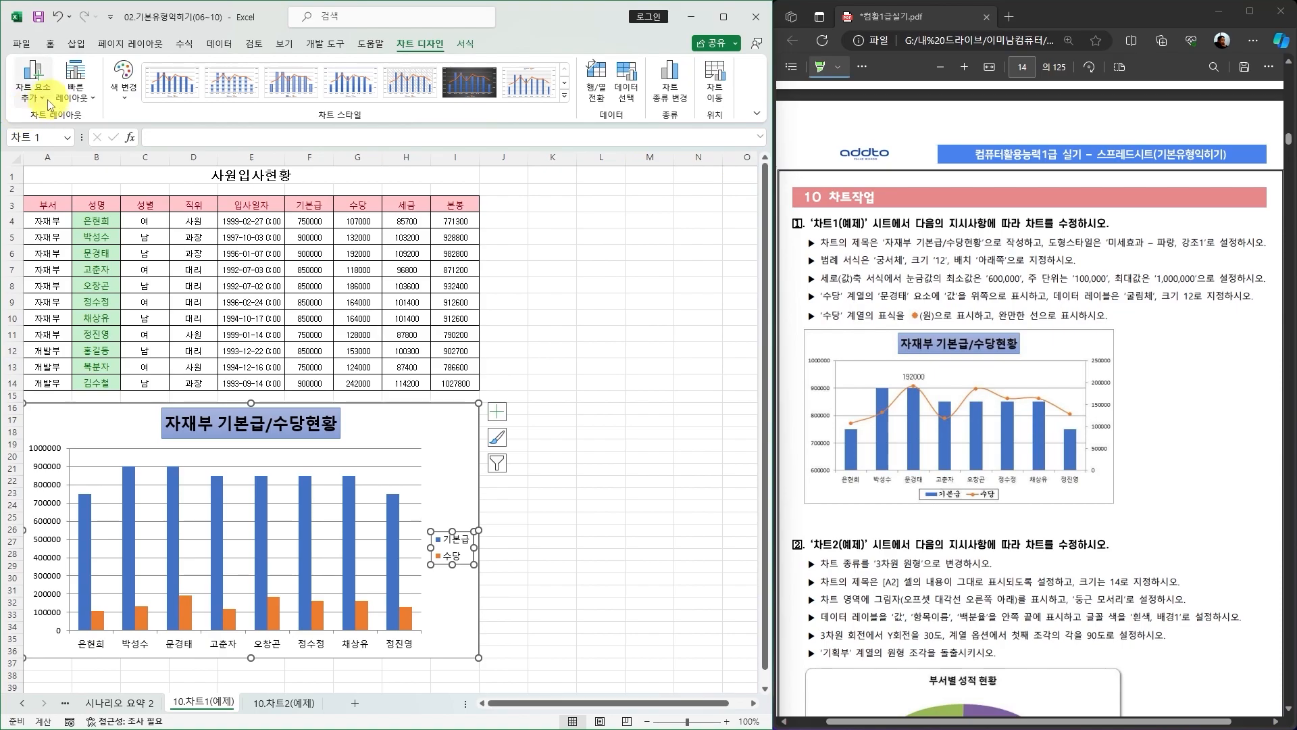
# Position the chart legend at the bottom of the chart.
pyautogui.click(33, 80)
pyautogui.moveTo(101, 251)
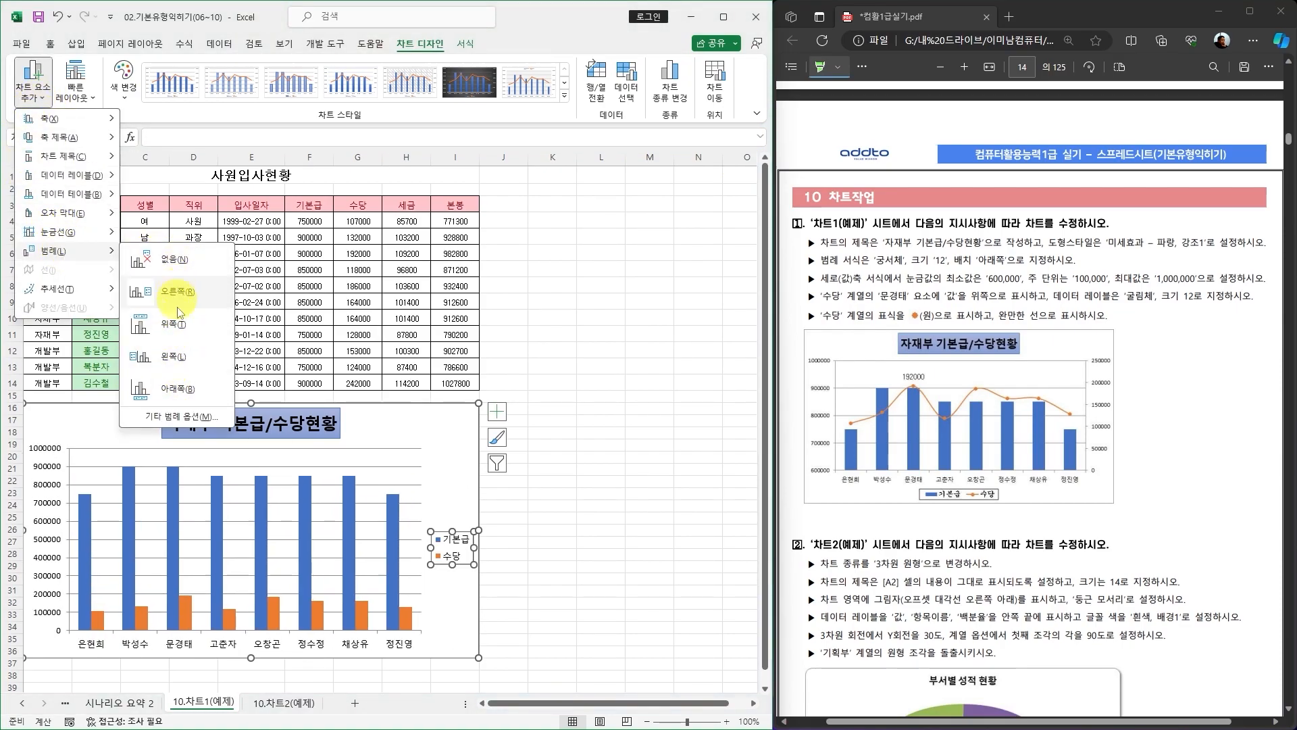
pyautogui.click(175, 388)
# Set the legend font to 궁서체 with size 12.
pyautogui.moveTo(408, 600)
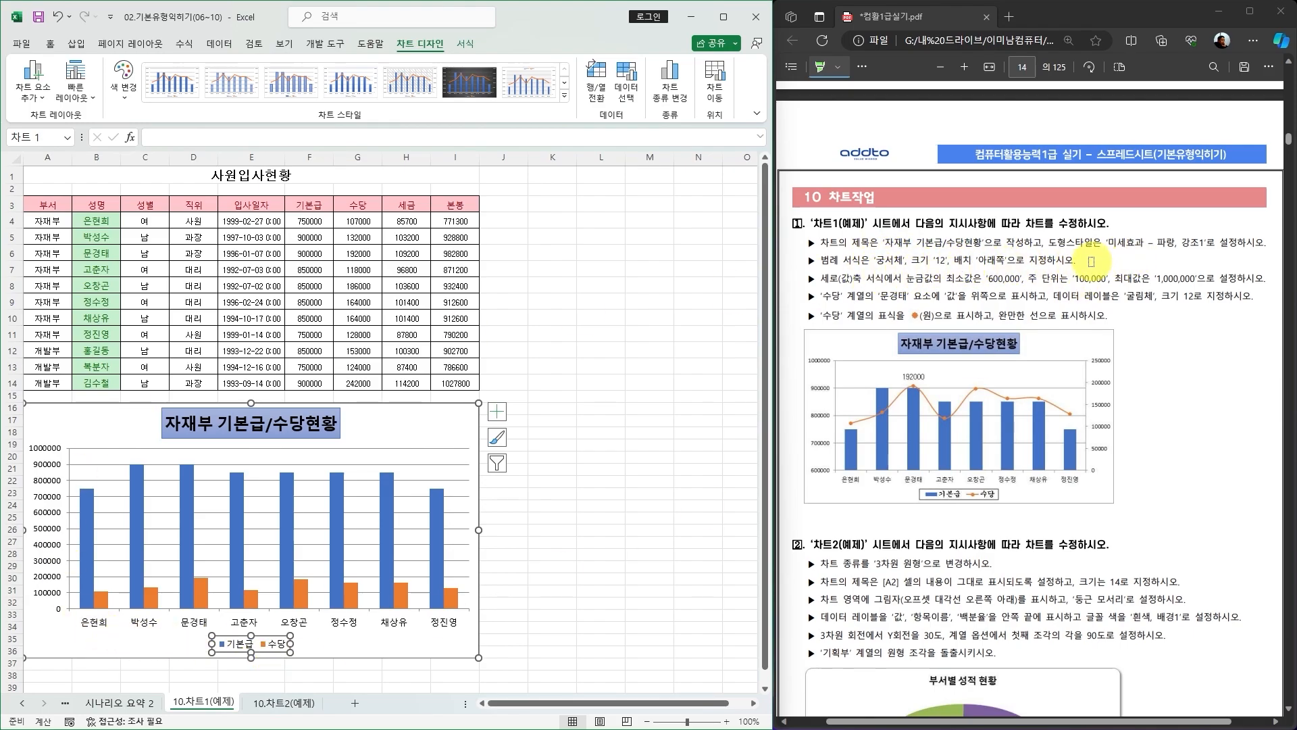
pyautogui.click(225, 644)
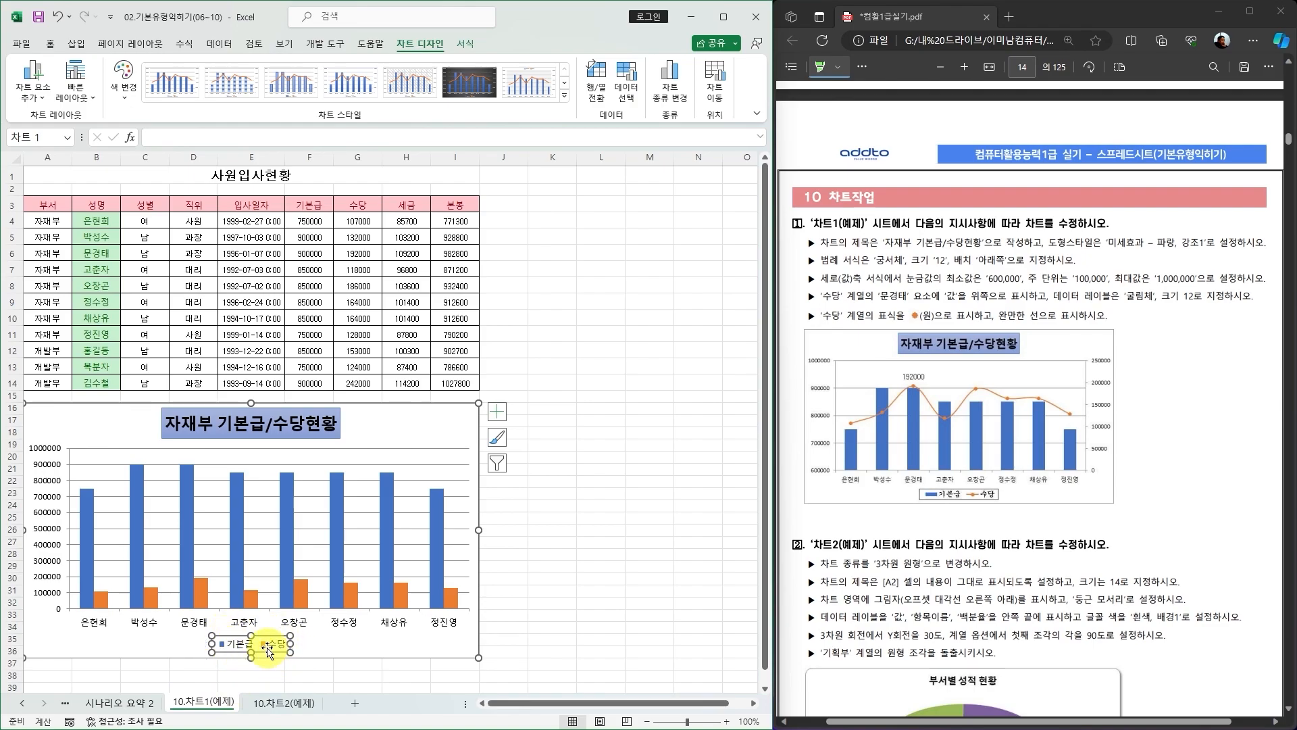
pyautogui.click(51, 45)
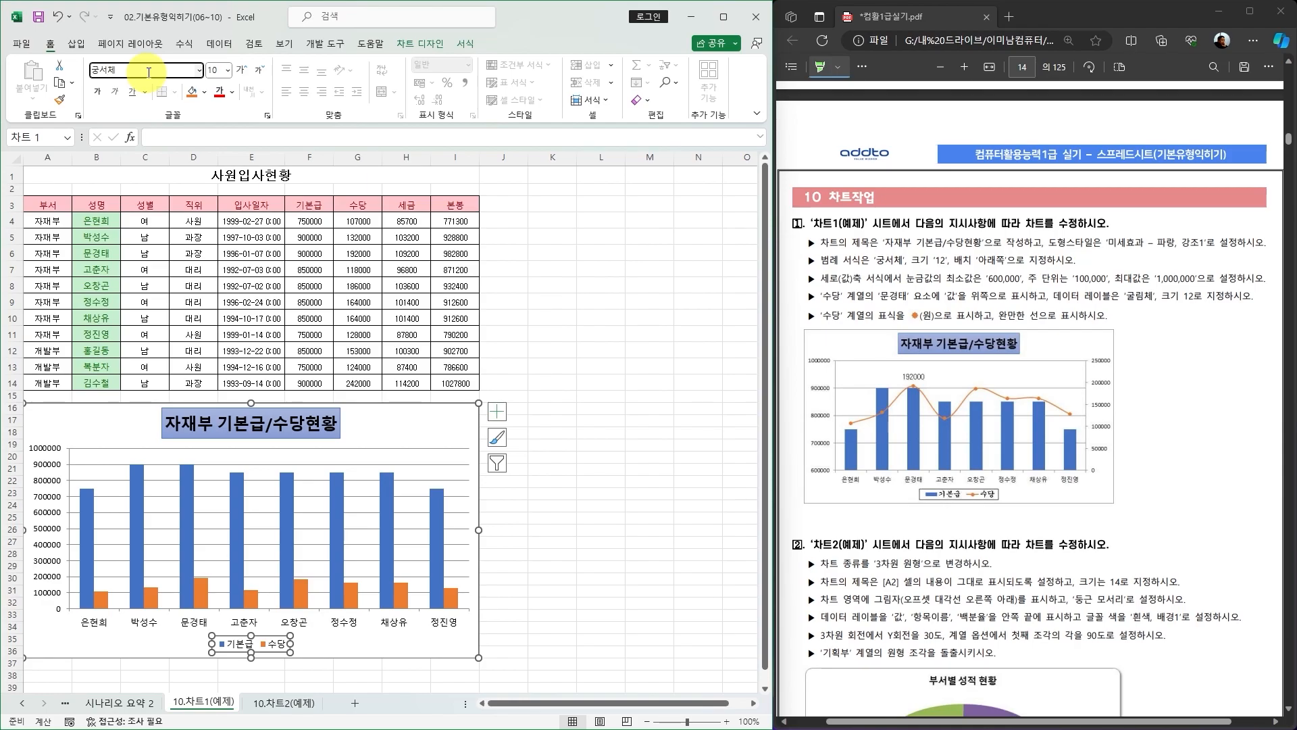
pyautogui.press('Return')
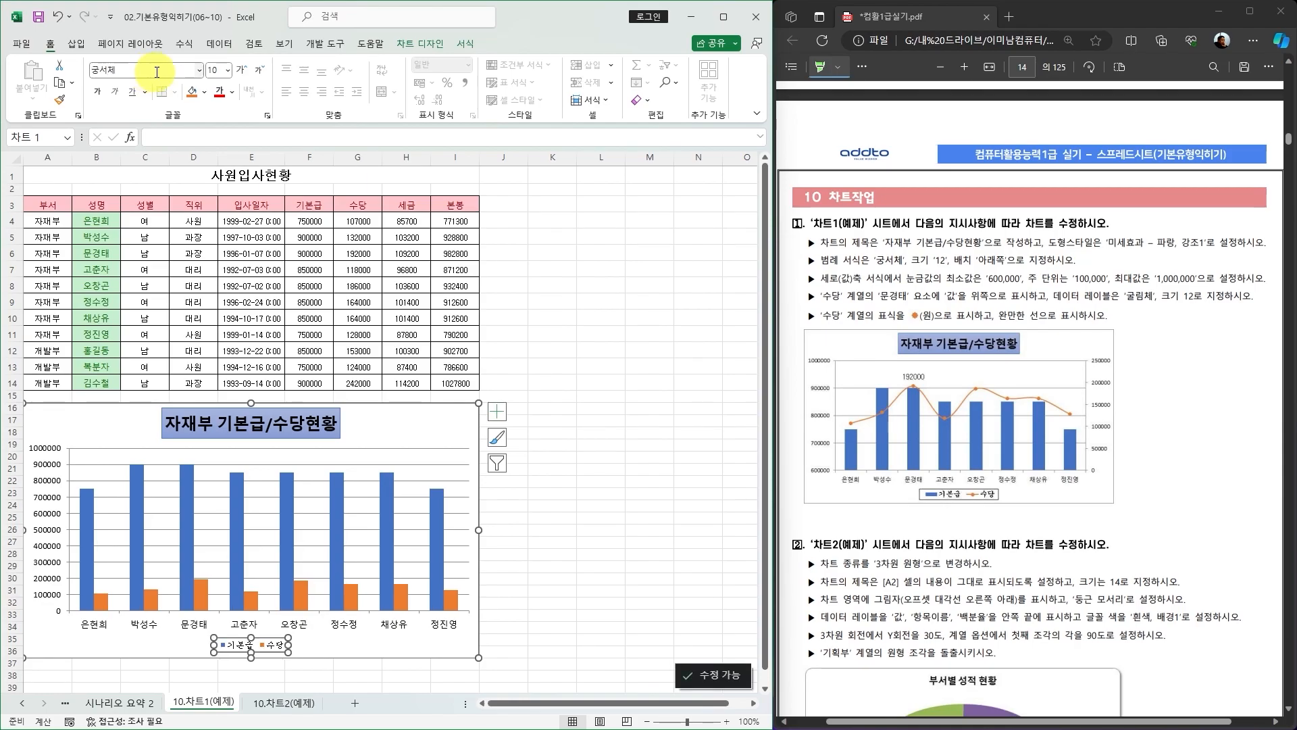
pyautogui.click(215, 71)
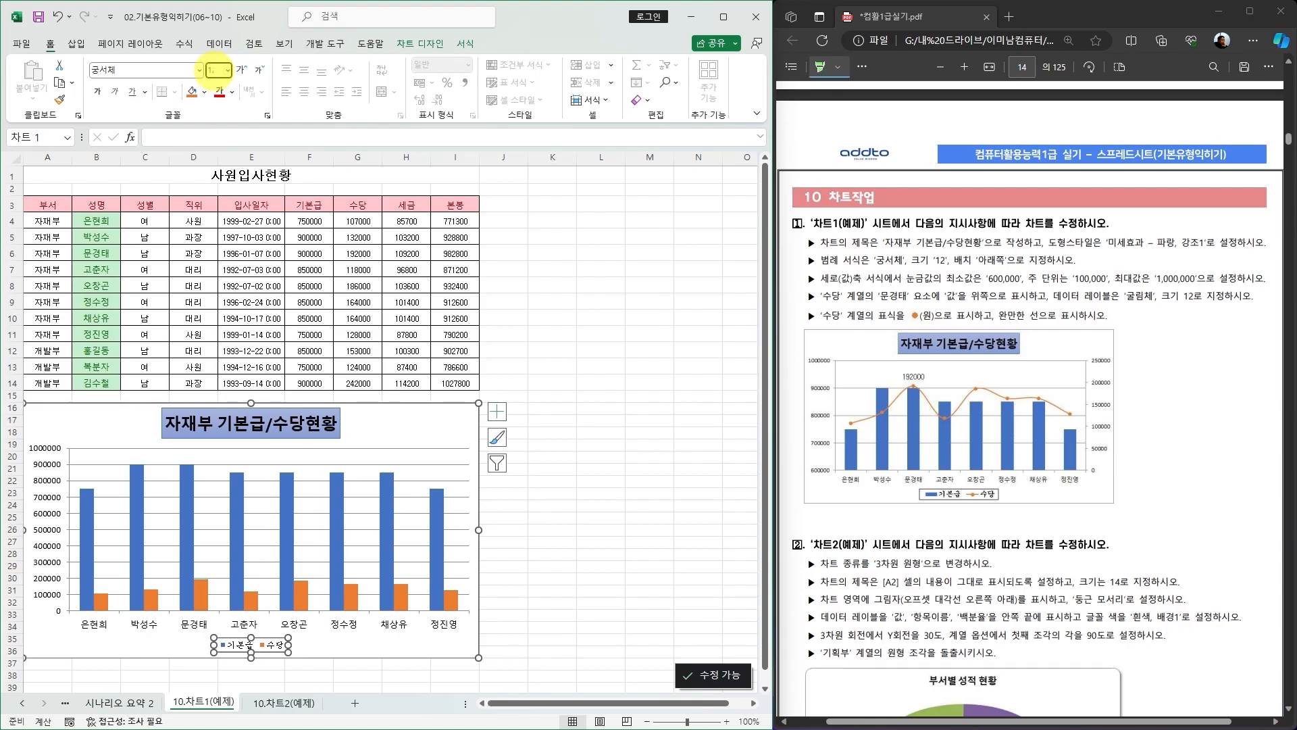
pyautogui.write('12')
pyautogui.press('Return')
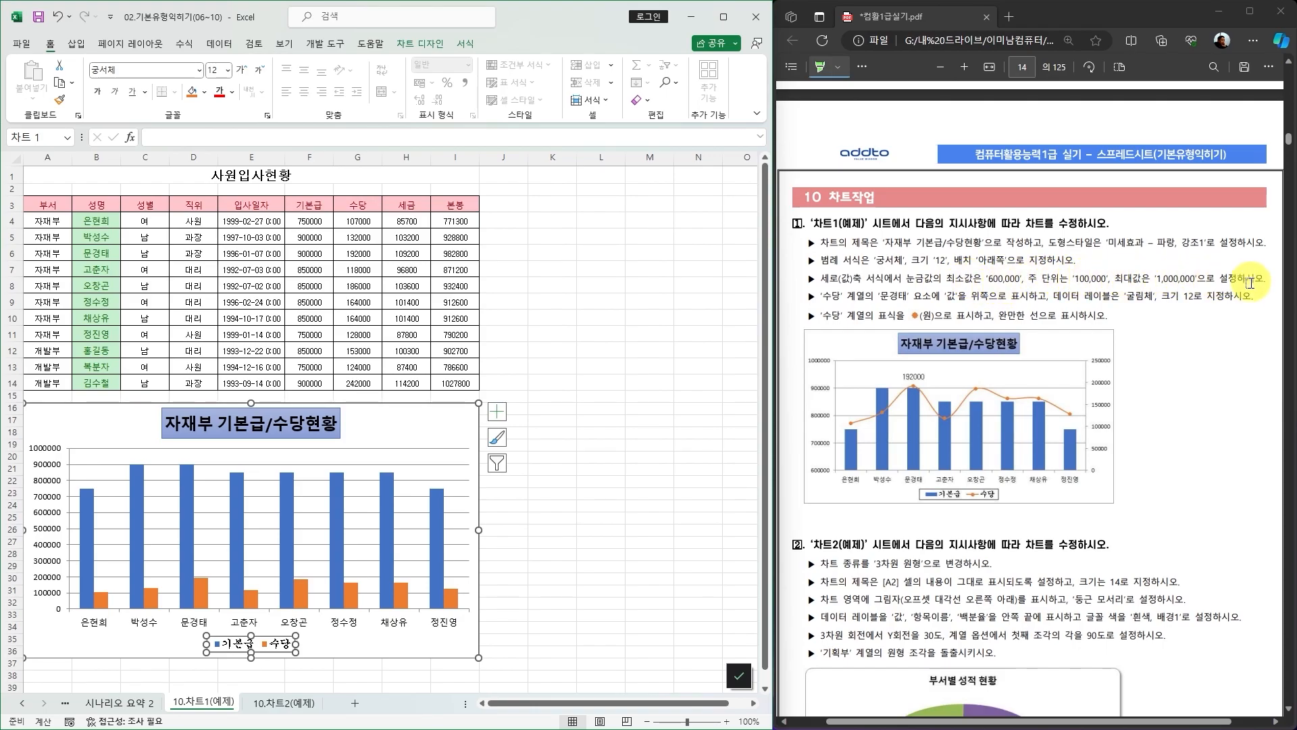
pyautogui.click(446, 425)
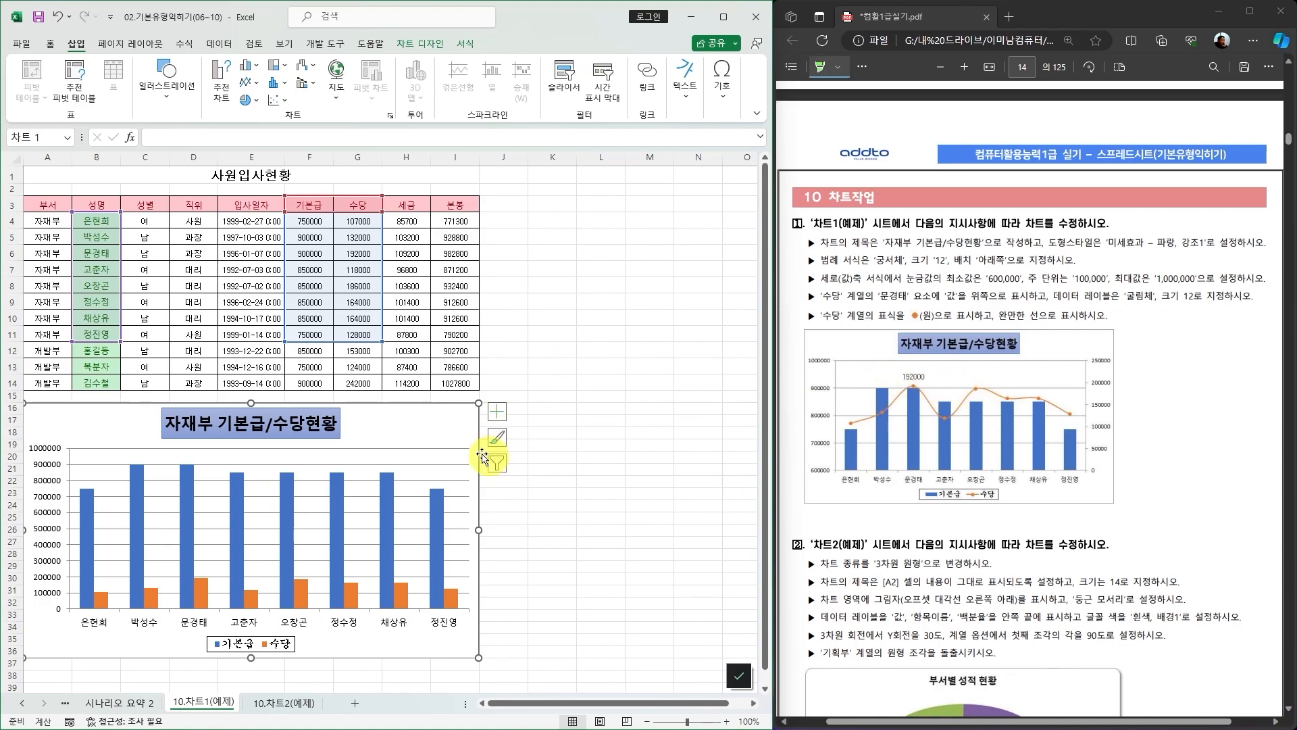
pyautogui.click(255, 68)
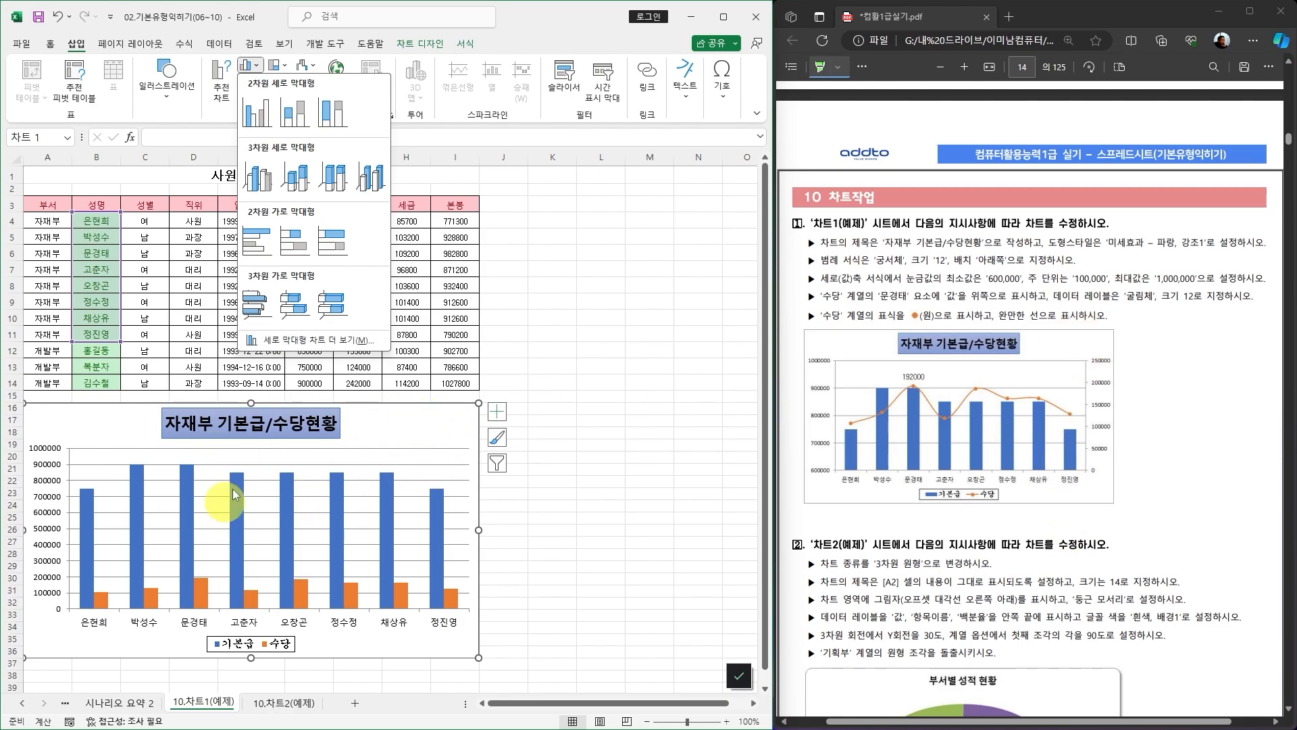
pyautogui.click(446, 423)
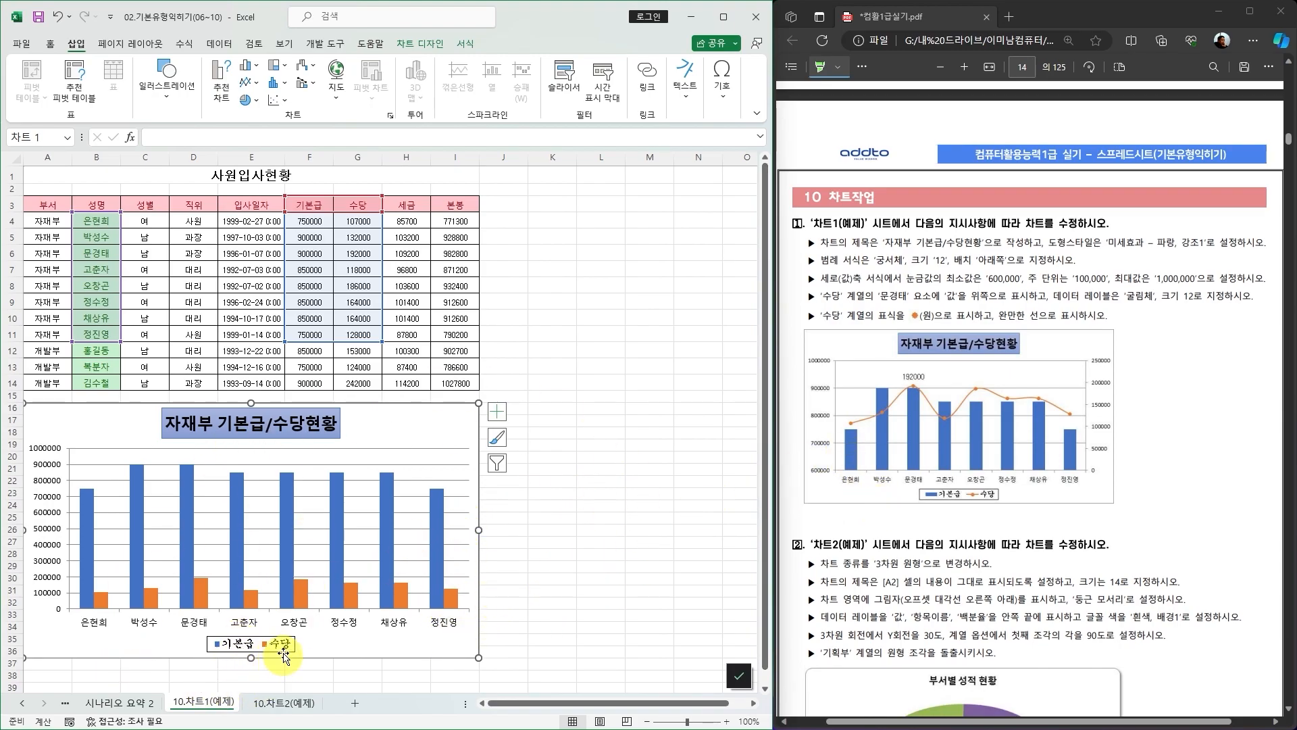
# Change the 수당 series to a line chart with markers plotted on the secondary axis.
pyautogui.click(305, 599)
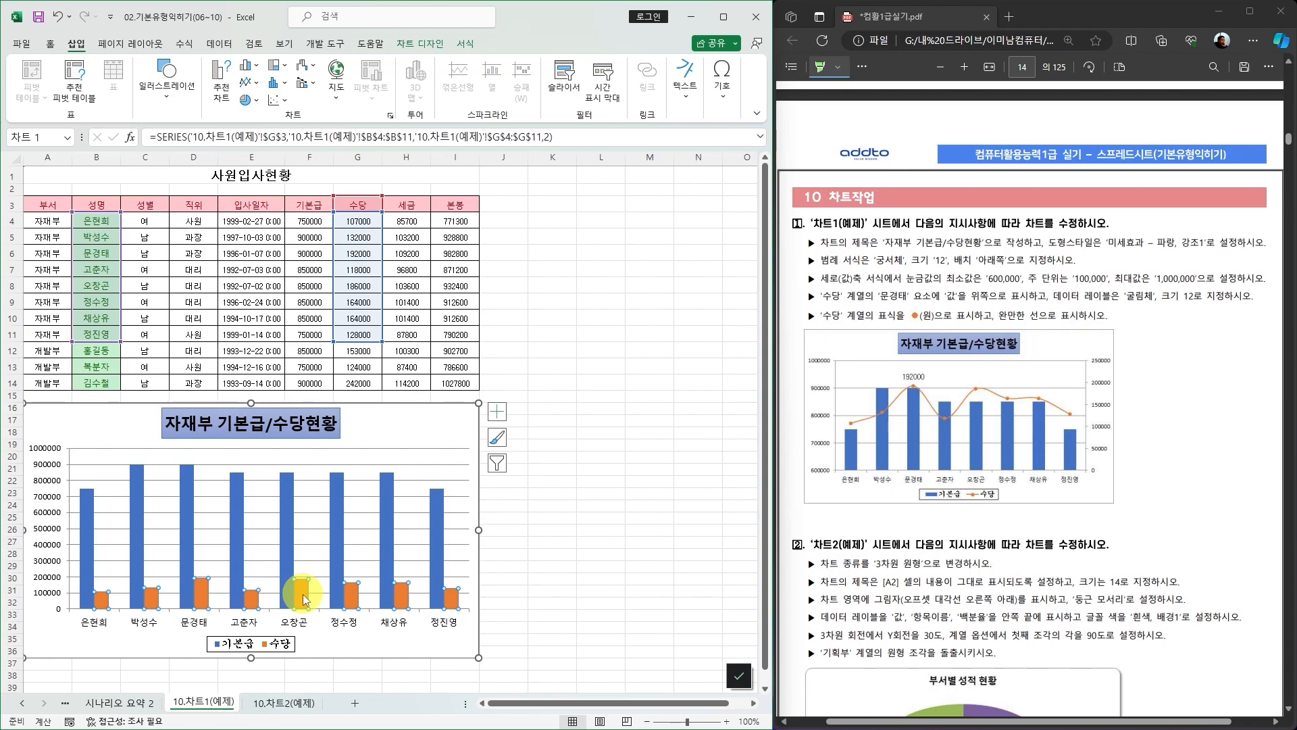
pyautogui.click(419, 44)
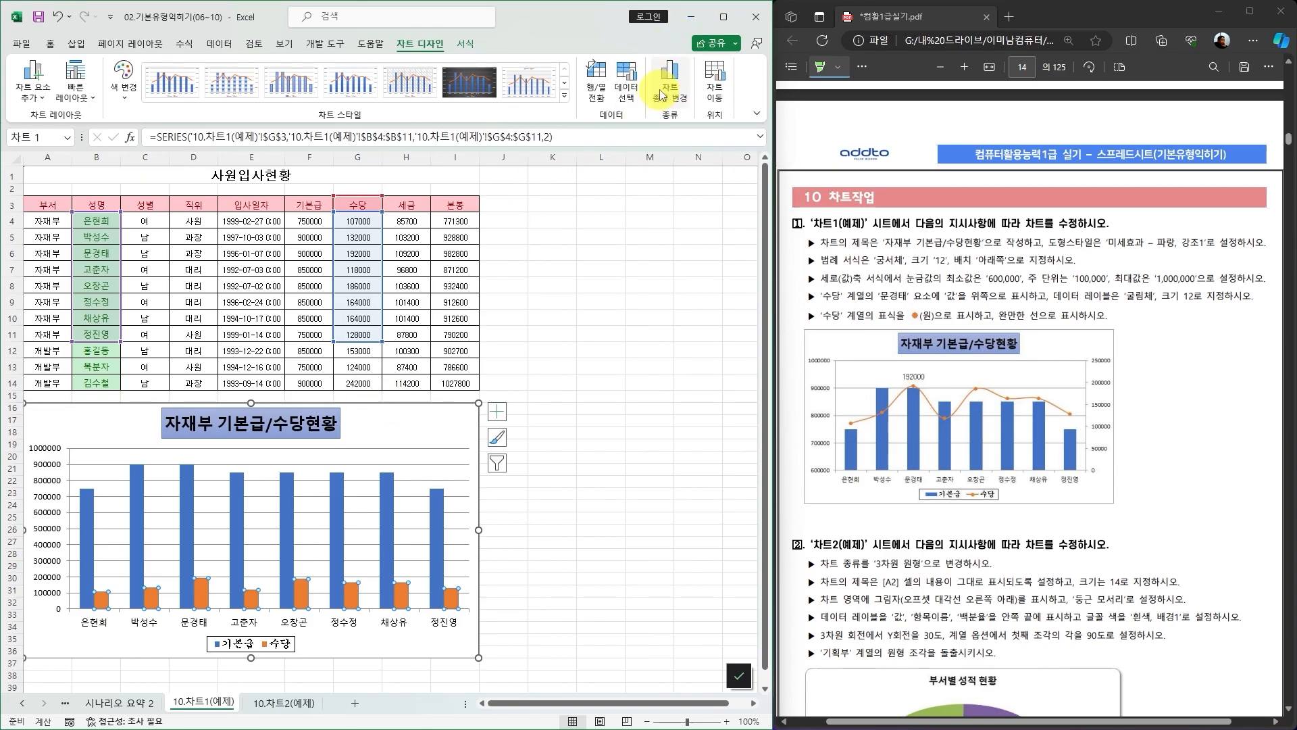
pyautogui.rightClick(301, 593)
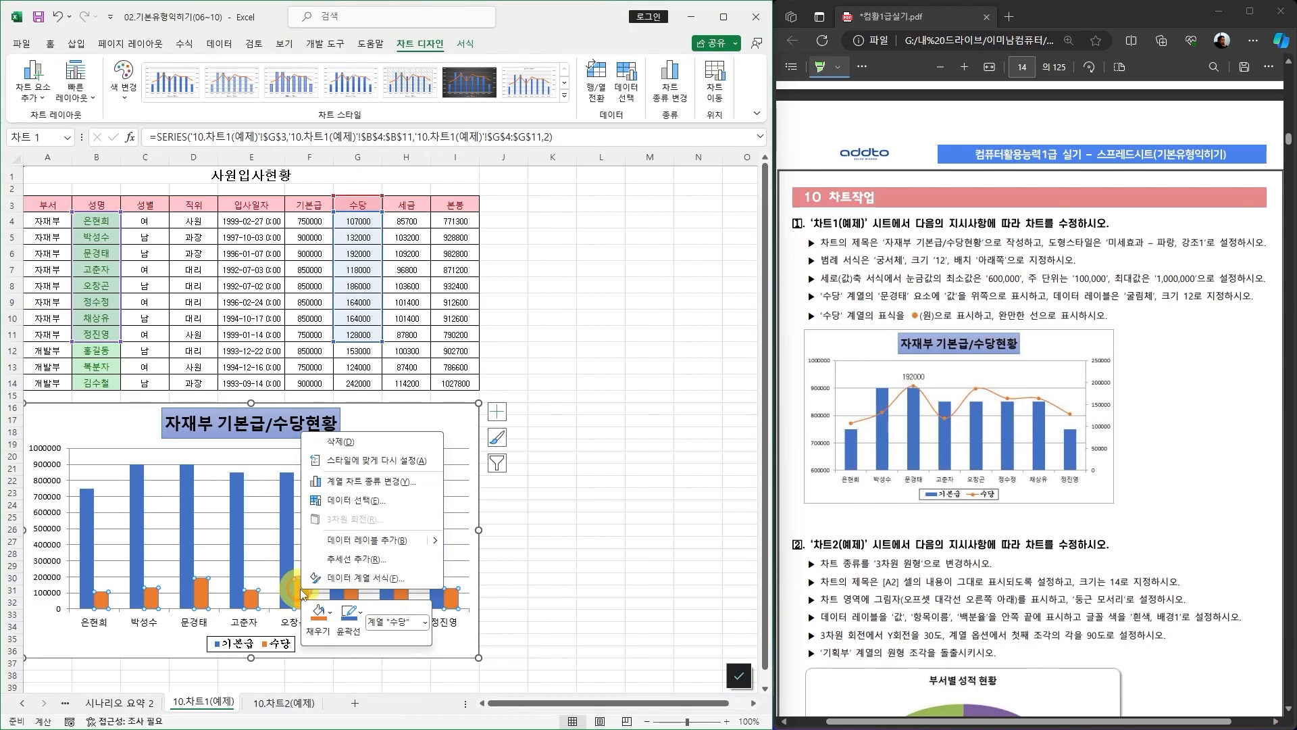
pyautogui.click(370, 481)
pyautogui.moveTo(433, 183); pyautogui.dragTo(553, 186)
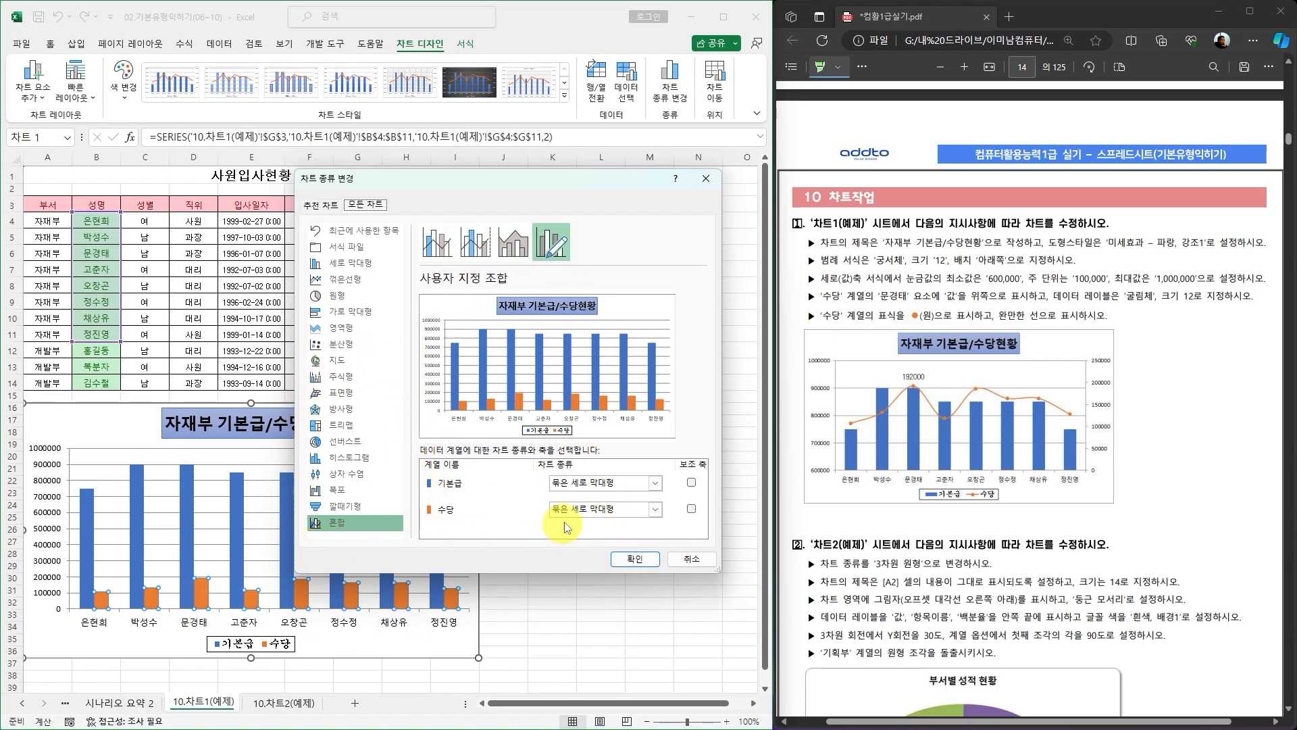
pyautogui.click(655, 510)
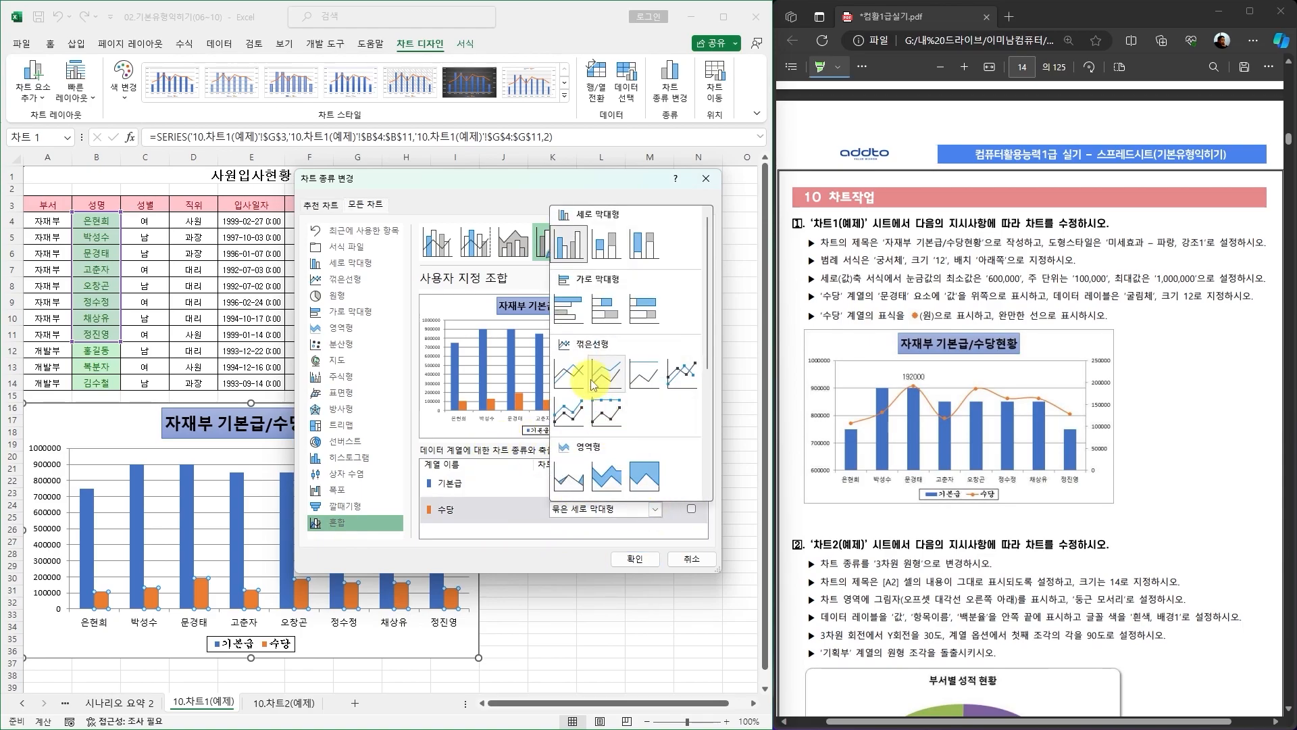
pyautogui.click(680, 374)
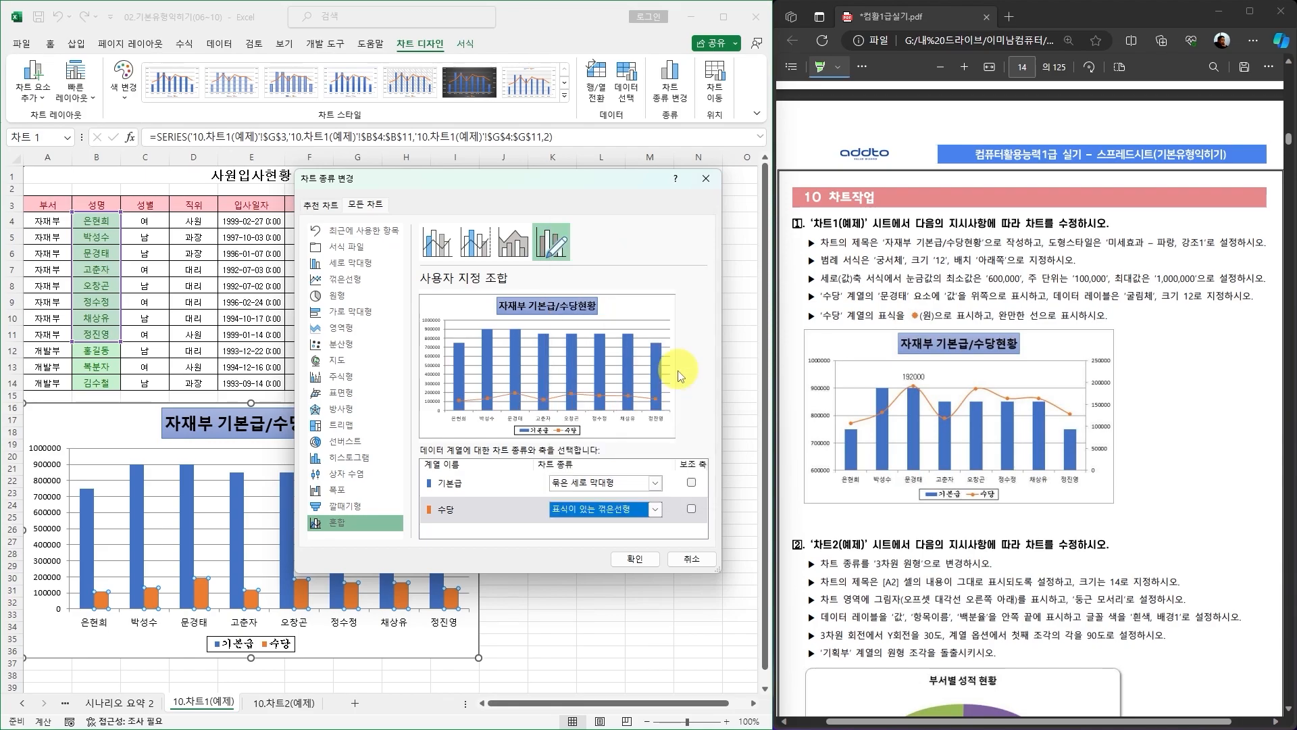
pyautogui.click(691, 511)
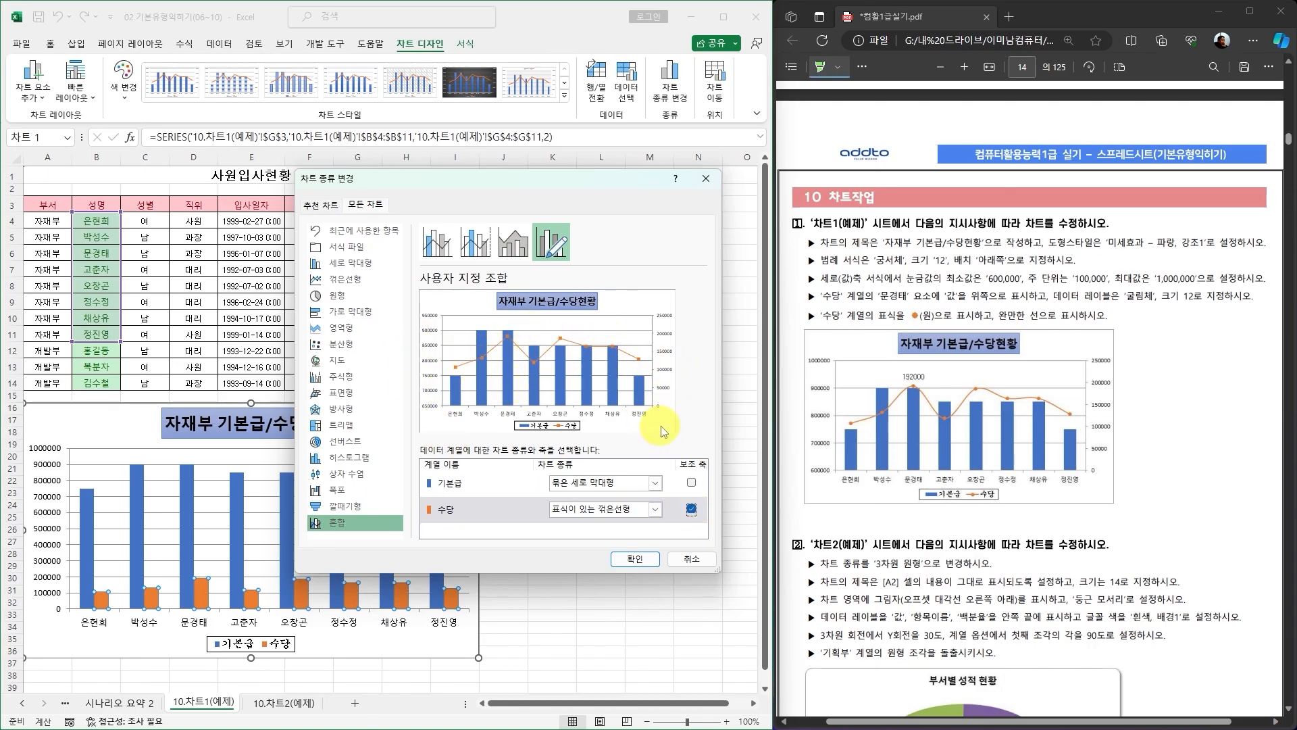
pyautogui.click(635, 559)
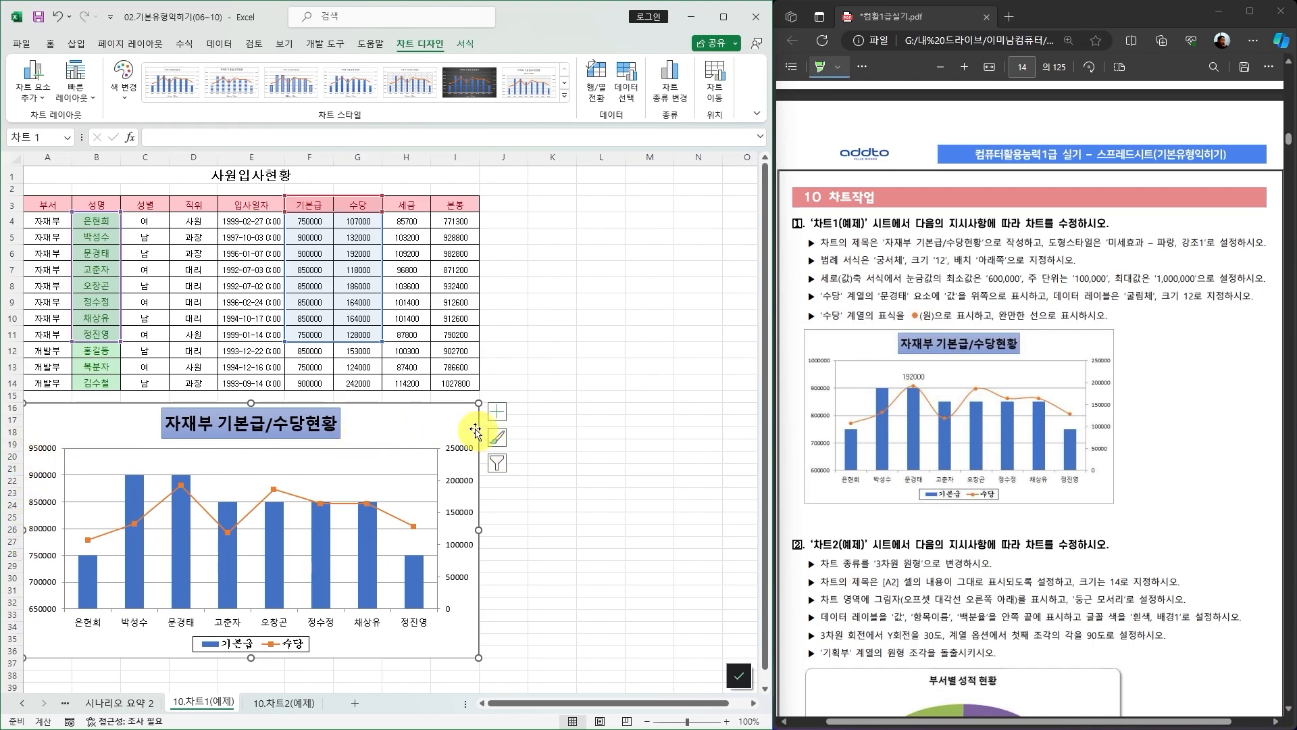
# Set the primary vertical axis minimum to 600000, maximum to 1000000 and major unit to 100000.
pyautogui.moveTo(84, 589)
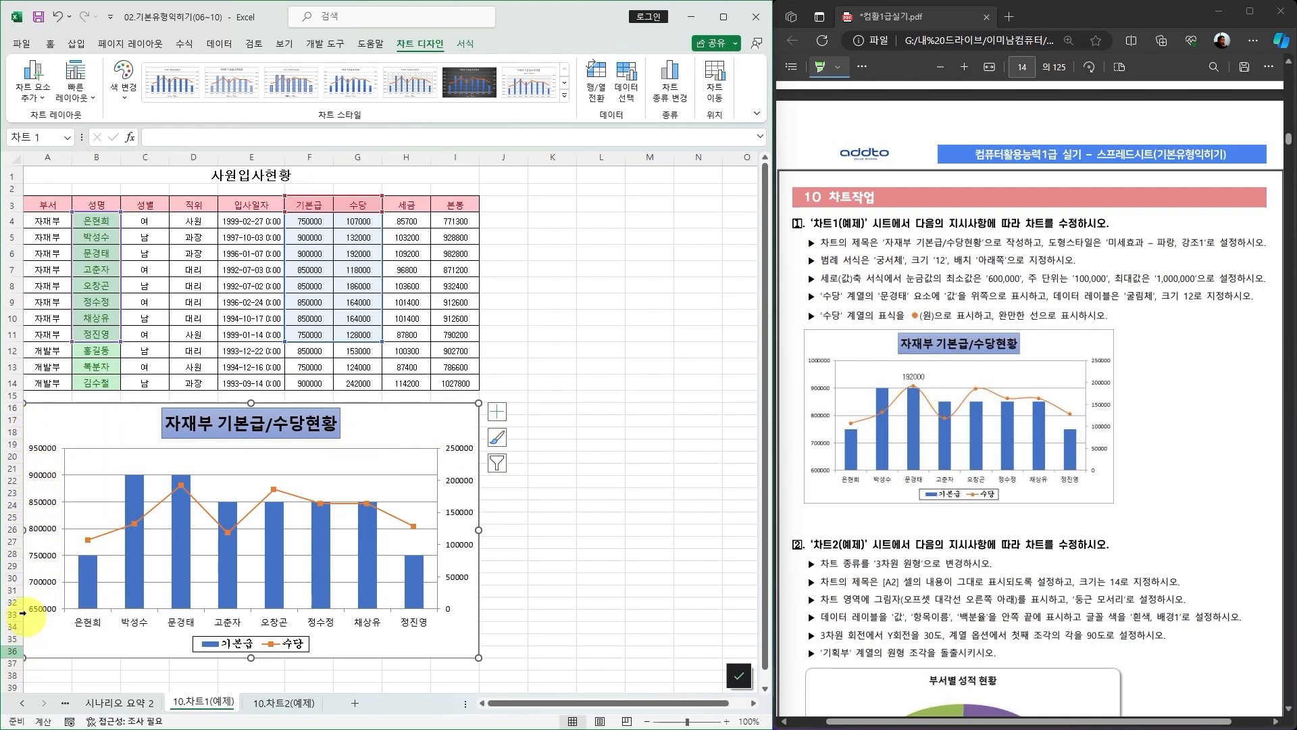
pyautogui.doubleClick(43, 532)
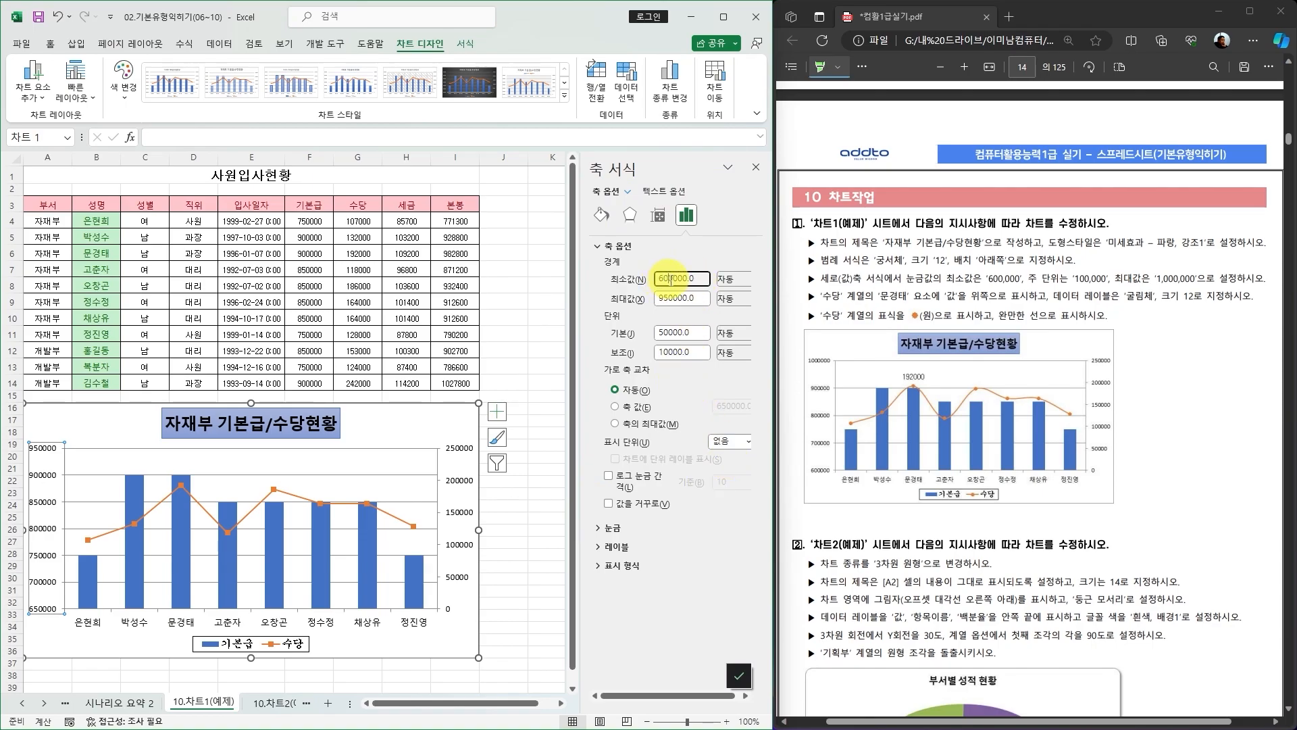
pyautogui.click(661, 298)
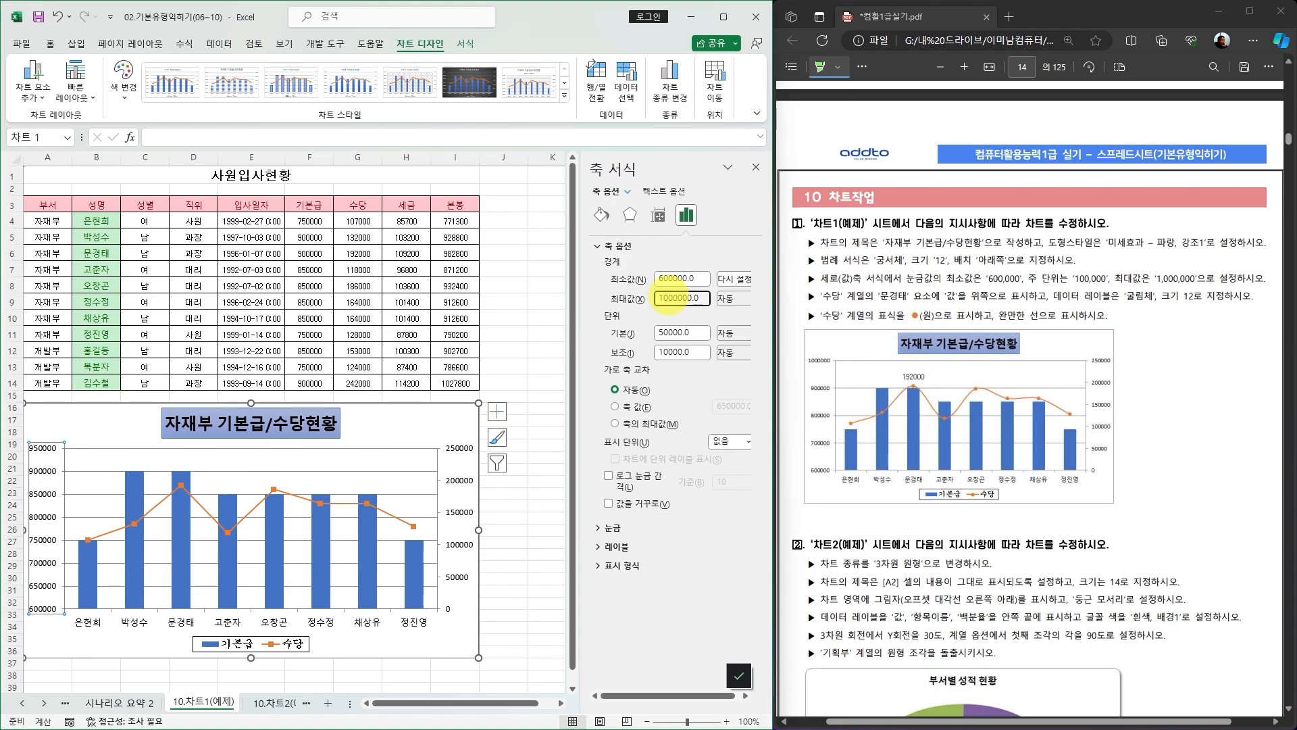
pyautogui.press('Return')
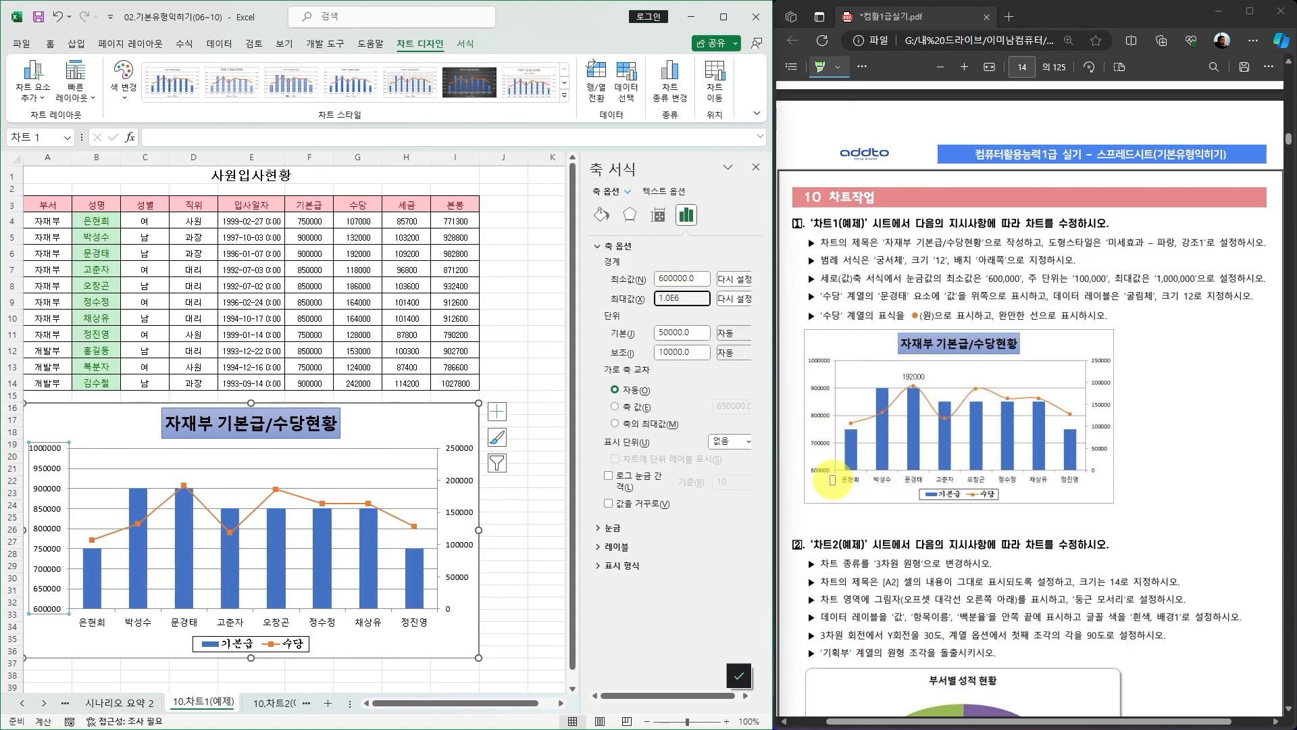
pyautogui.click(661, 332)
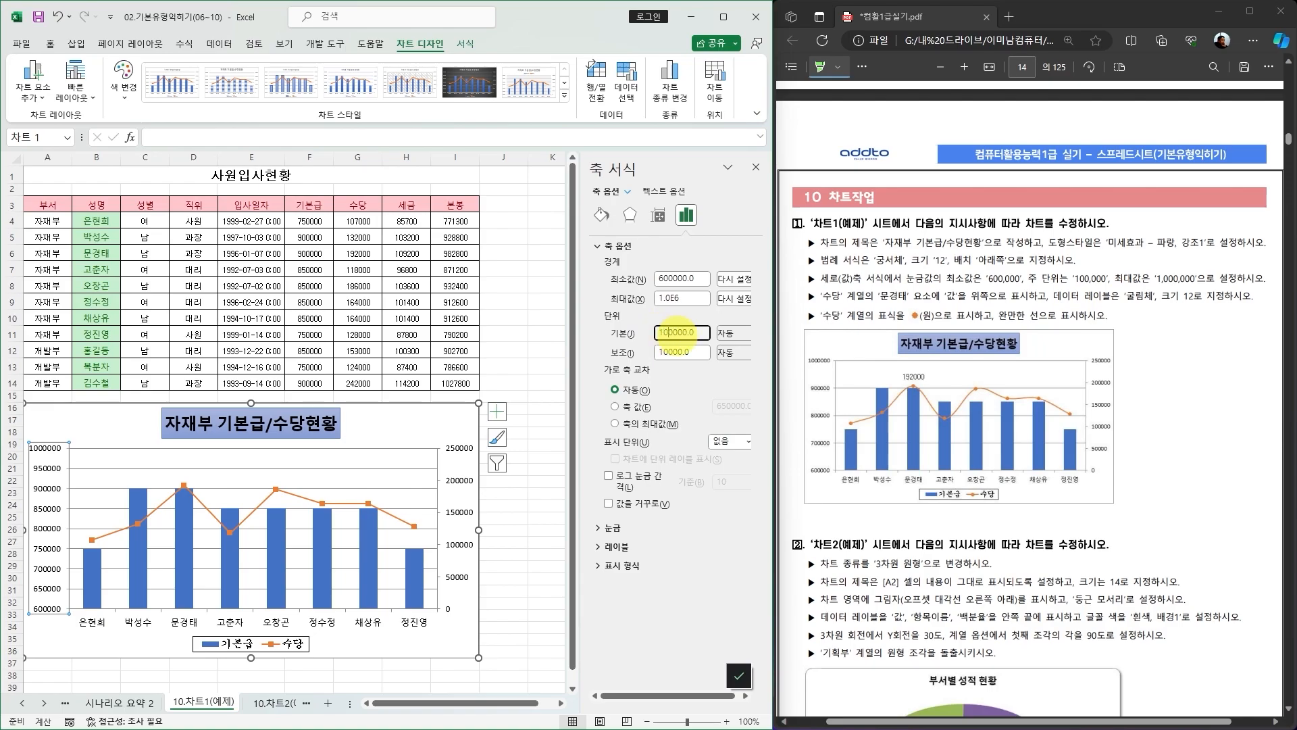
pyautogui.press('Return')
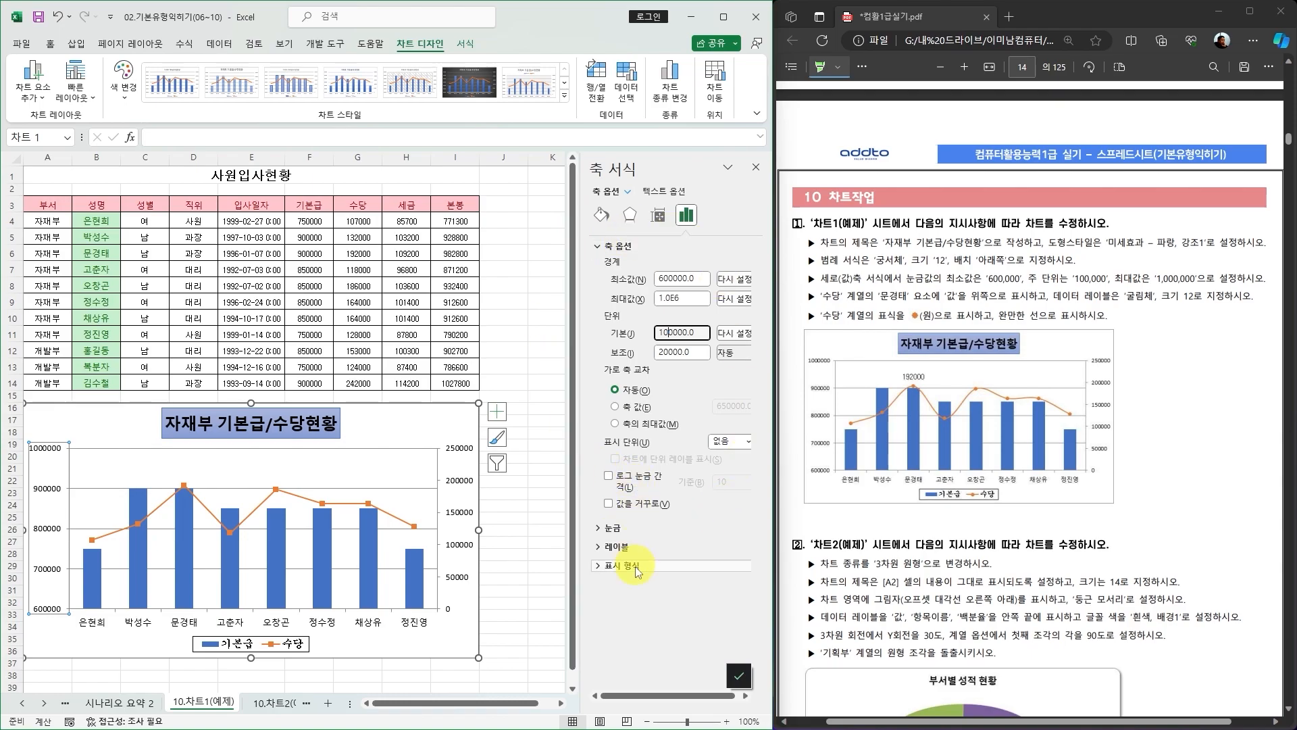
# Format the primary vertical axis numbers in the 숫자 category with the thousands separator.
pyautogui.click(598, 567)
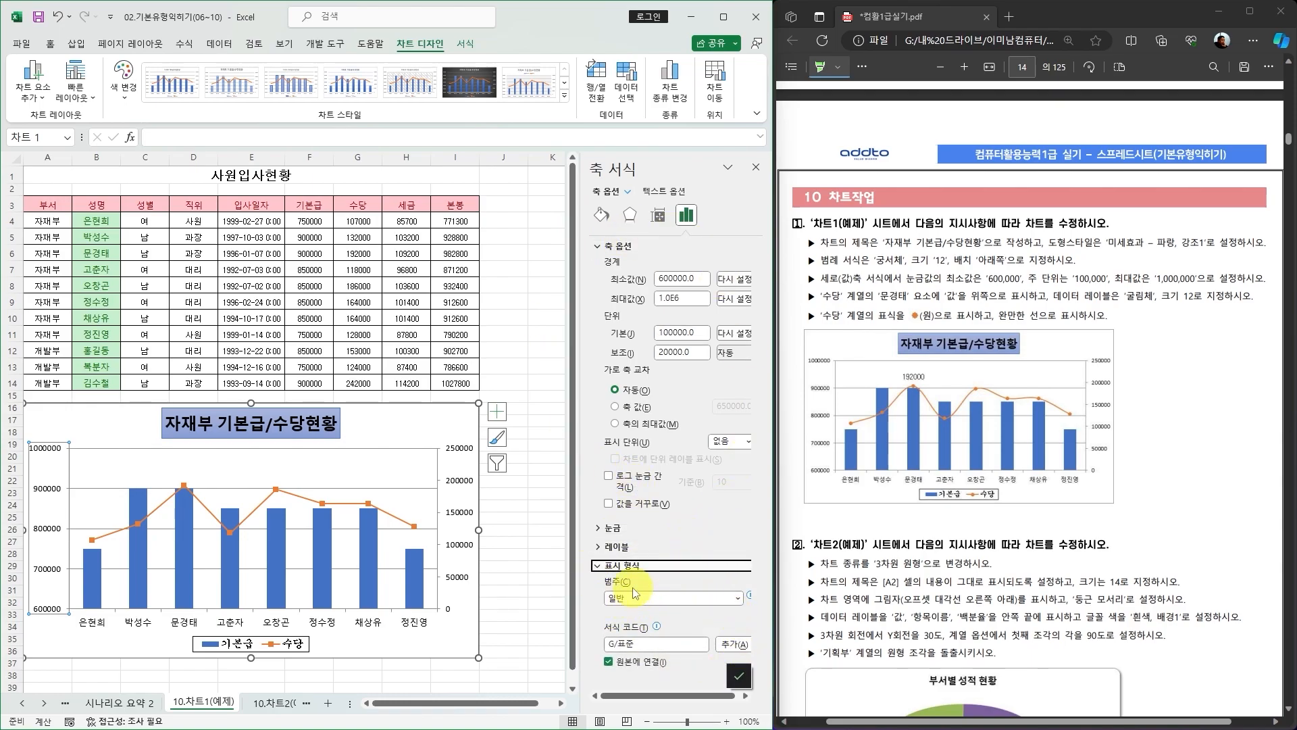
pyautogui.click(735, 598)
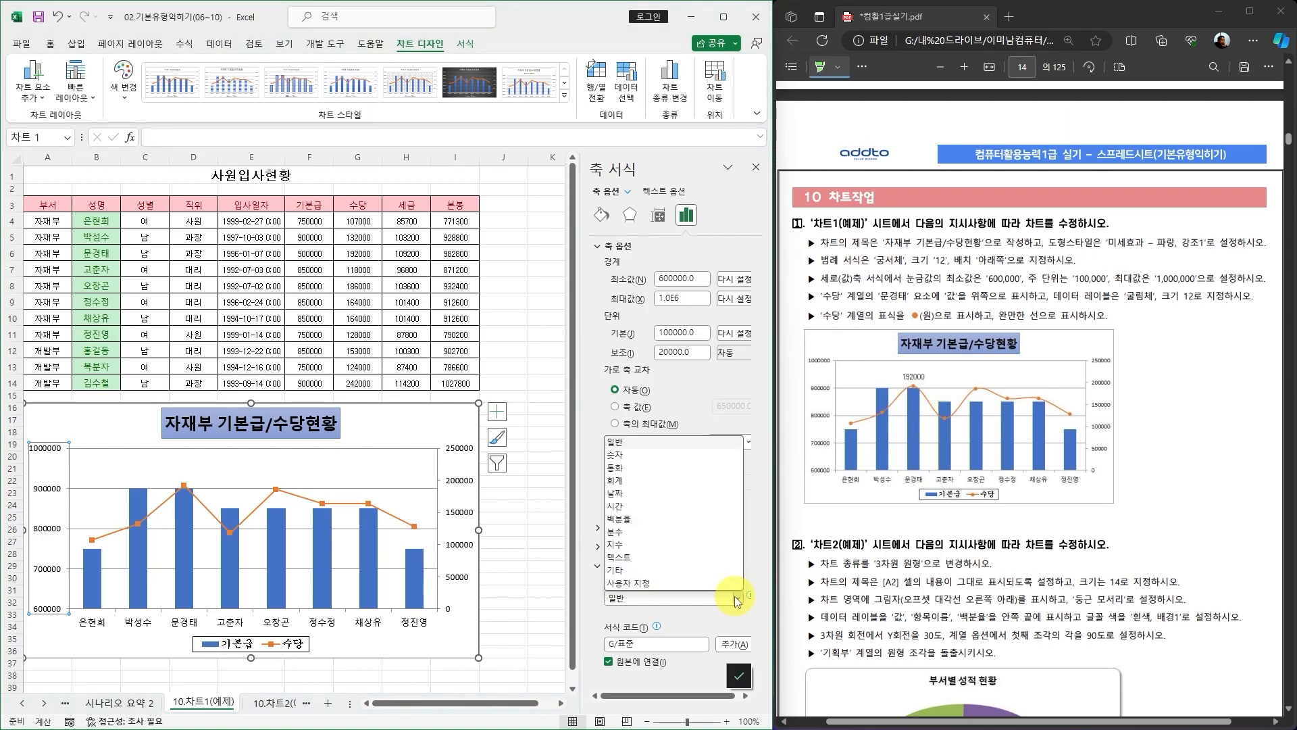
pyautogui.click(627, 454)
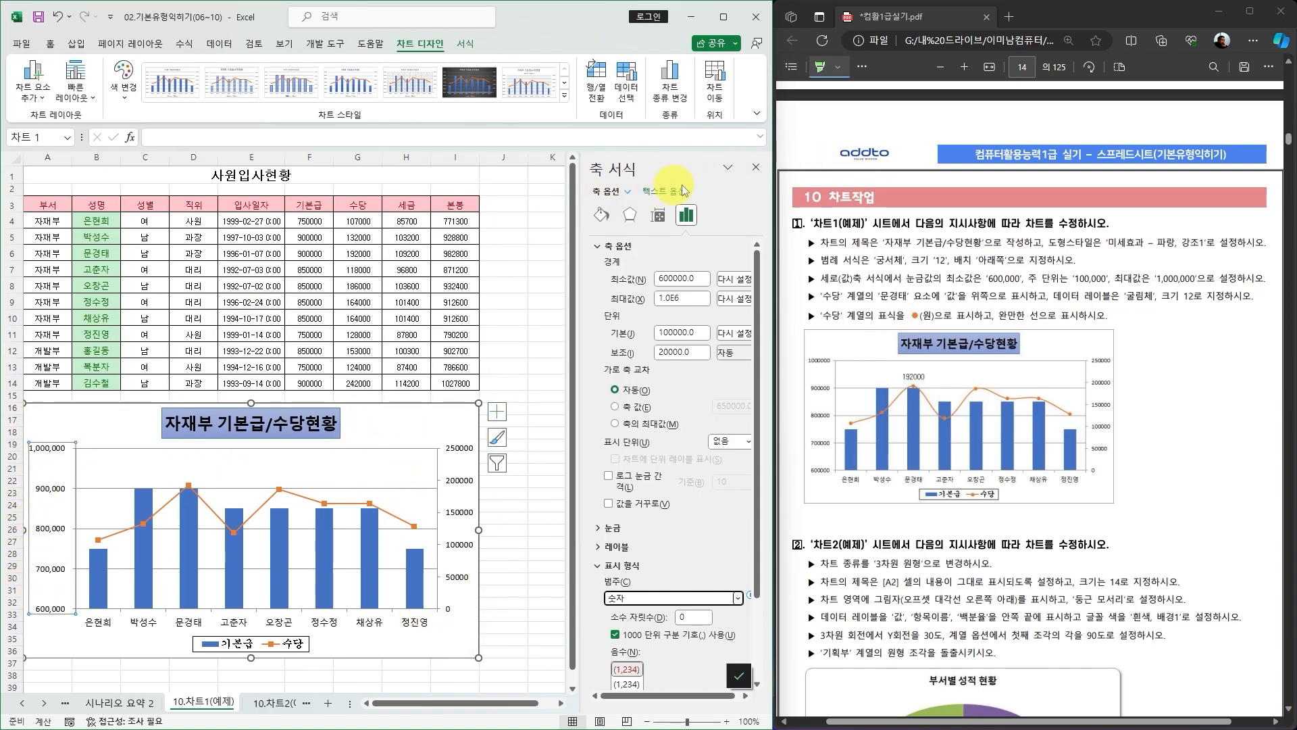
pyautogui.click(756, 171)
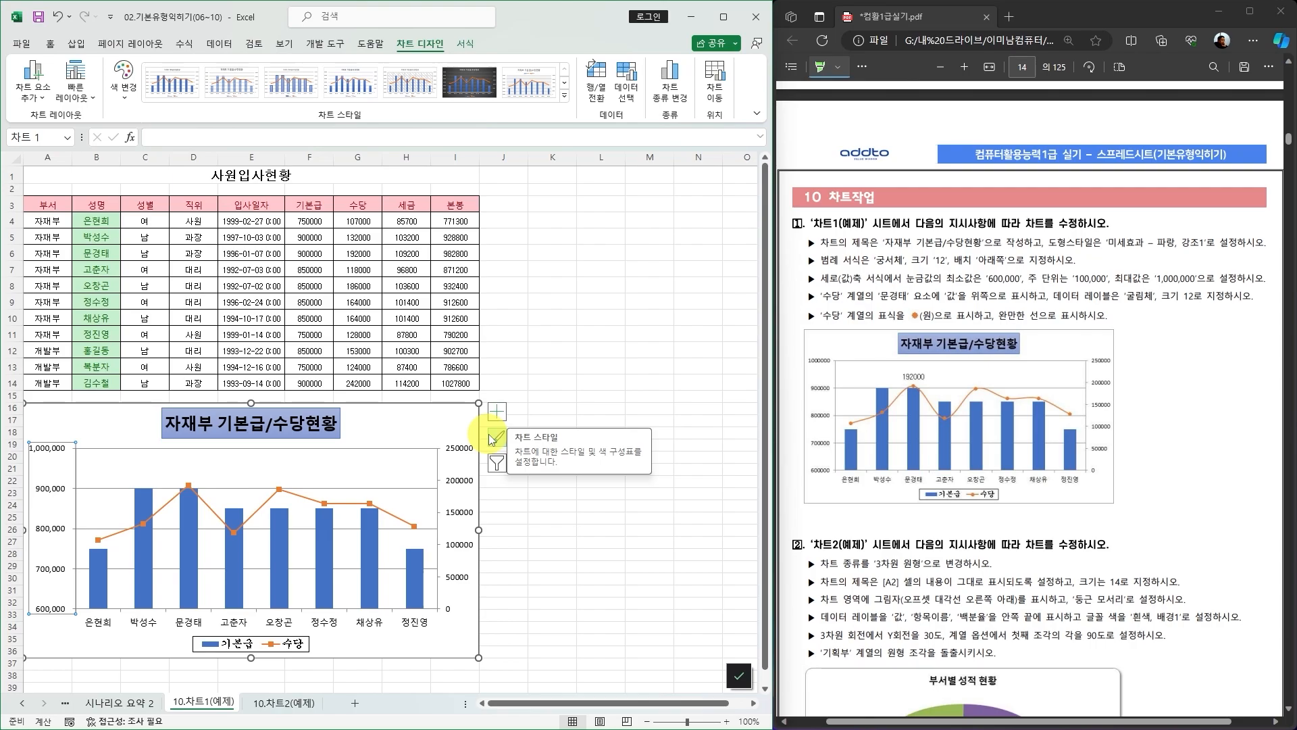
pyautogui.doubleClick(281, 645)
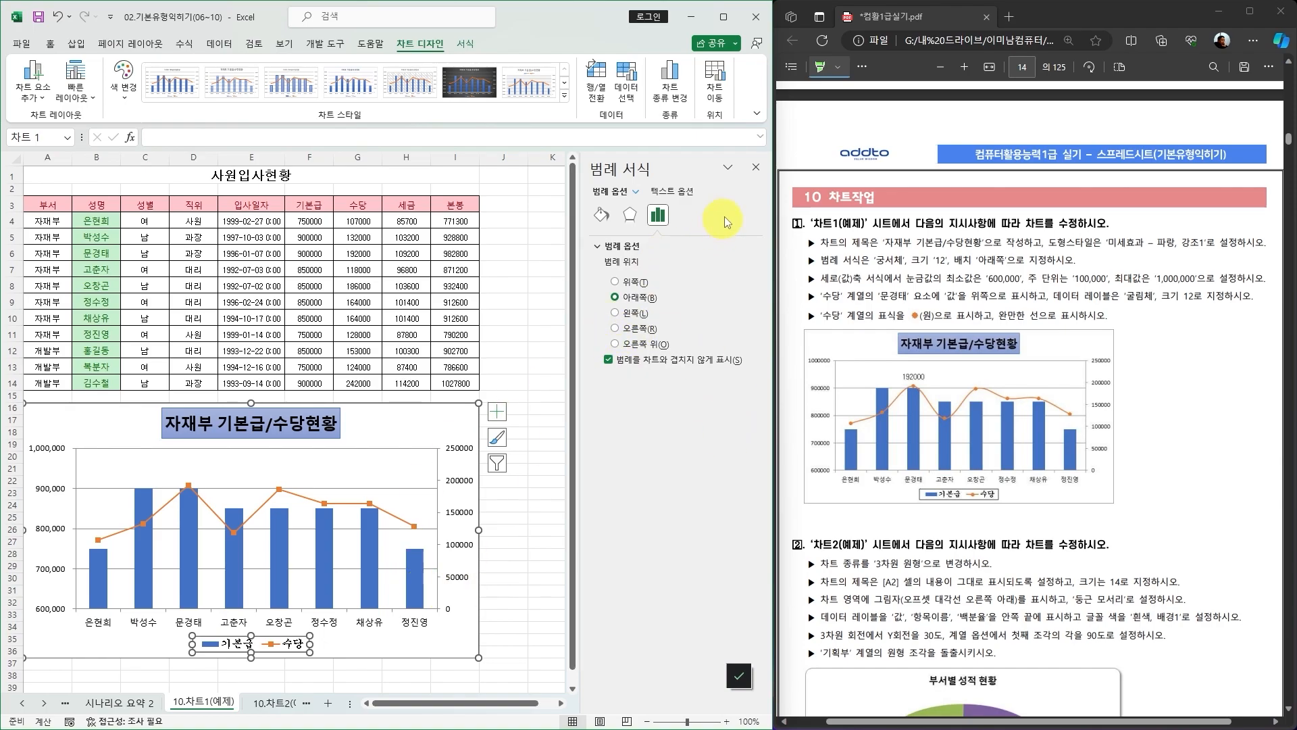
pyautogui.click(756, 168)
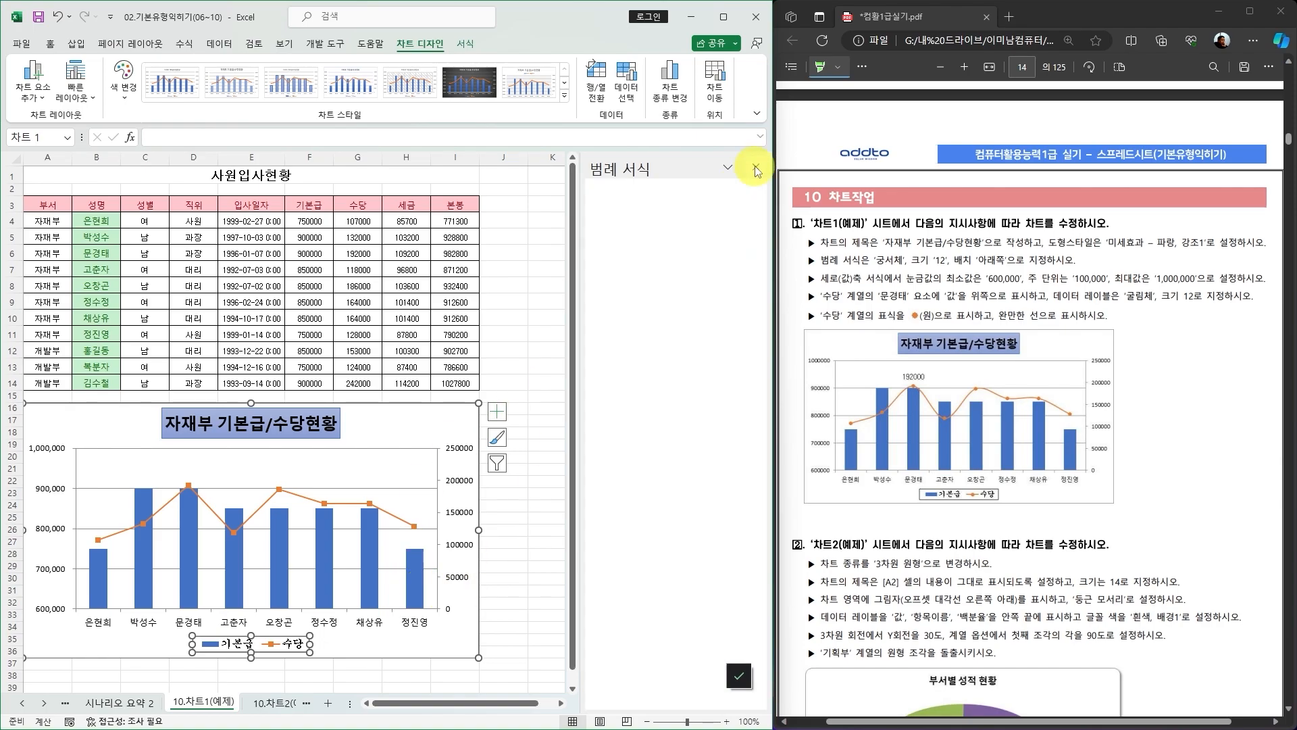
pyautogui.doubleClick(460, 516)
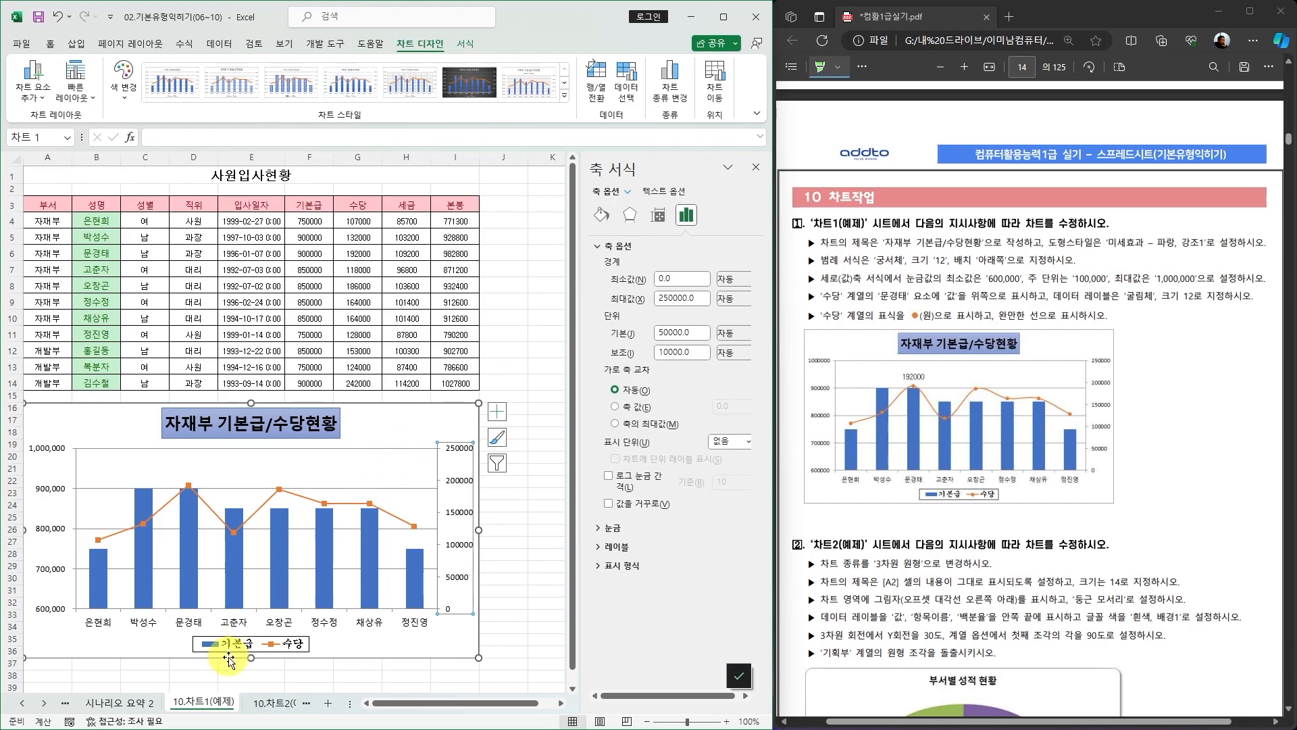
pyautogui.click(283, 647)
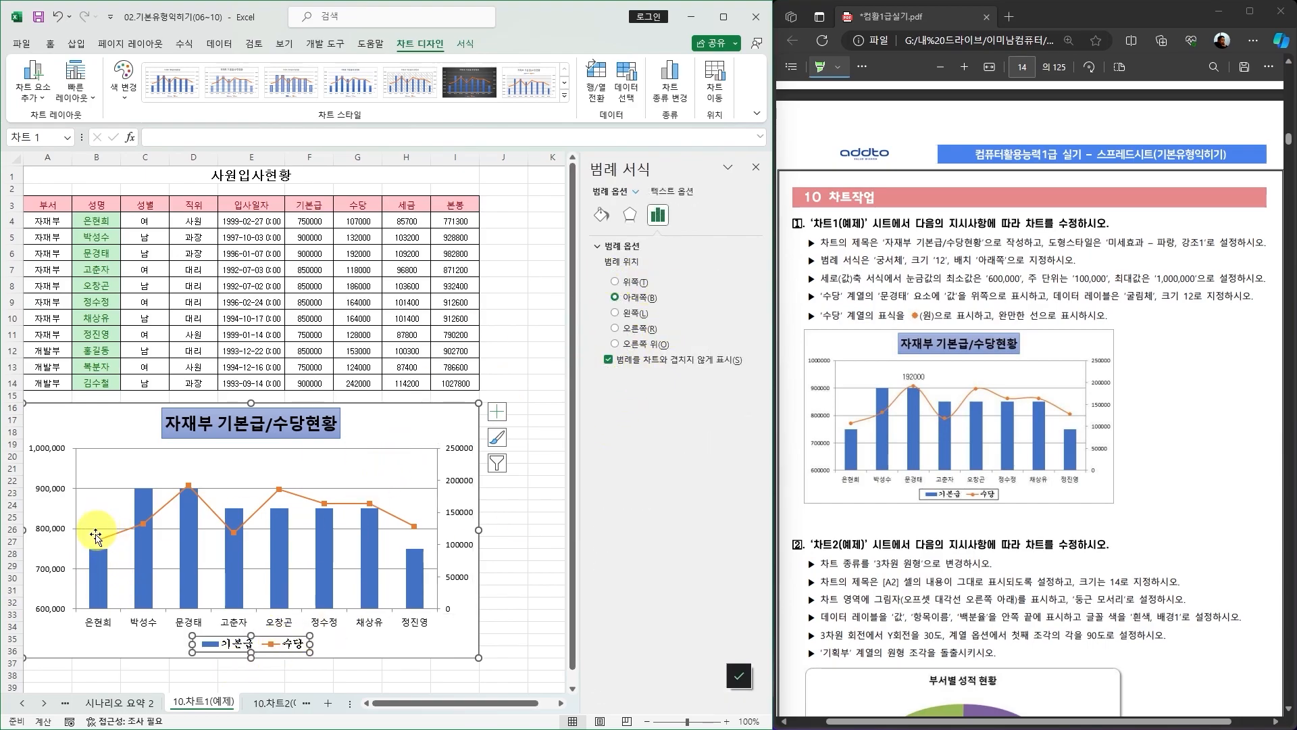
pyautogui.click(104, 573)
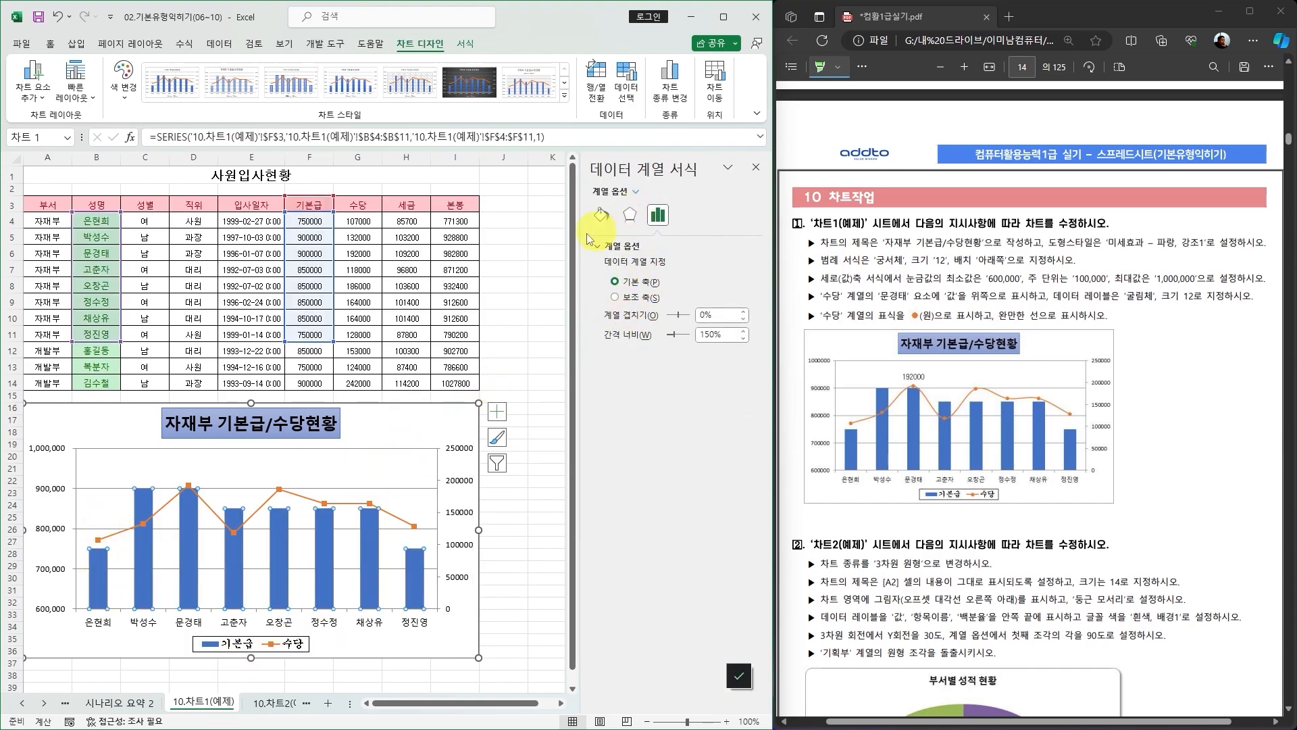
pyautogui.click(757, 169)
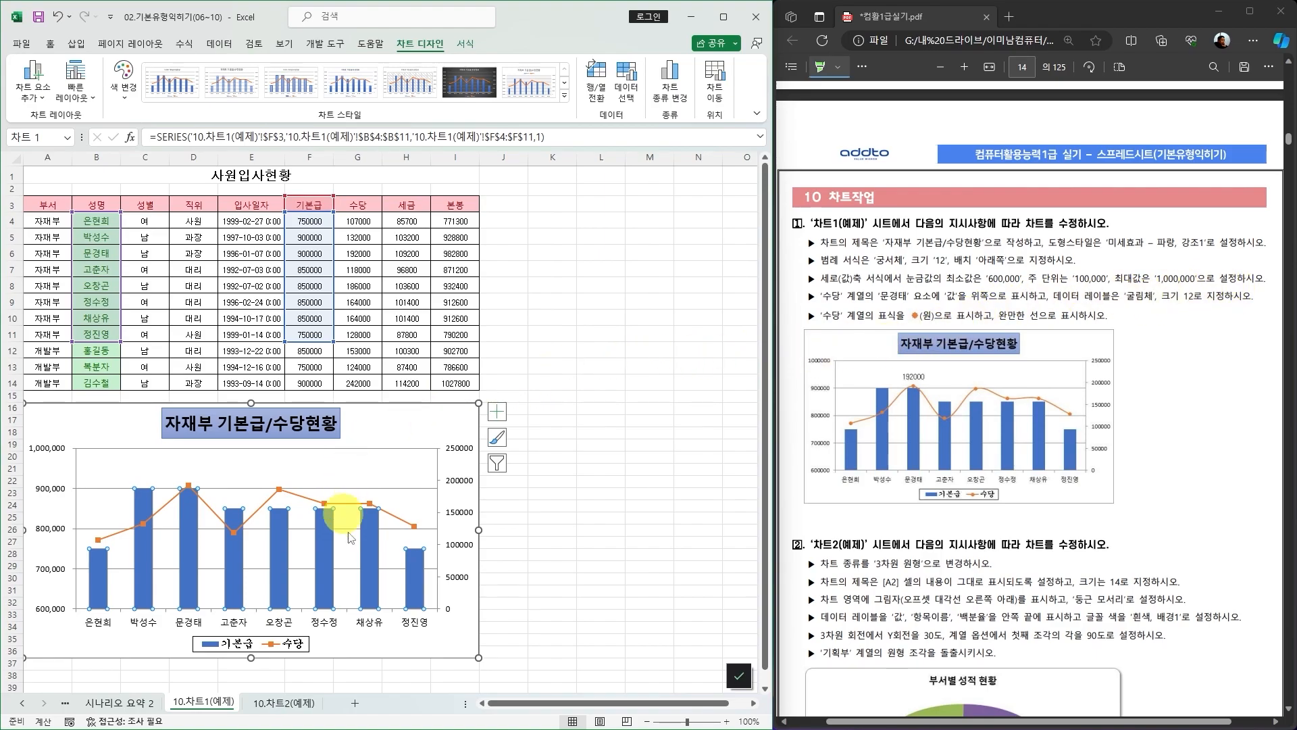
pyautogui.click(458, 416)
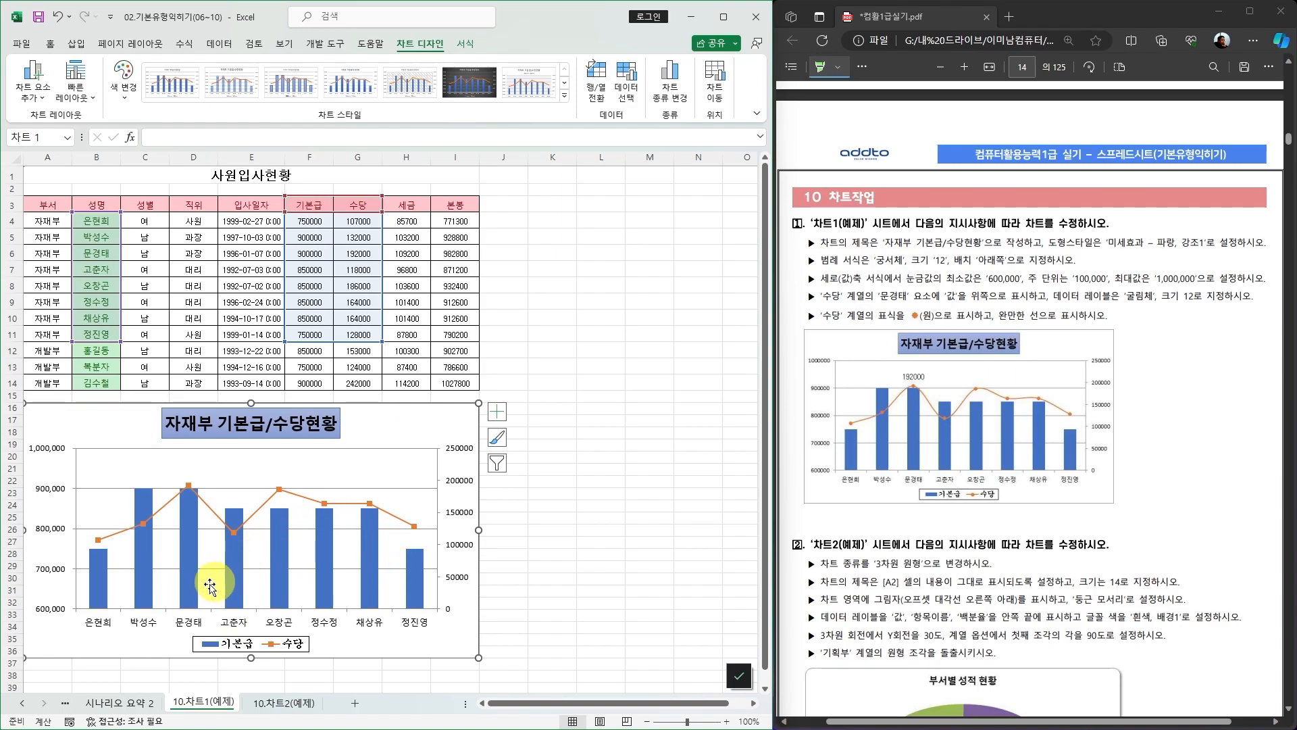
pyautogui.click(189, 574)
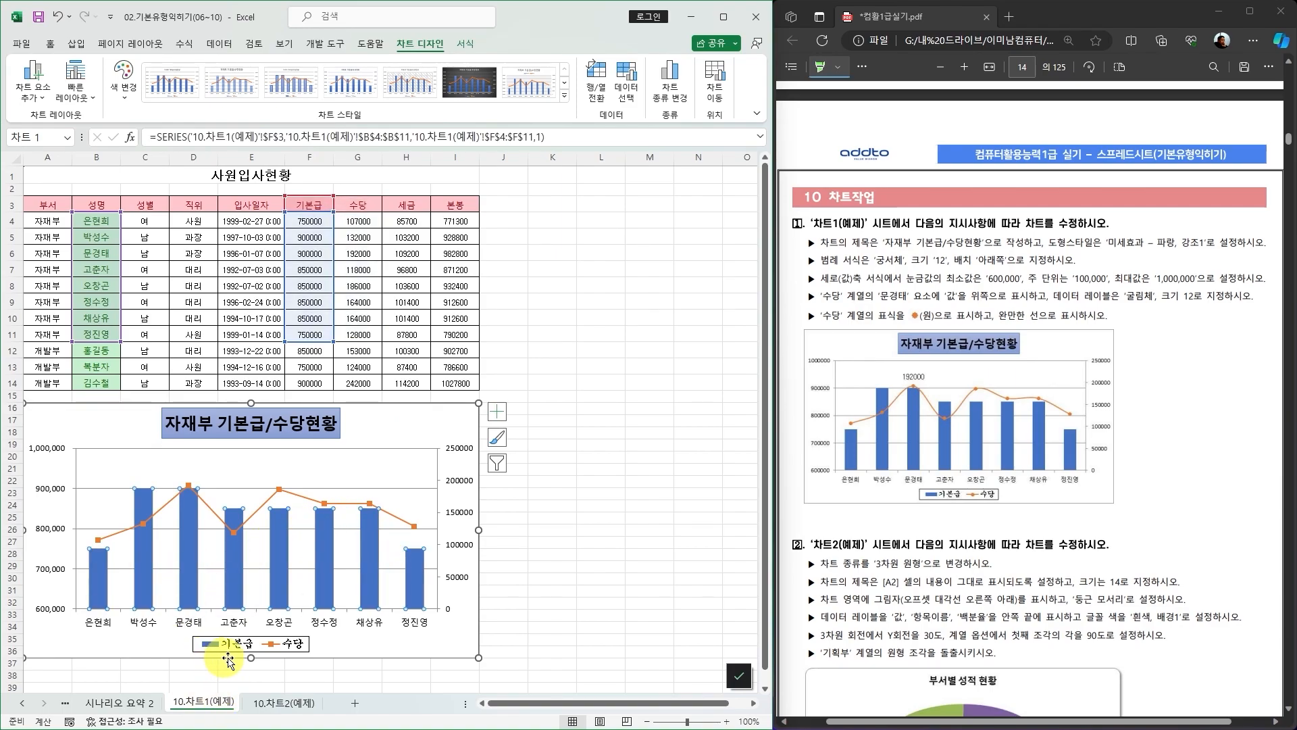
pyautogui.moveTo(188, 576)
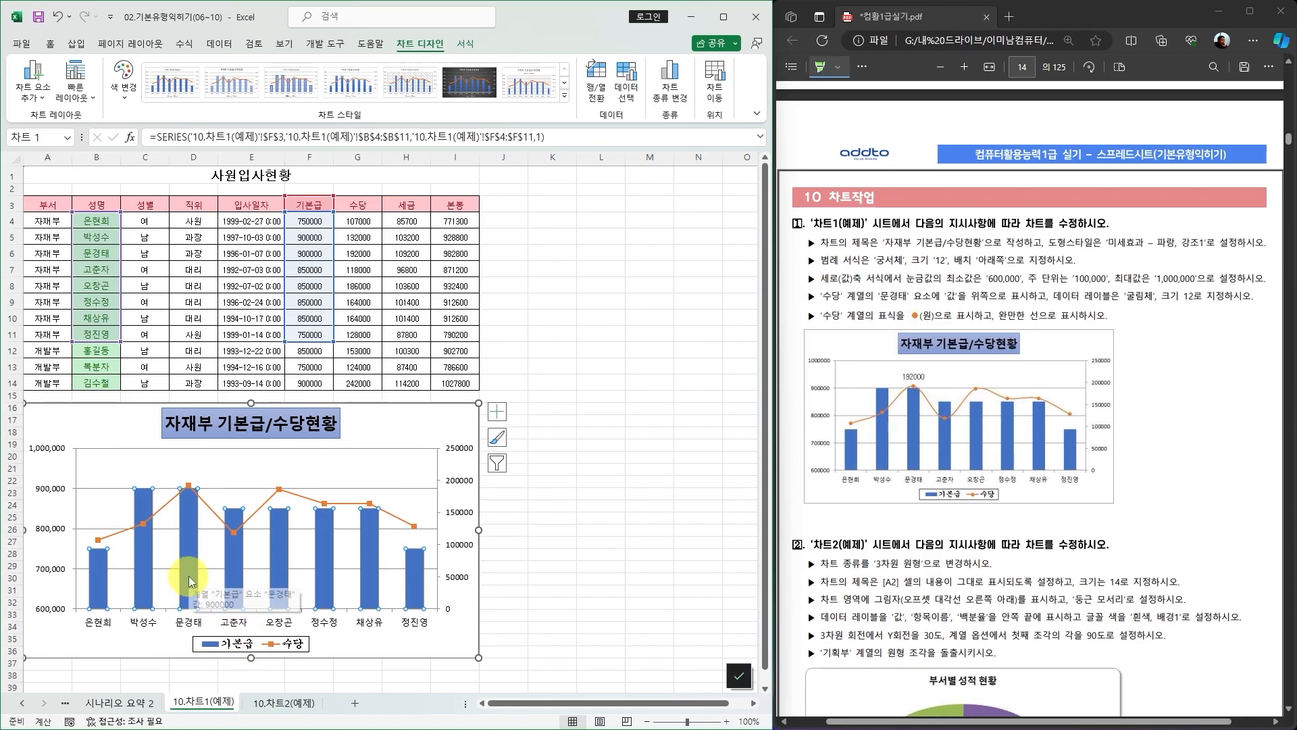
pyautogui.click(189, 533)
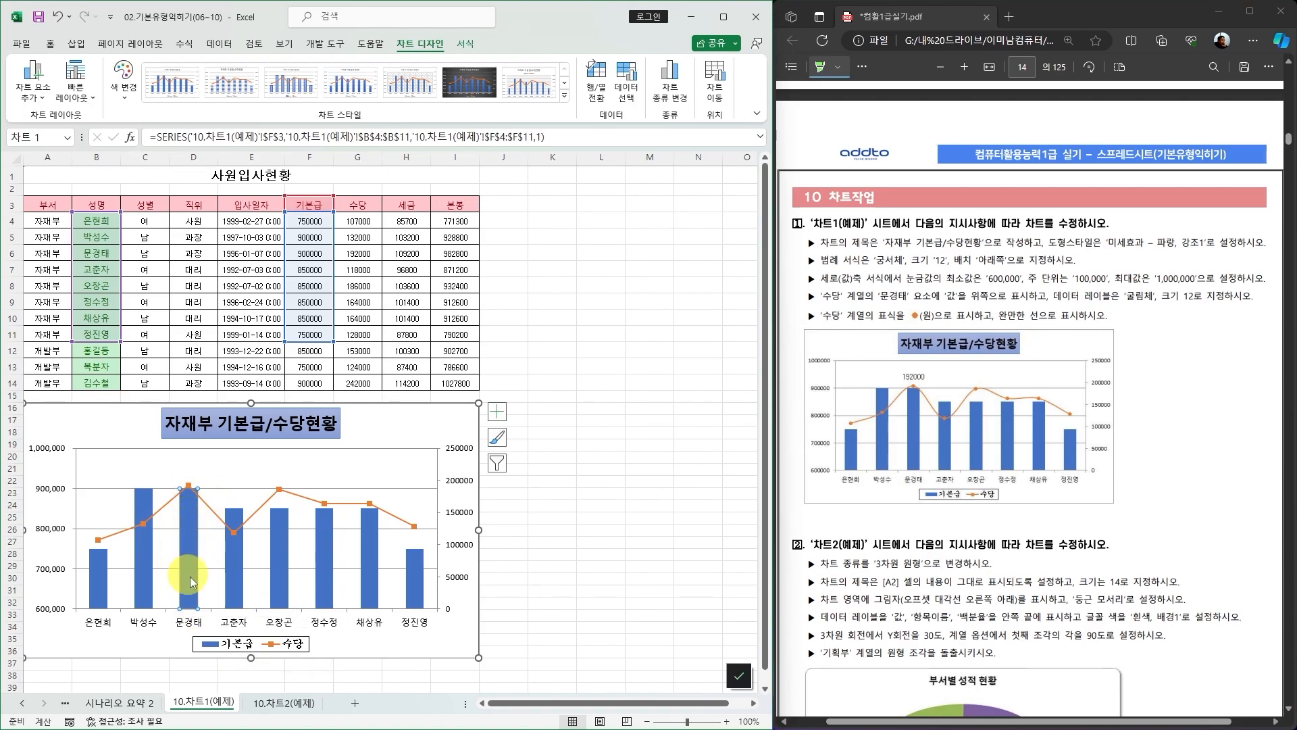
pyautogui.click(465, 45)
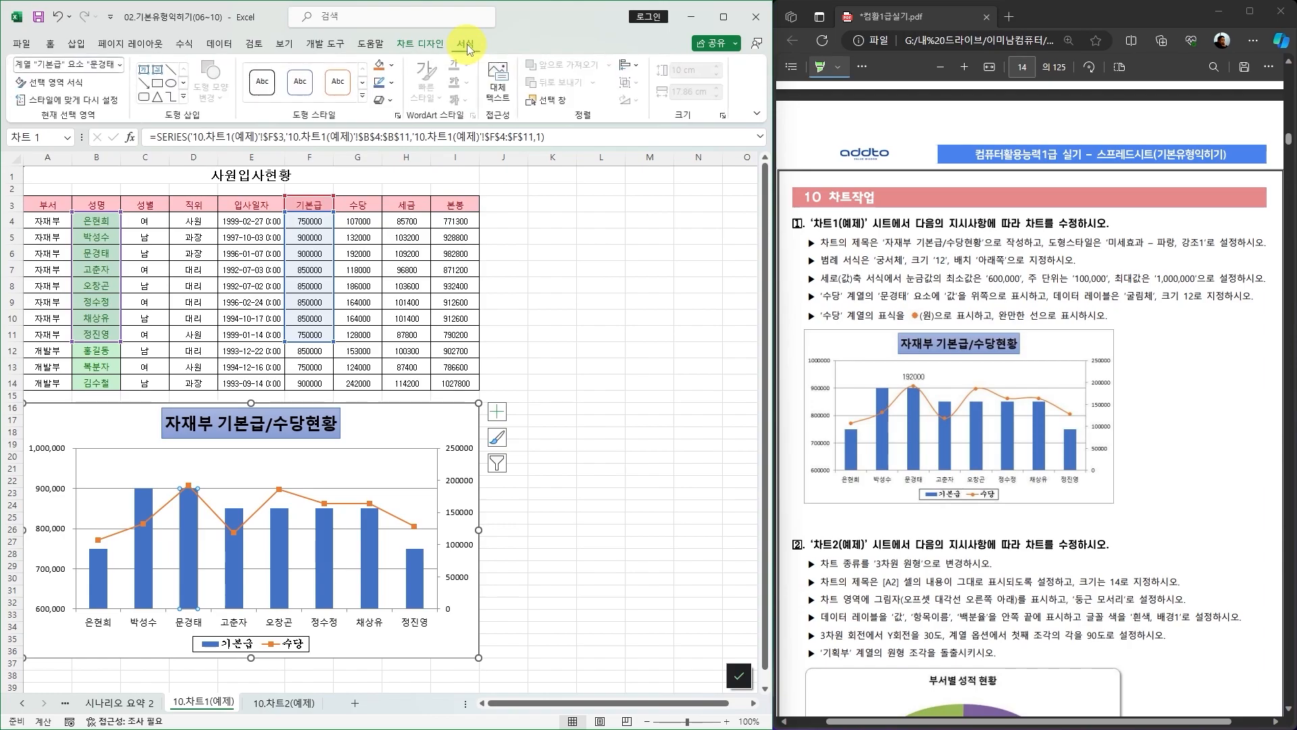
pyautogui.click(394, 67)
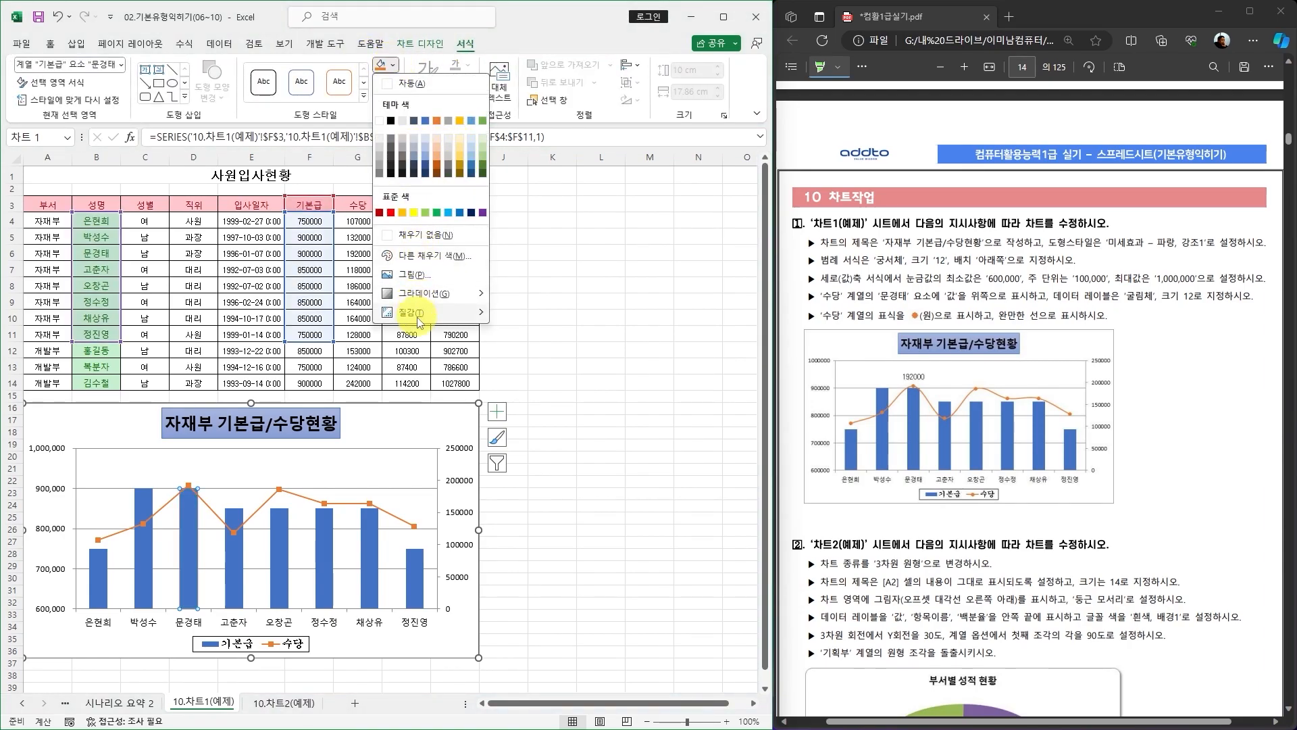
pyautogui.moveTo(427, 312)
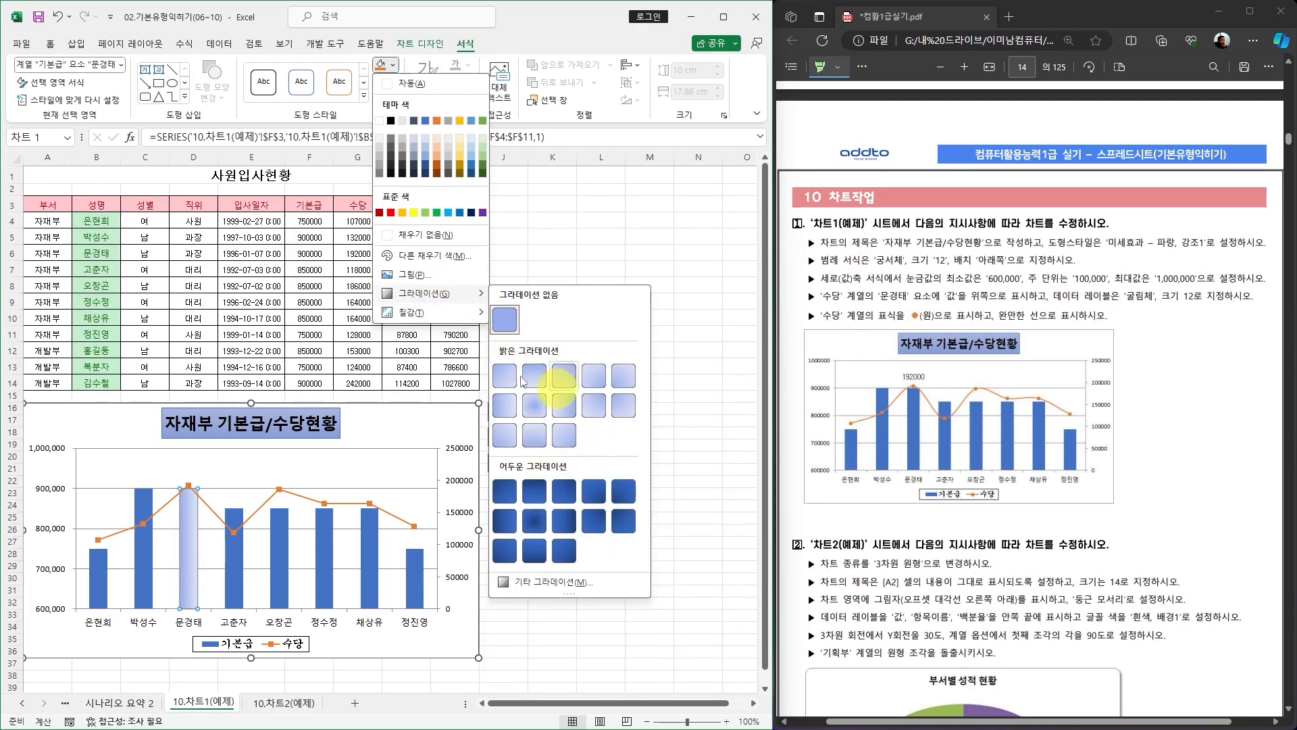
pyautogui.click(559, 237)
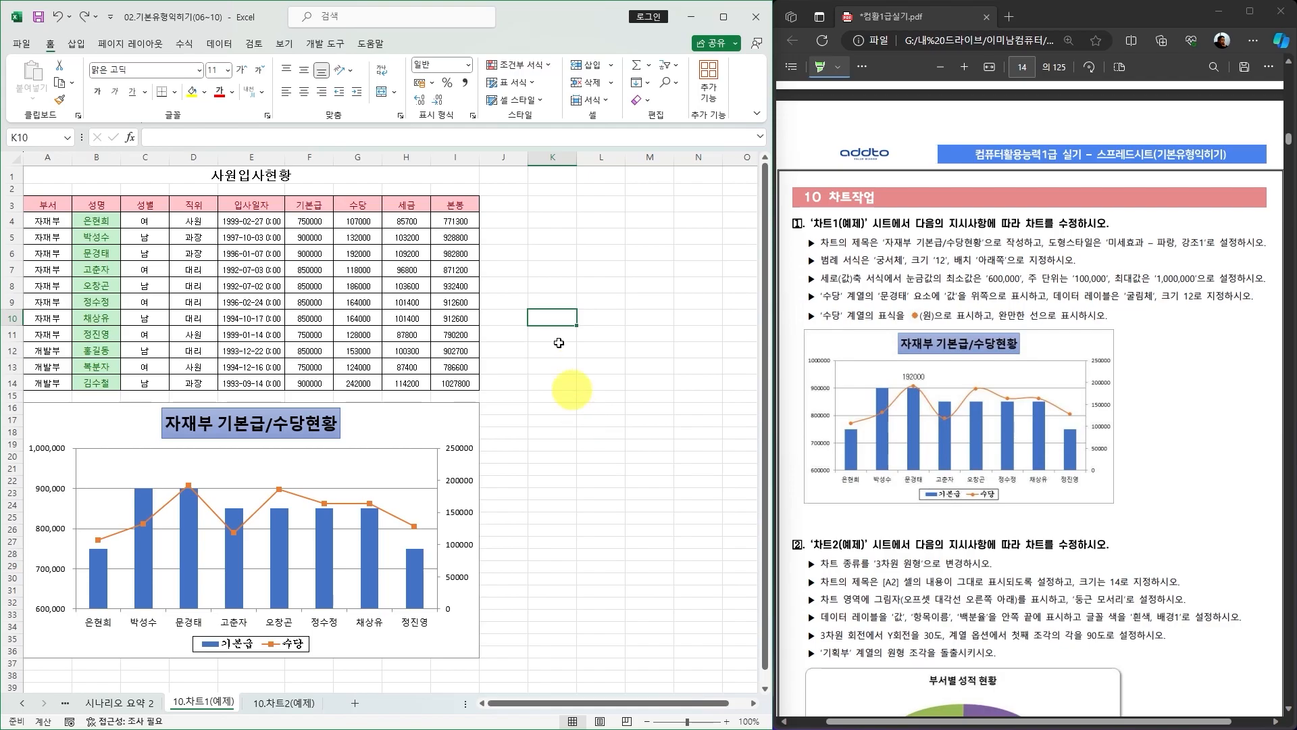
# Insert a smiley face icon from the stock icons and place it beside the chart.
pyautogui.click(551, 406)
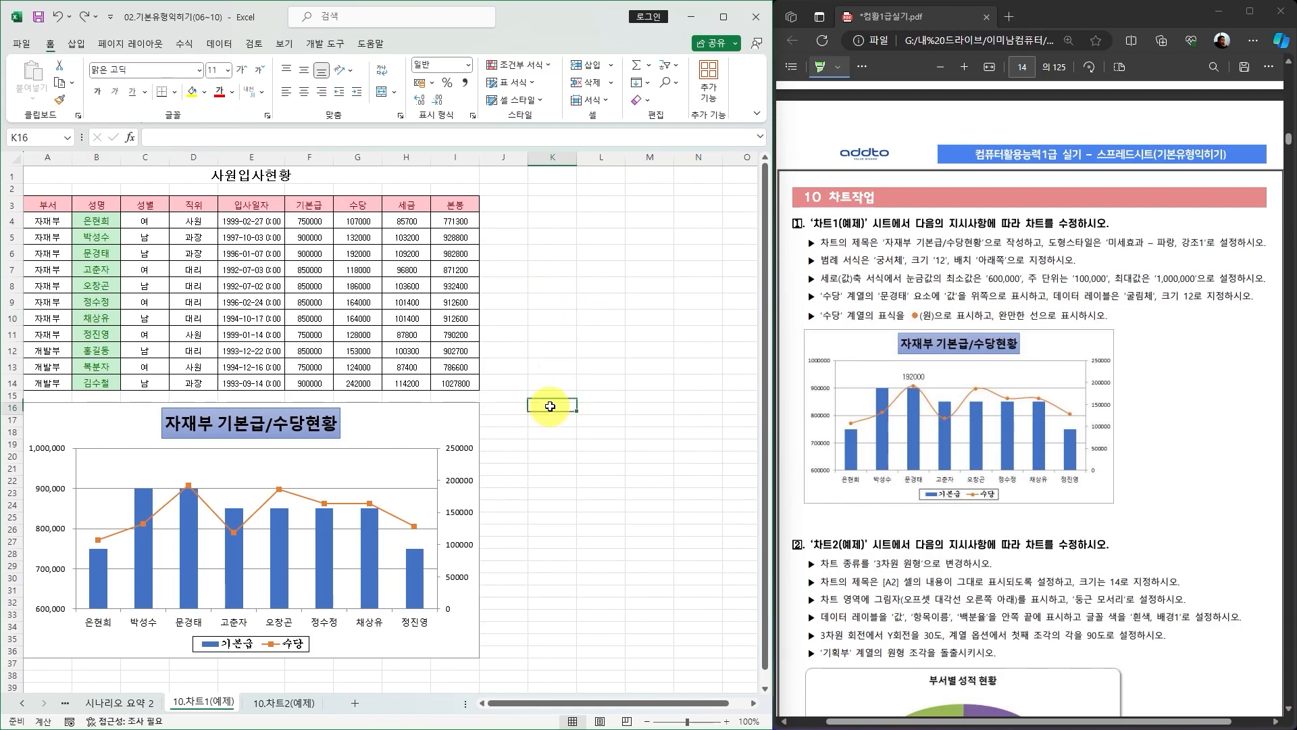
pyautogui.click(75, 43)
pyautogui.click(167, 102)
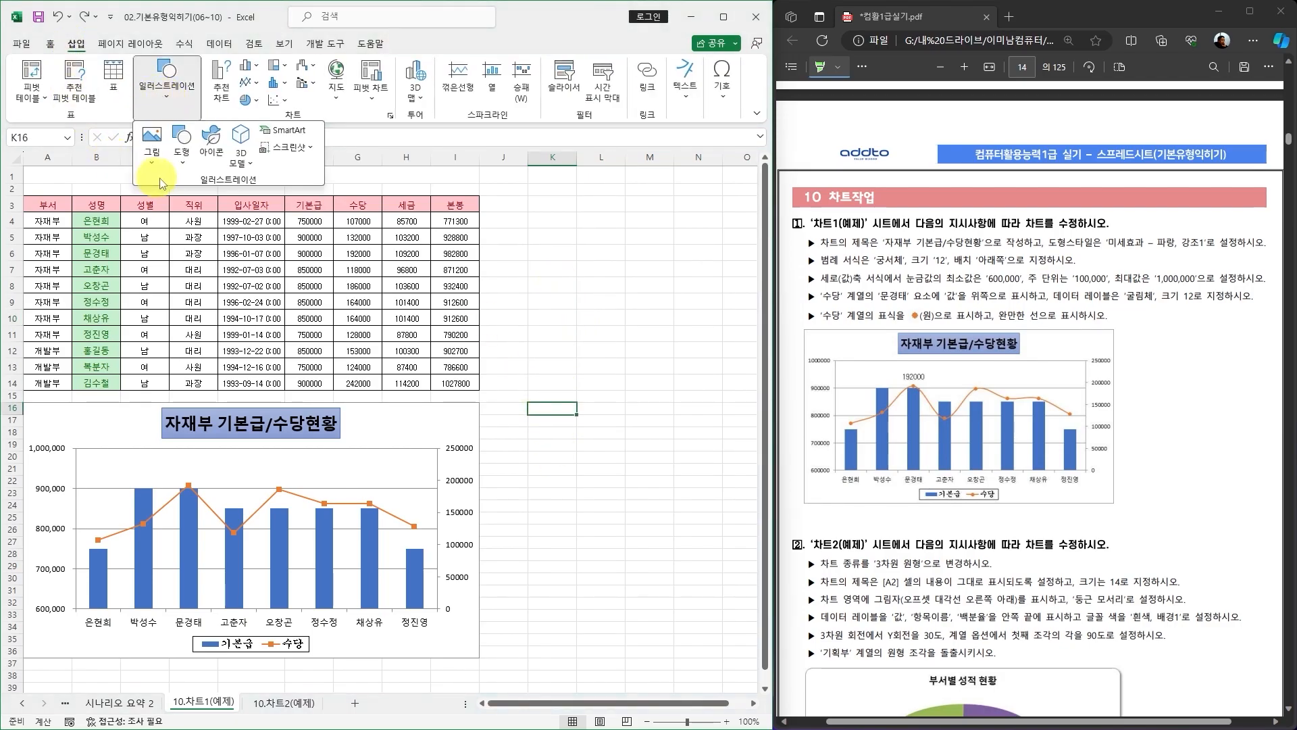
pyautogui.click(202, 154)
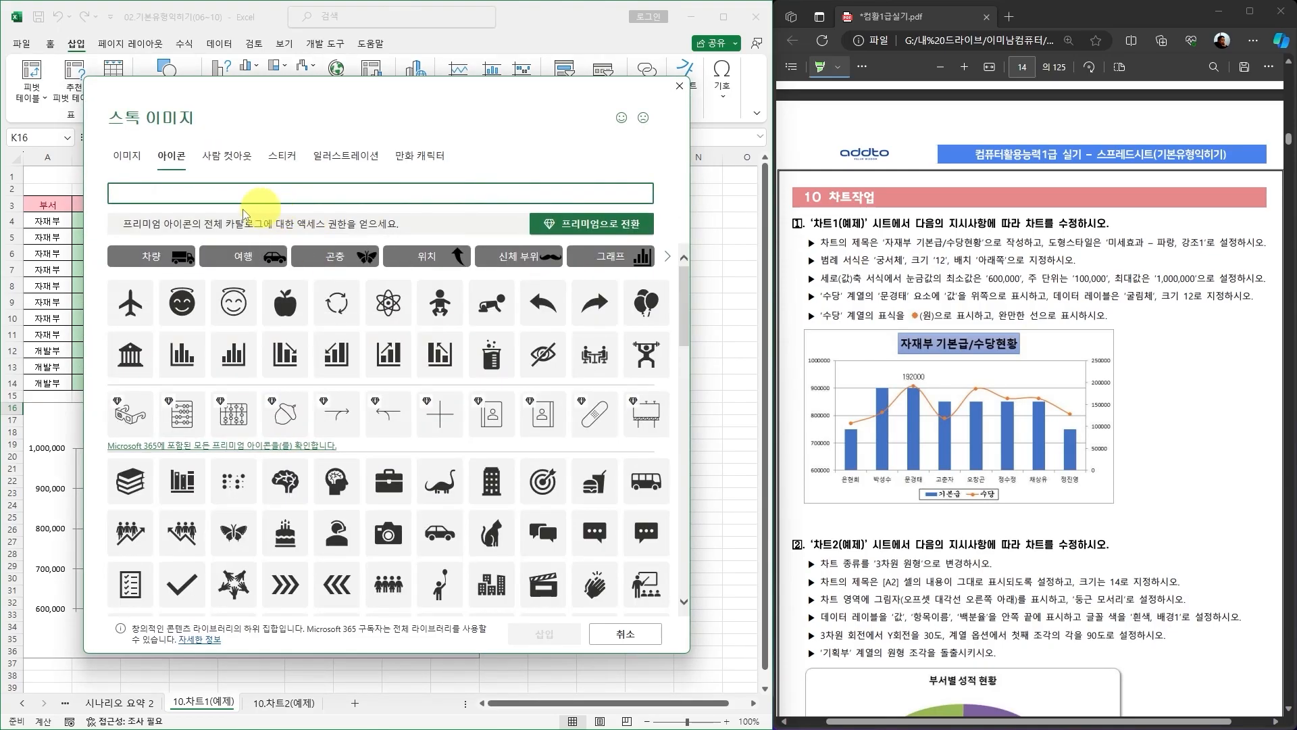
pyautogui.click(233, 302)
pyautogui.click(540, 633)
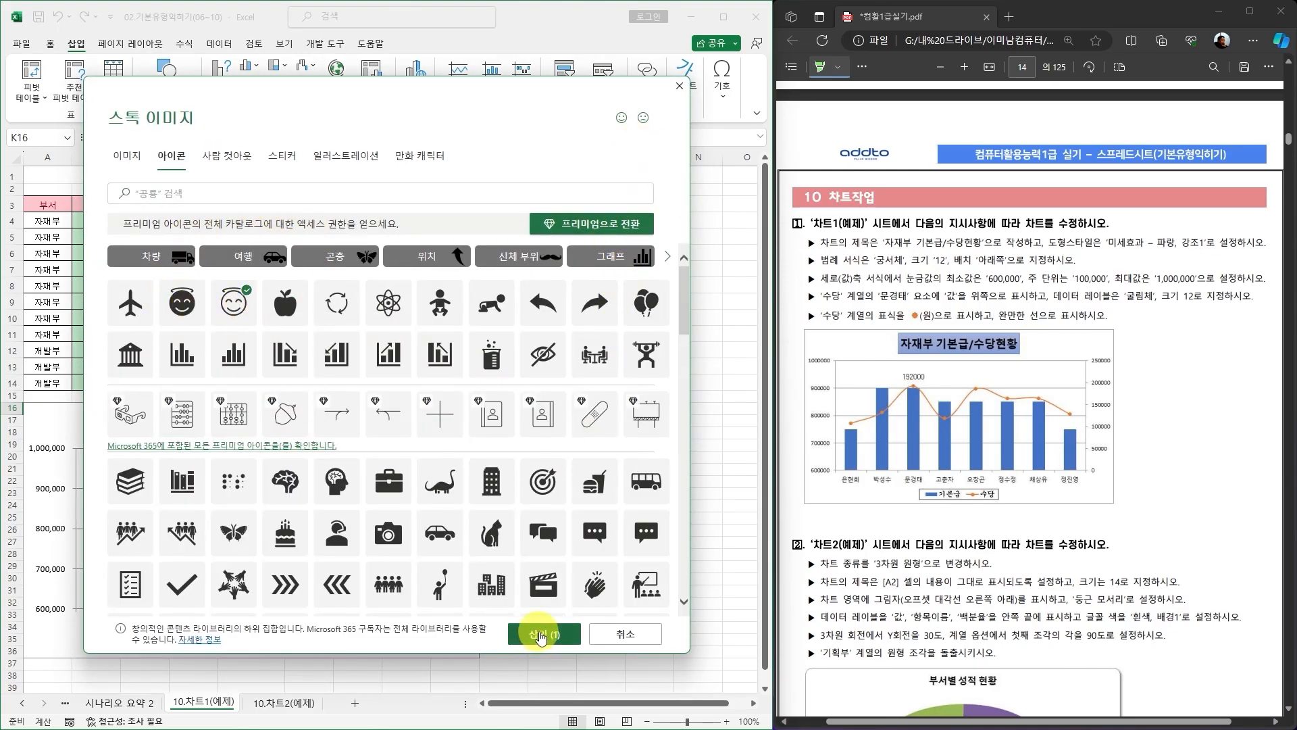
pyautogui.moveTo(570, 450); pyautogui.dragTo(561, 438)
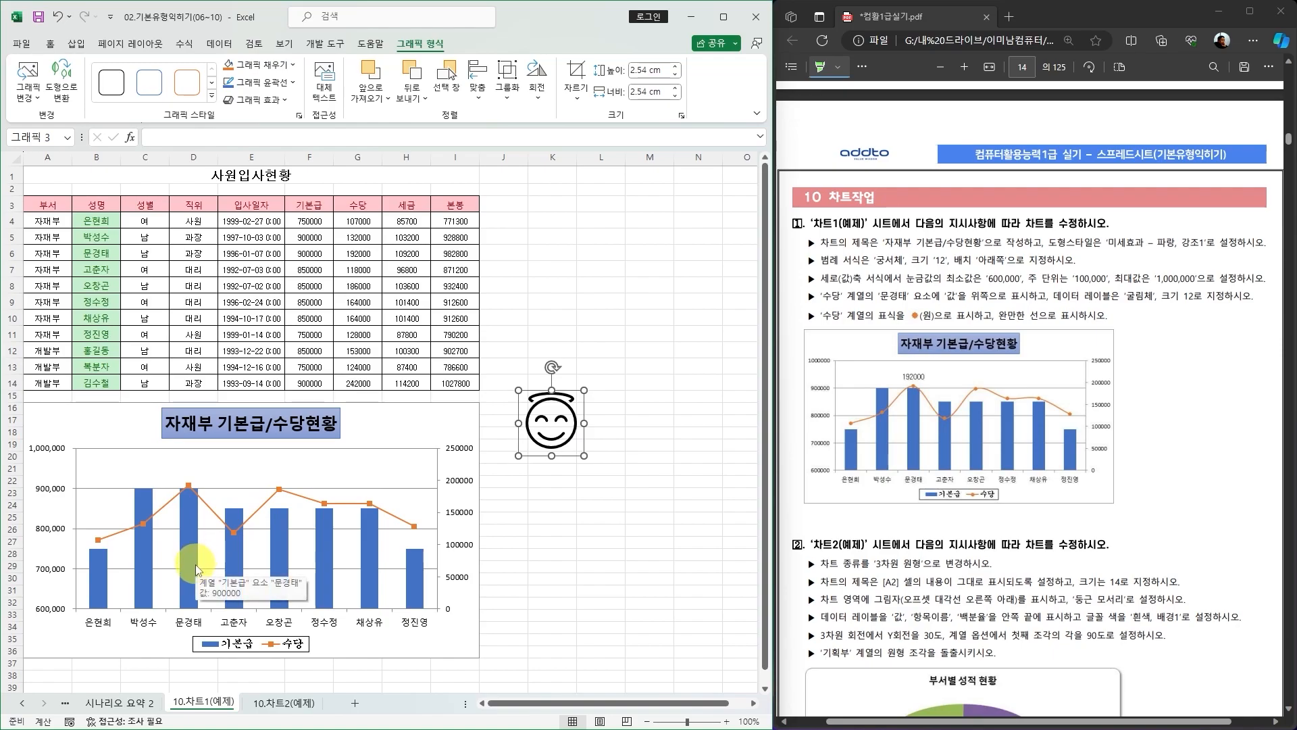
pyautogui.moveTo(578, 433)
pyautogui.mouseDown()
pyautogui.moveTo(576, 396)
pyautogui.moveTo(566, 433)
pyautogui.mouseUp()
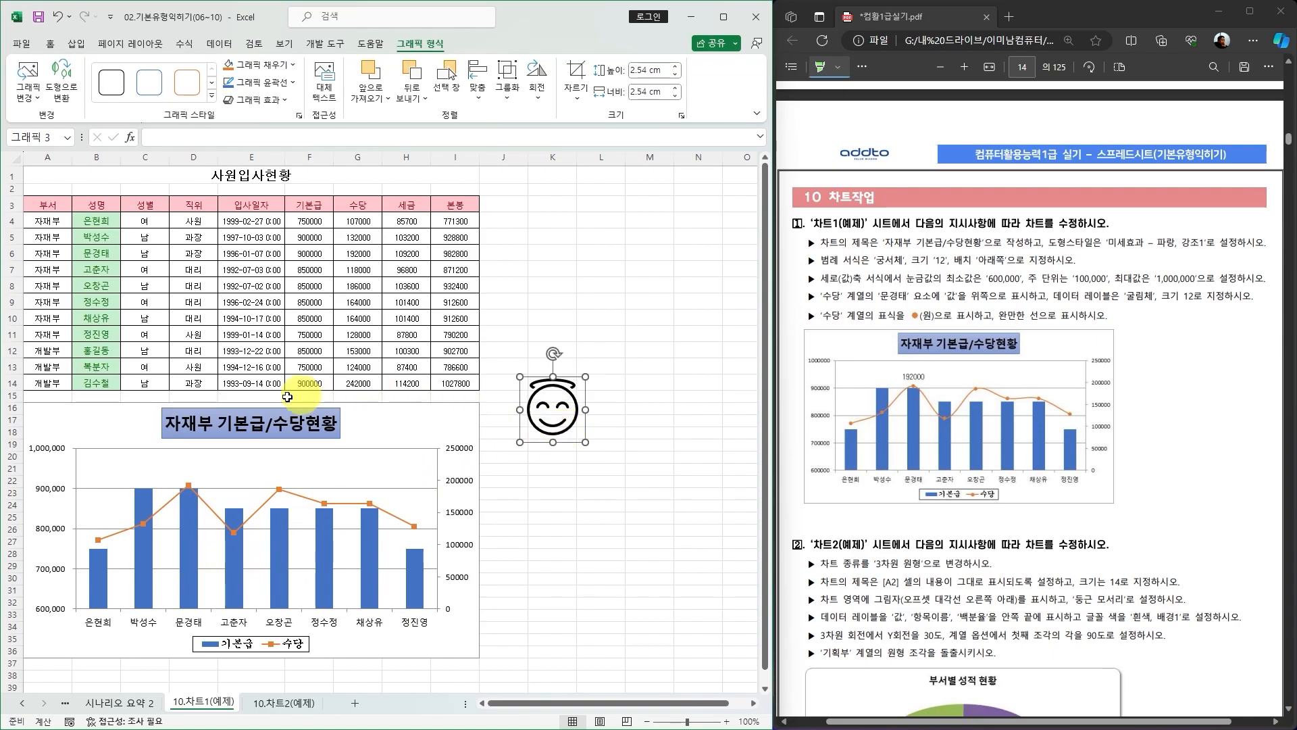
pyautogui.click(189, 564)
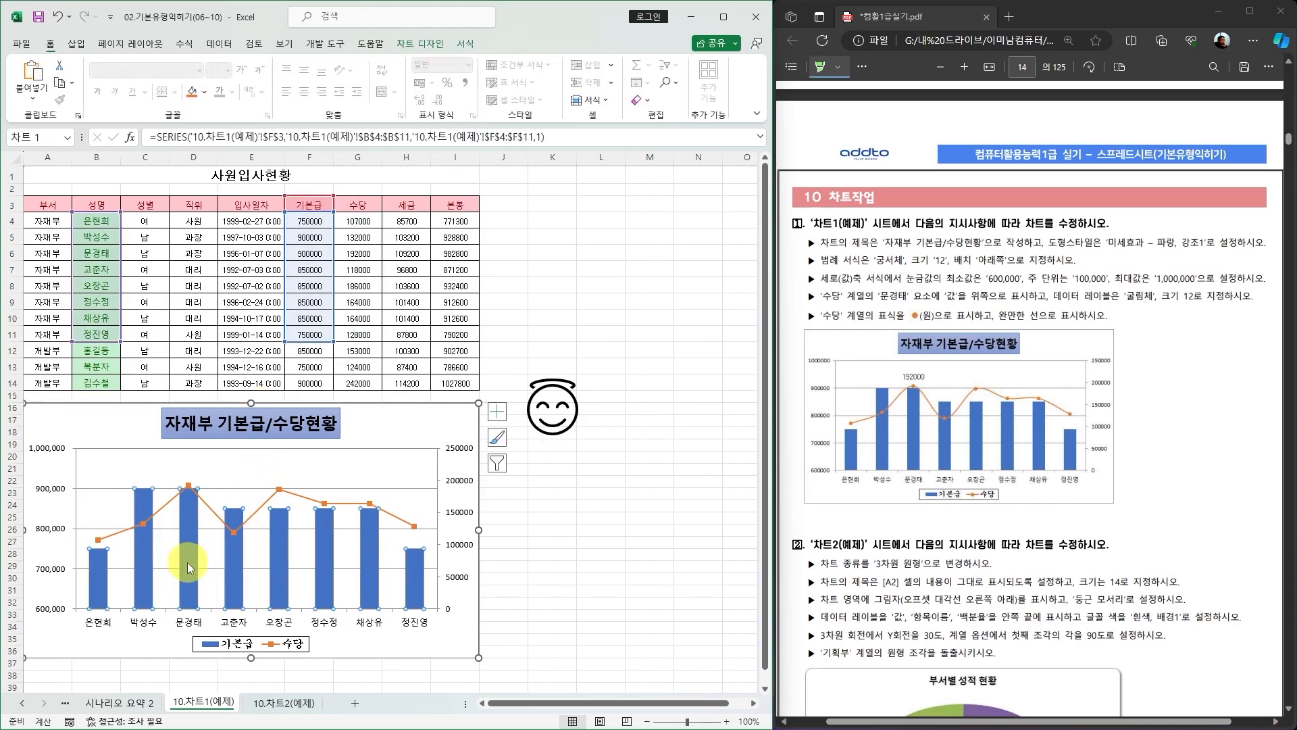
pyautogui.click(187, 562)
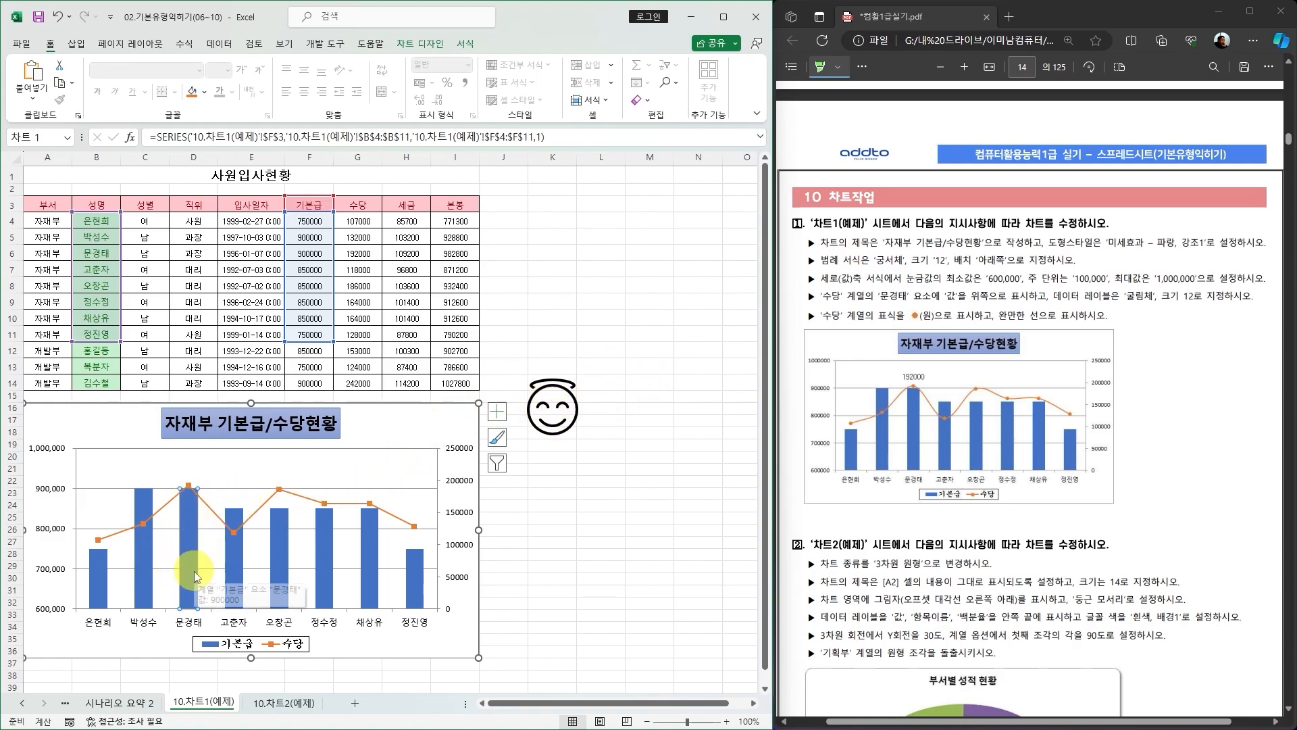
pyautogui.hotkey('ctrl', 'v')
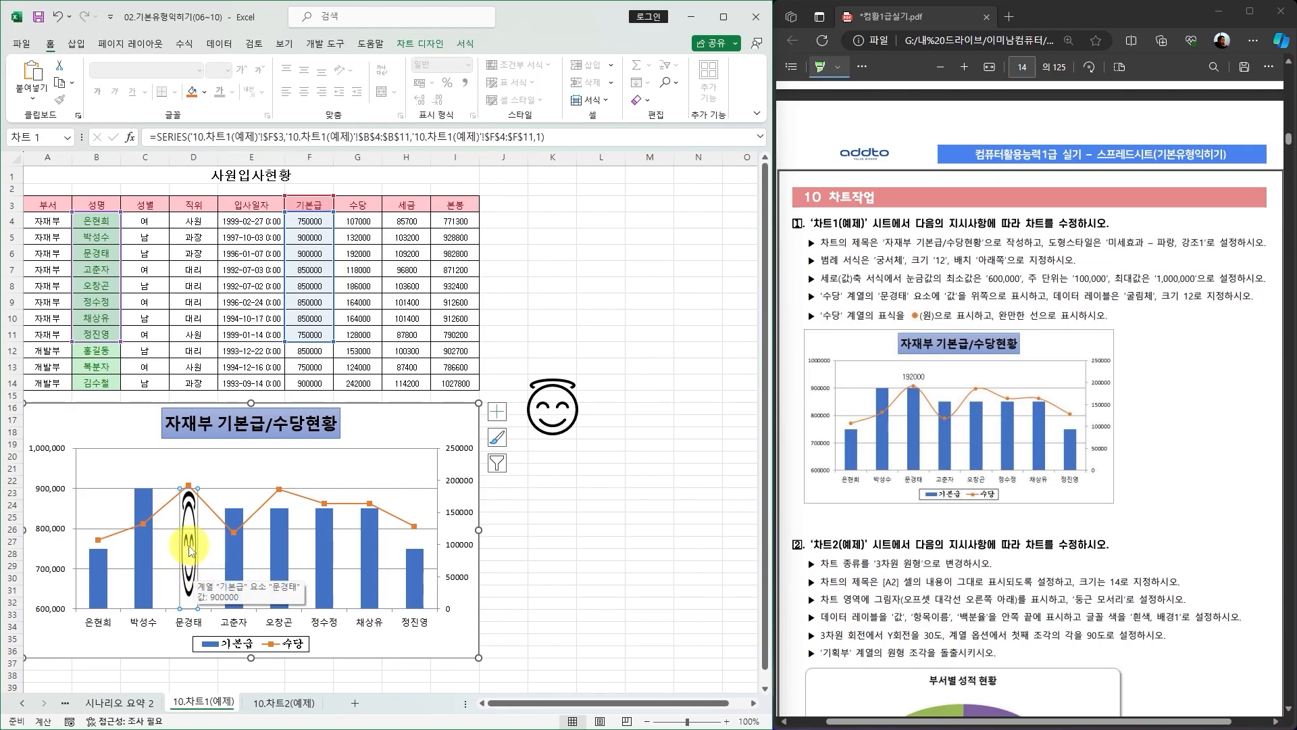
pyautogui.doubleClick(189, 551)
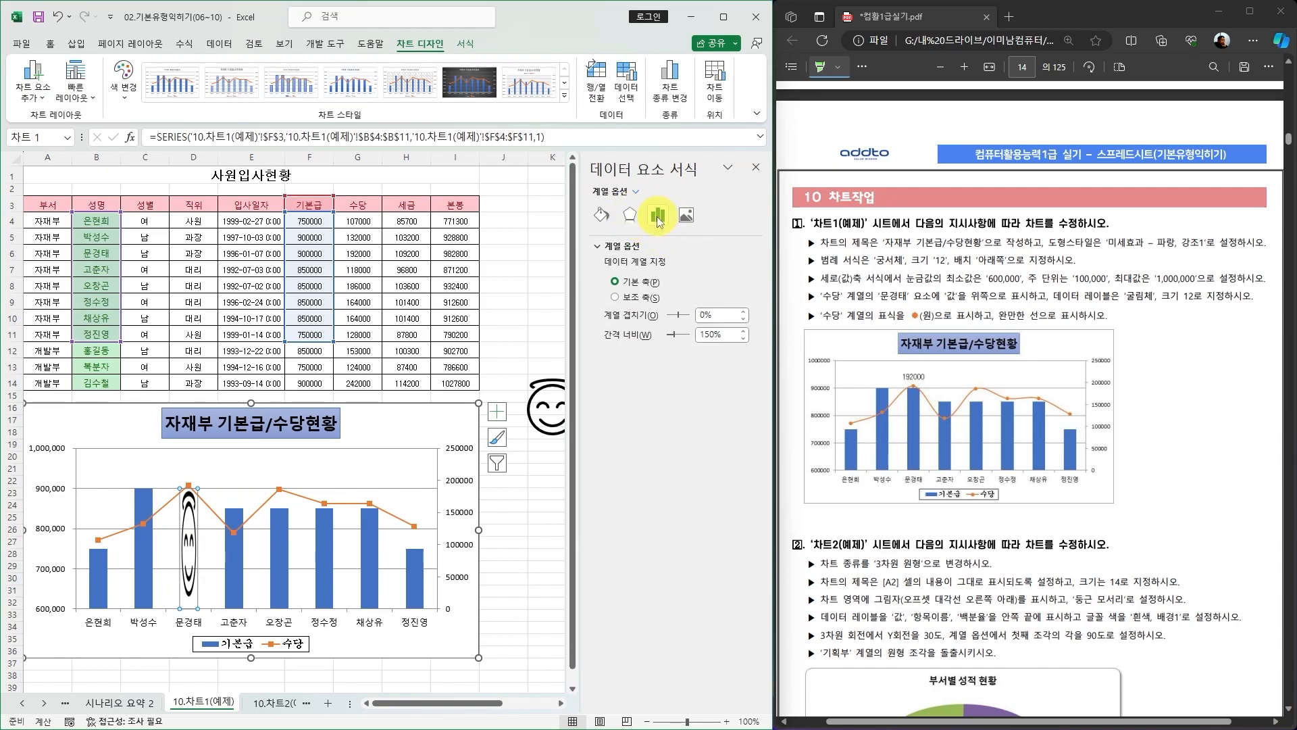
pyautogui.click(601, 215)
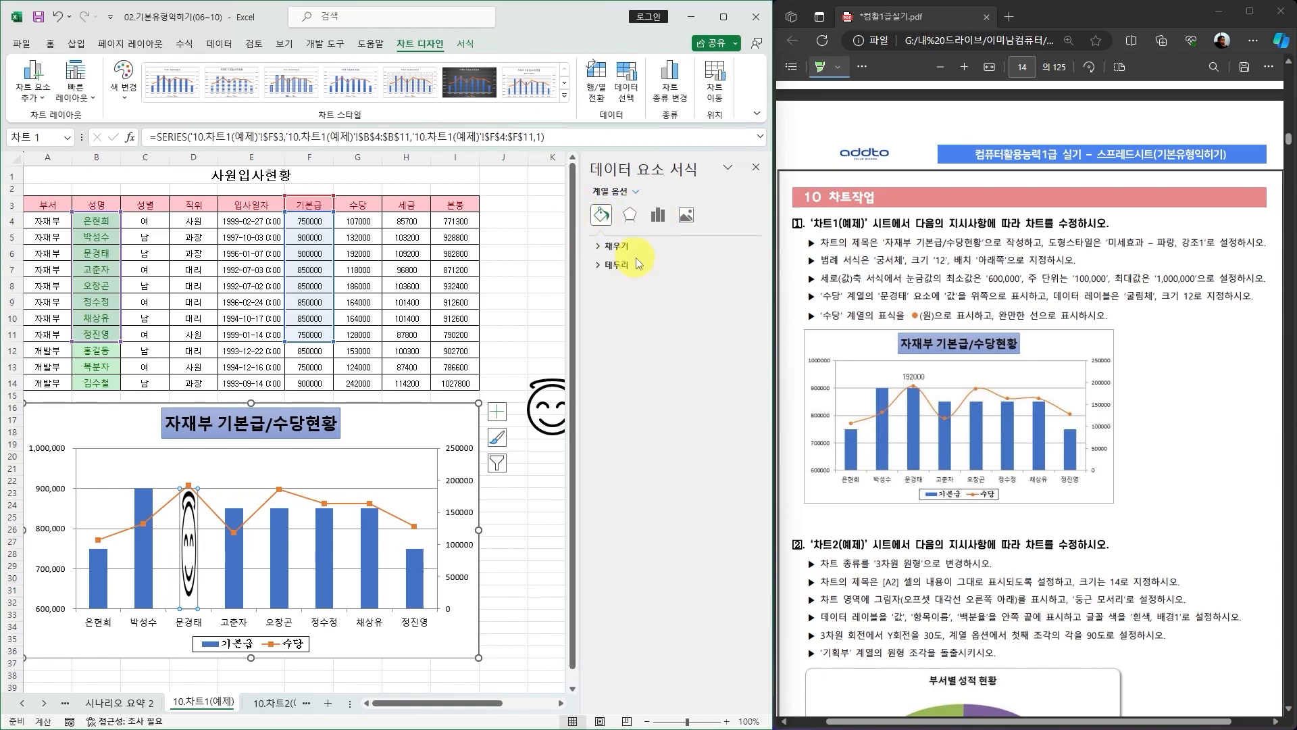
pyautogui.click(600, 247)
pyautogui.click(615, 481)
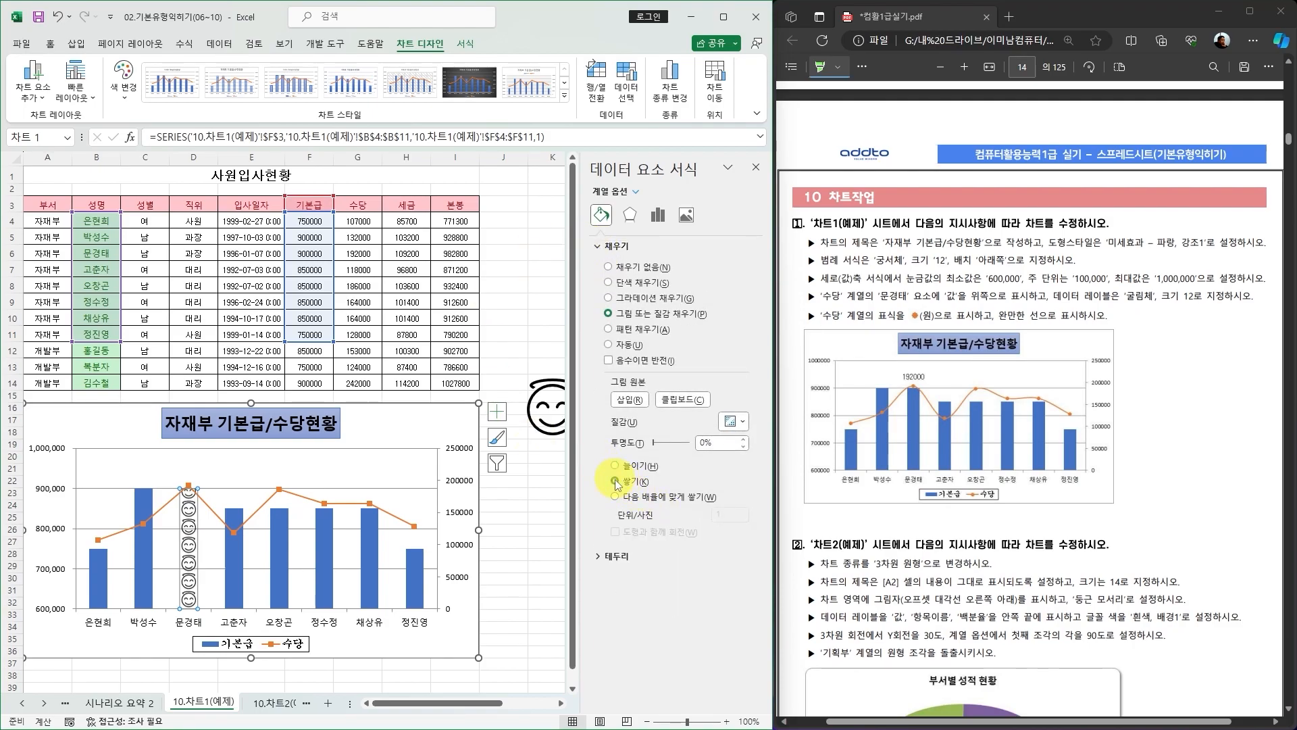
pyautogui.click(614, 464)
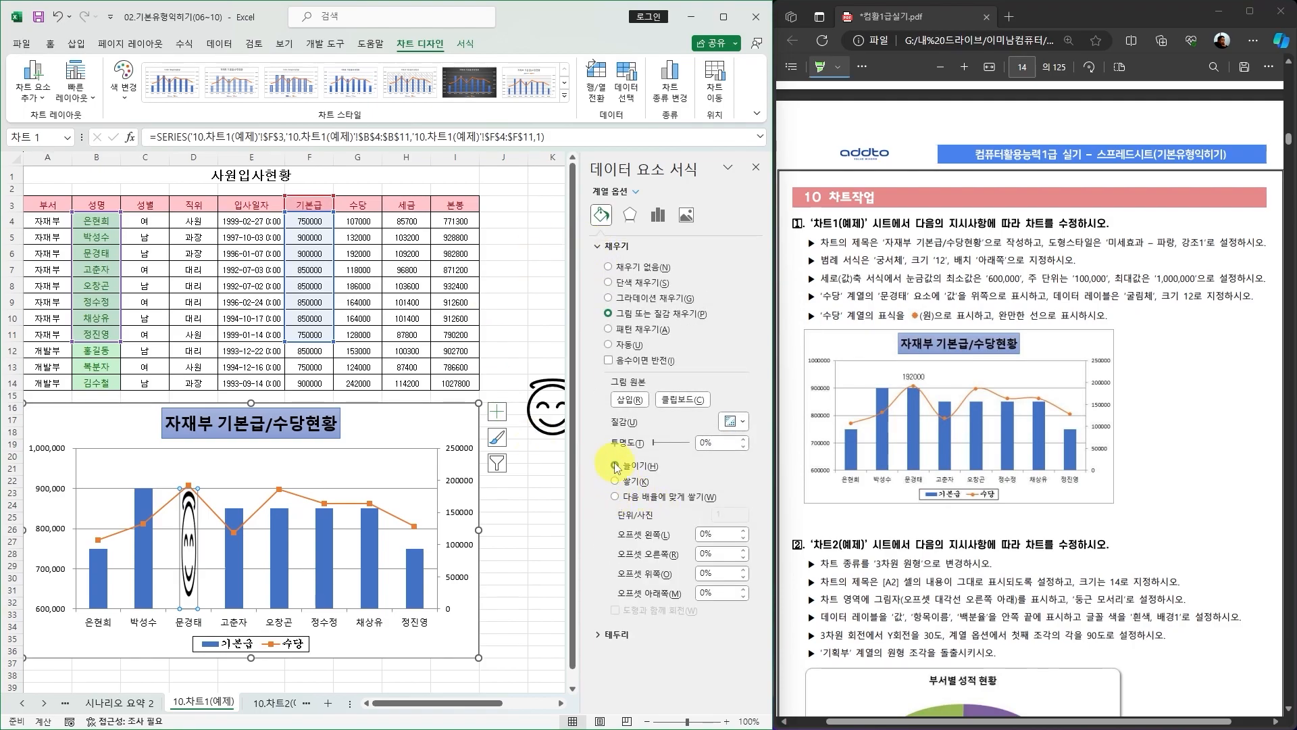
pyautogui.click(614, 481)
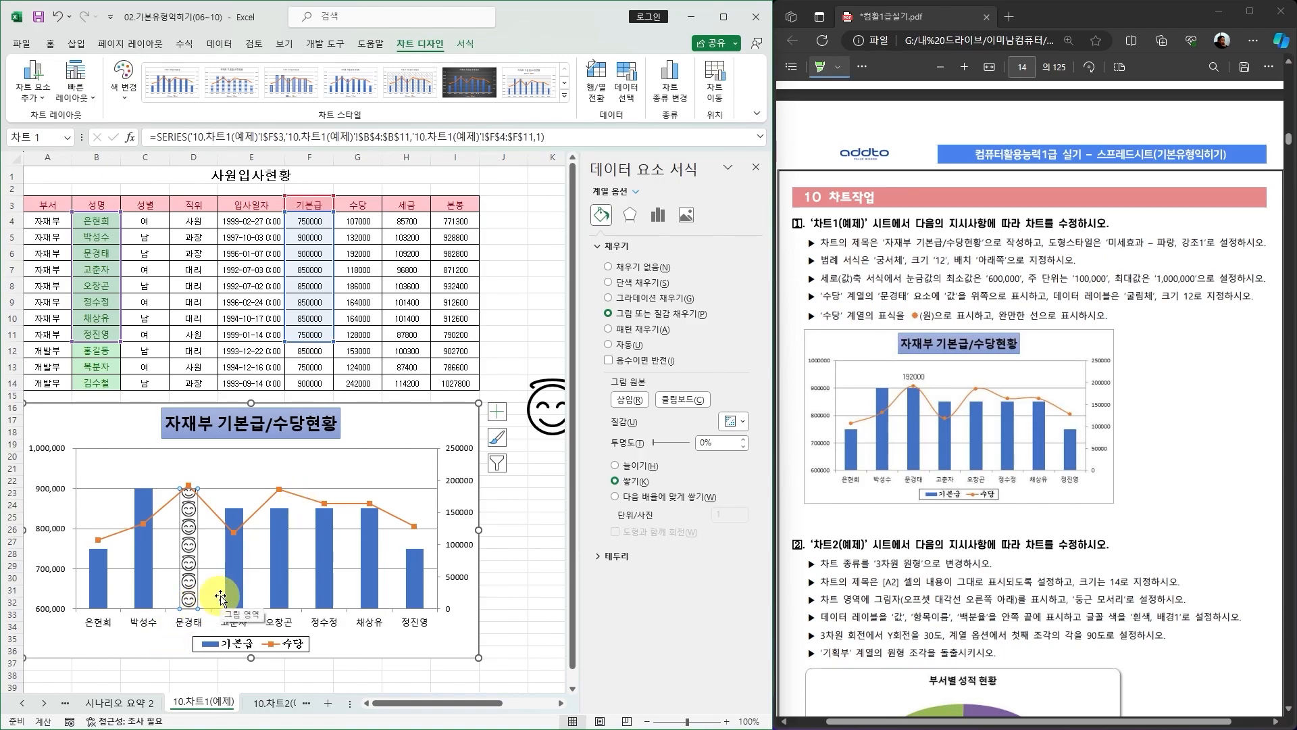
pyautogui.click(756, 169)
pyautogui.click(563, 484)
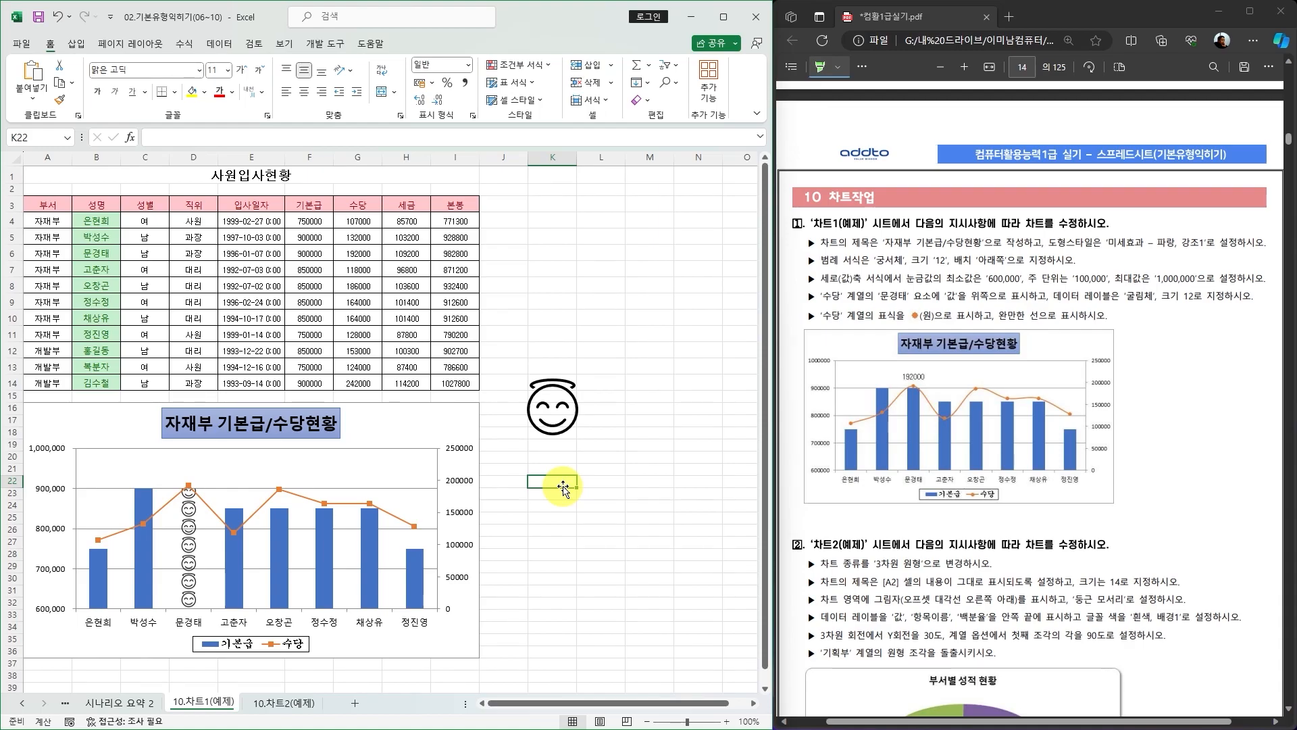
pyautogui.click(559, 407)
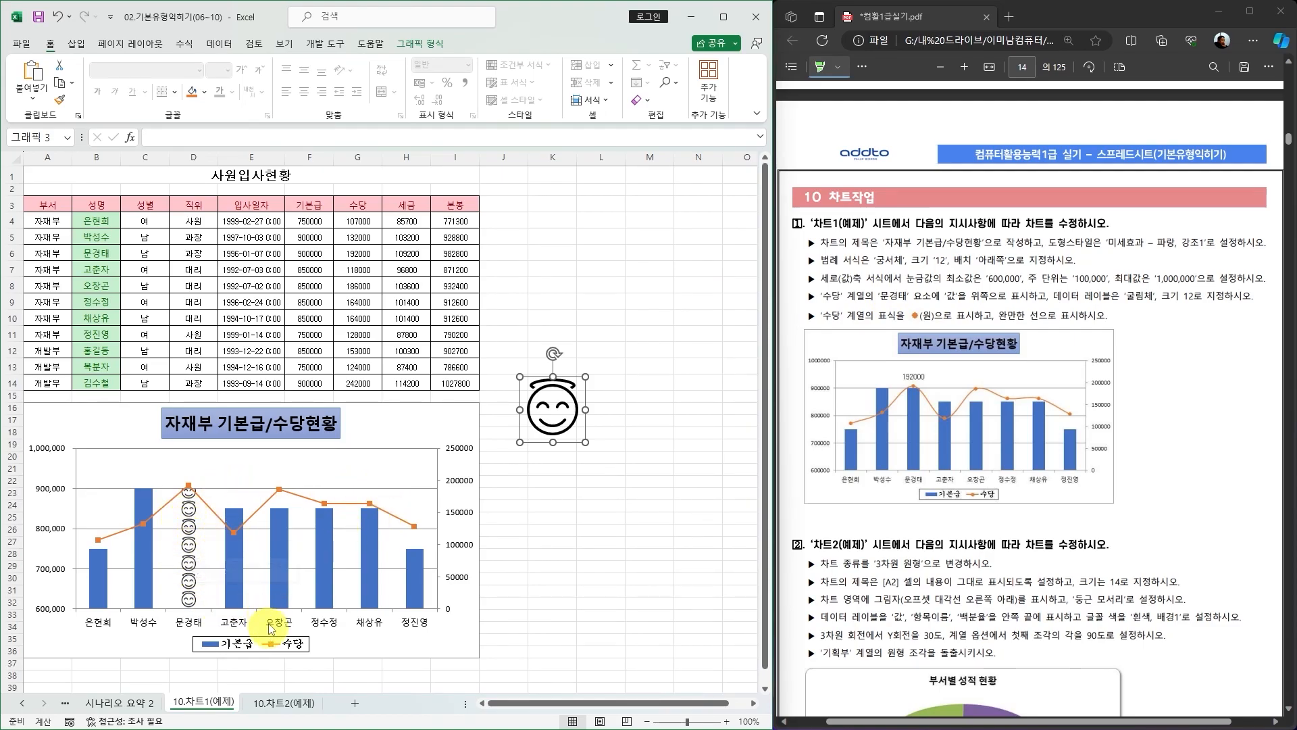
pyautogui.click(190, 489)
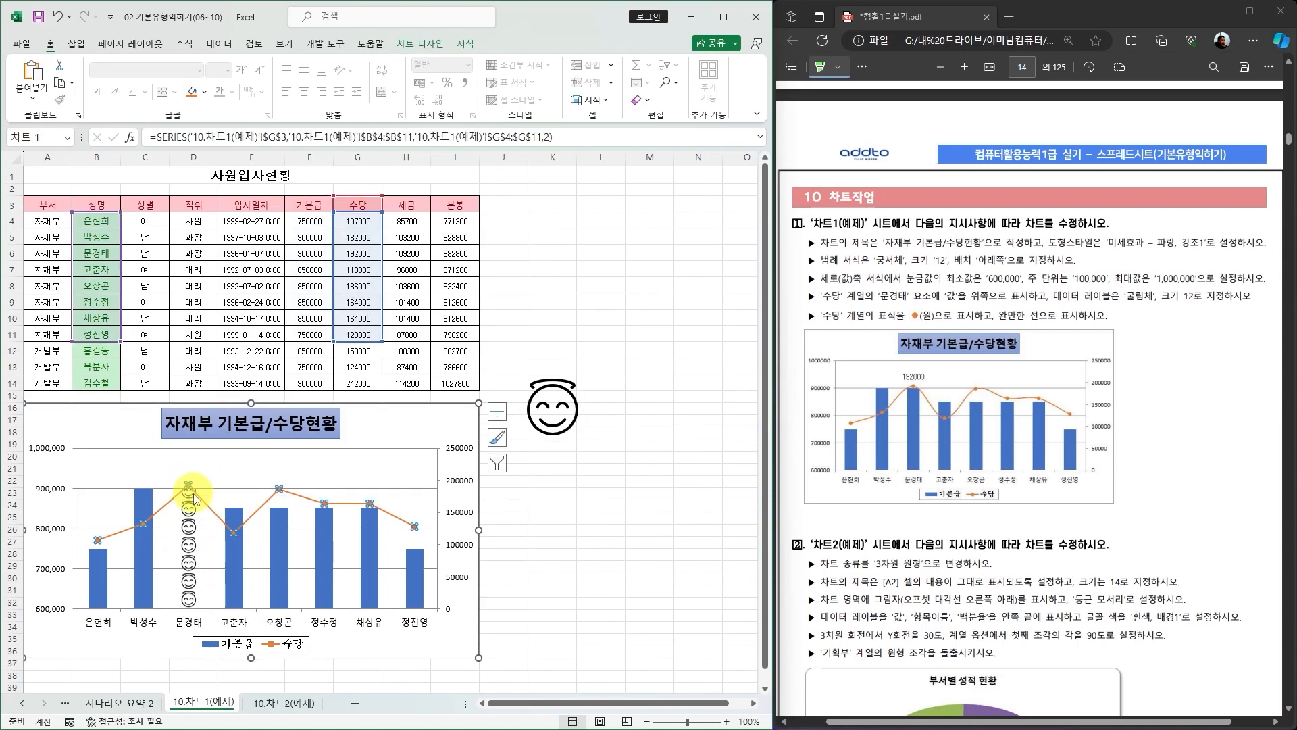
pyautogui.click(188, 486)
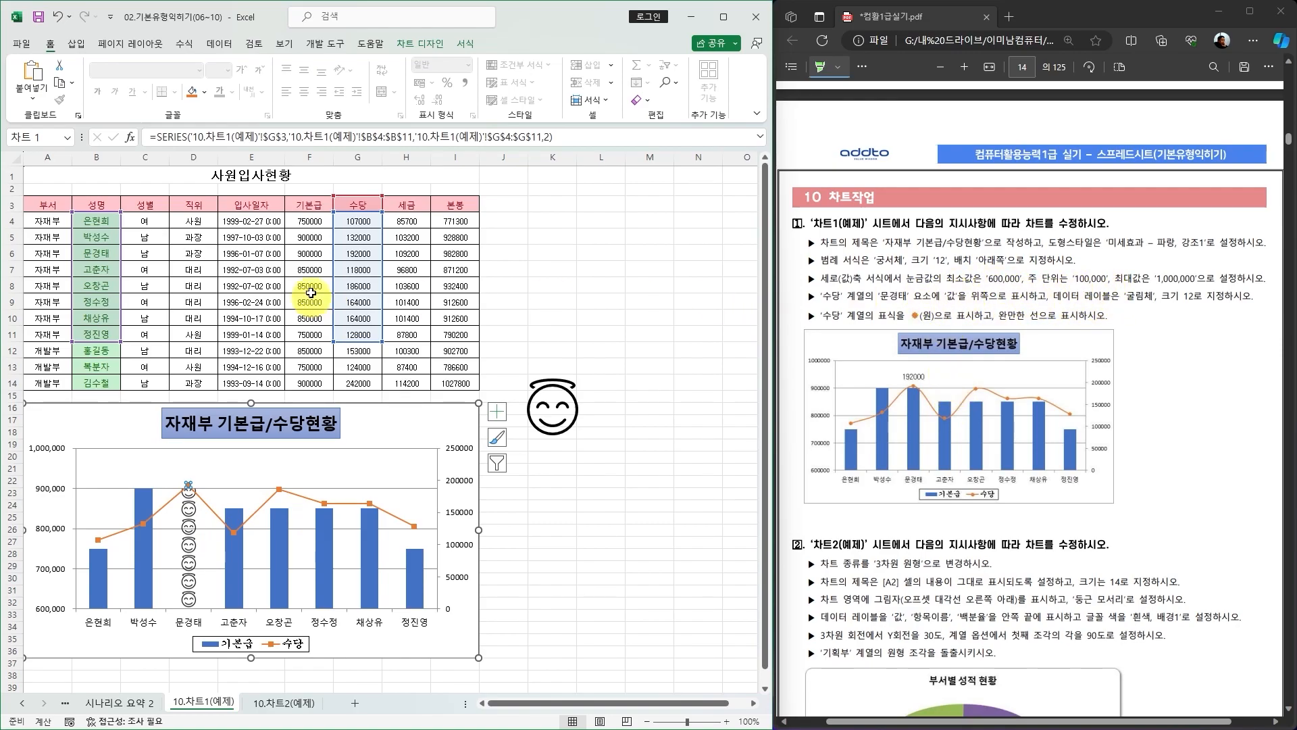
pyautogui.click(420, 44)
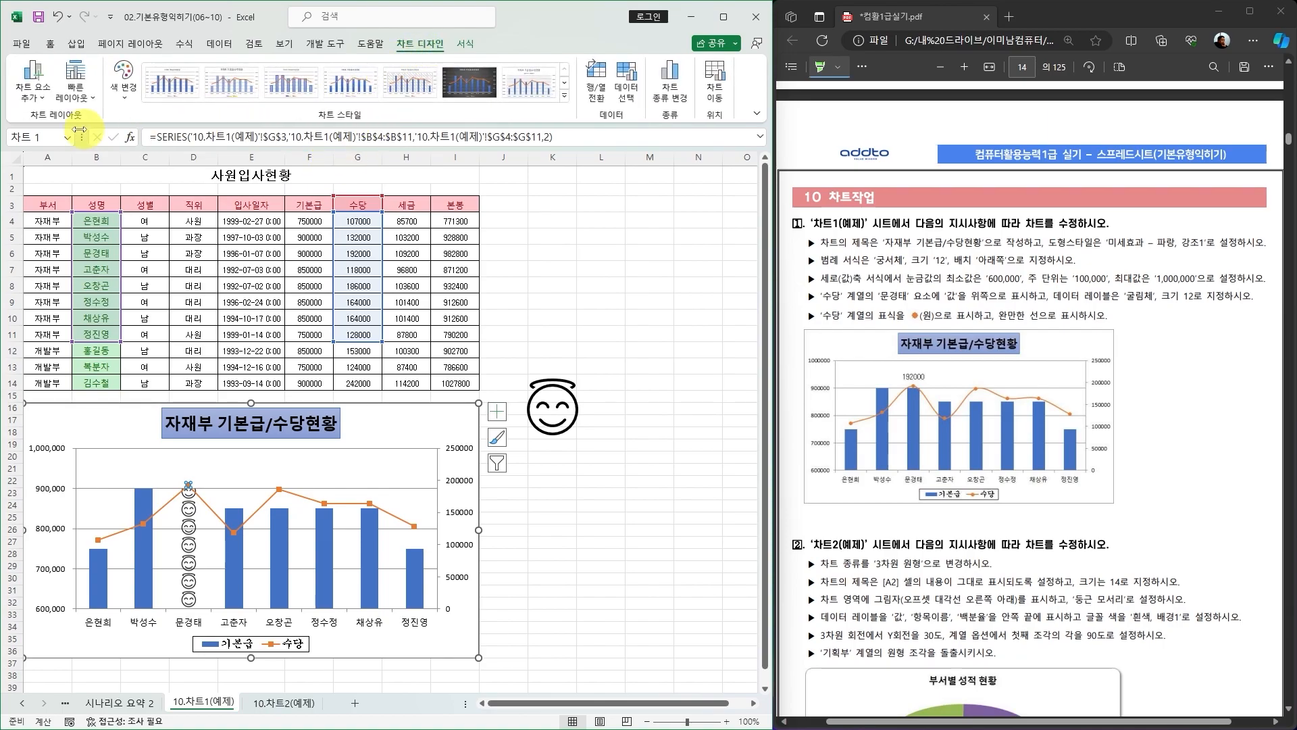
pyautogui.click(33, 91)
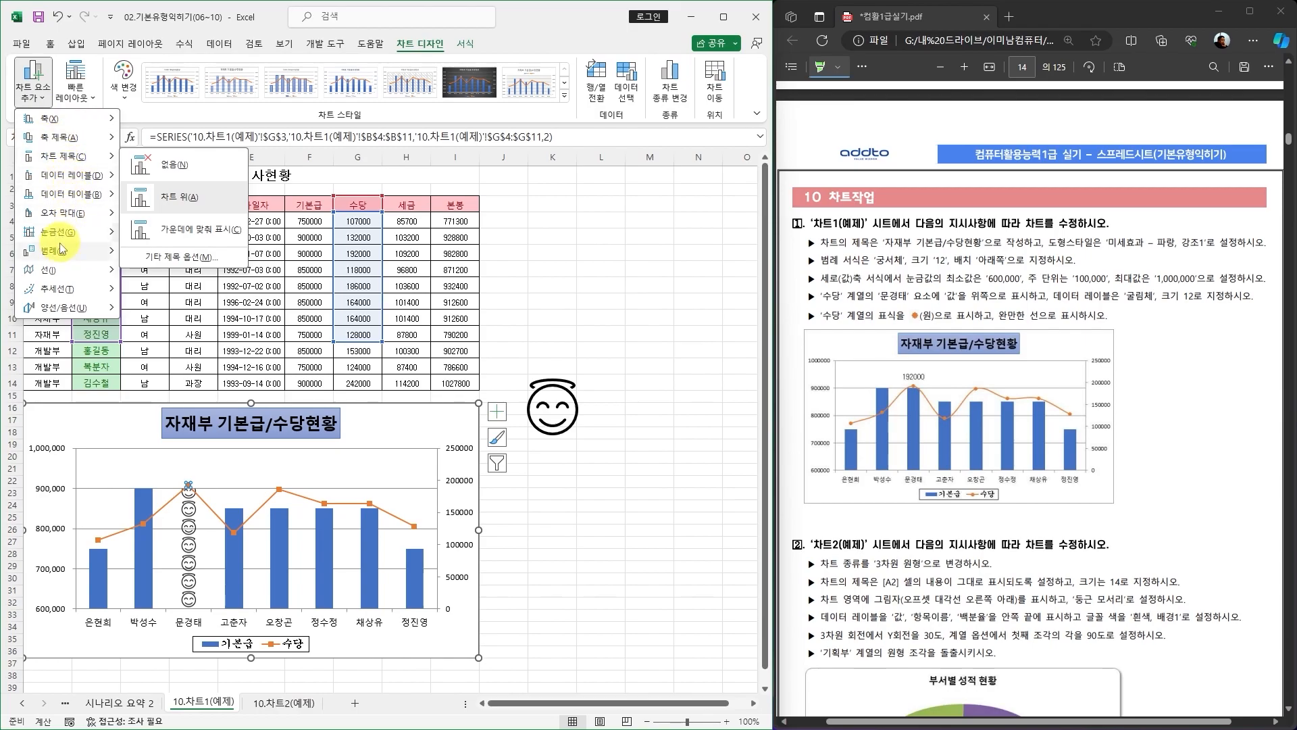
pyautogui.moveTo(58, 255)
pyautogui.moveTo(67, 177)
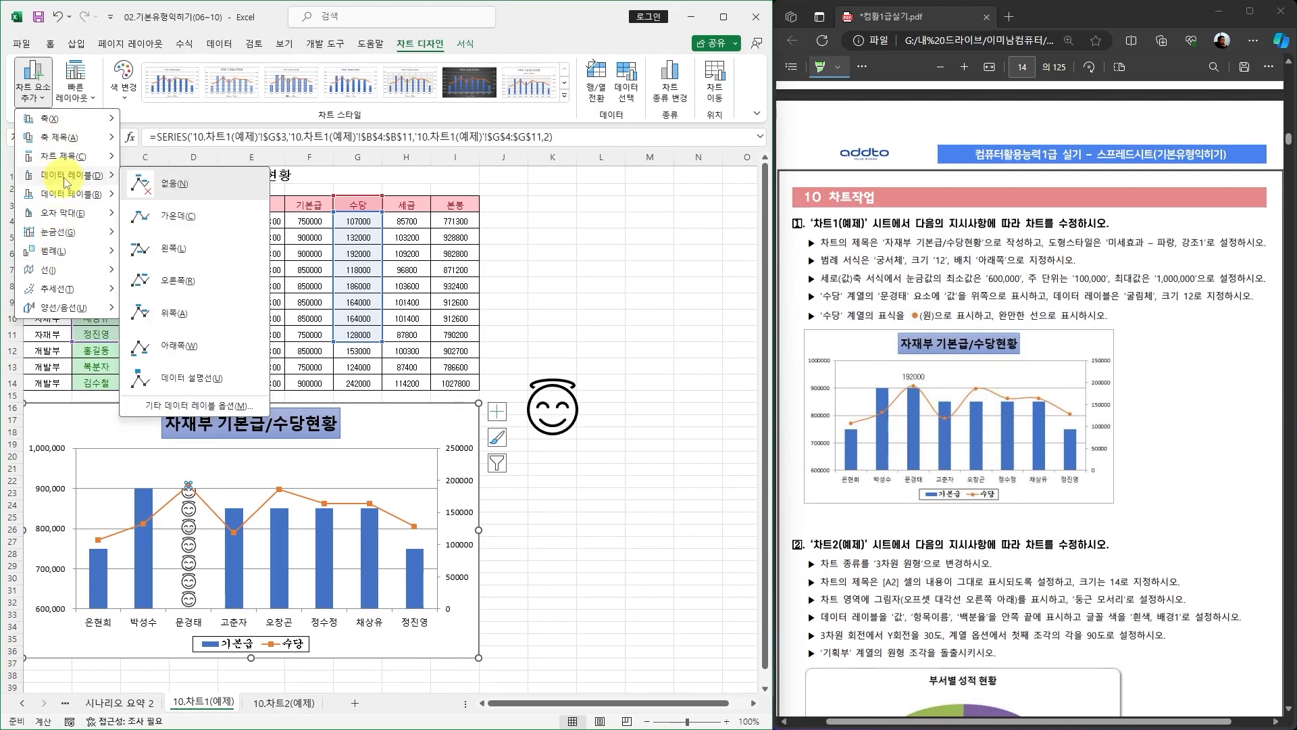
pyautogui.click(180, 318)
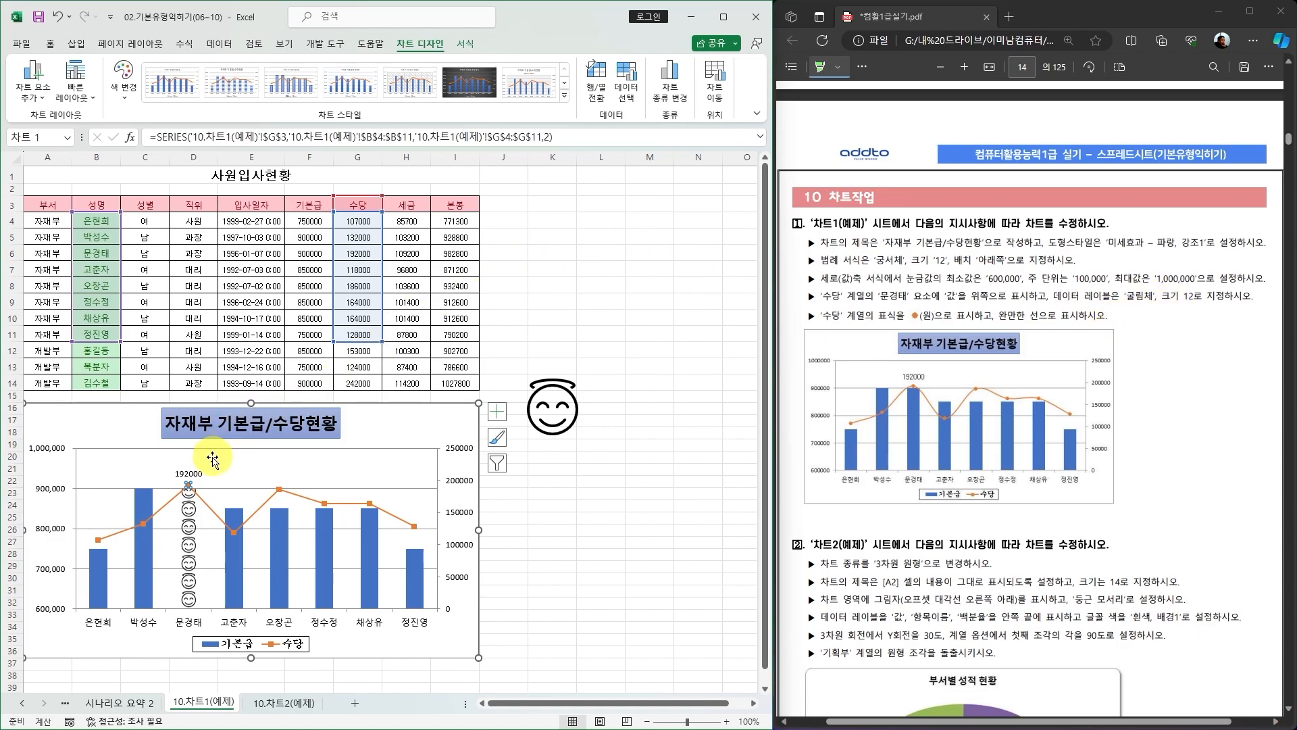
pyautogui.click(192, 474)
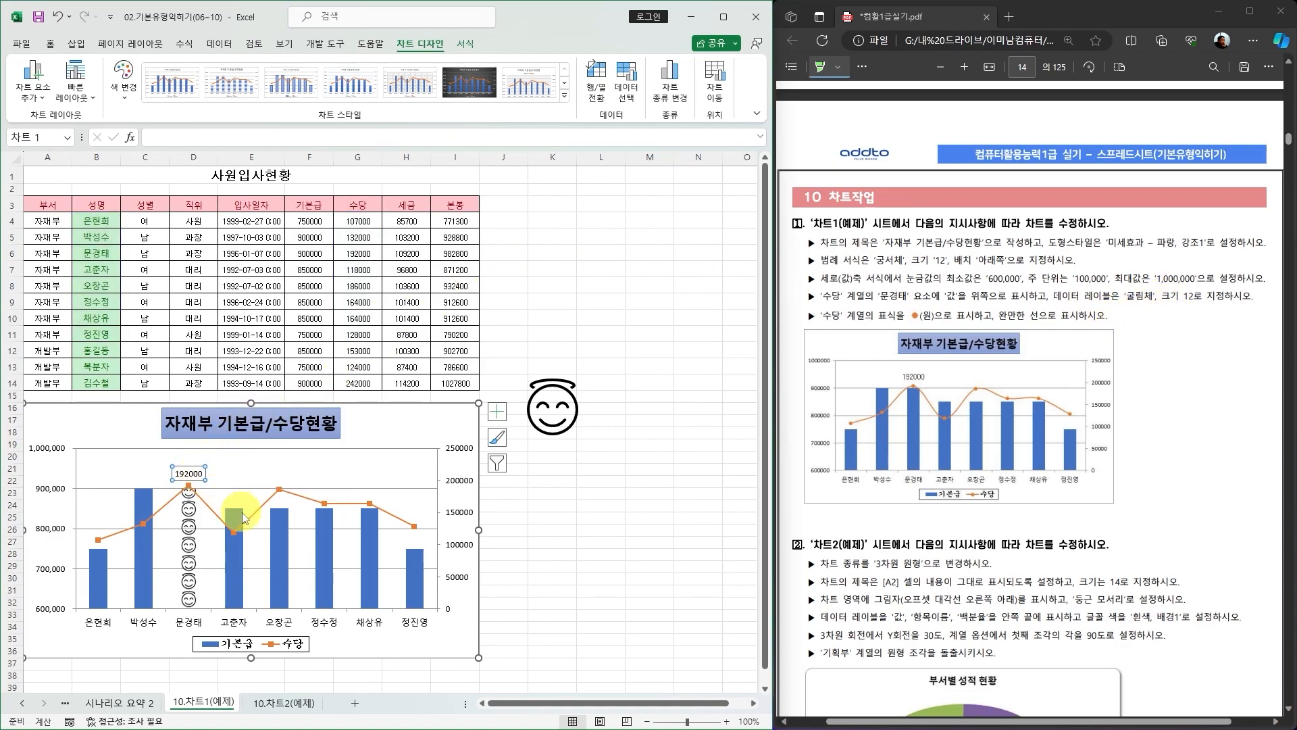
pyautogui.click(50, 44)
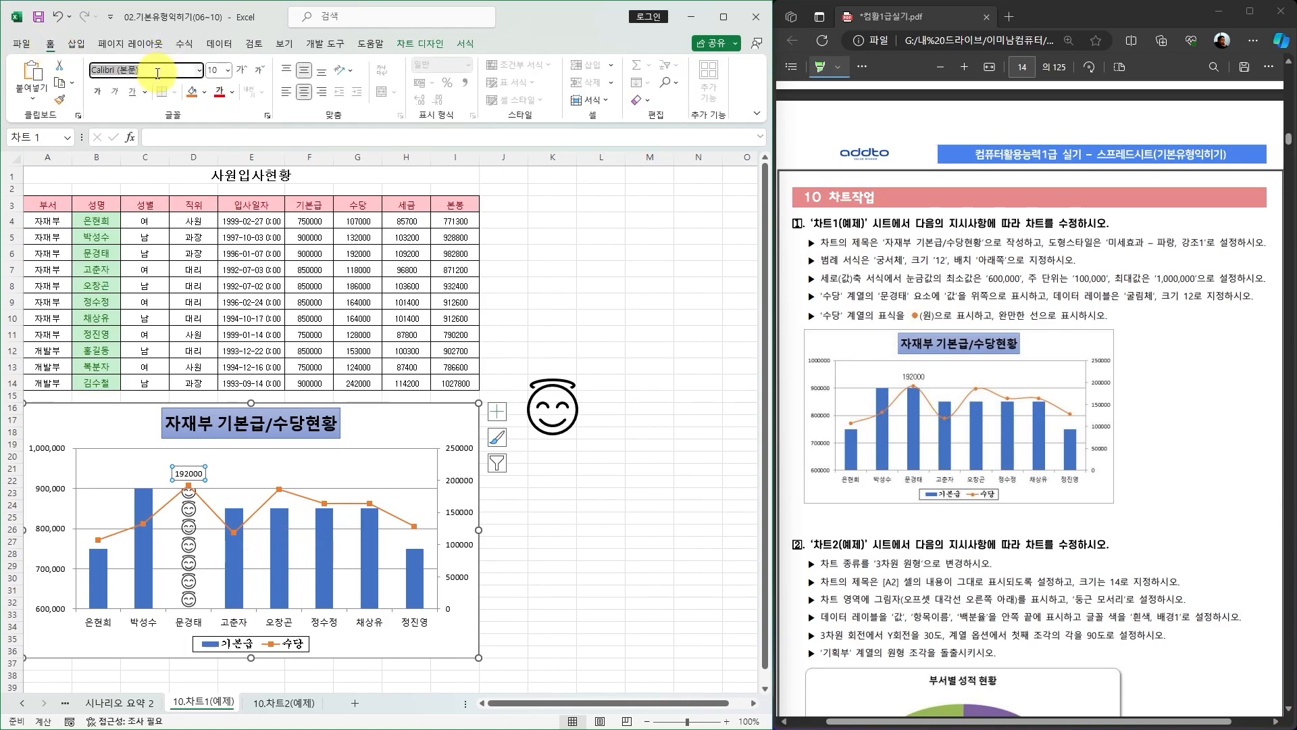
pyautogui.press('Return')
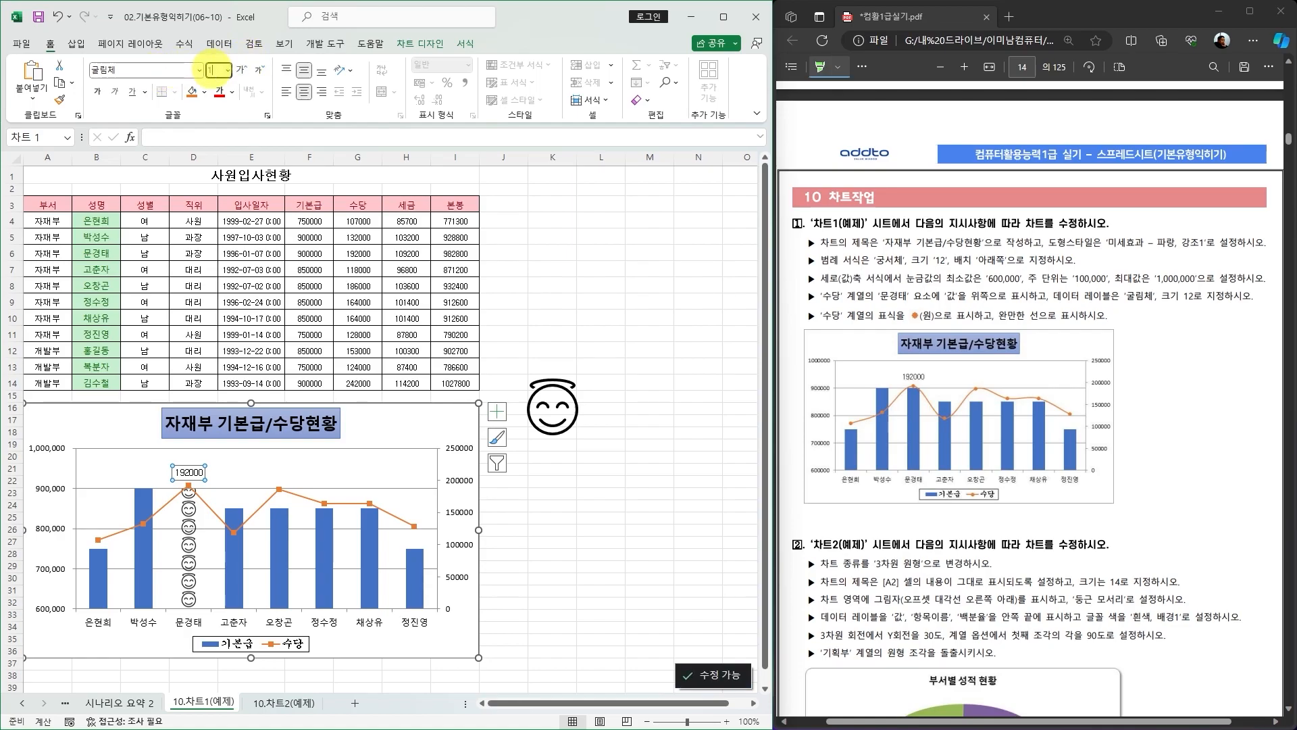
pyautogui.press('Return')
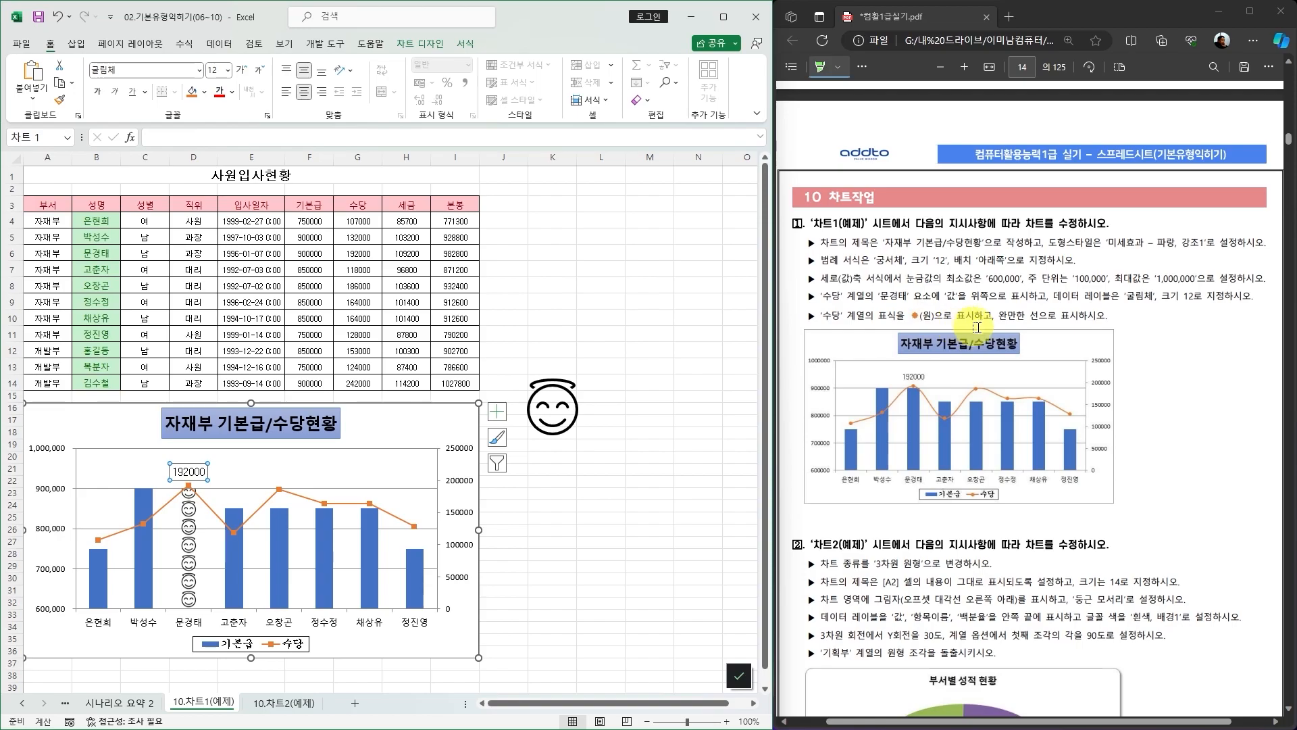
# Open the 수당 series formatting options to examine its axis and line settings.
pyautogui.click(456, 642)
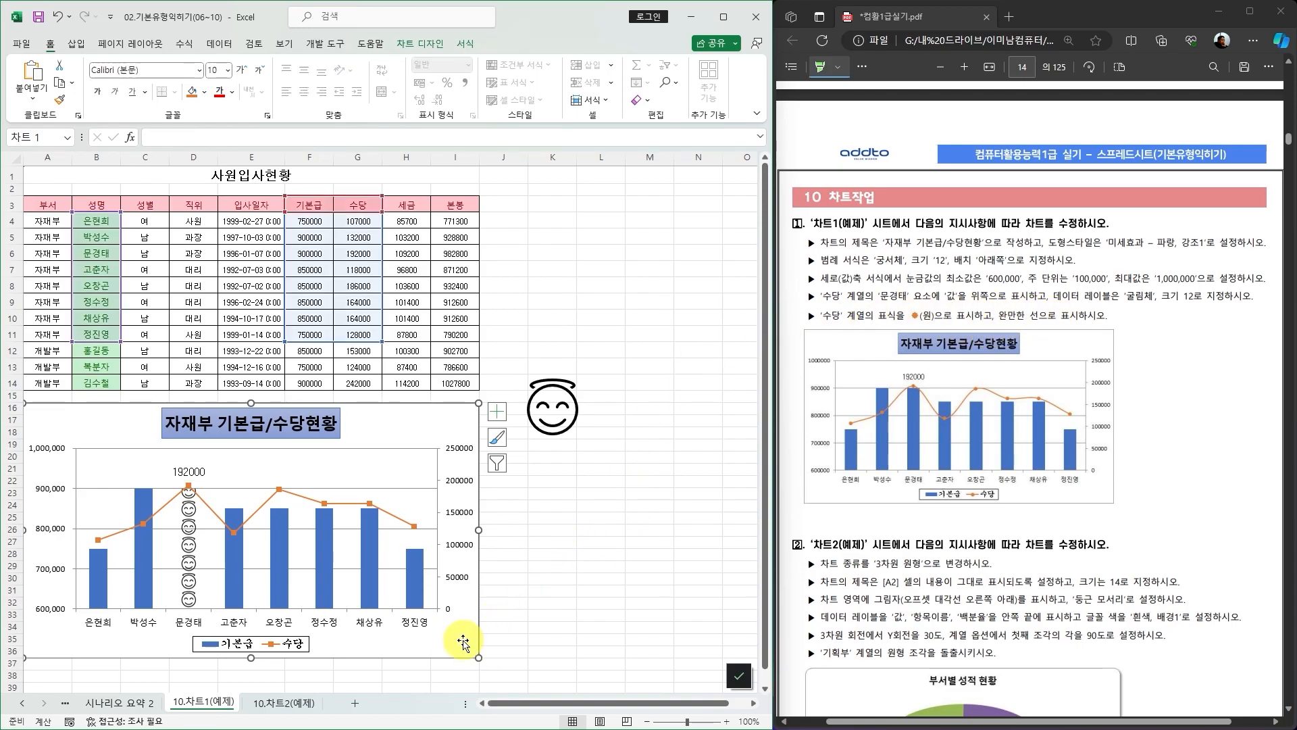
pyautogui.click(413, 526)
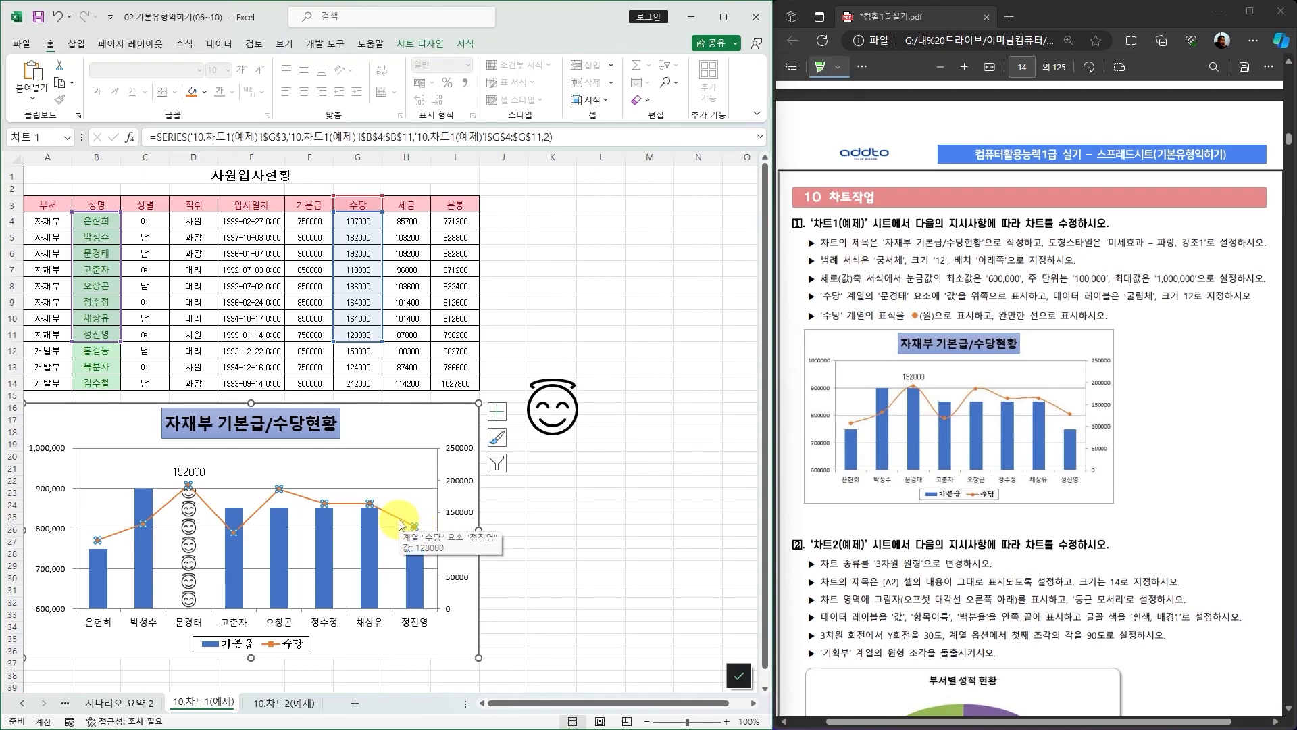
pyautogui.doubleClick(405, 525)
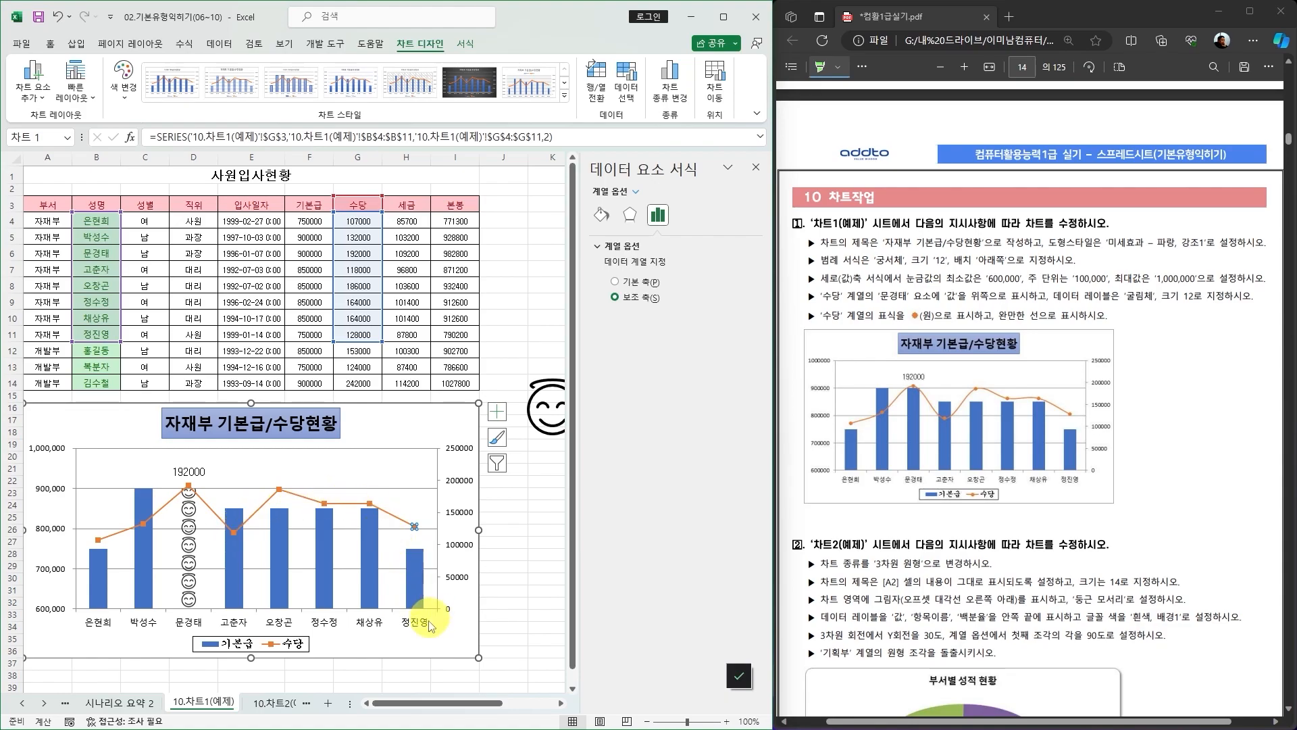
pyautogui.click(755, 167)
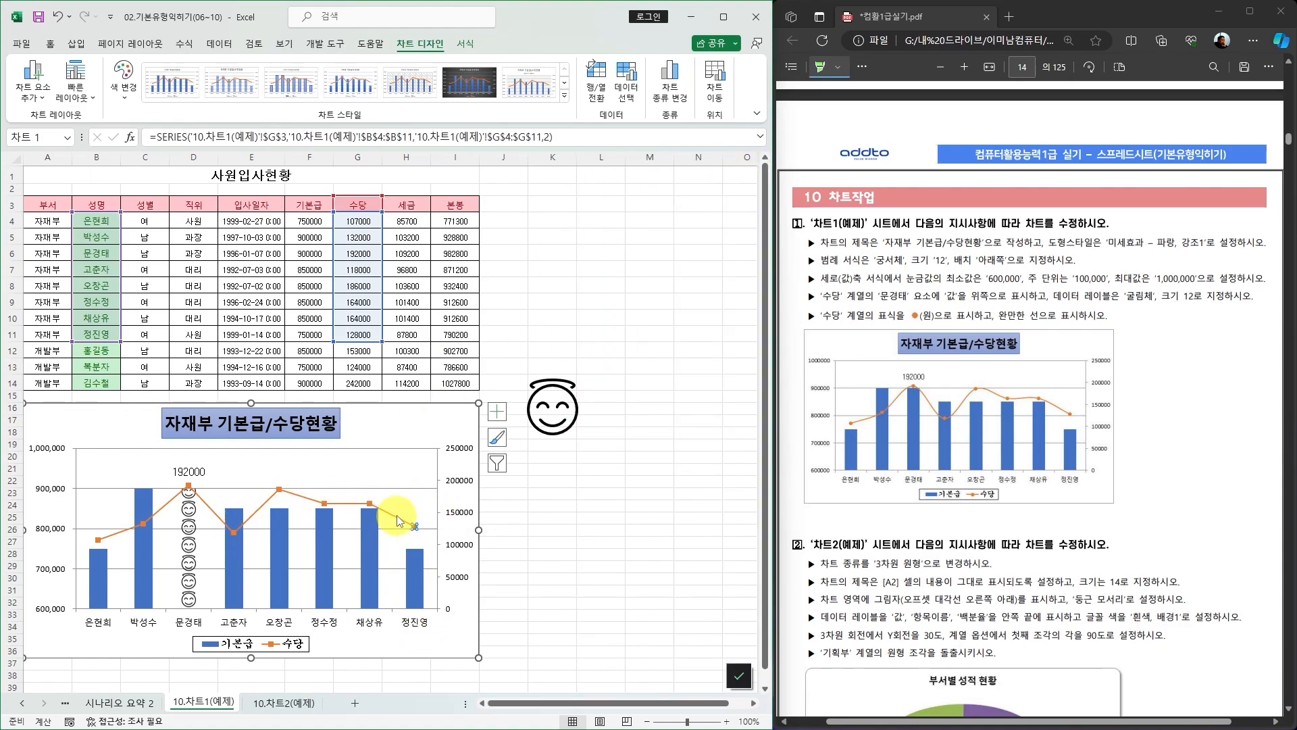
pyautogui.click(552, 518)
pyautogui.click(392, 515)
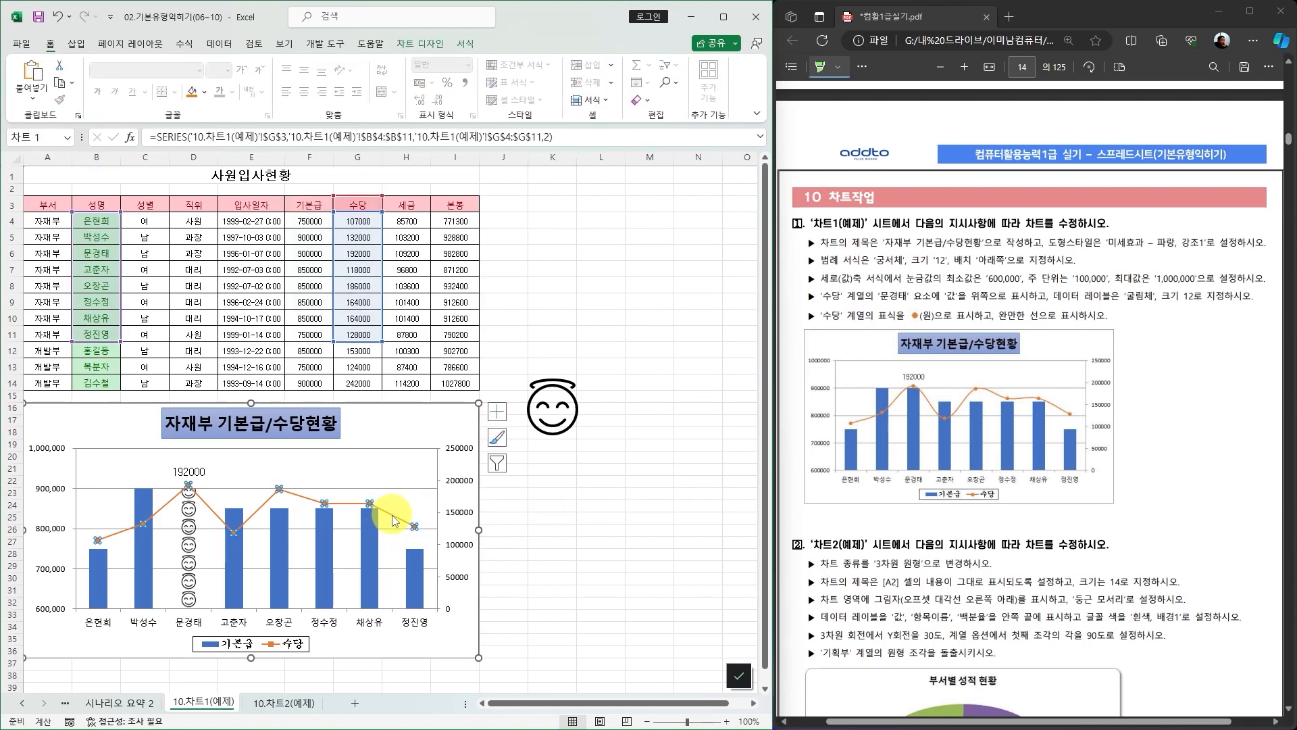
pyautogui.rightClick(394, 520)
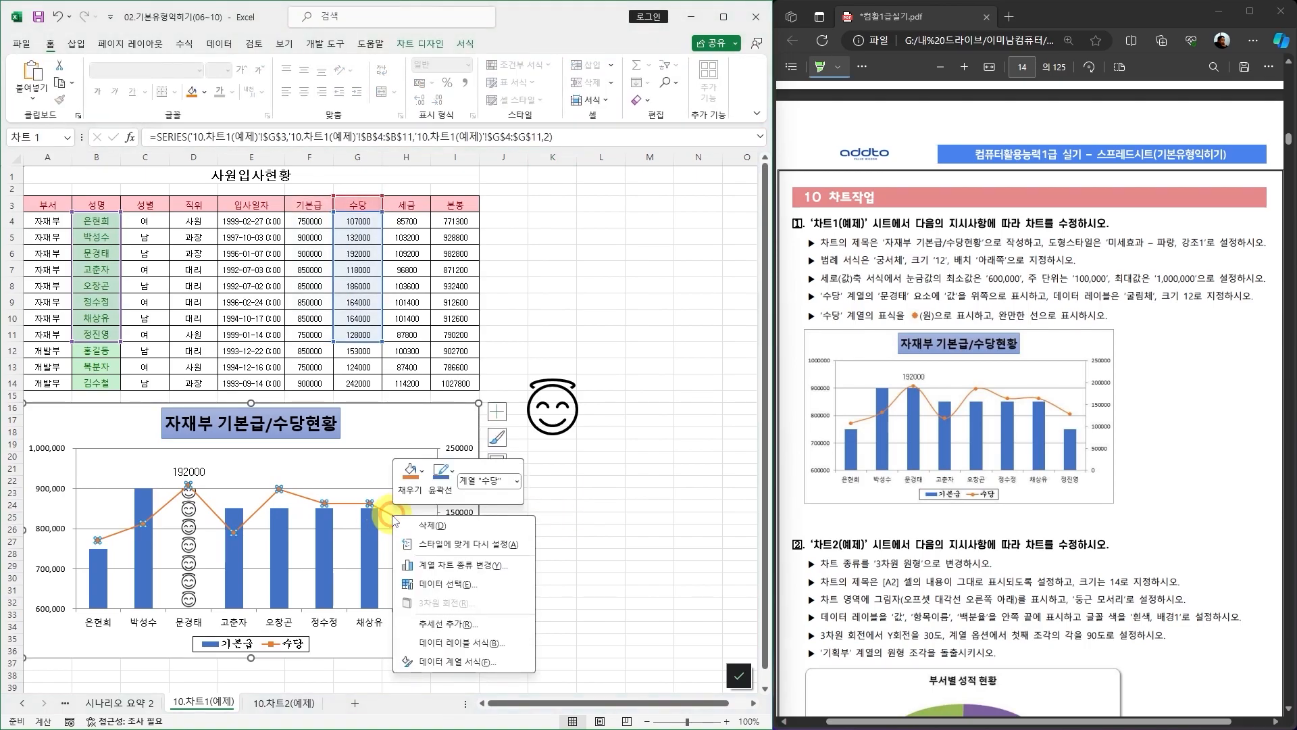
pyautogui.click(450, 663)
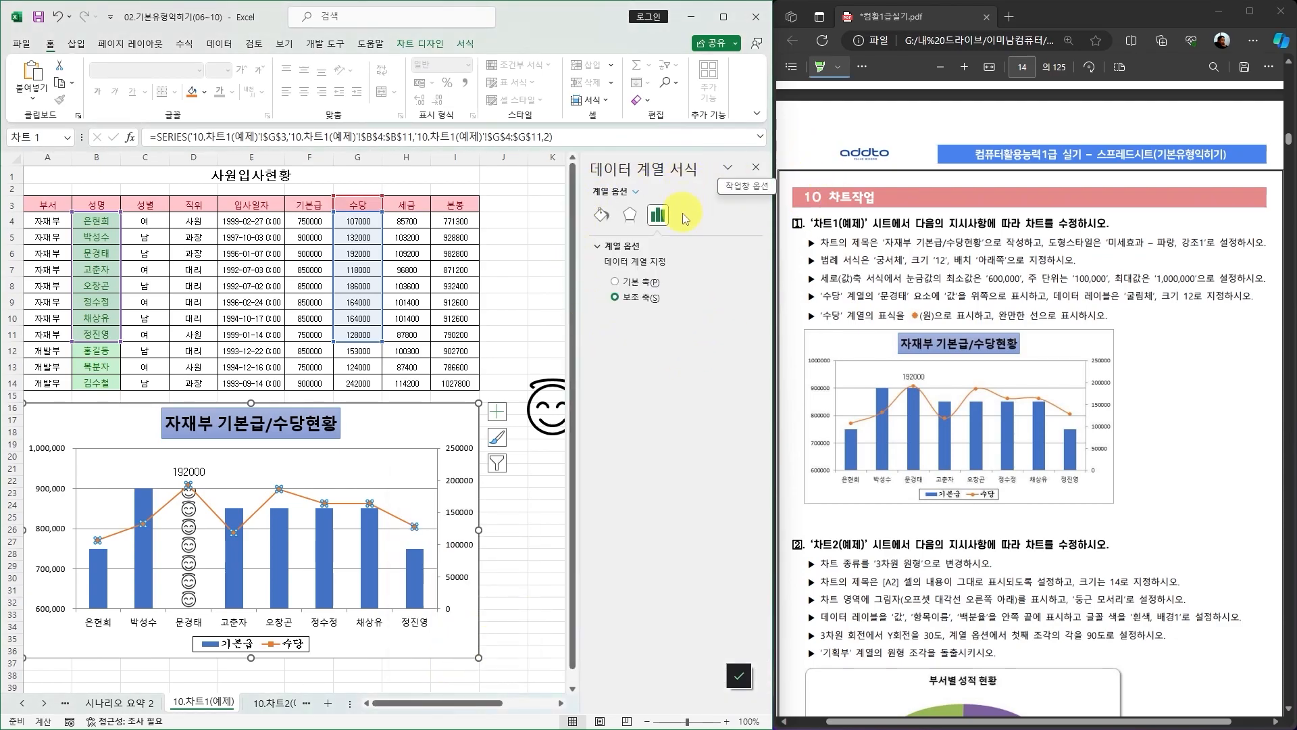
pyautogui.click(602, 216)
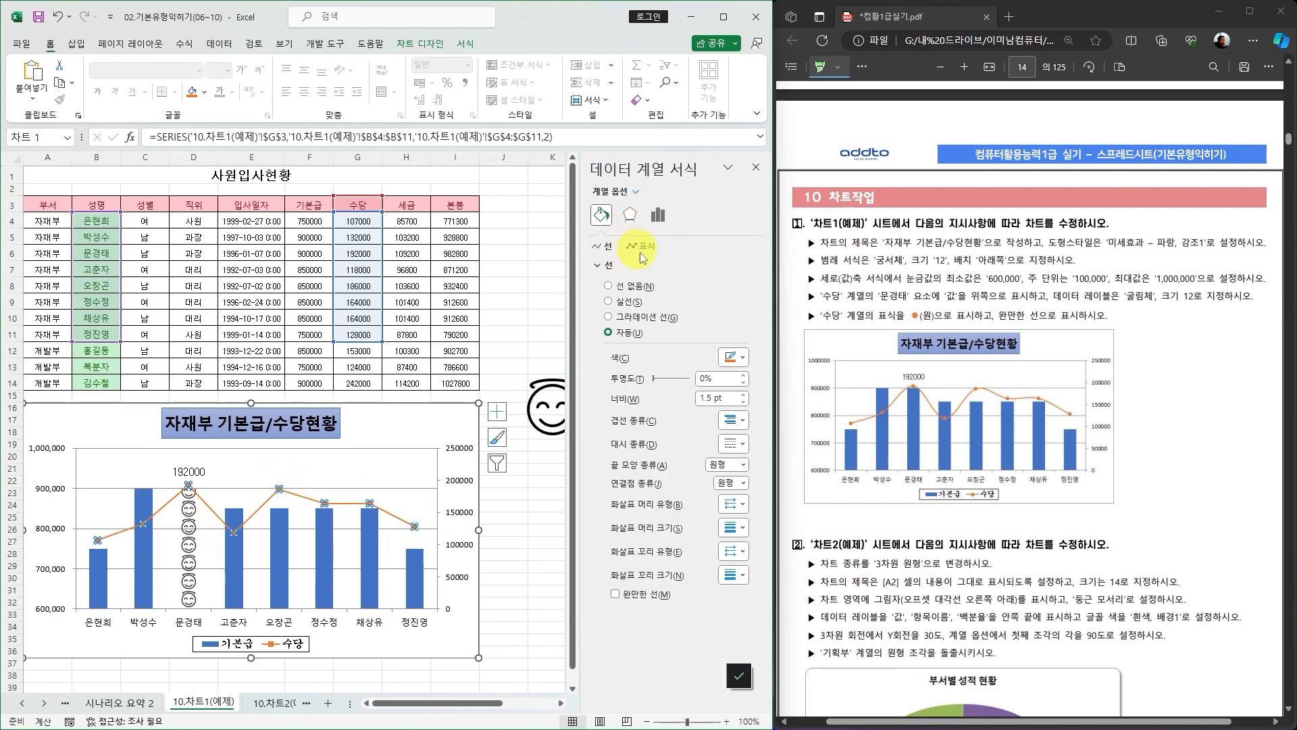
pyautogui.click(758, 168)
pyautogui.click(374, 581)
pyautogui.doubleClick(369, 579)
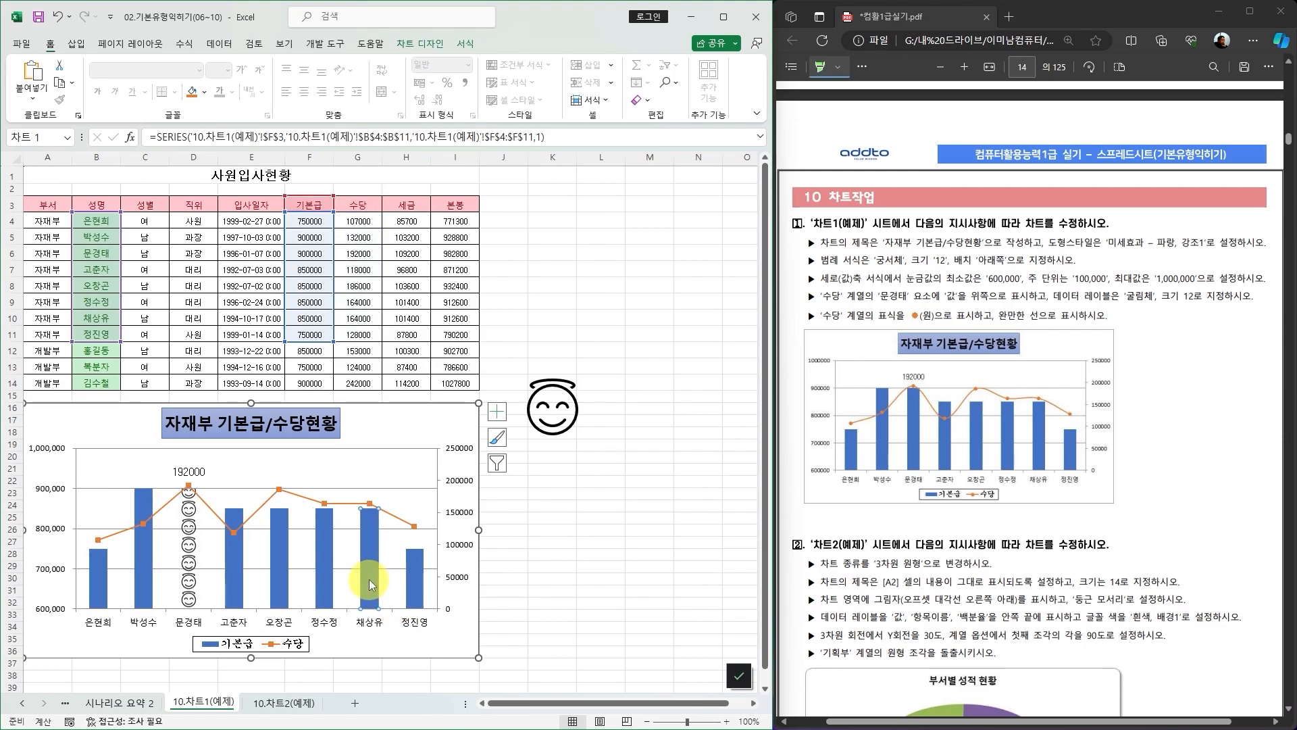
pyautogui.click(603, 218)
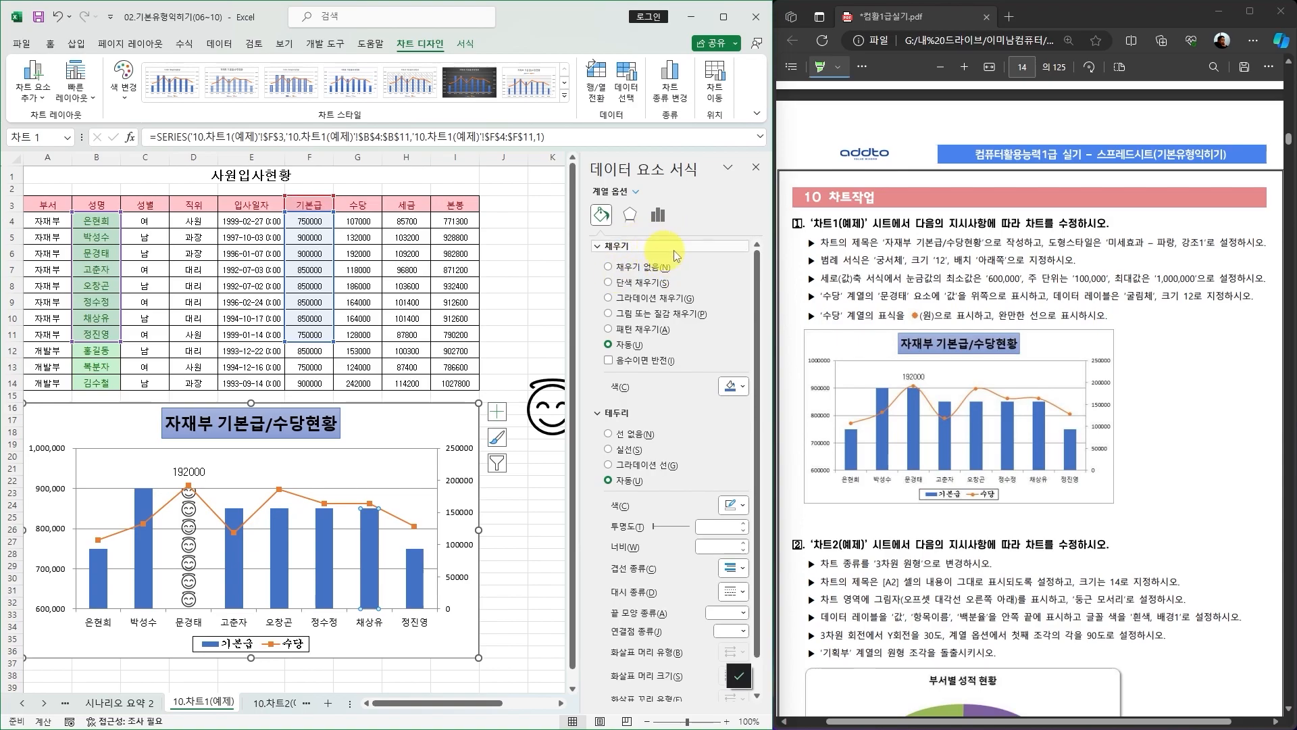
pyautogui.click(755, 169)
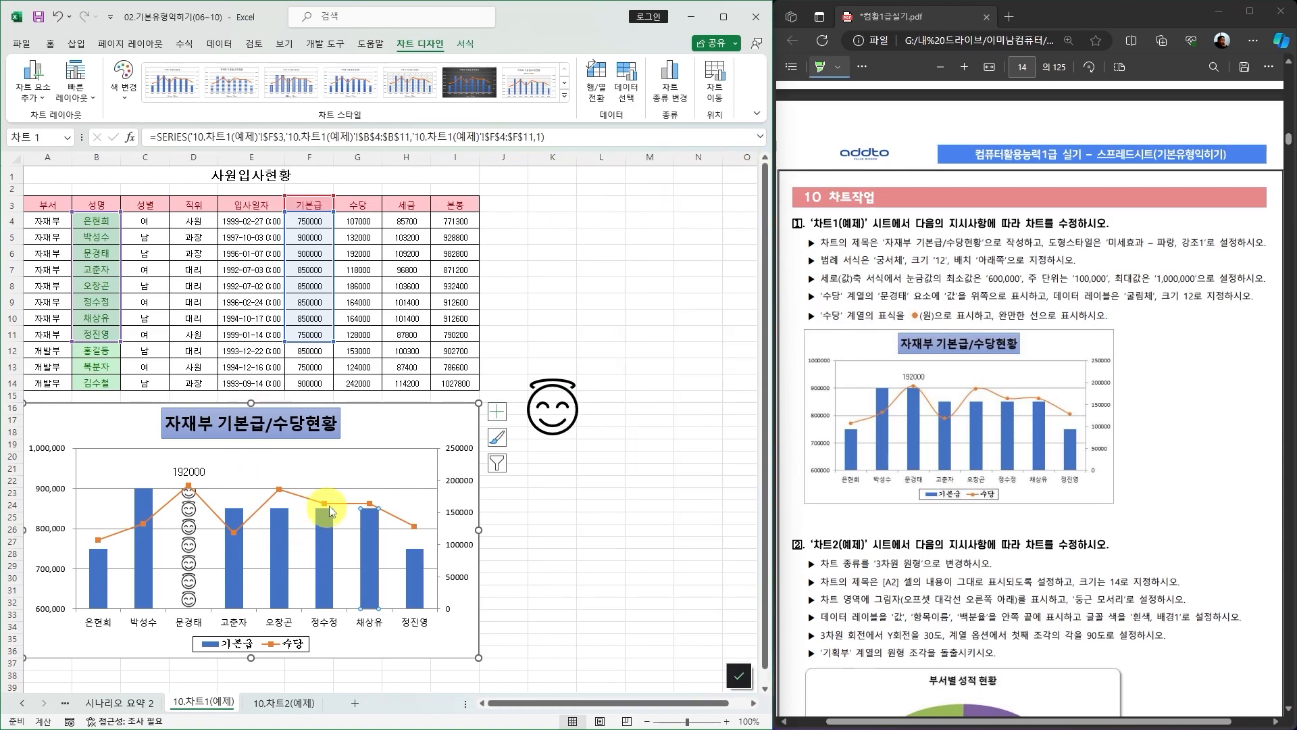
# Open the 수당 series formatting and set its marker to the built-in circle shape.
pyautogui.click(337, 507)
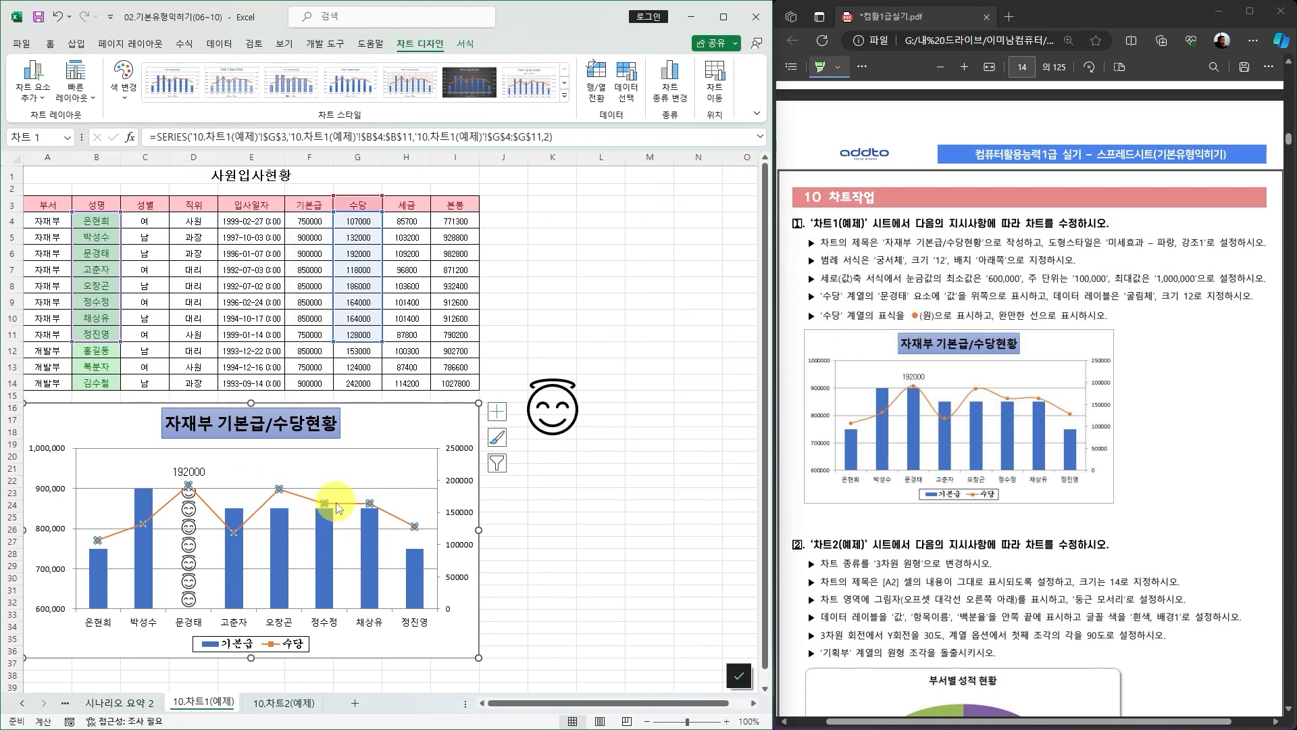
pyautogui.rightClick(338, 507)
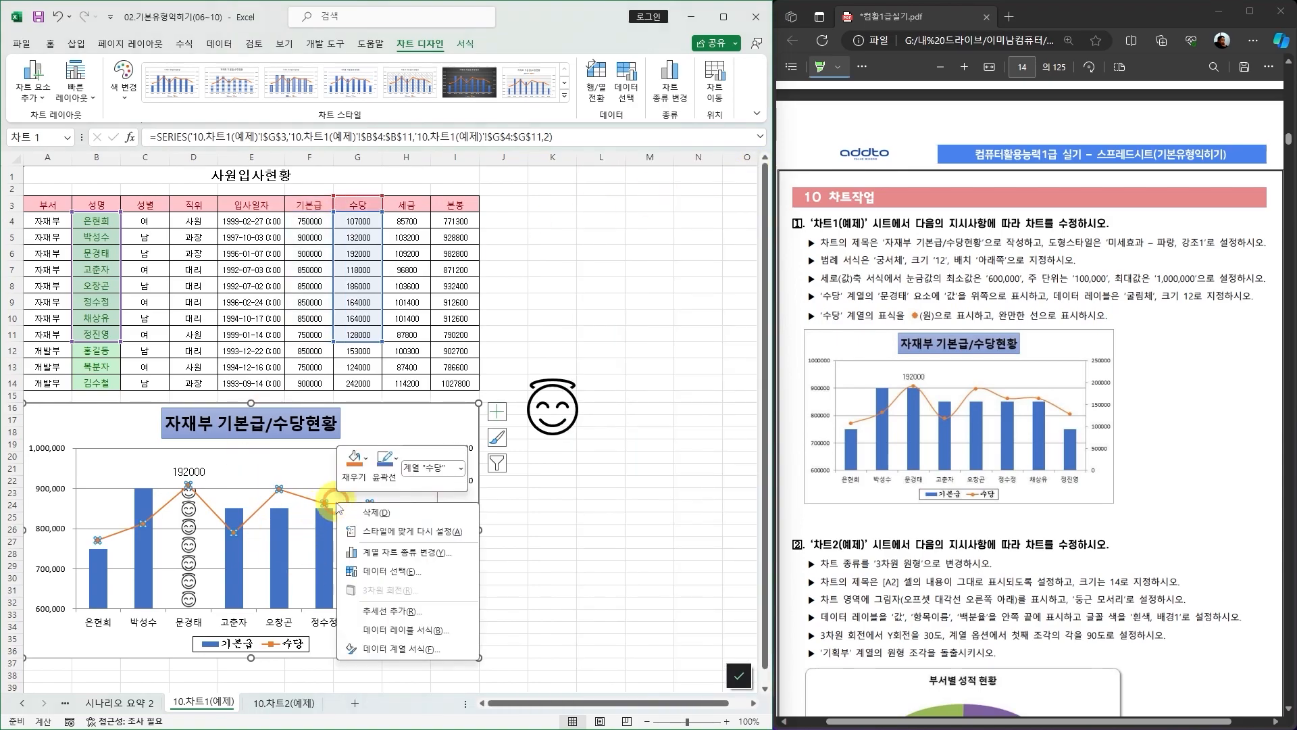
pyautogui.click(406, 650)
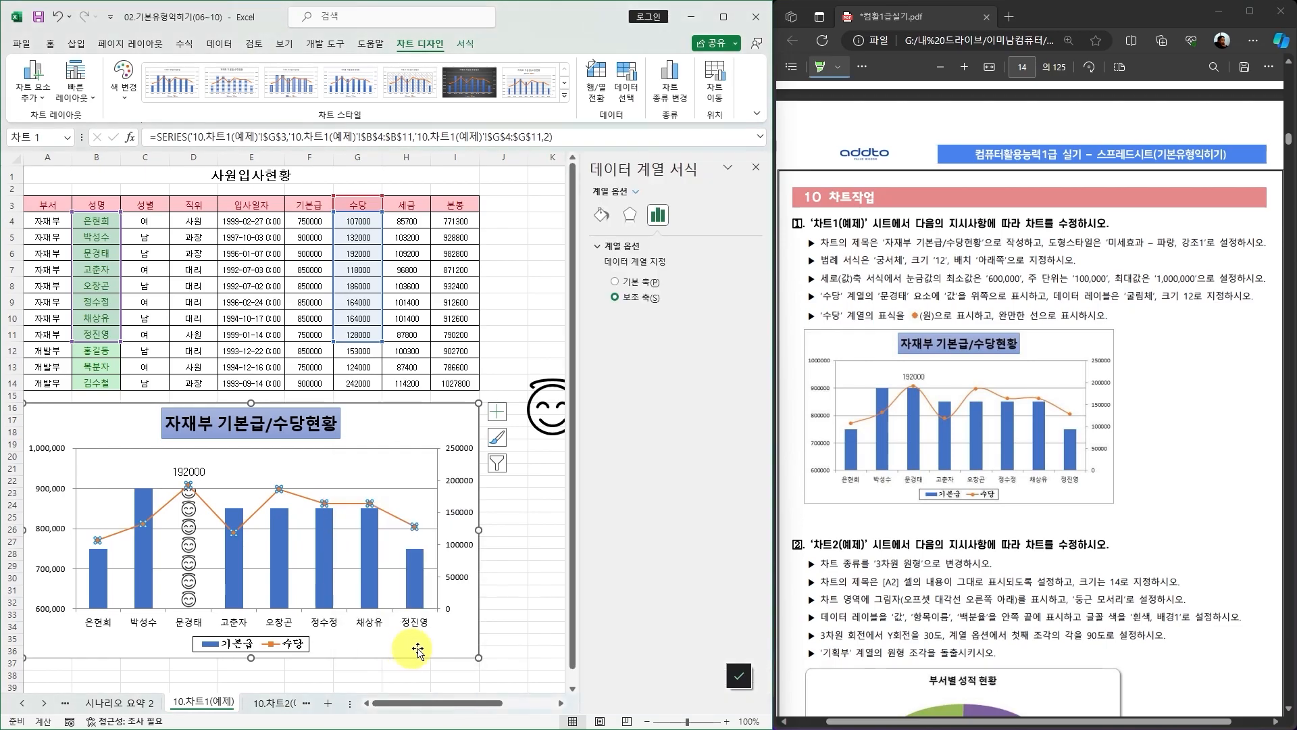
pyautogui.click(601, 216)
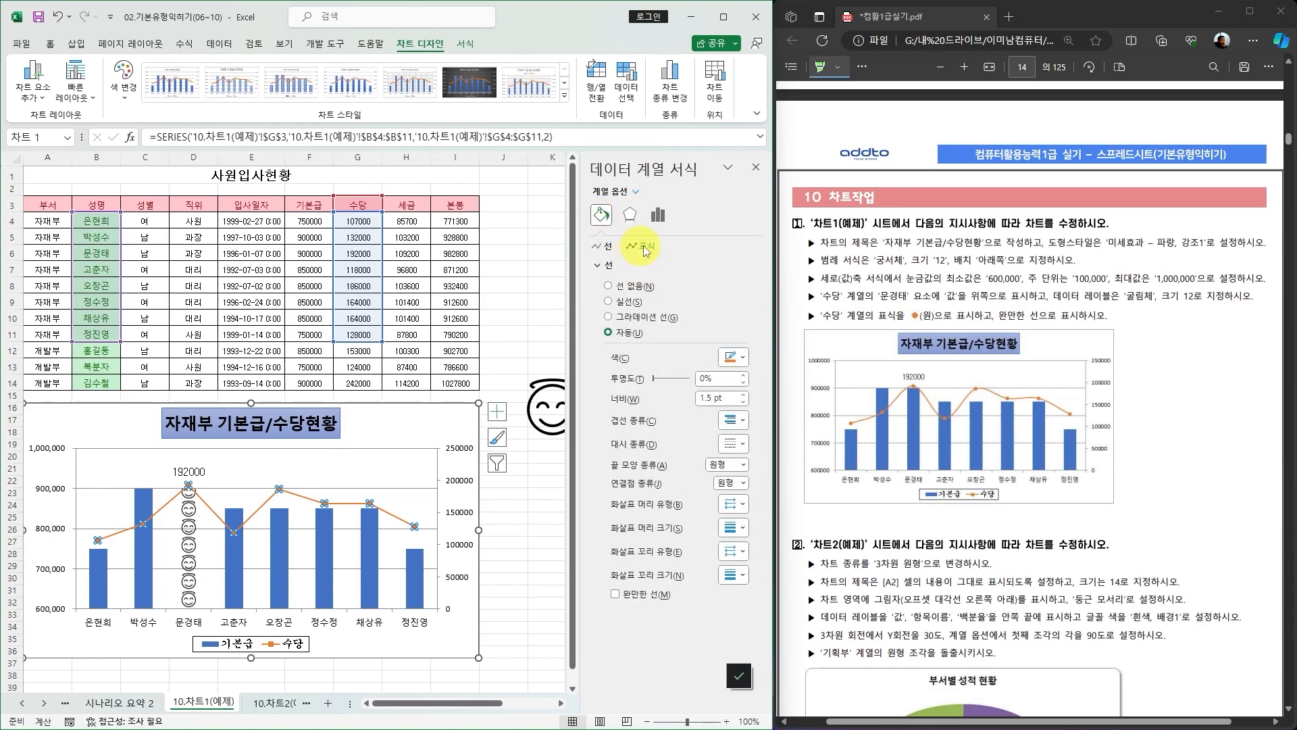
pyautogui.click(643, 250)
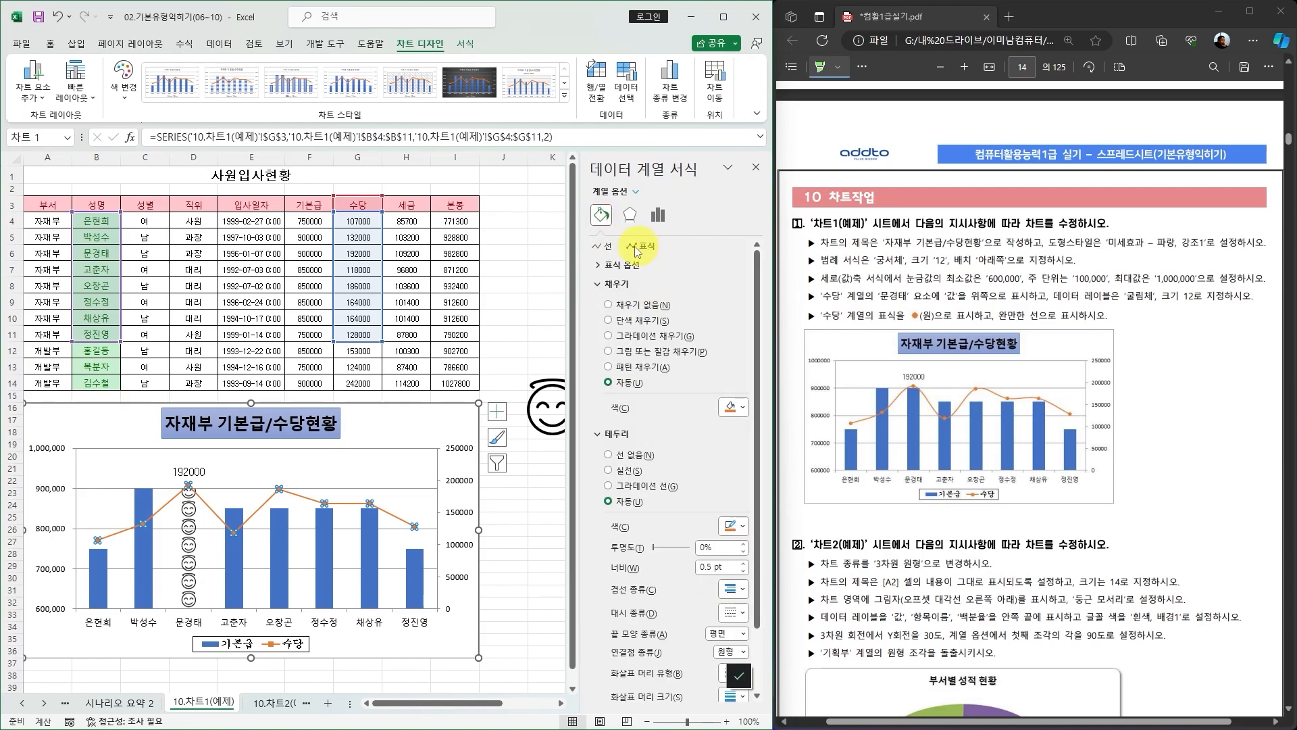
pyautogui.click(598, 267)
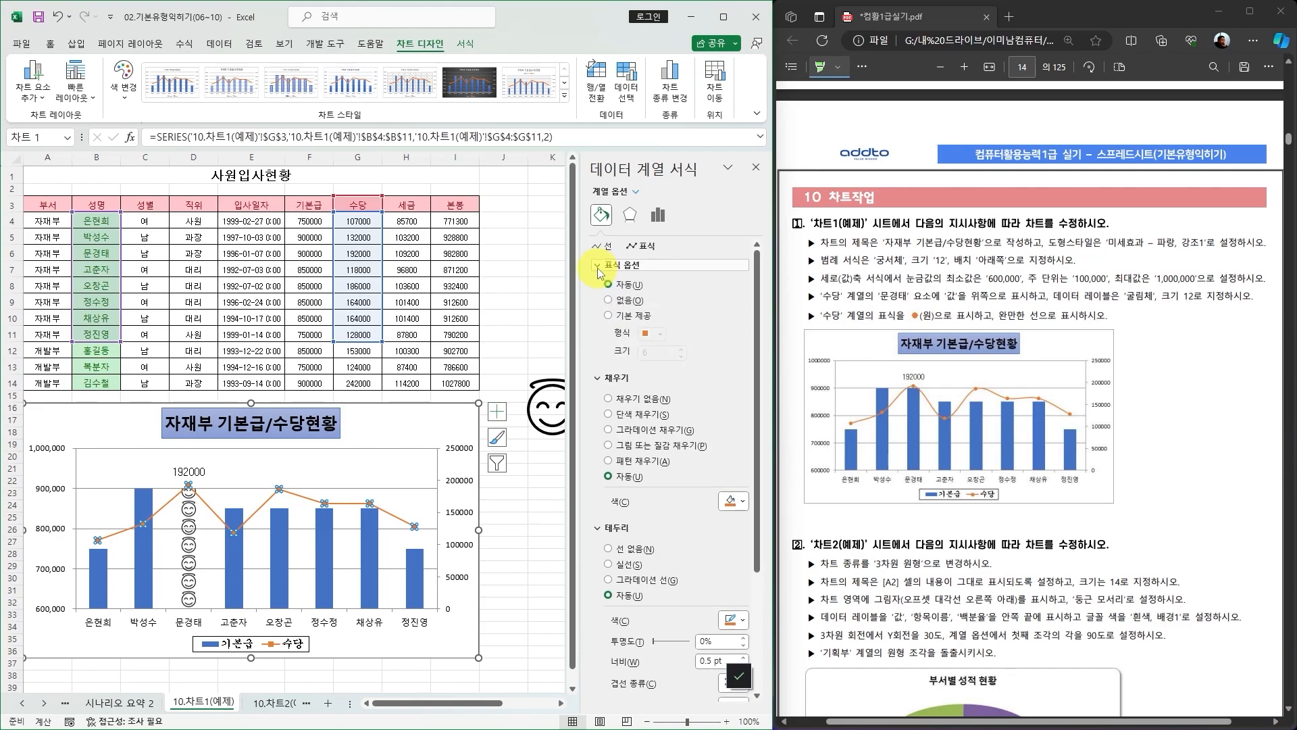
pyautogui.click(609, 316)
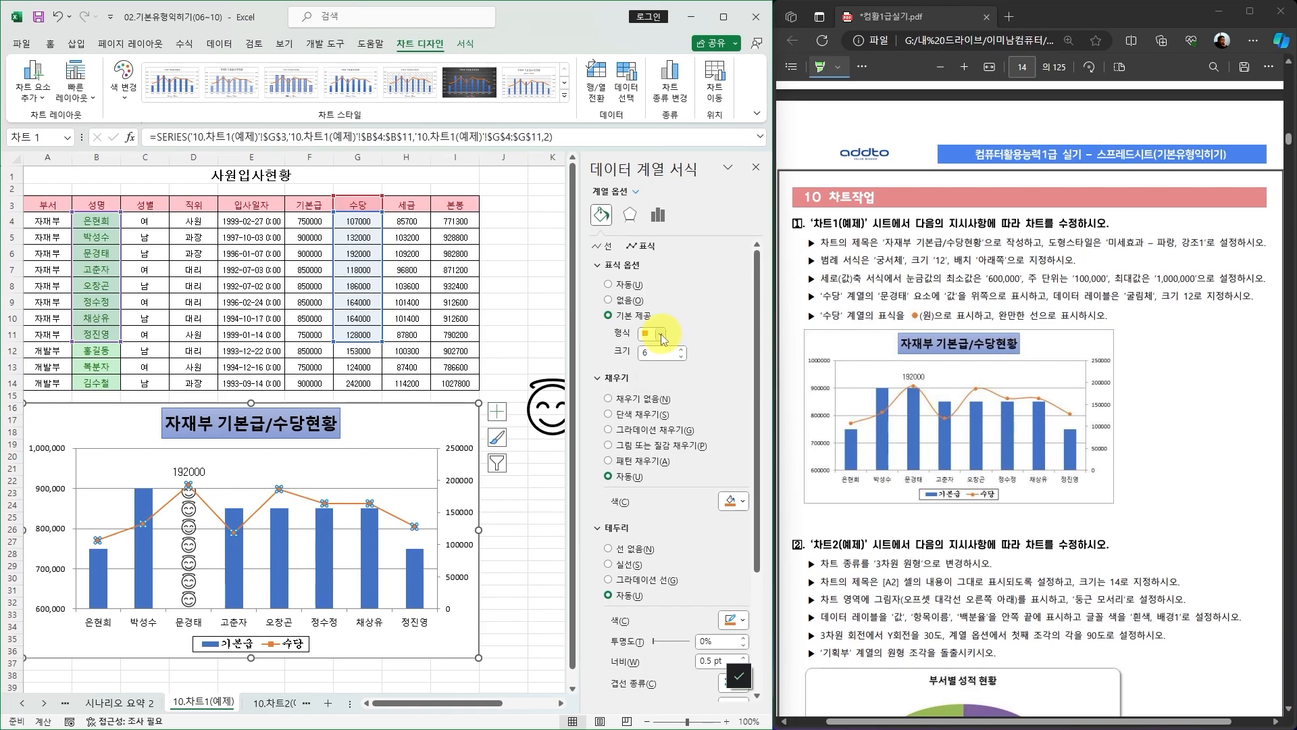
pyautogui.click(661, 333)
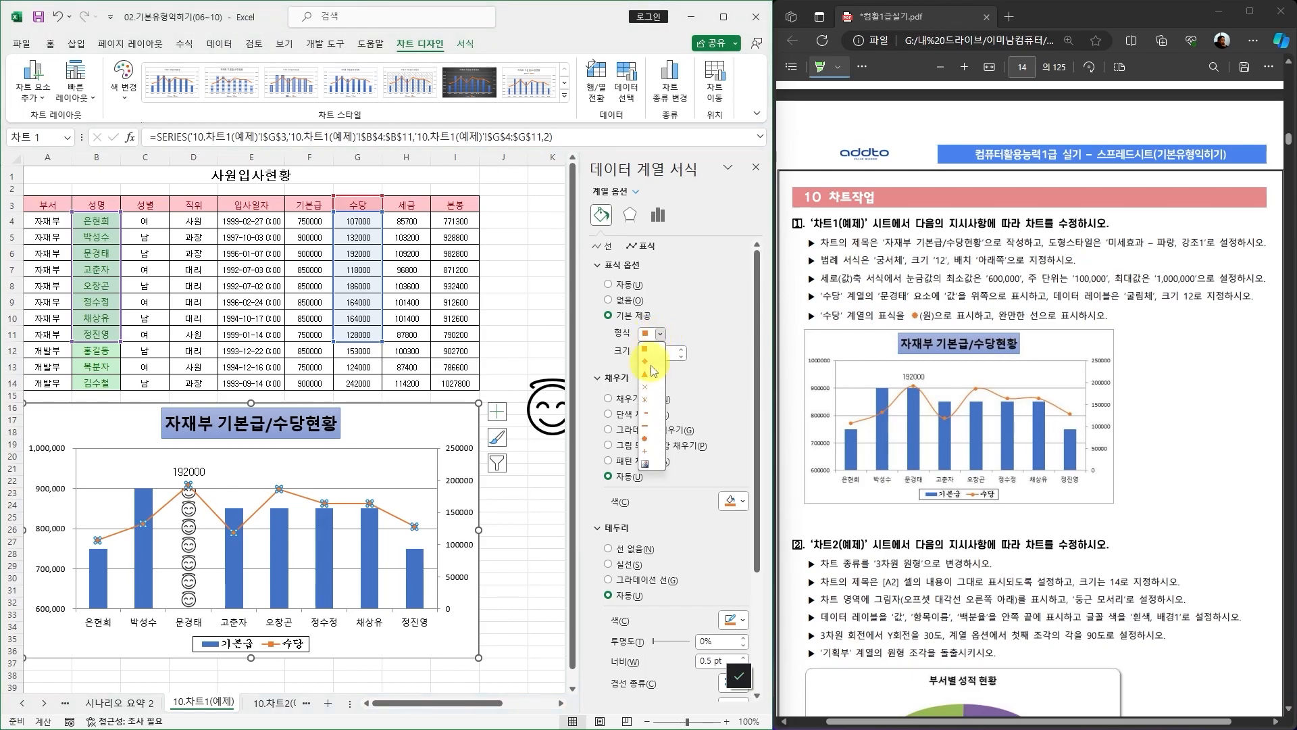
pyautogui.click(646, 443)
# Make the 수당 series line a smoothed line.
pyautogui.scroll(-2, 699, 419)
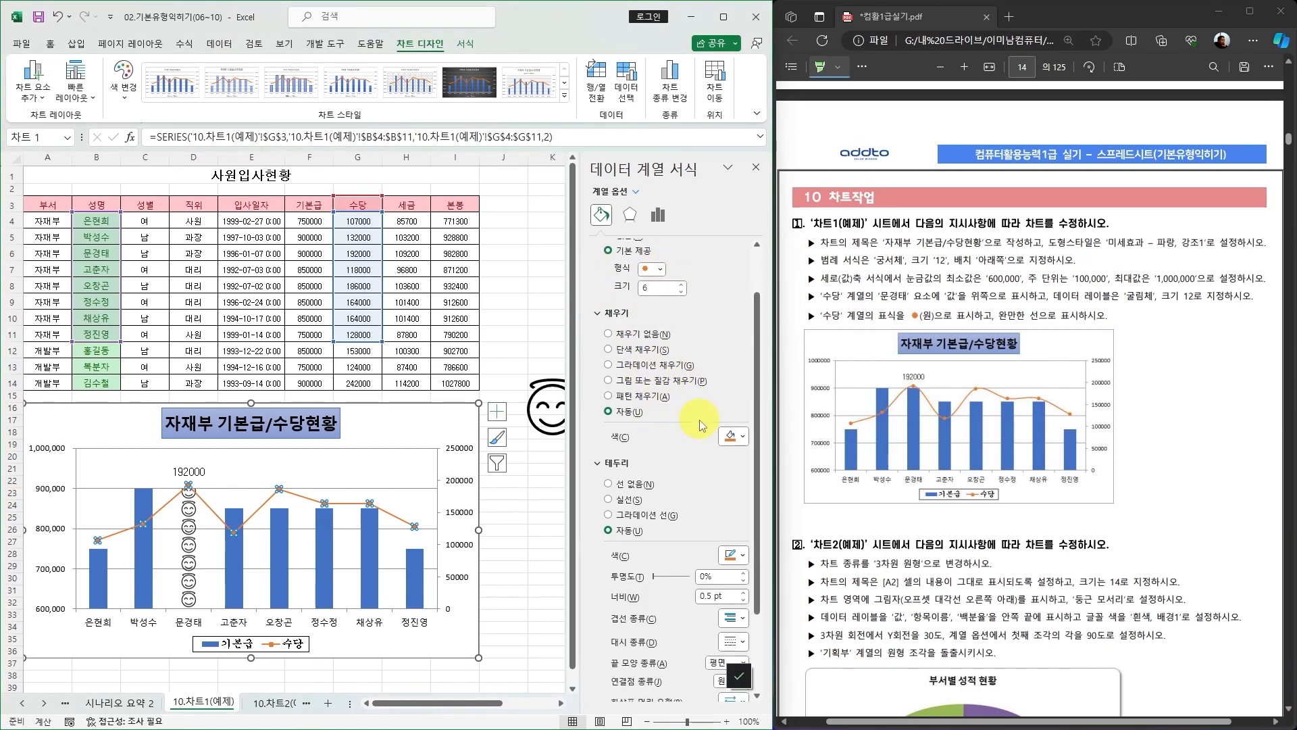
pyautogui.scroll(-3, 700, 419)
pyautogui.scroll(5, 699, 427)
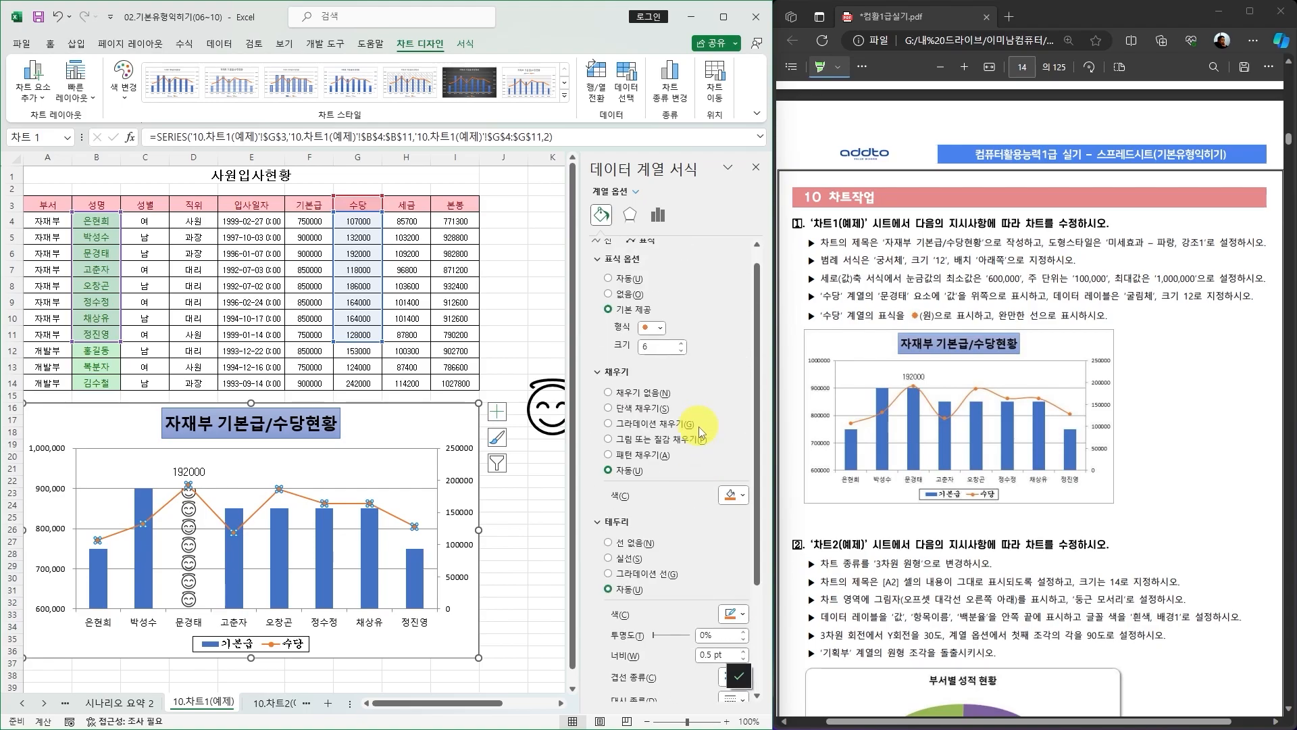
pyautogui.scroll(-5, 672, 375)
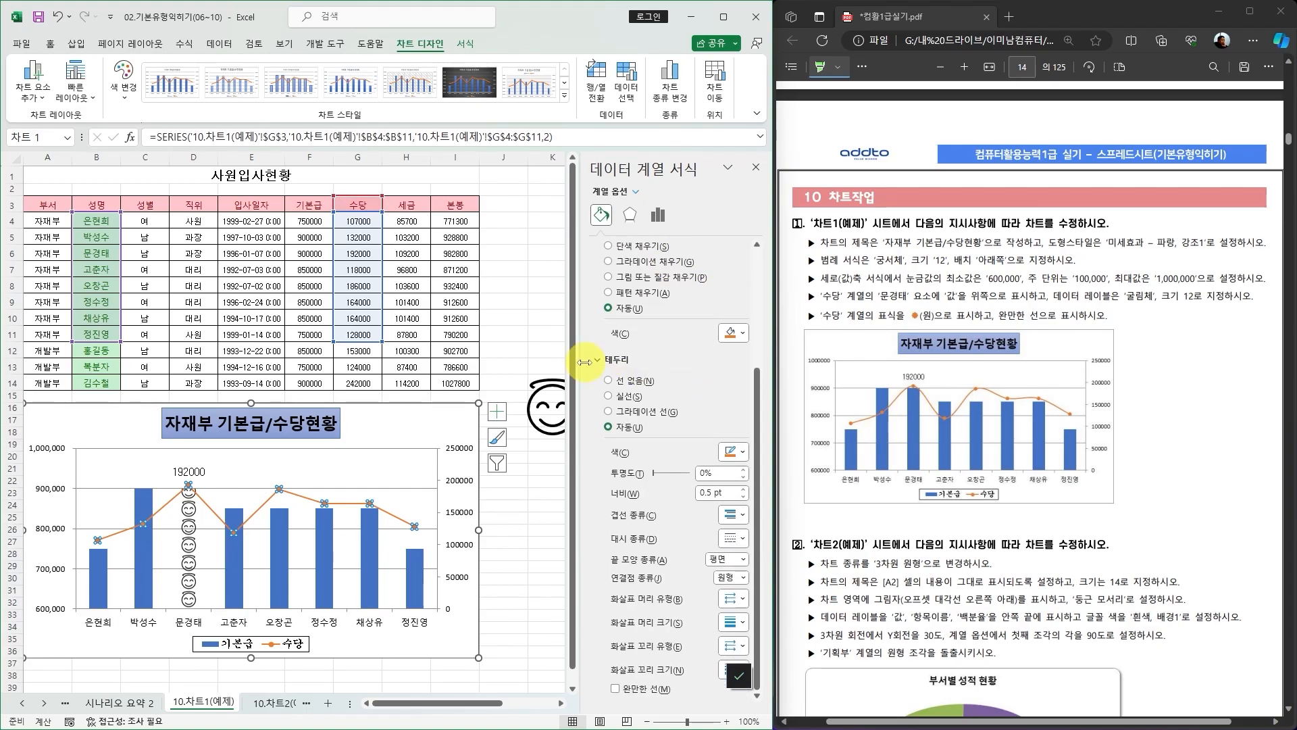
pyautogui.scroll(5, 632, 396)
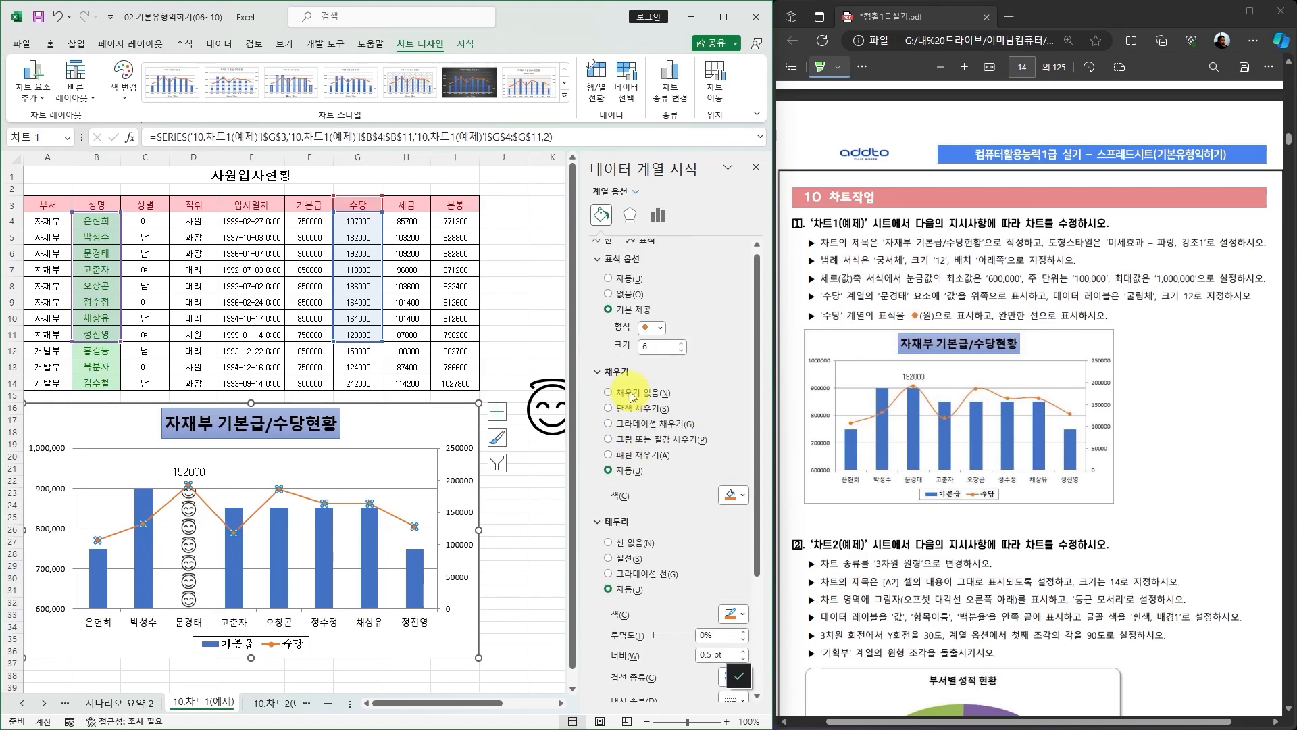
pyautogui.click(597, 372)
pyautogui.click(601, 265)
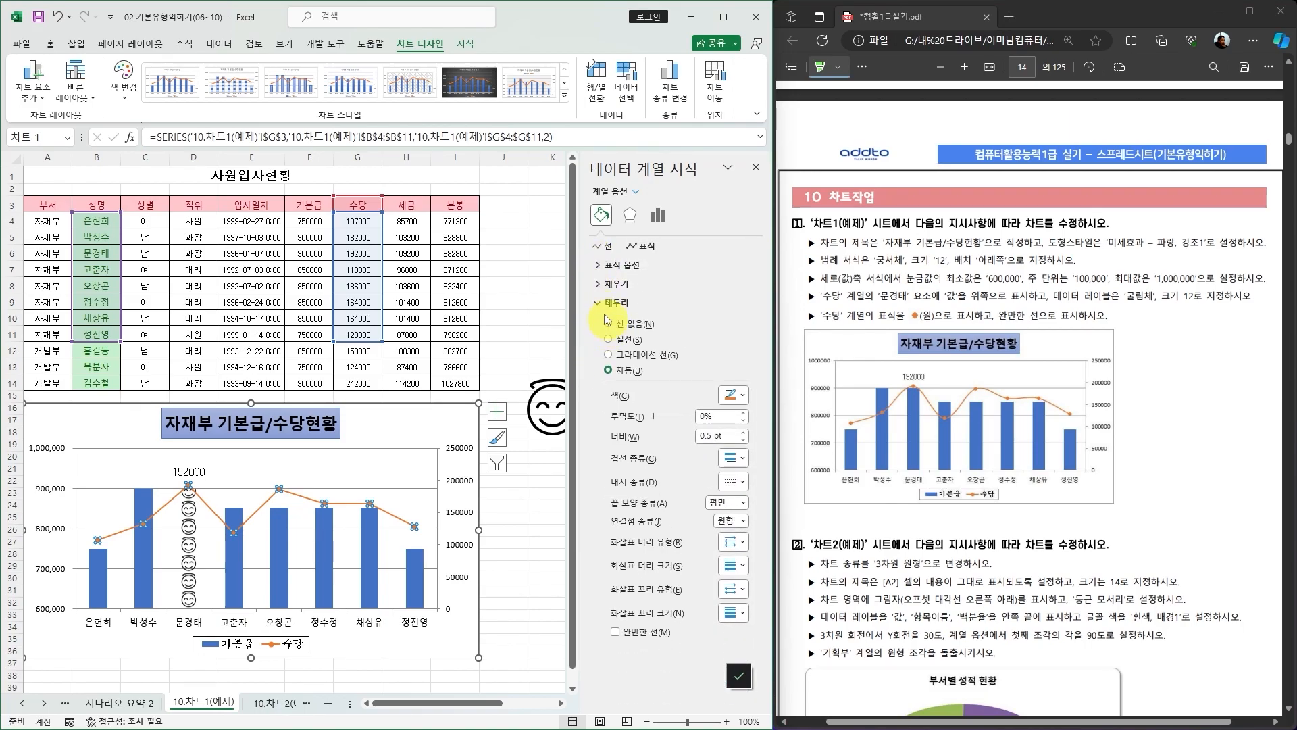
pyautogui.click(596, 303)
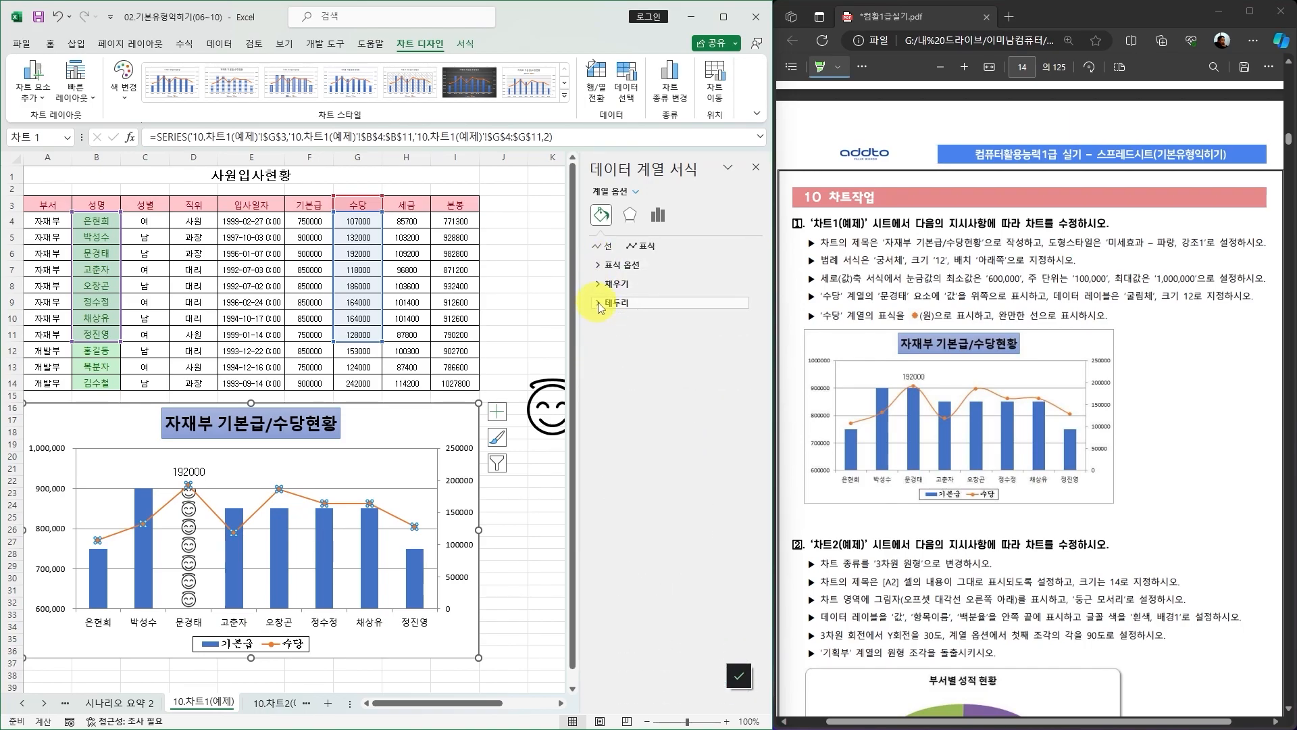
pyautogui.click(598, 304)
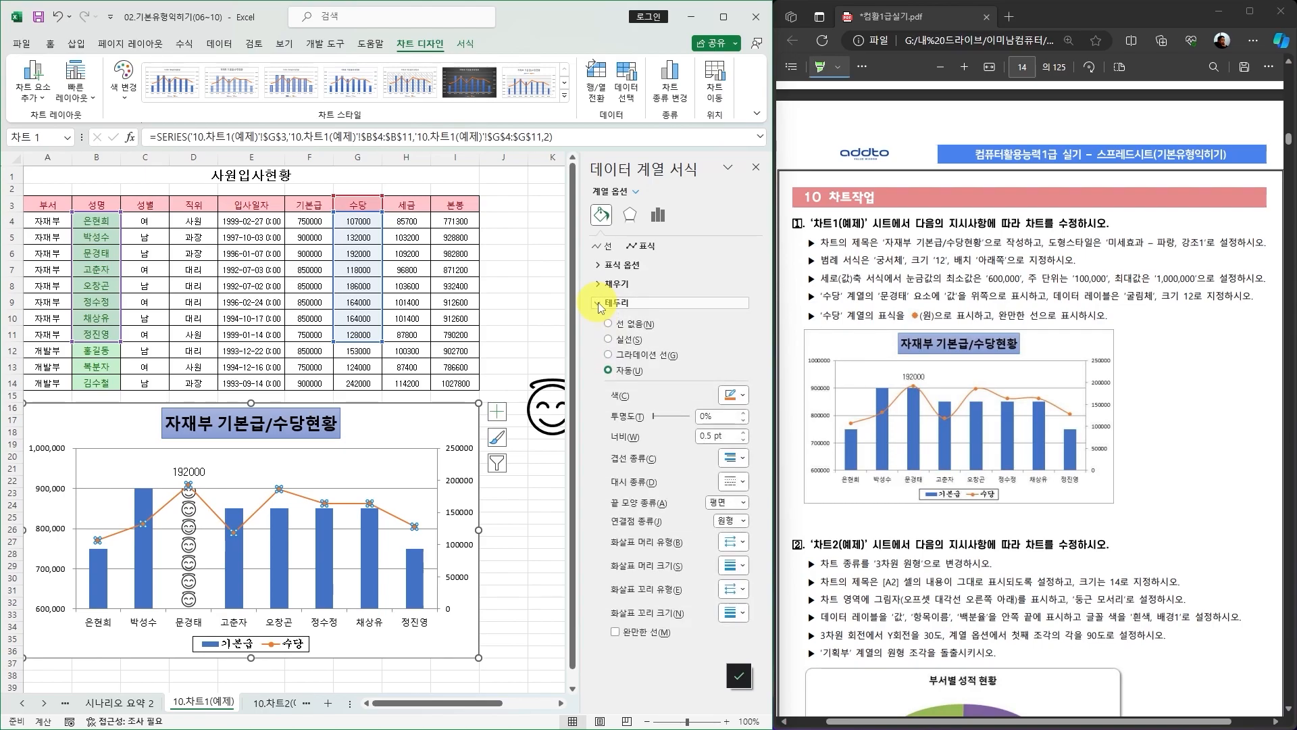
pyautogui.click(615, 633)
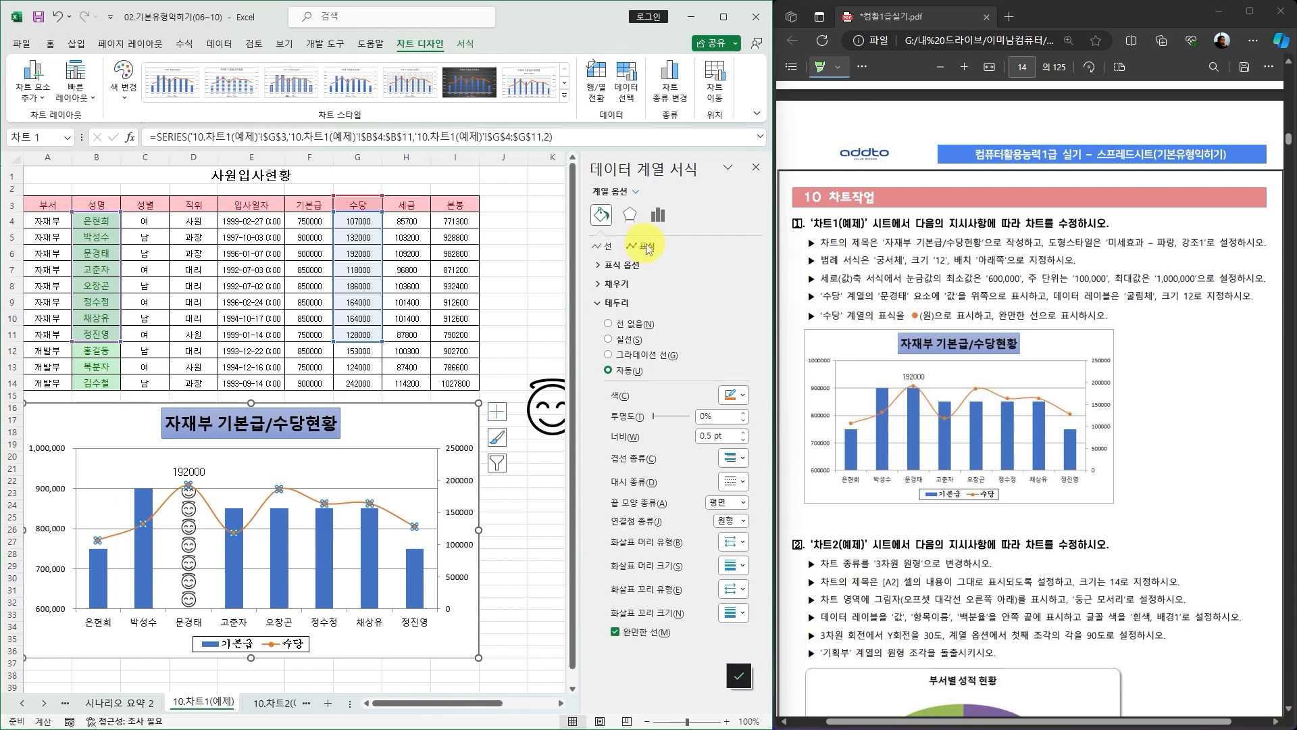
# Set the 수당 series marker size to 12 and close the formatting pane.
pyautogui.click(598, 266)
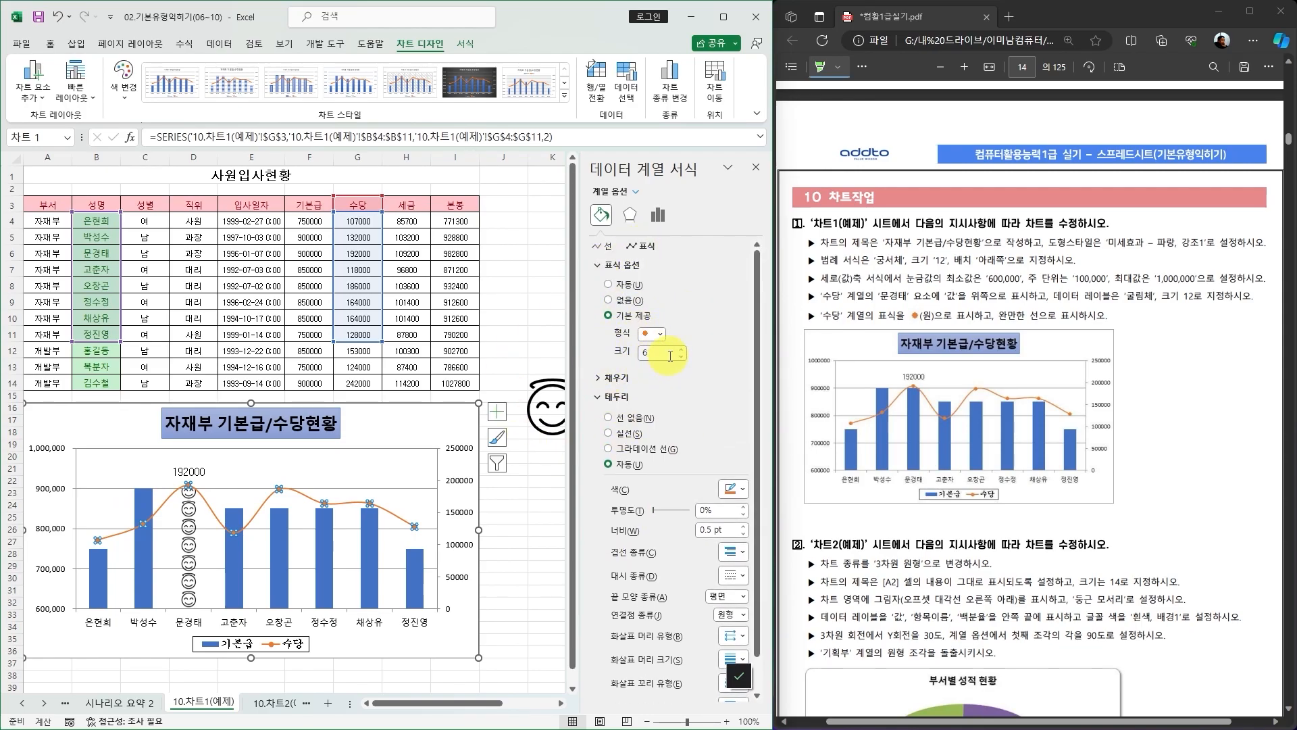
pyautogui.moveTo(665, 353); pyautogui.dragTo(624, 358)
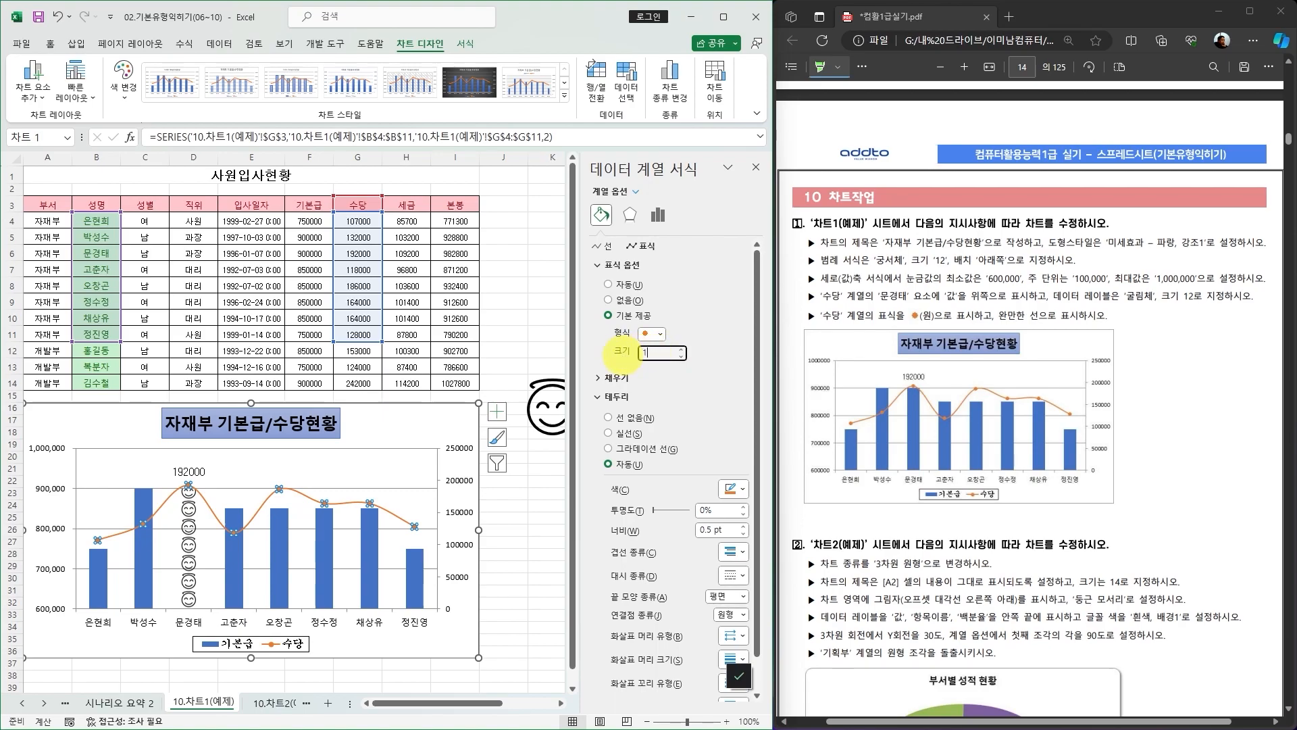
pyautogui.write('12')
pyautogui.press('Return')
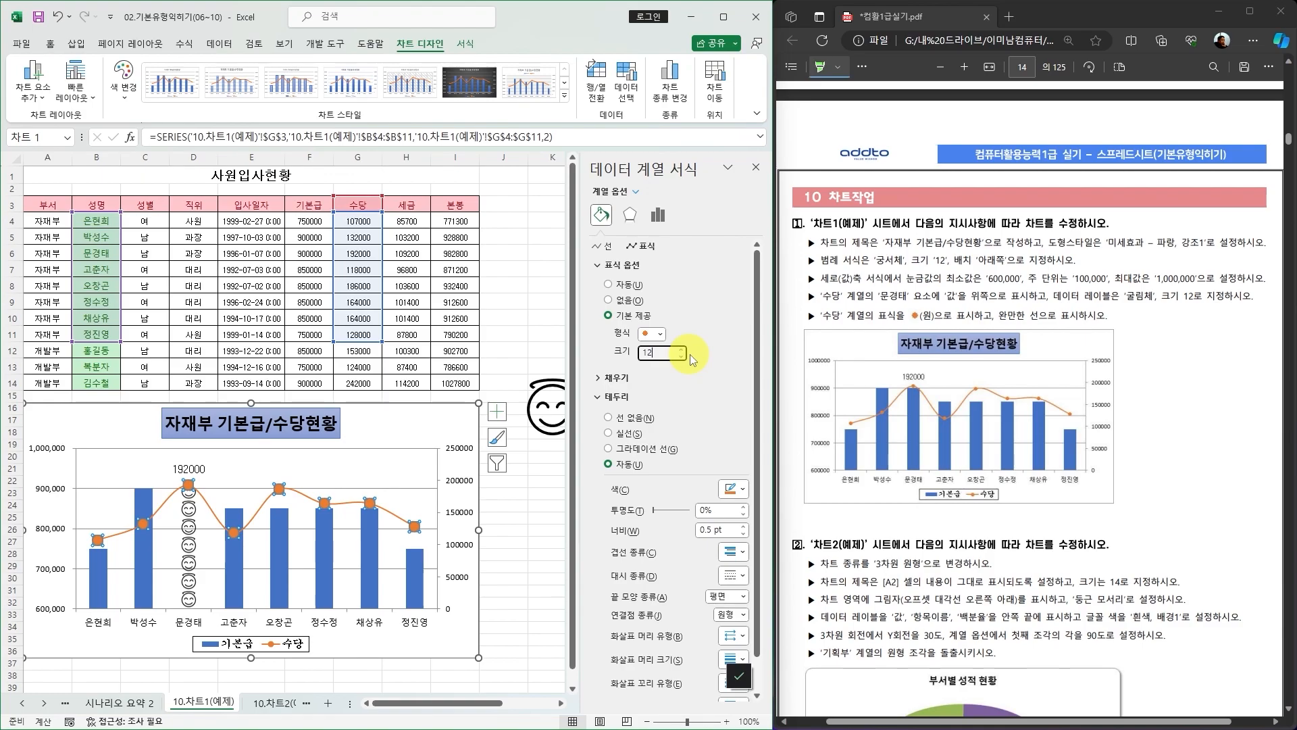
pyautogui.click(756, 166)
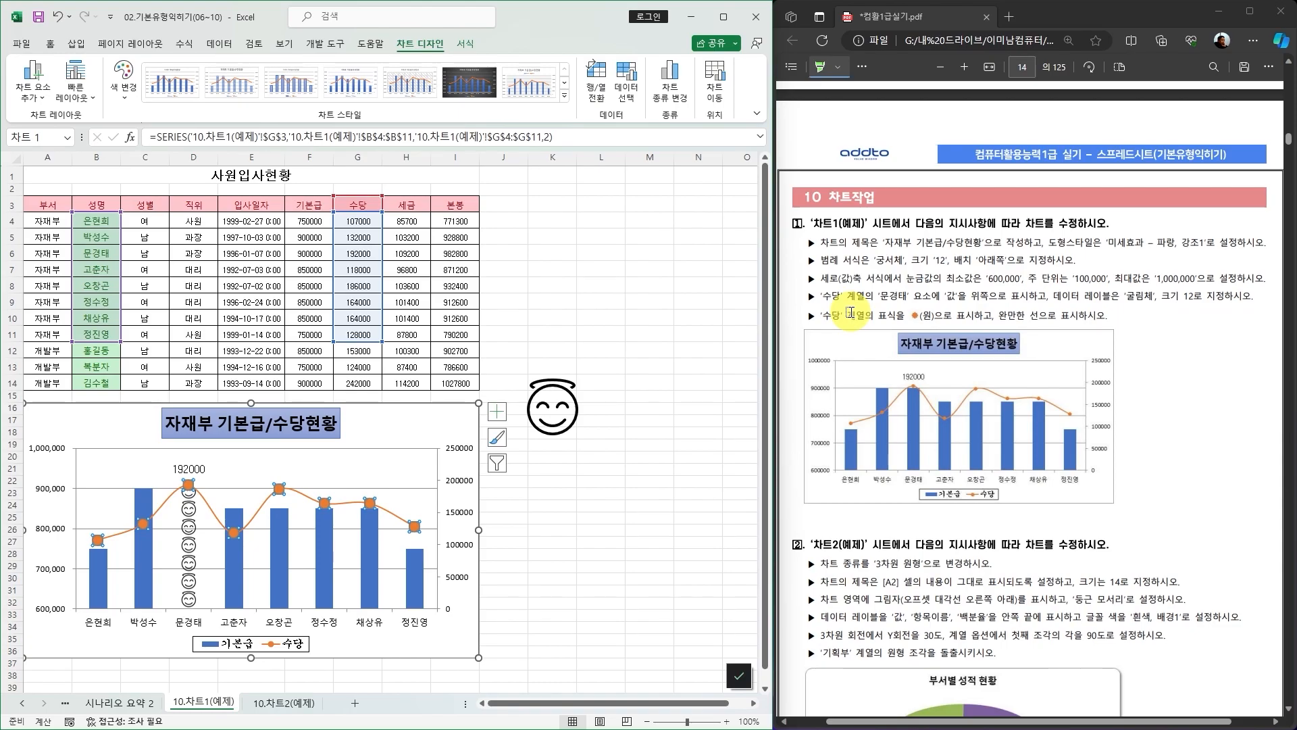
# Switch to the 10.차트2(예제) sheet and select its chart.
pyautogui.scroll(-6, 1051, 320)
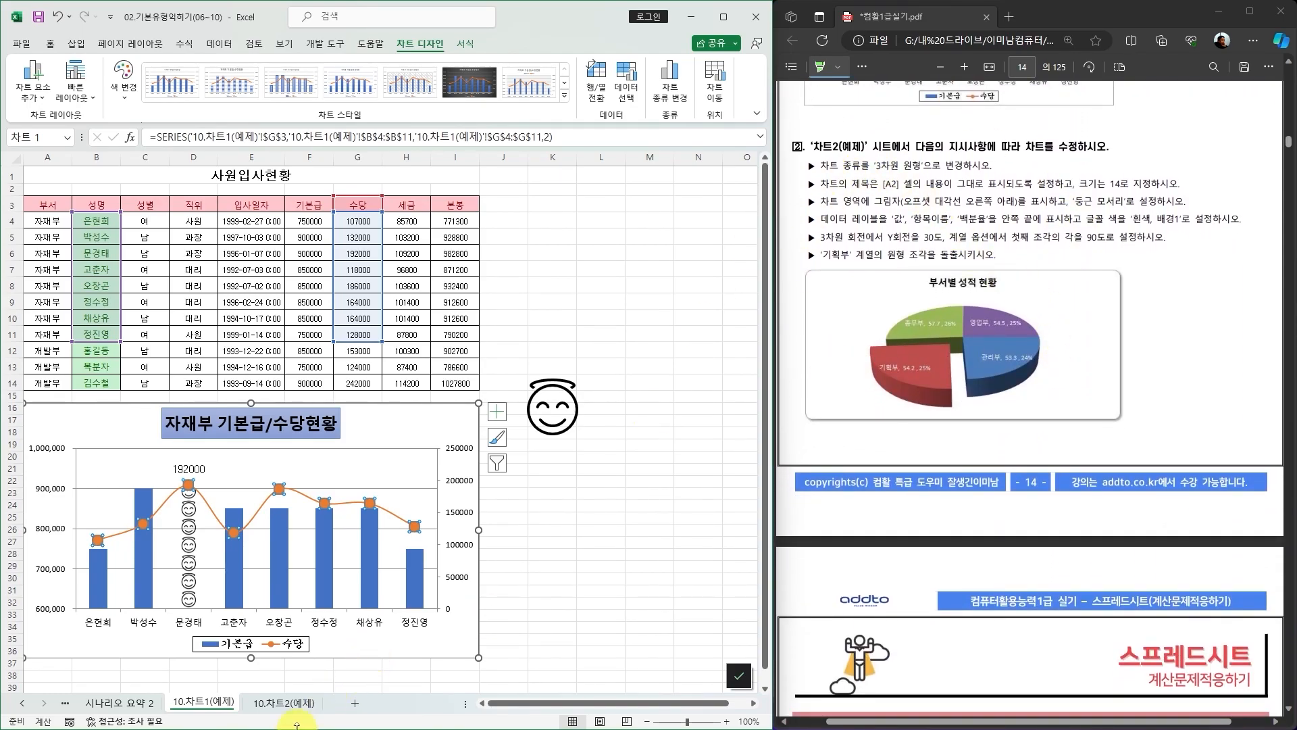
pyautogui.click(284, 703)
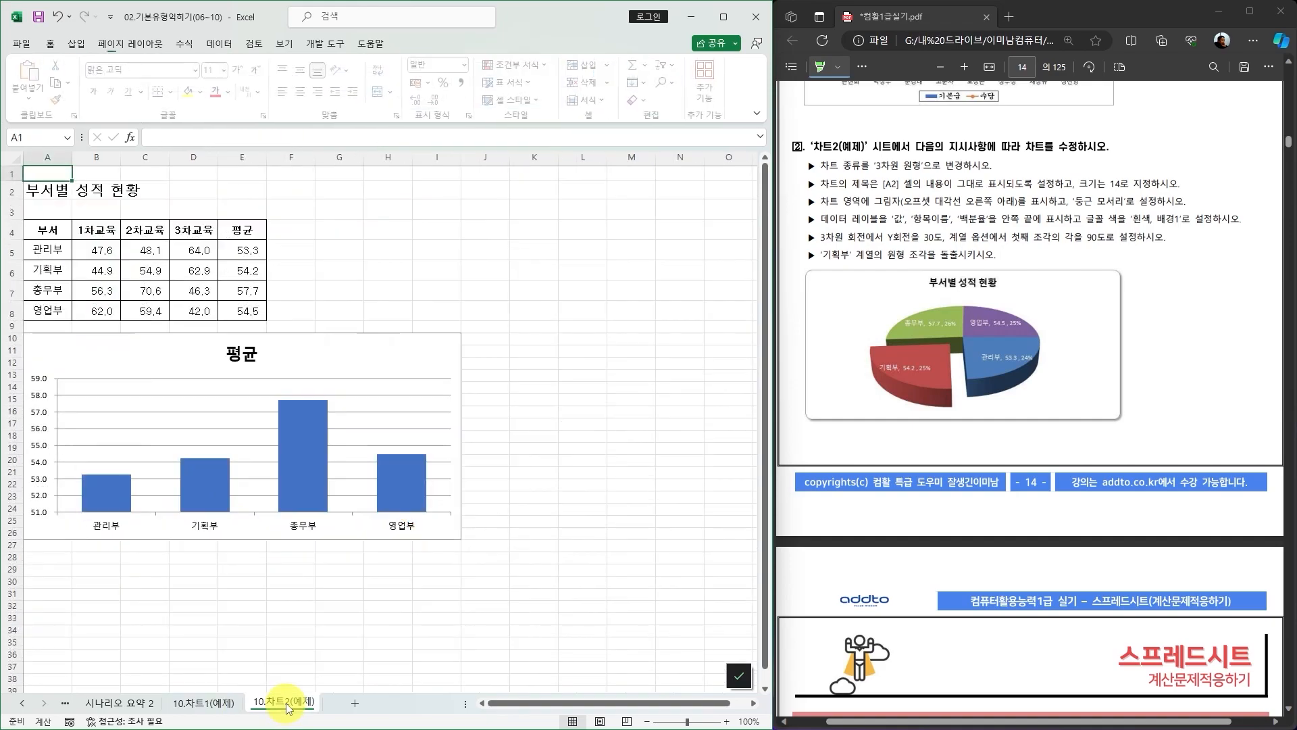
pyautogui.click(446, 348)
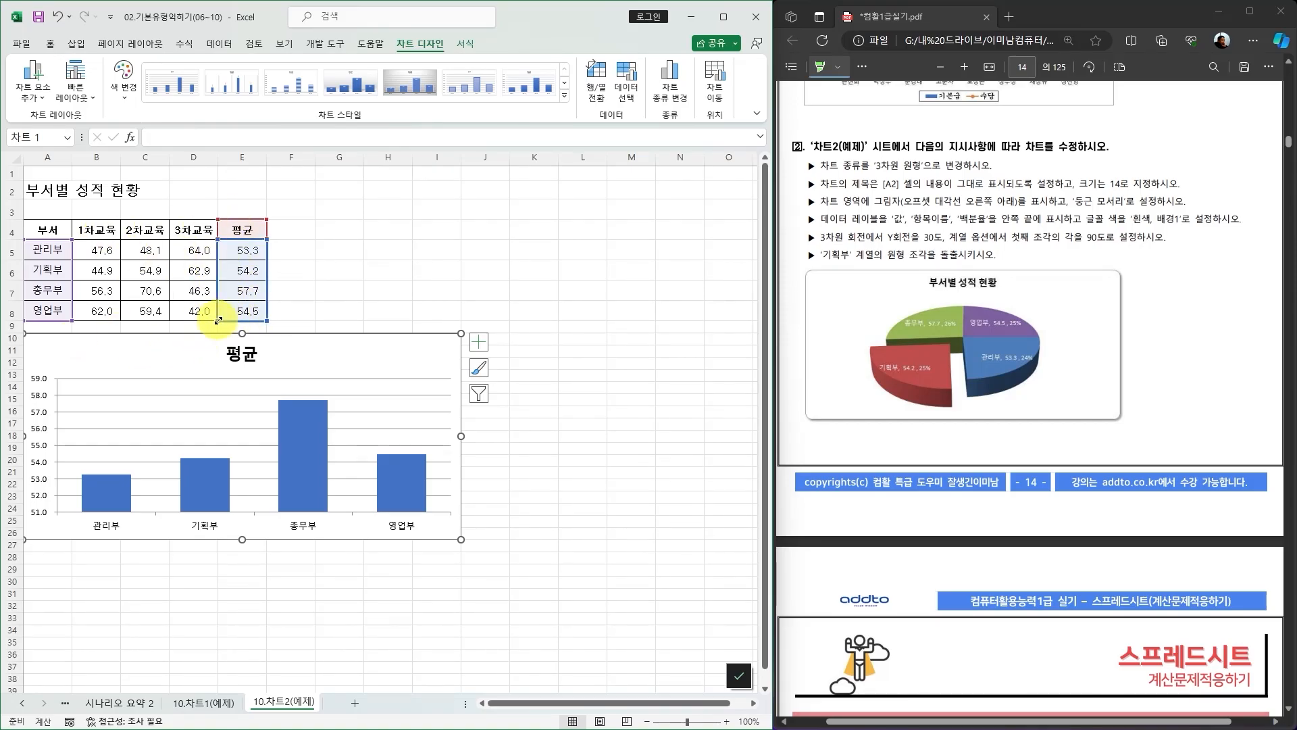
pyautogui.moveTo(212, 321); pyautogui.dragTo(87, 323)
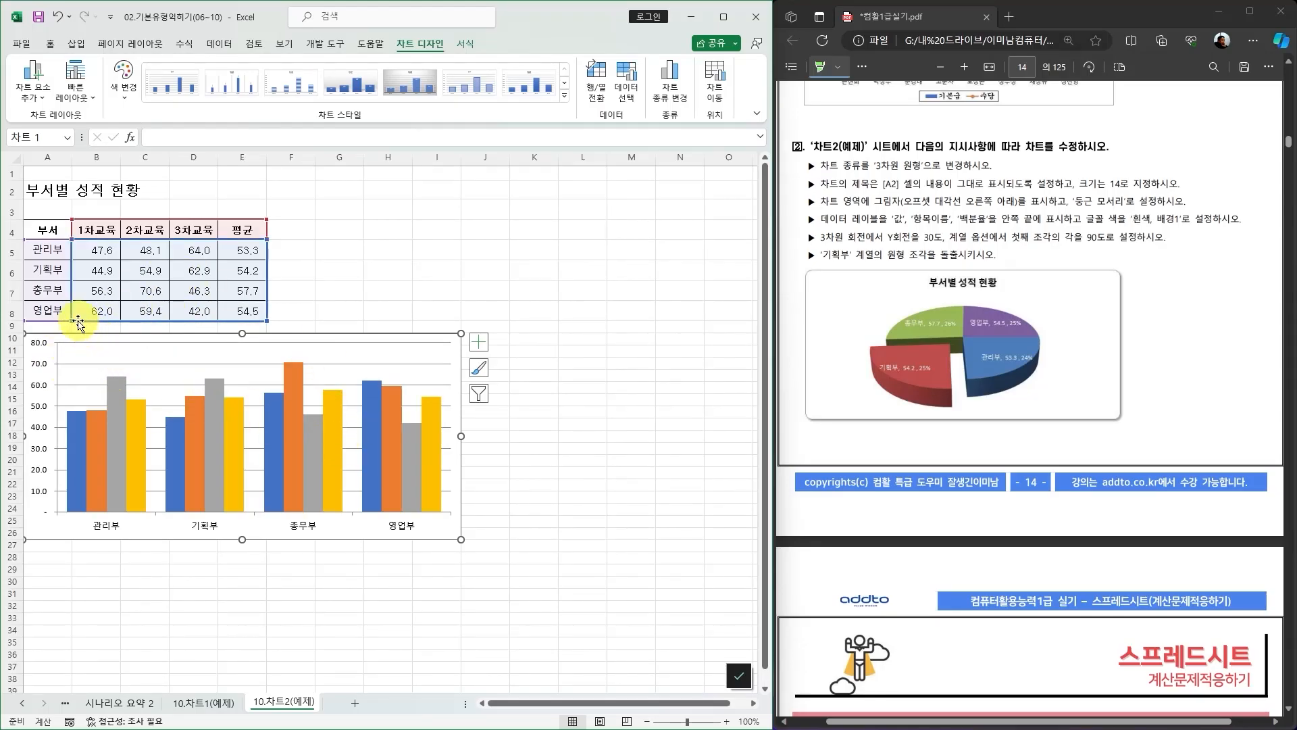
pyautogui.moveTo(71, 318); pyautogui.dragTo(71, 279)
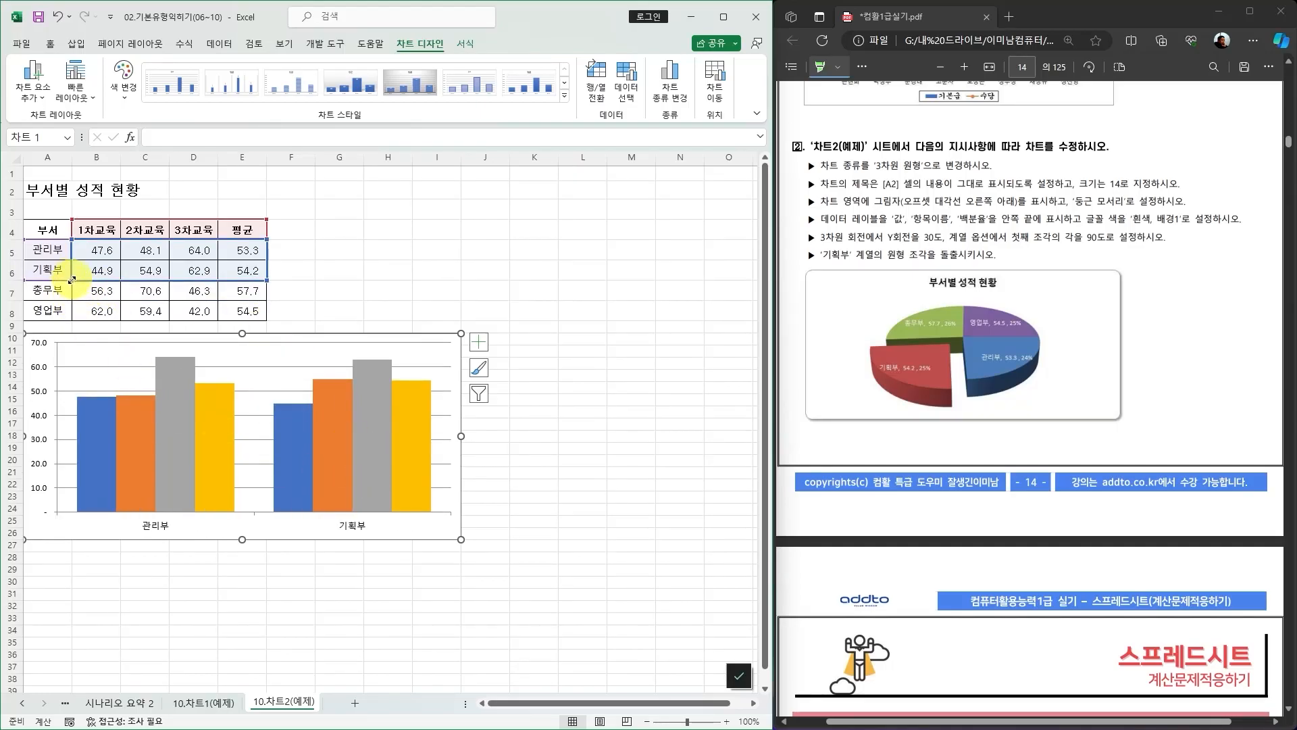
pyautogui.moveTo(71, 279); pyautogui.dragTo(196, 318)
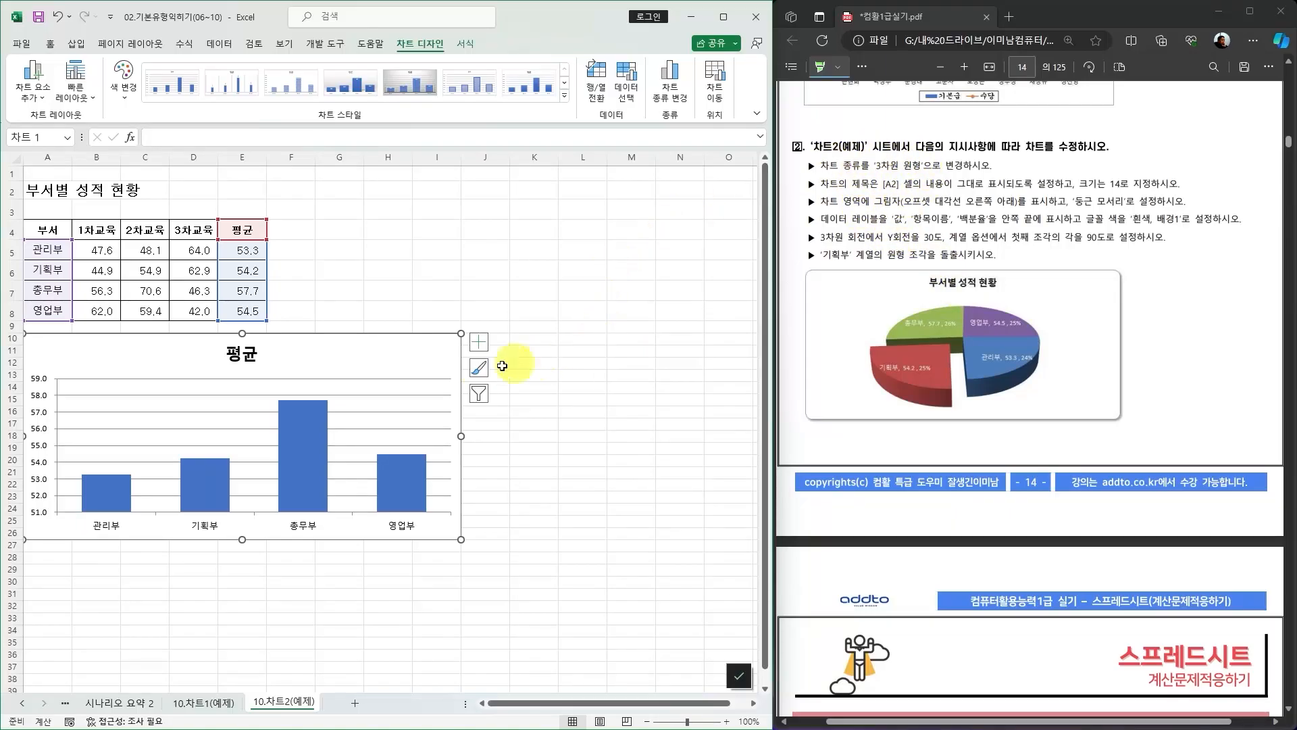
# Change the chart type to 3차원 원형 (3D pie).
pyautogui.rightClick(411, 349)
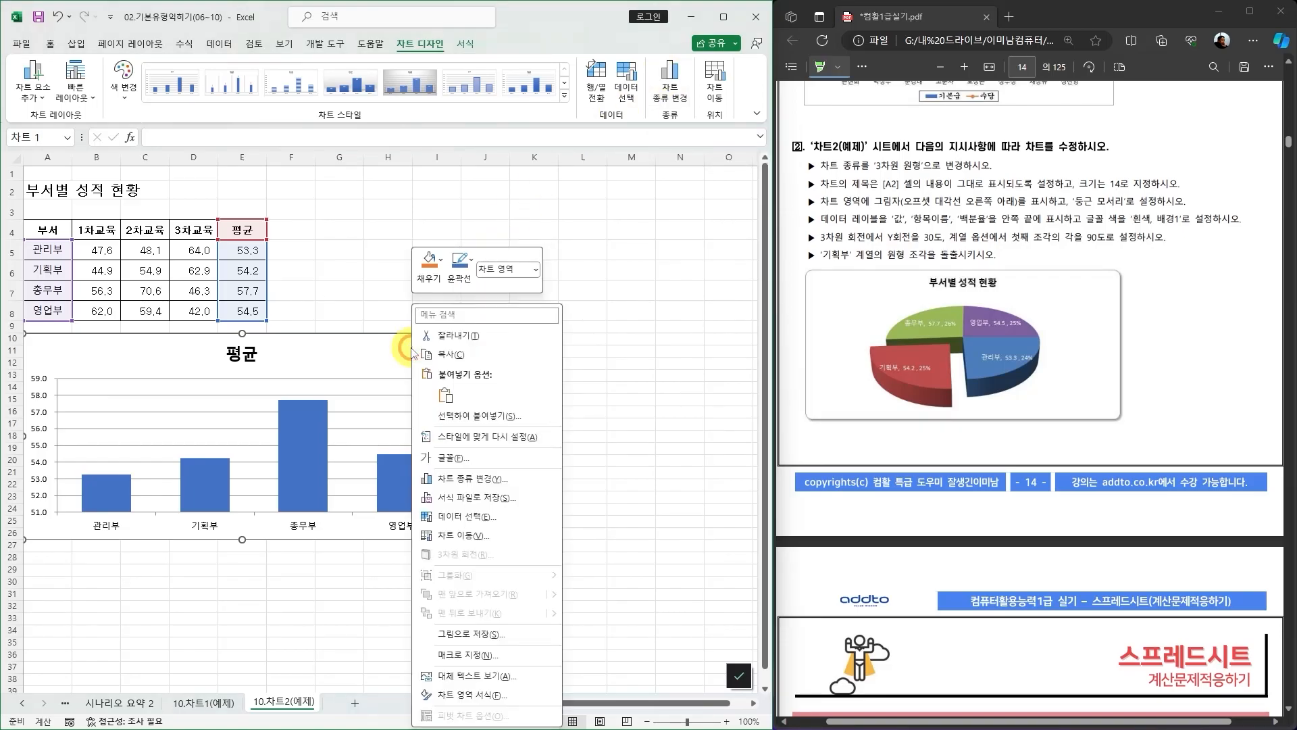
pyautogui.click(468, 480)
pyautogui.moveTo(422, 181); pyautogui.dragTo(508, 238)
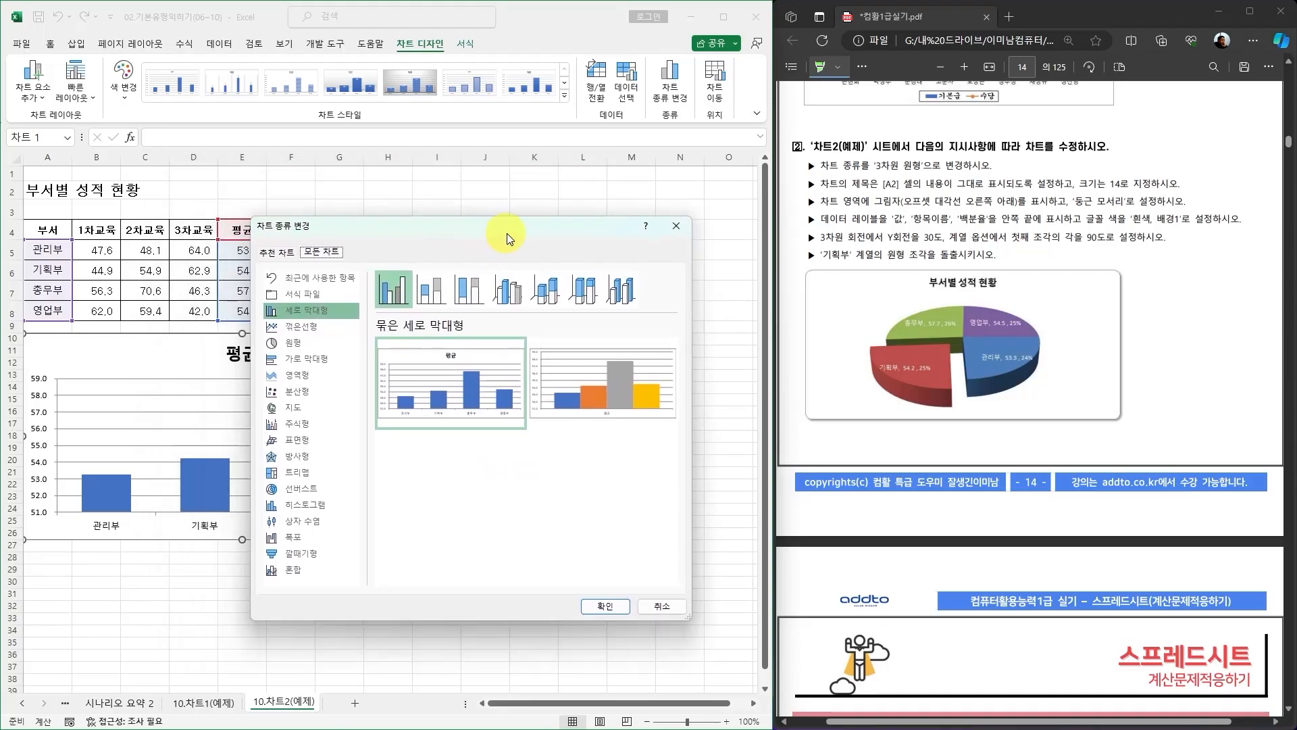
pyautogui.click(293, 346)
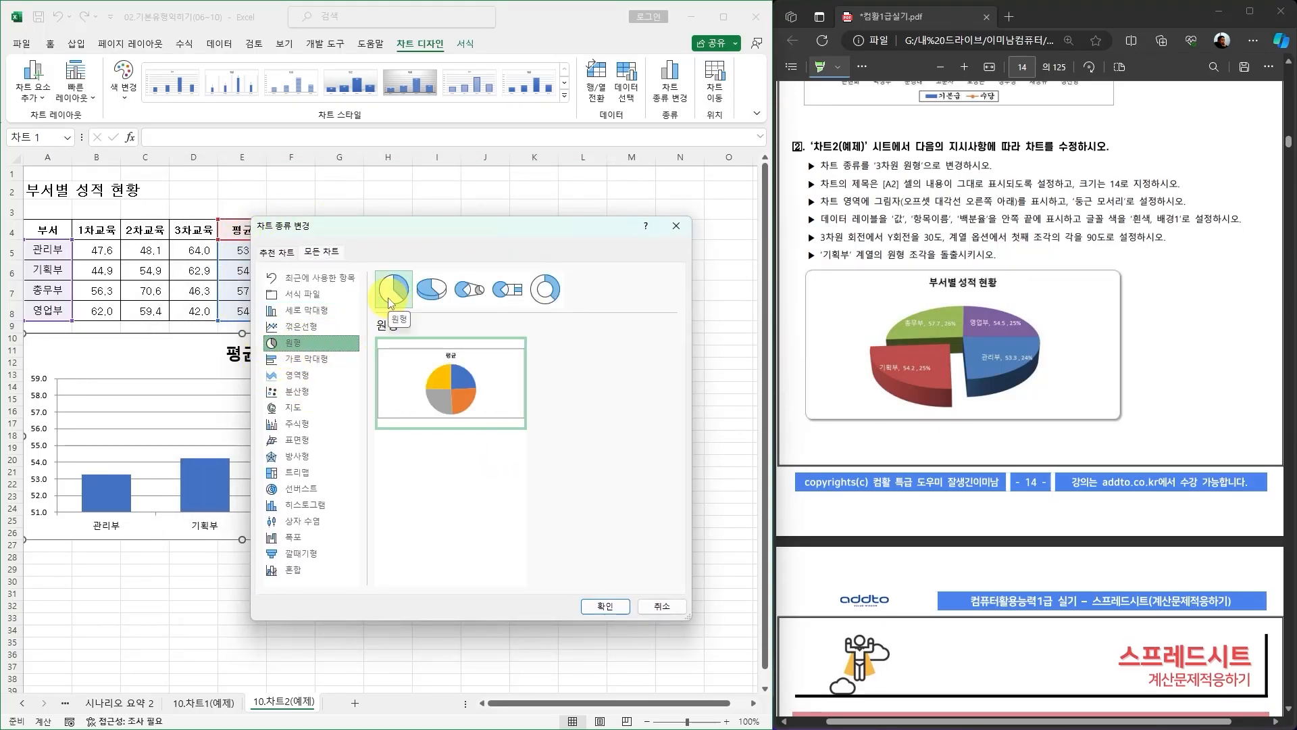
pyautogui.click(432, 296)
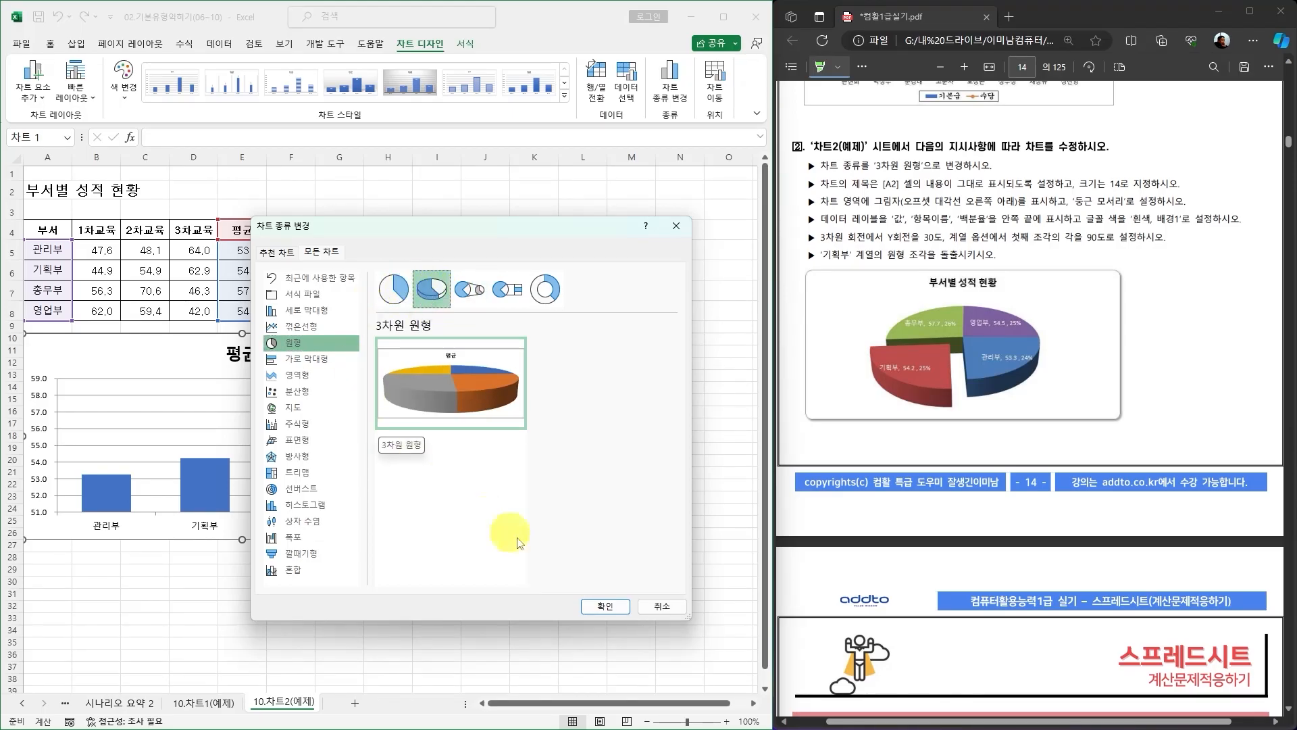
pyautogui.click(606, 606)
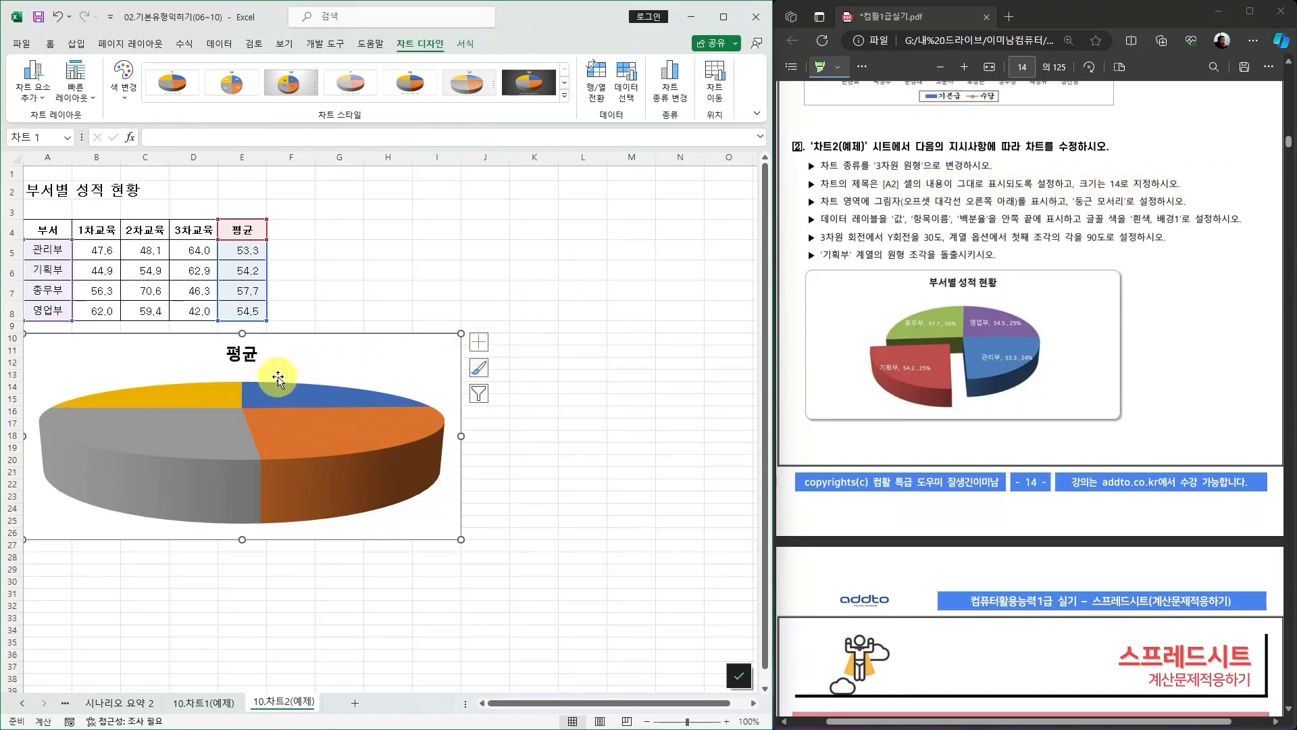
# Link the chart title to cell A2 so it shows that cell's text.
pyautogui.click(256, 358)
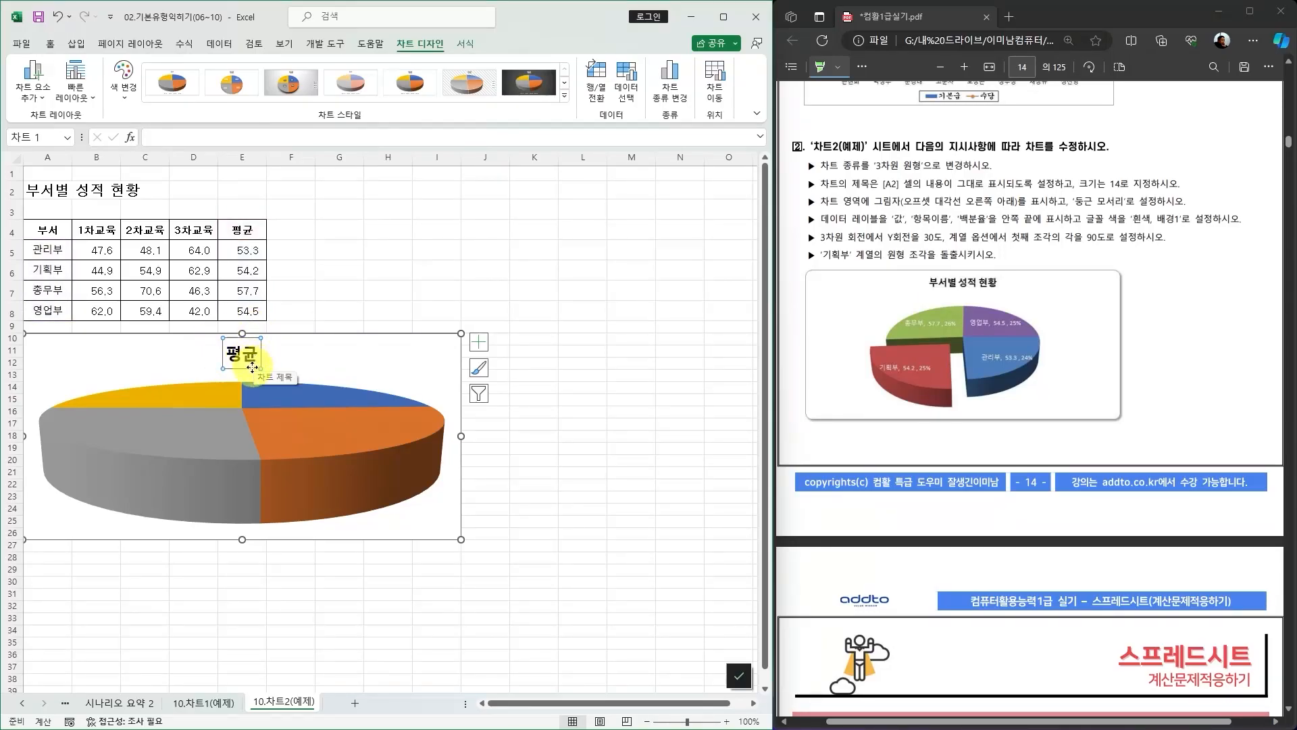
pyautogui.click(162, 137)
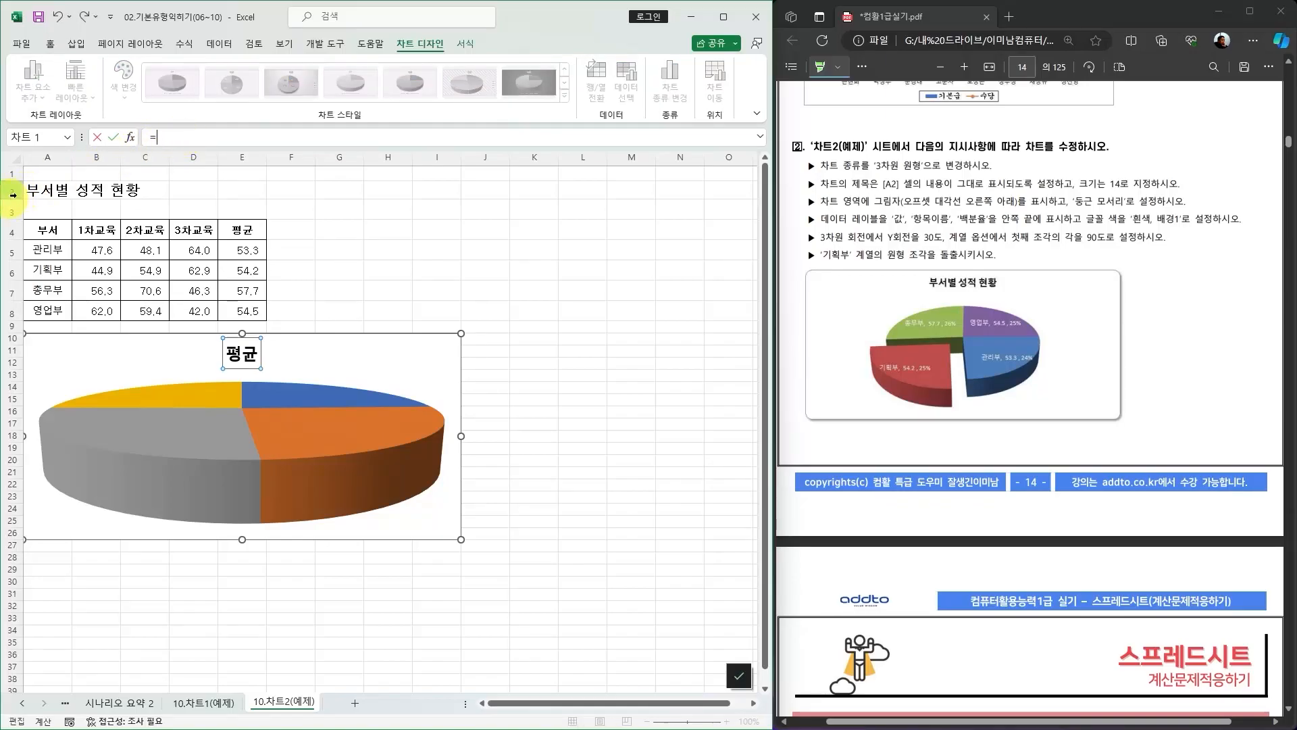
pyautogui.click(37, 190)
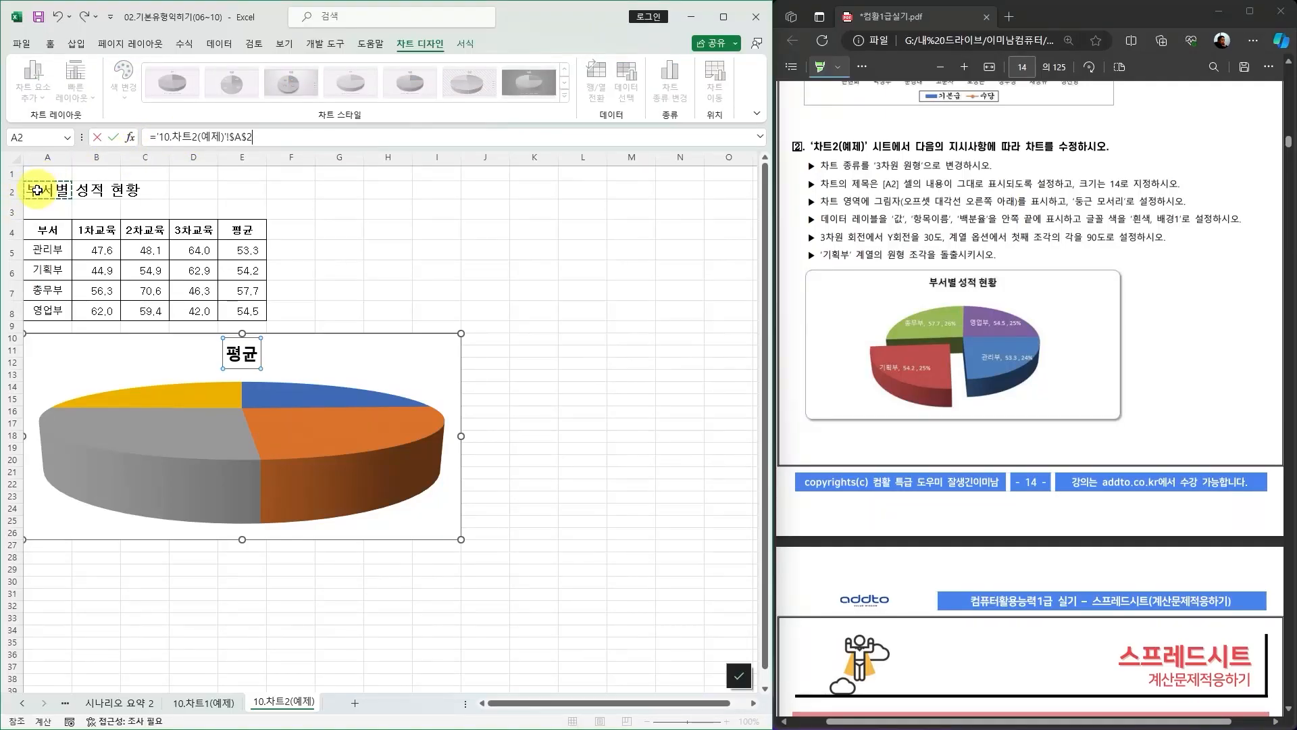
pyautogui.press('Return')
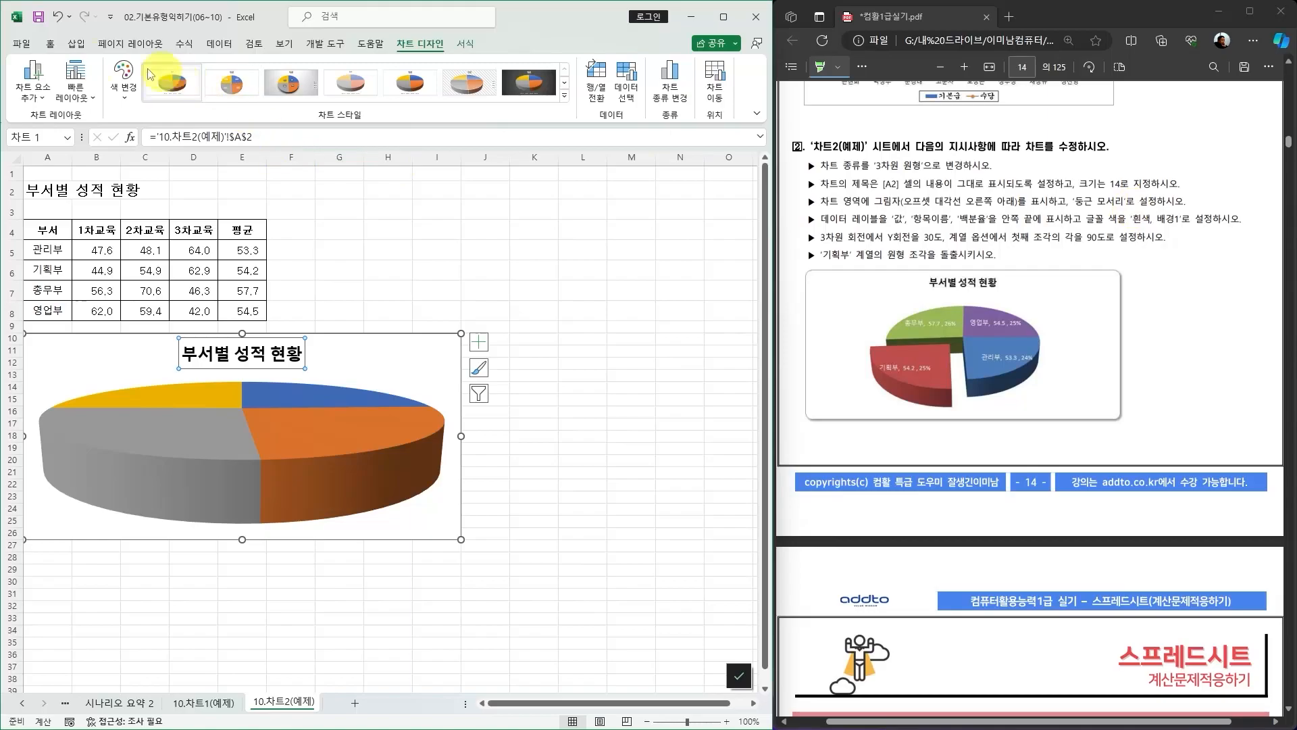
# Set the chart title's font size to 14.
pyautogui.click(51, 47)
pyautogui.click(215, 70)
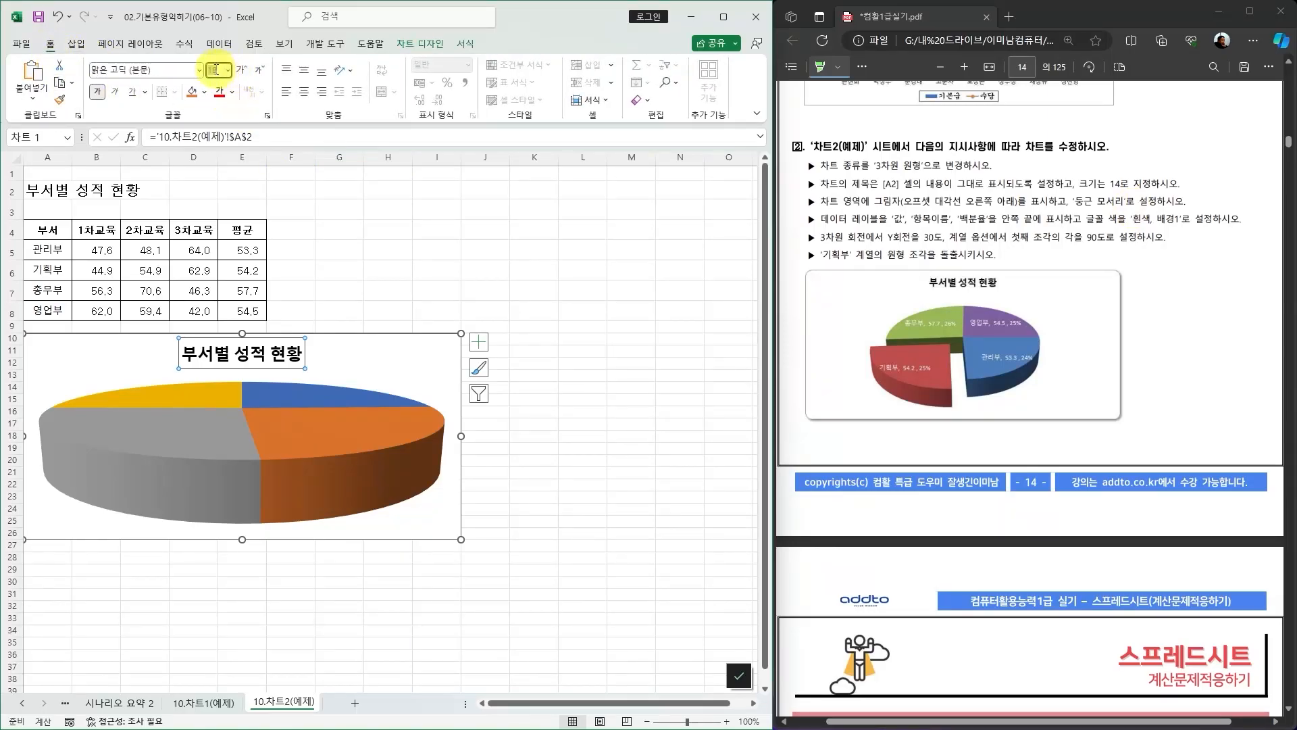
pyautogui.write('14')
pyautogui.press('Return')
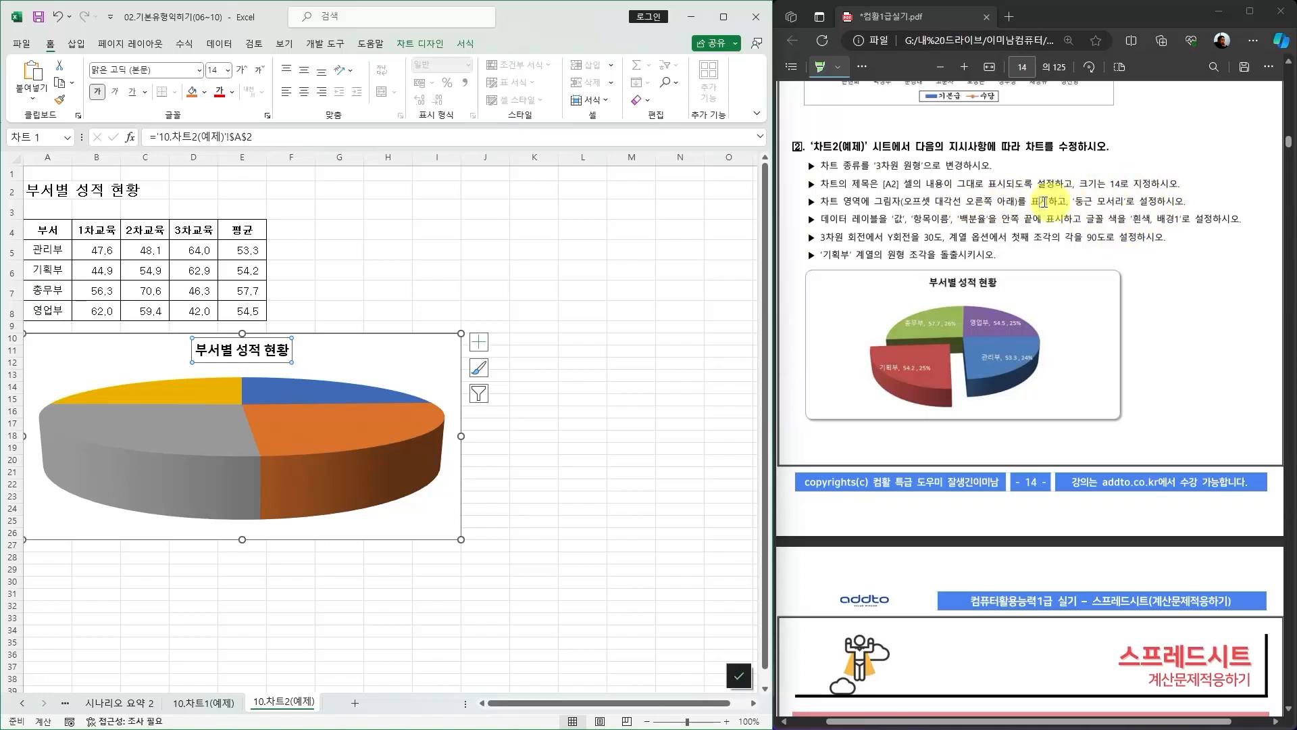
# Open the chart area formatting and turn on rounded corners (둥근 모서리).
pyautogui.click(448, 525)
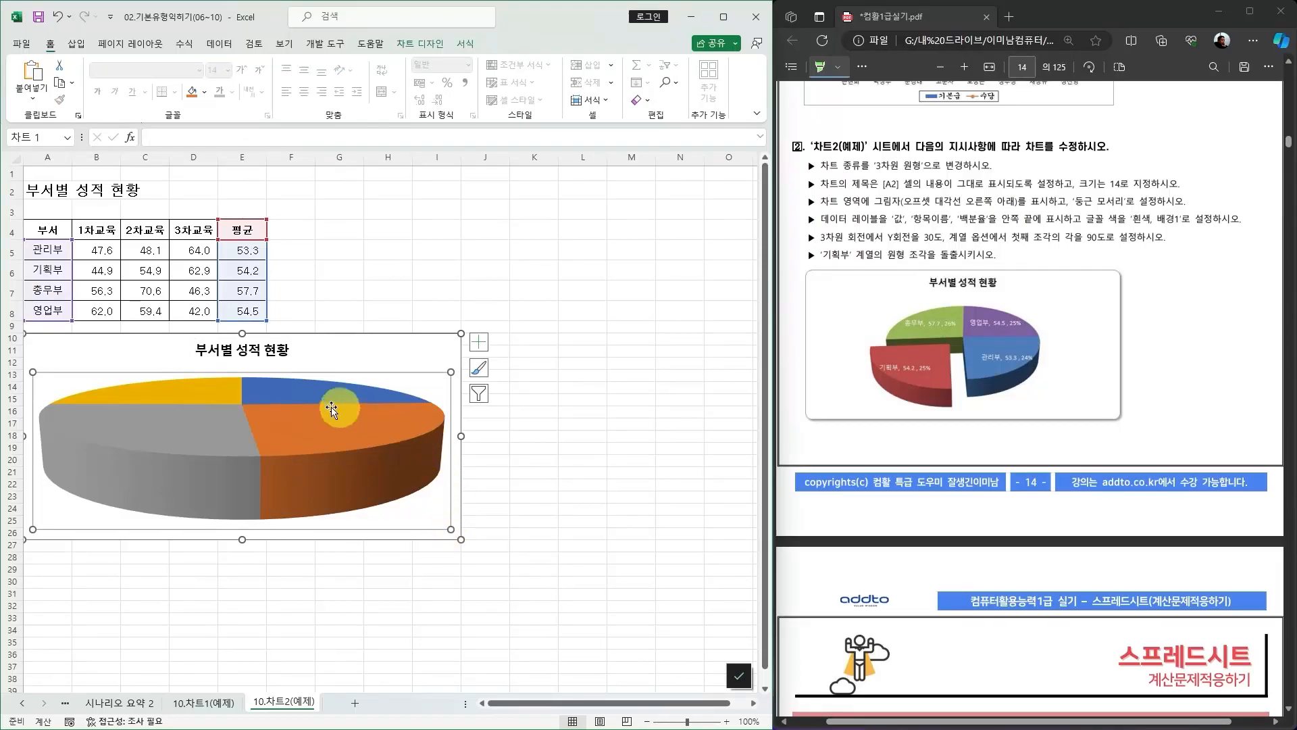
pyautogui.click(443, 345)
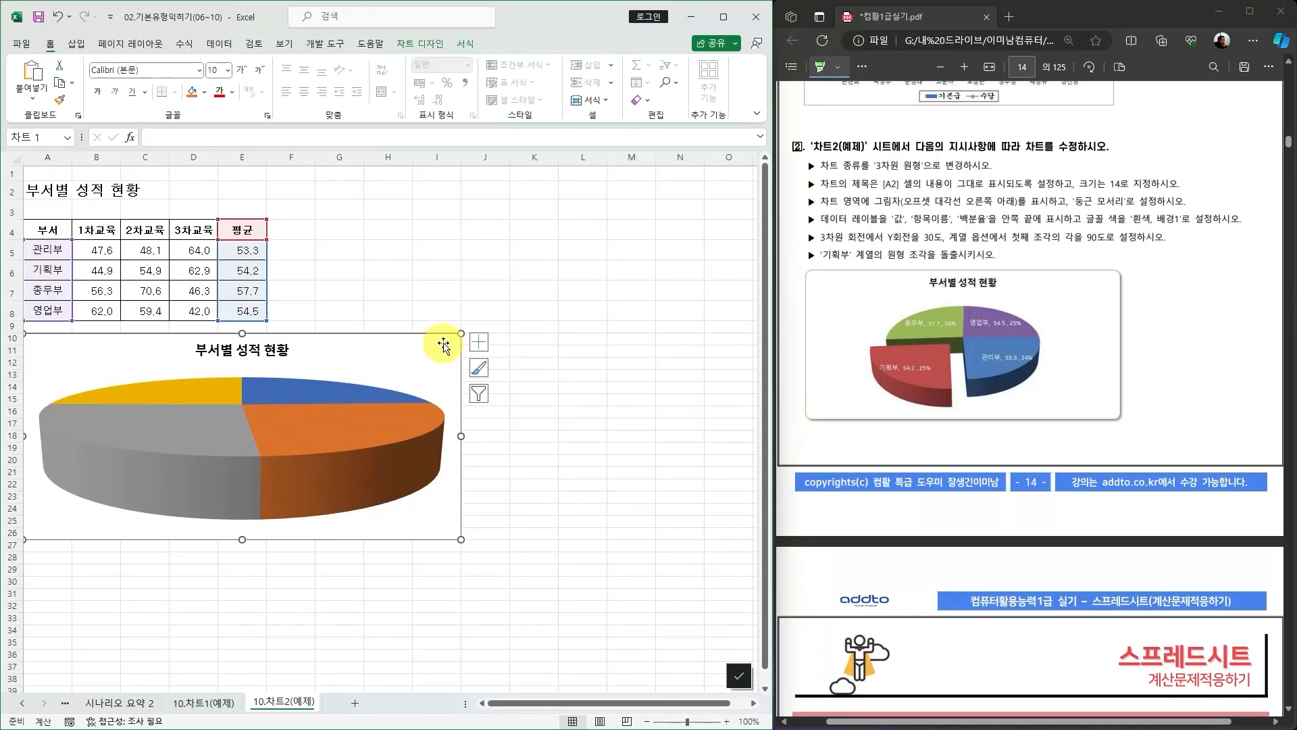
pyautogui.rightClick(443, 345)
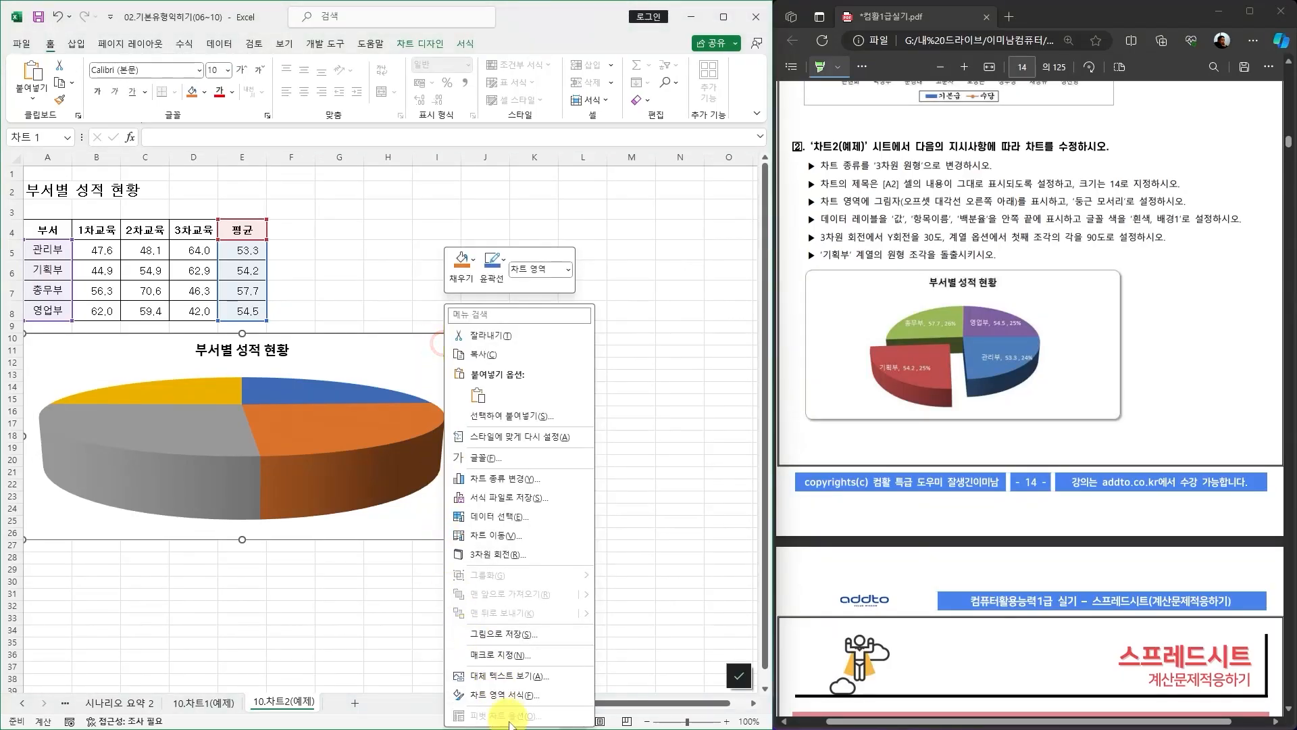
pyautogui.click(508, 696)
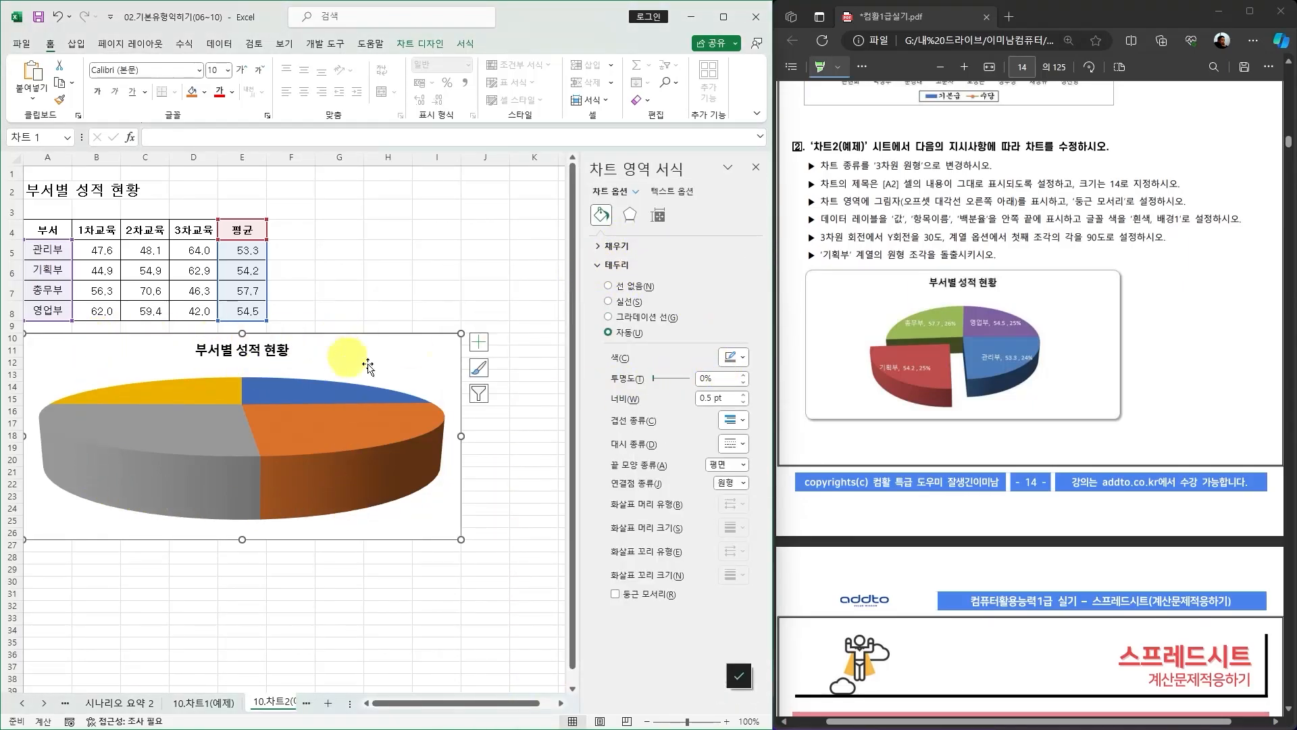
pyautogui.click(615, 595)
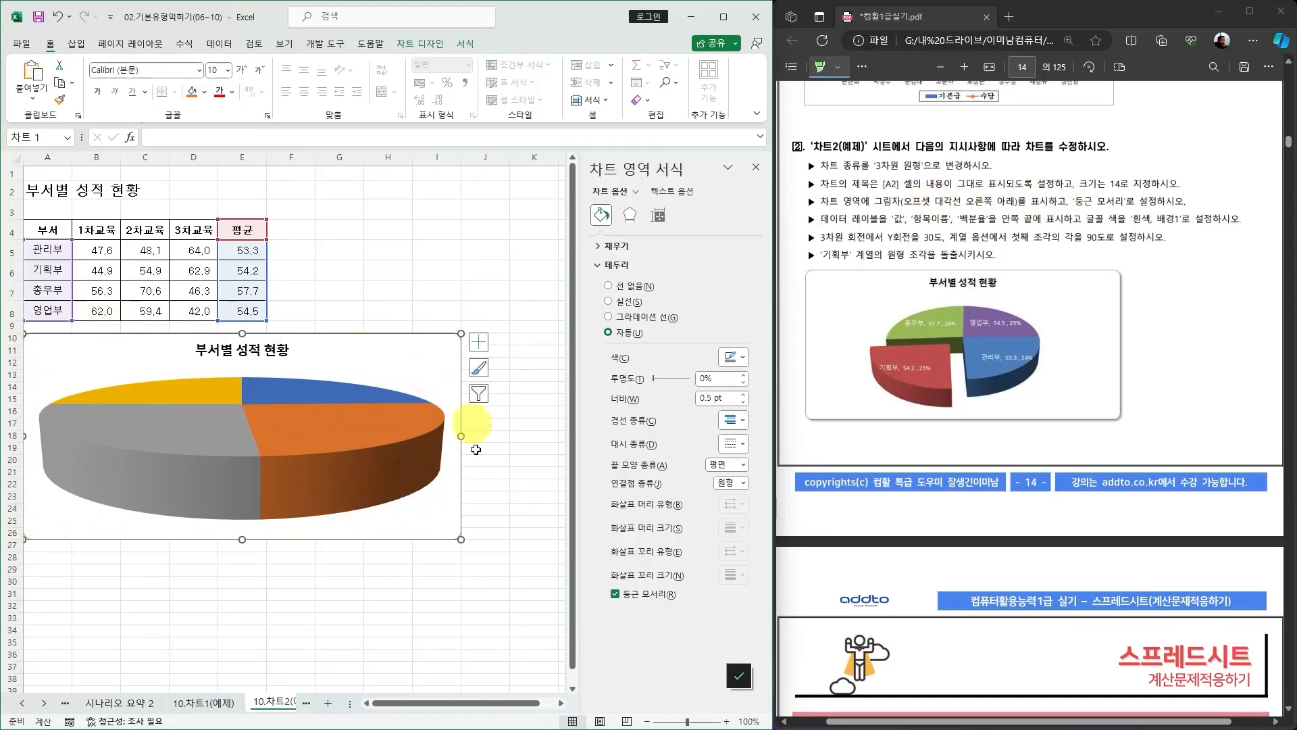
pyautogui.click(466, 45)
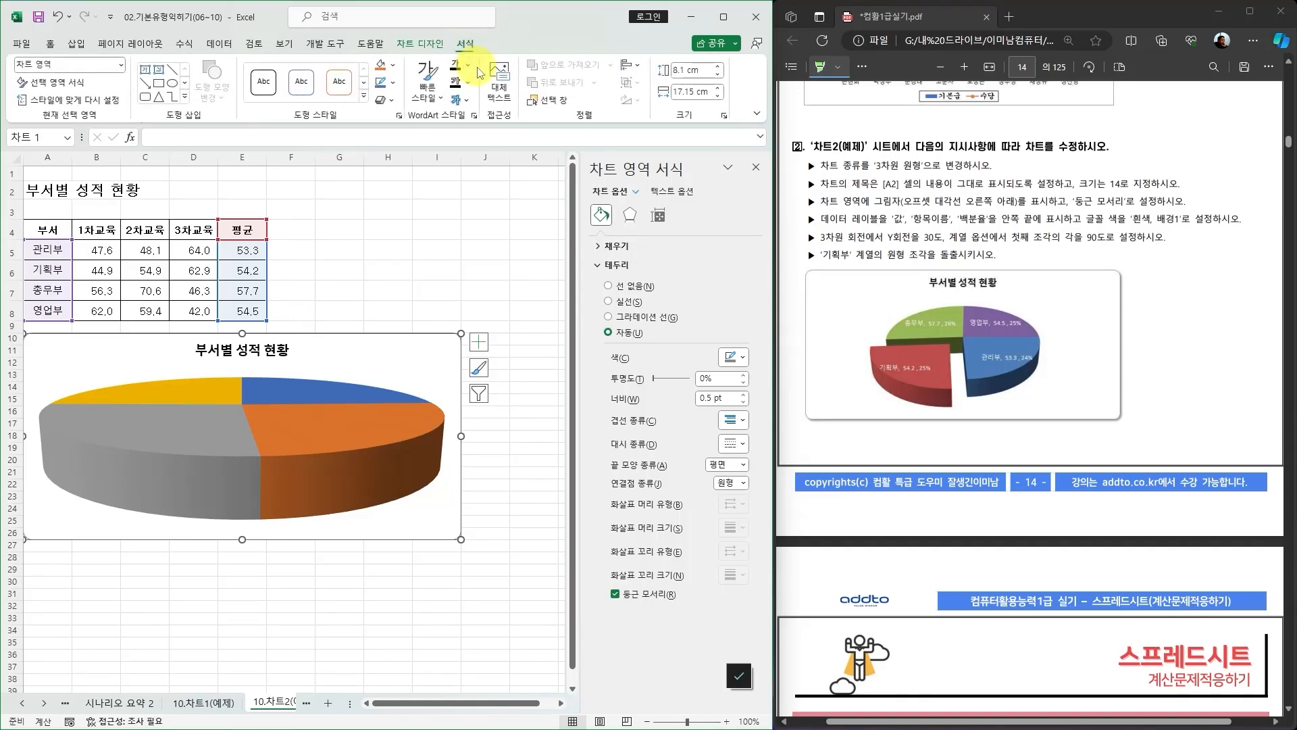
pyautogui.click(394, 101)
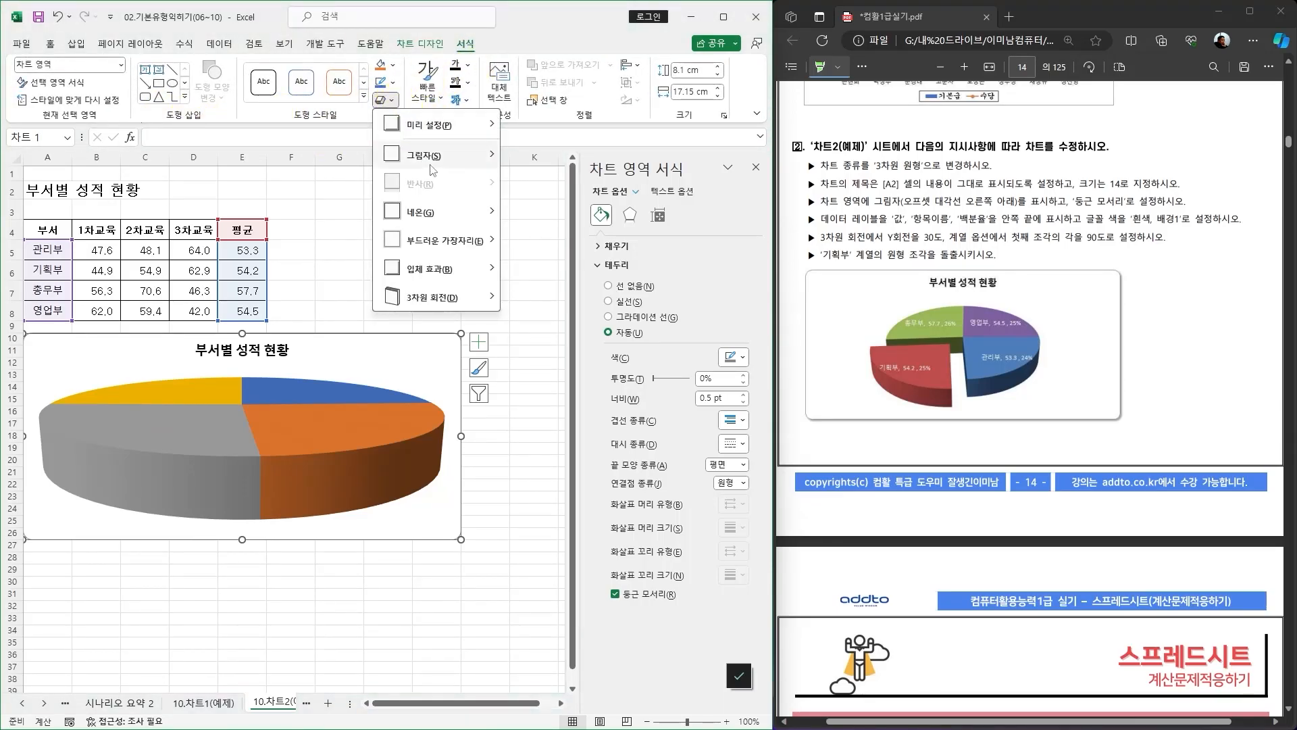
pyautogui.moveTo(415, 156)
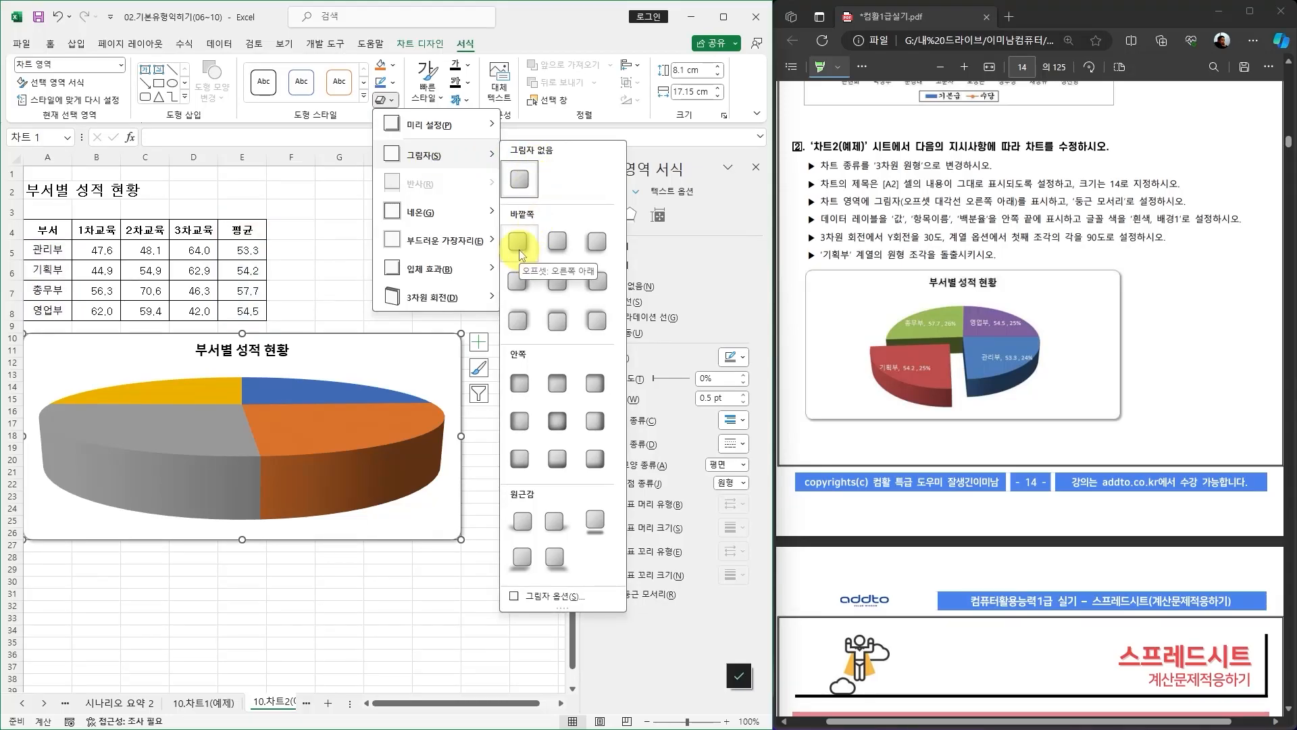
pyautogui.click(564, 22)
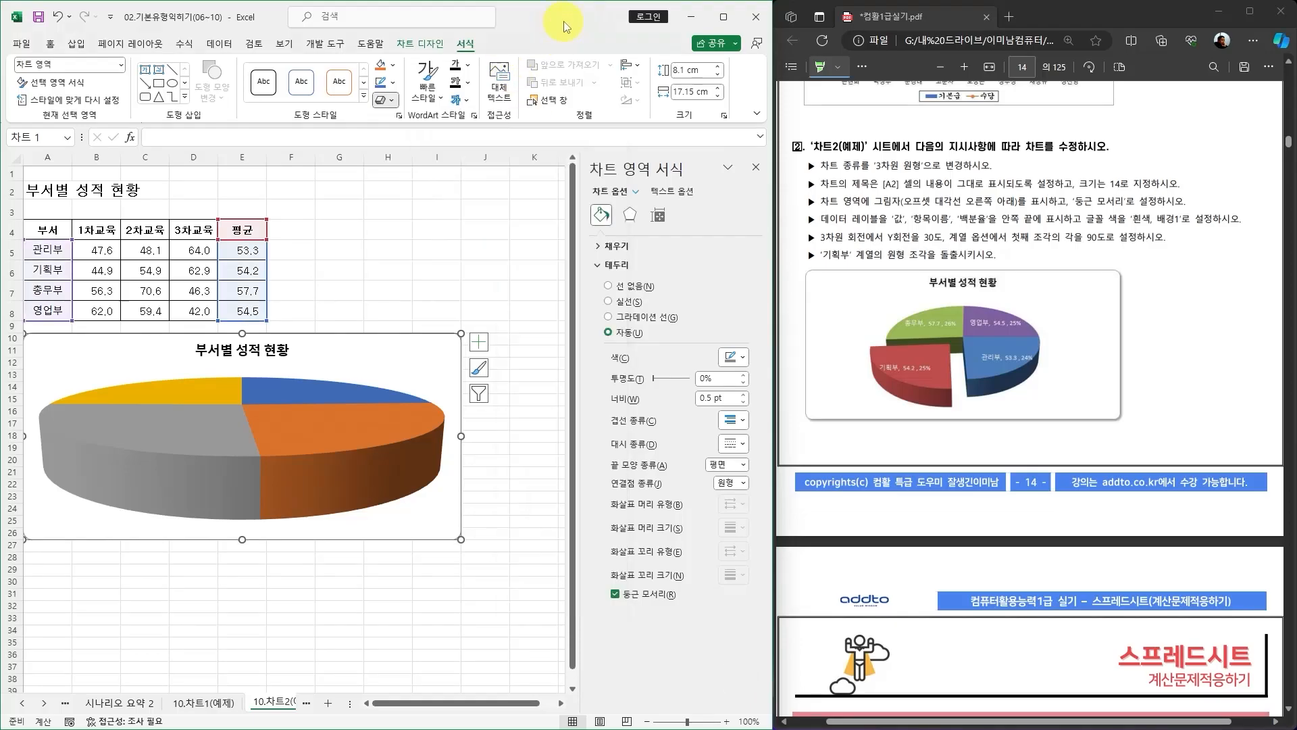
# Apply the outer shadow preset 오프셋: 오른쪽 아래 to the chart area and close the formatting pane.
pyautogui.click(630, 215)
pyautogui.click(598, 247)
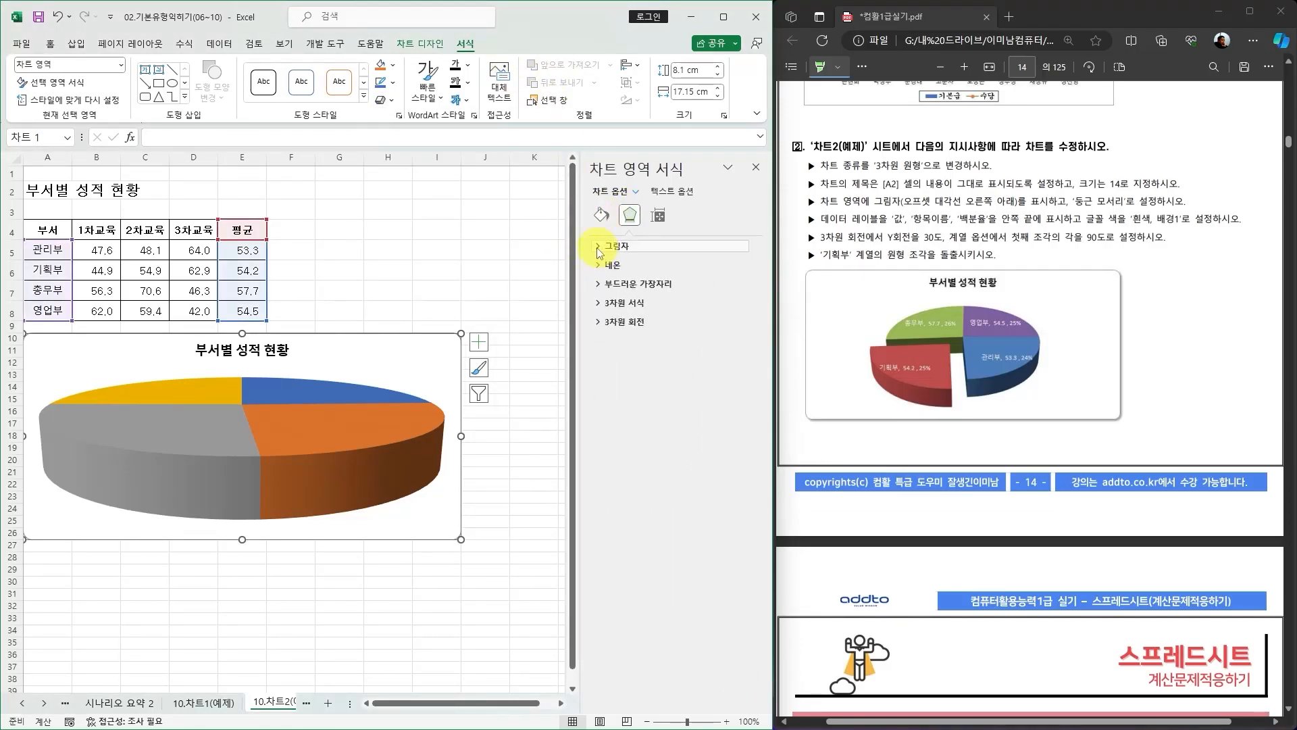
pyautogui.click(744, 270)
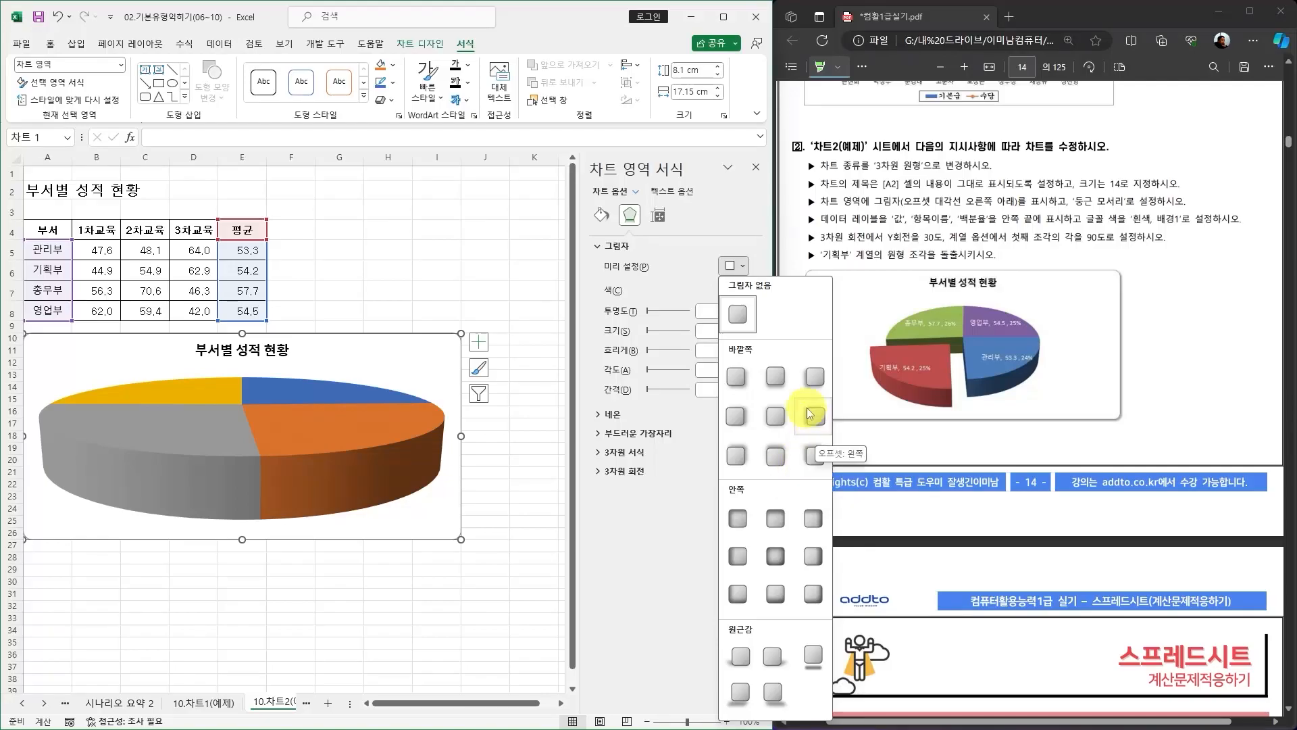
pyautogui.click(737, 376)
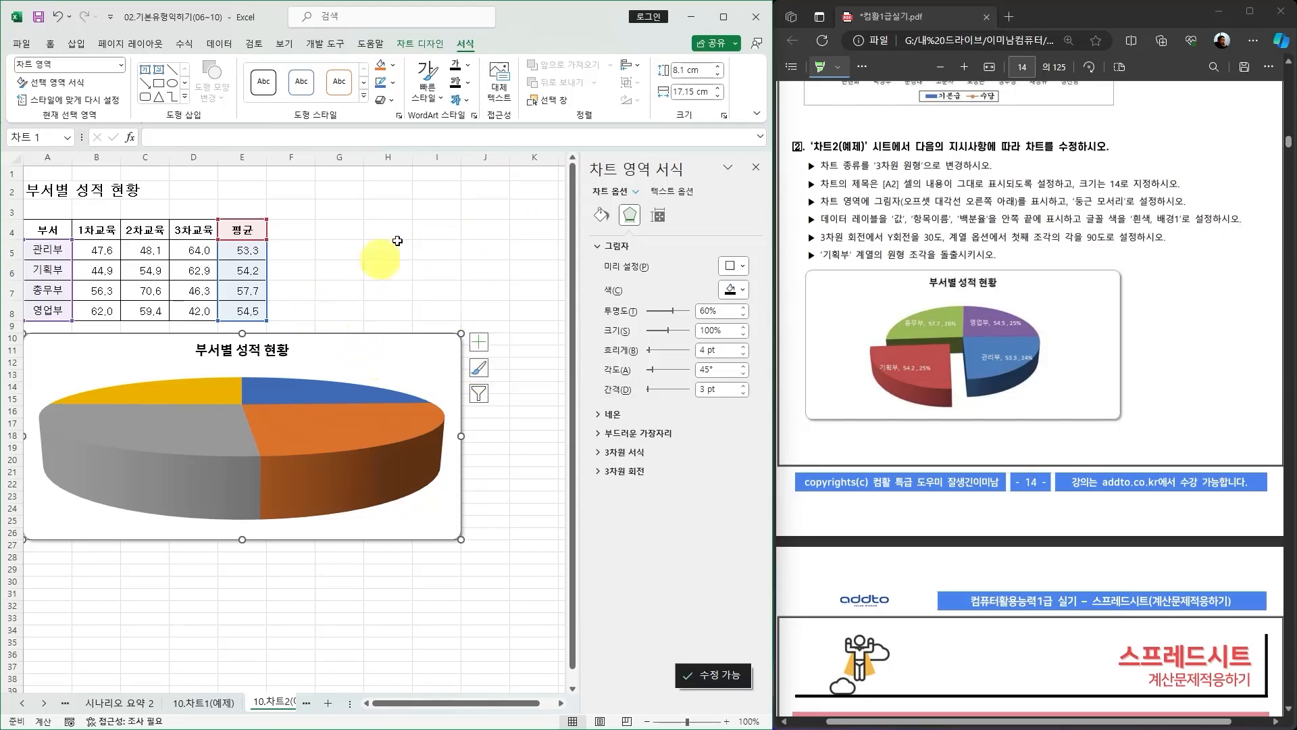
pyautogui.click(755, 167)
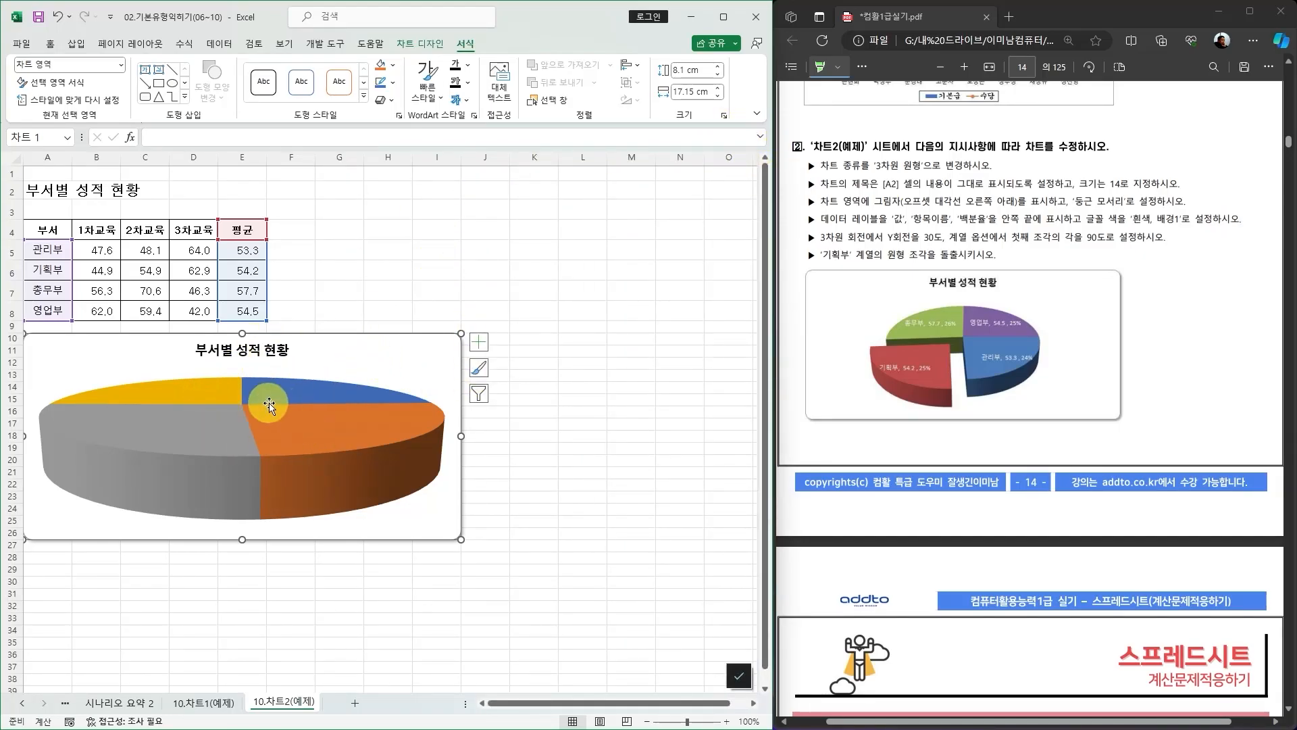
# Add data labels to the pie chart at the inside end (안쪽 끝에) position.
pyautogui.click(420, 43)
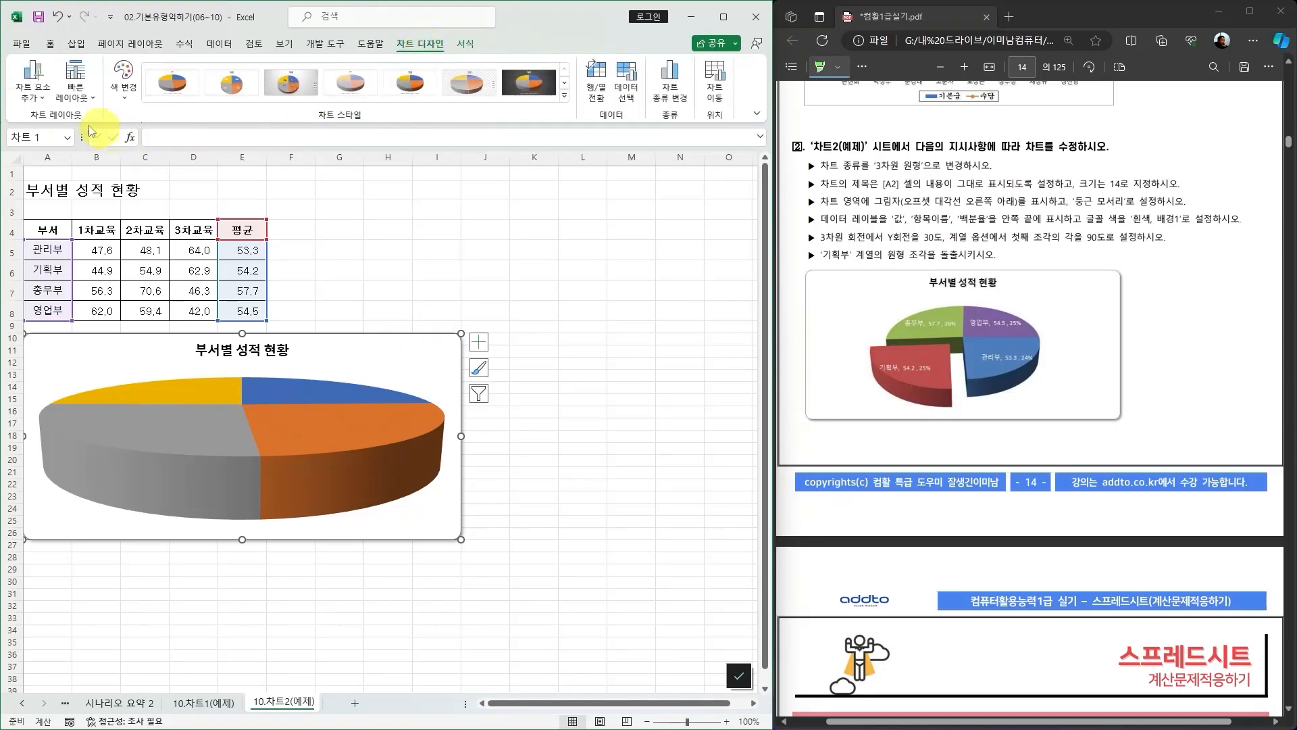
pyautogui.click(34, 95)
pyautogui.moveTo(77, 142)
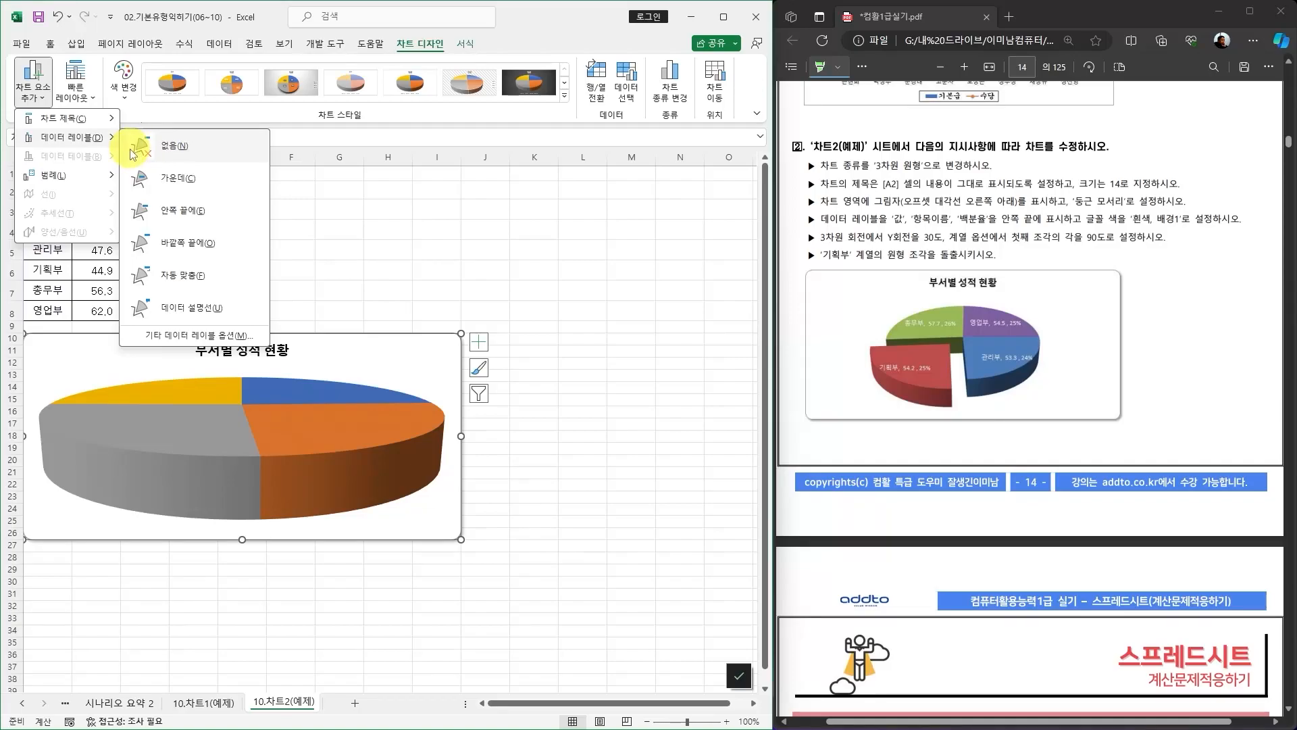
pyautogui.click(183, 211)
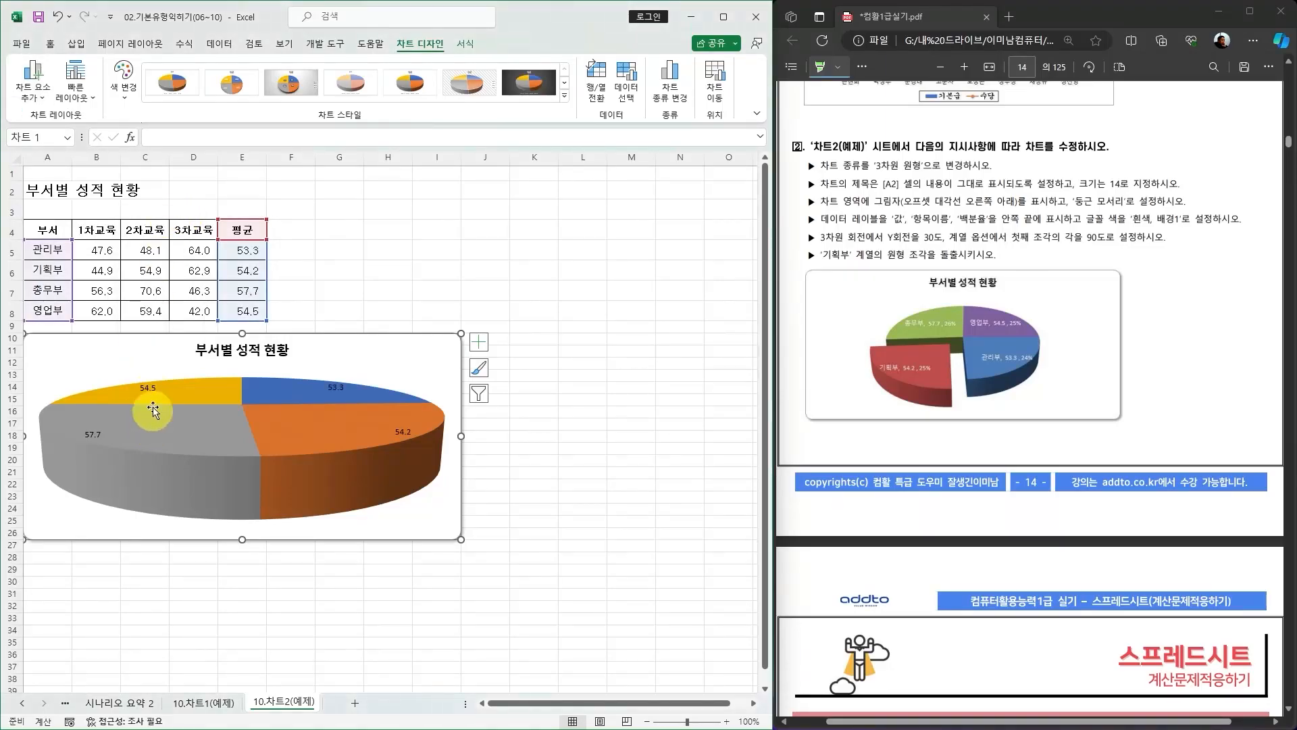
# Examine the formatting options of the data labels and the pie series.
pyautogui.click(147, 389)
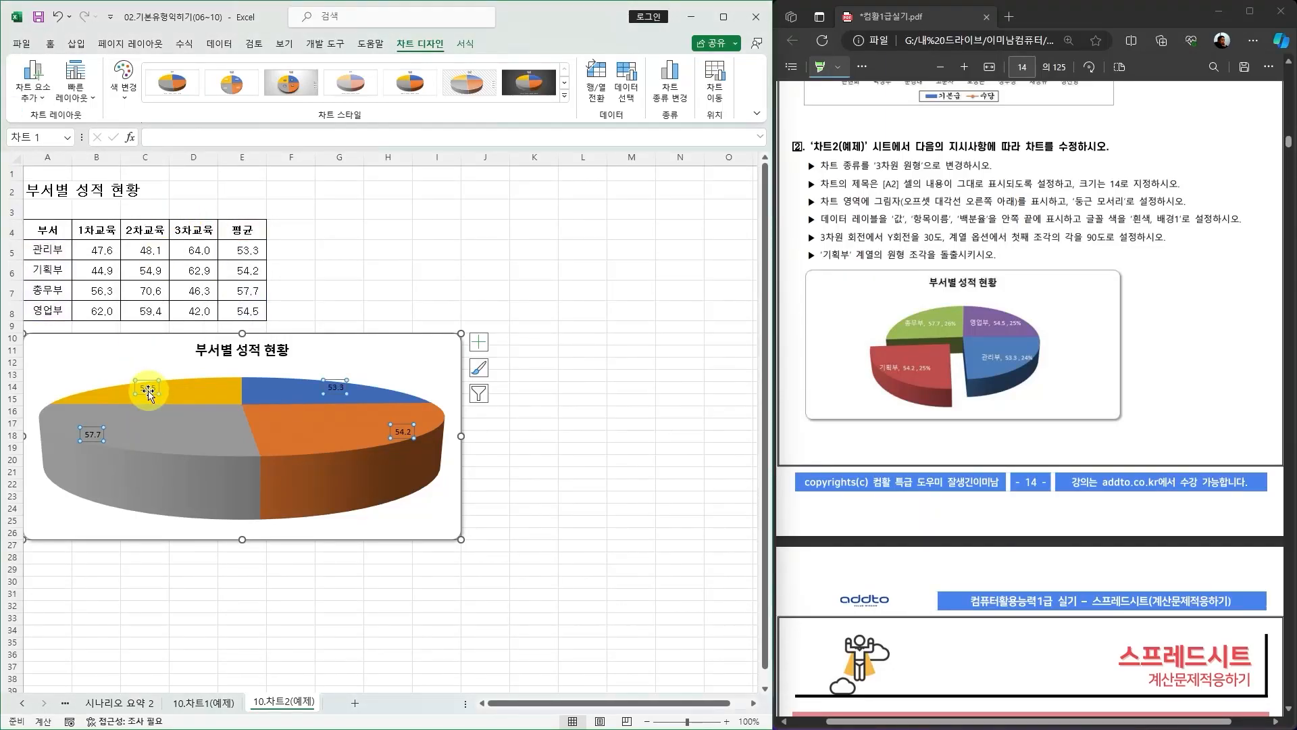
pyautogui.doubleClick(148, 390)
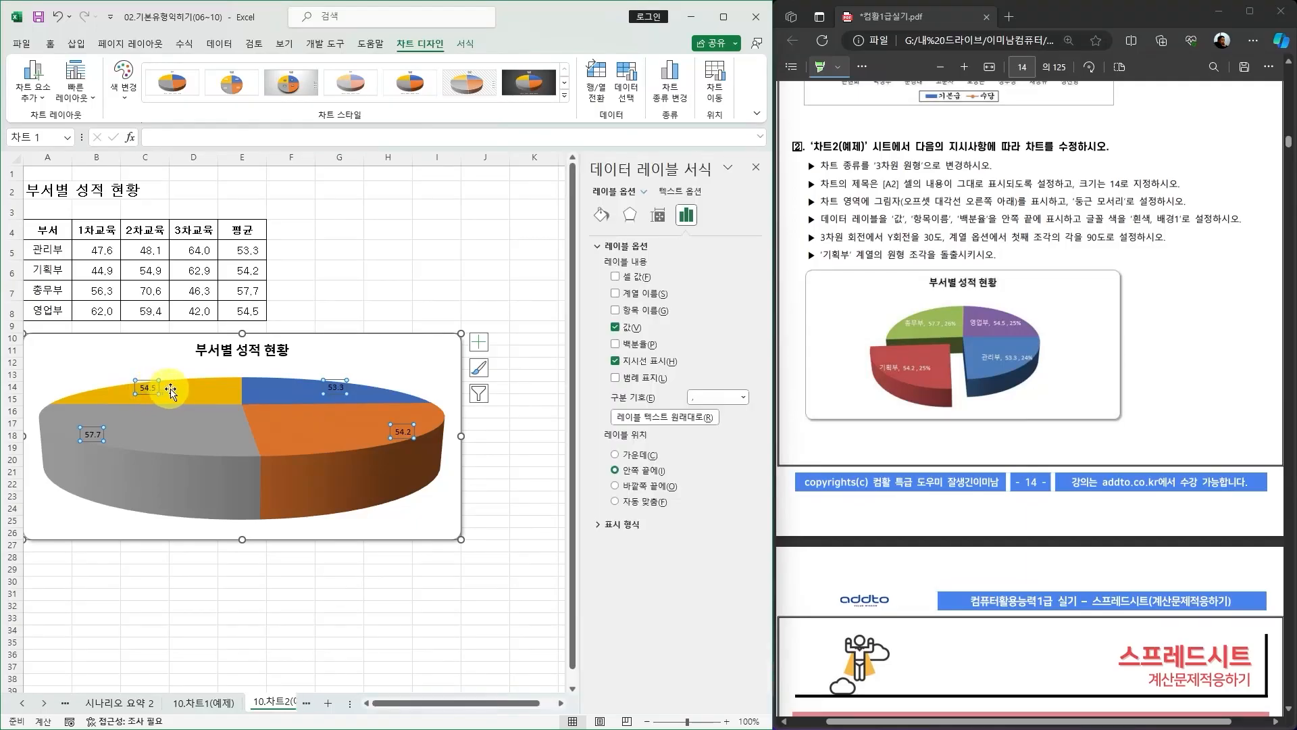
pyautogui.click(755, 169)
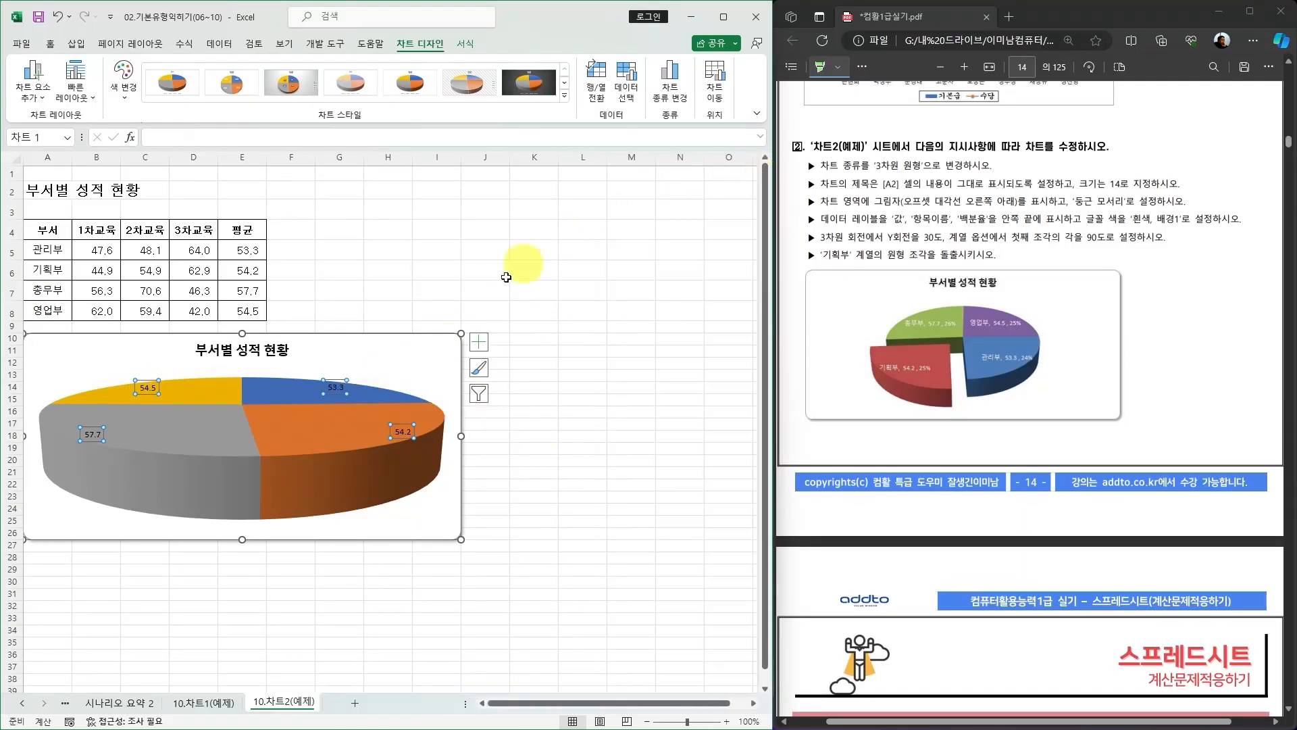
pyautogui.click(340, 479)
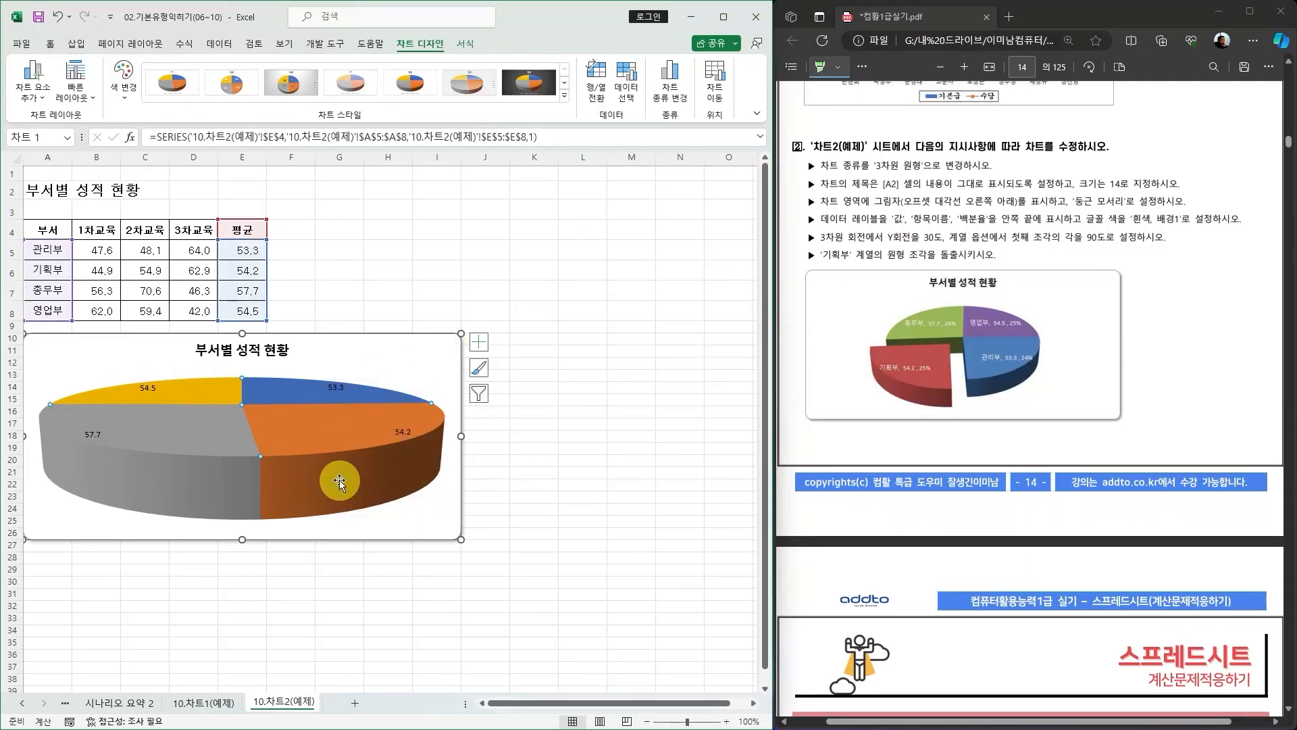
pyautogui.doubleClick(339, 479)
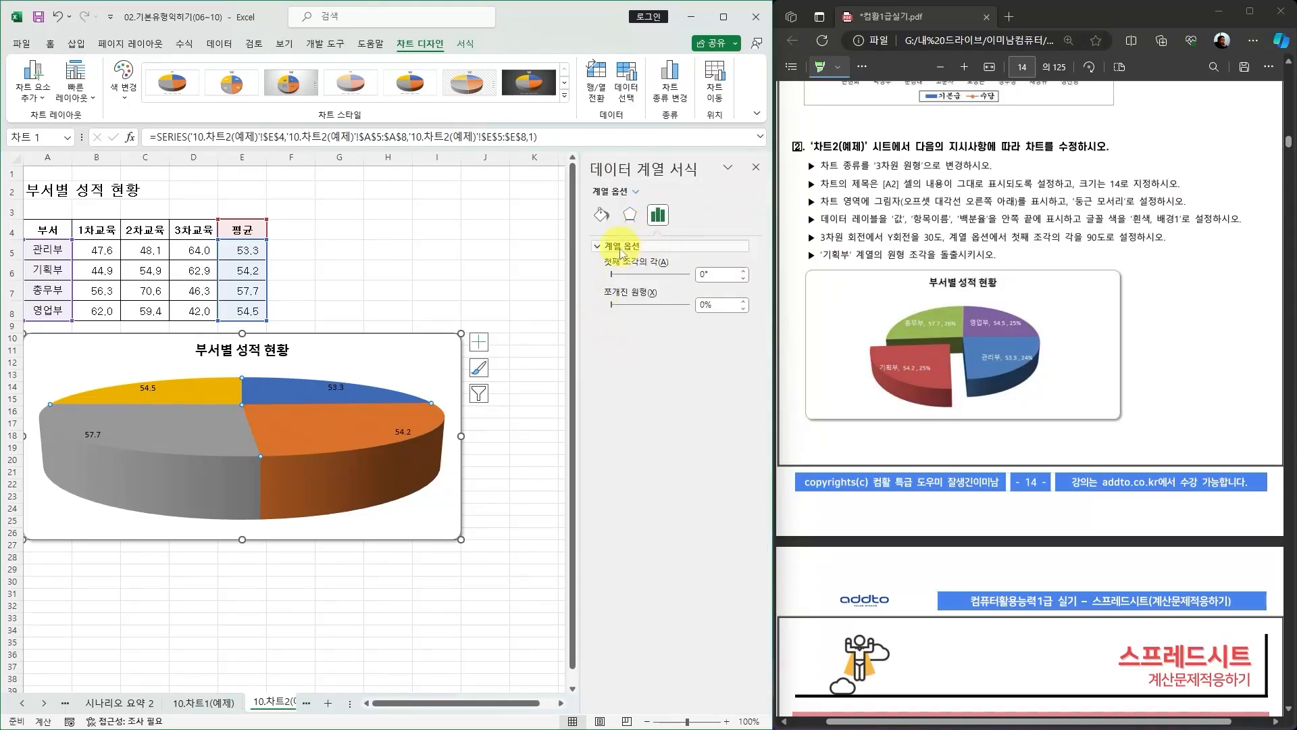
pyautogui.click(756, 169)
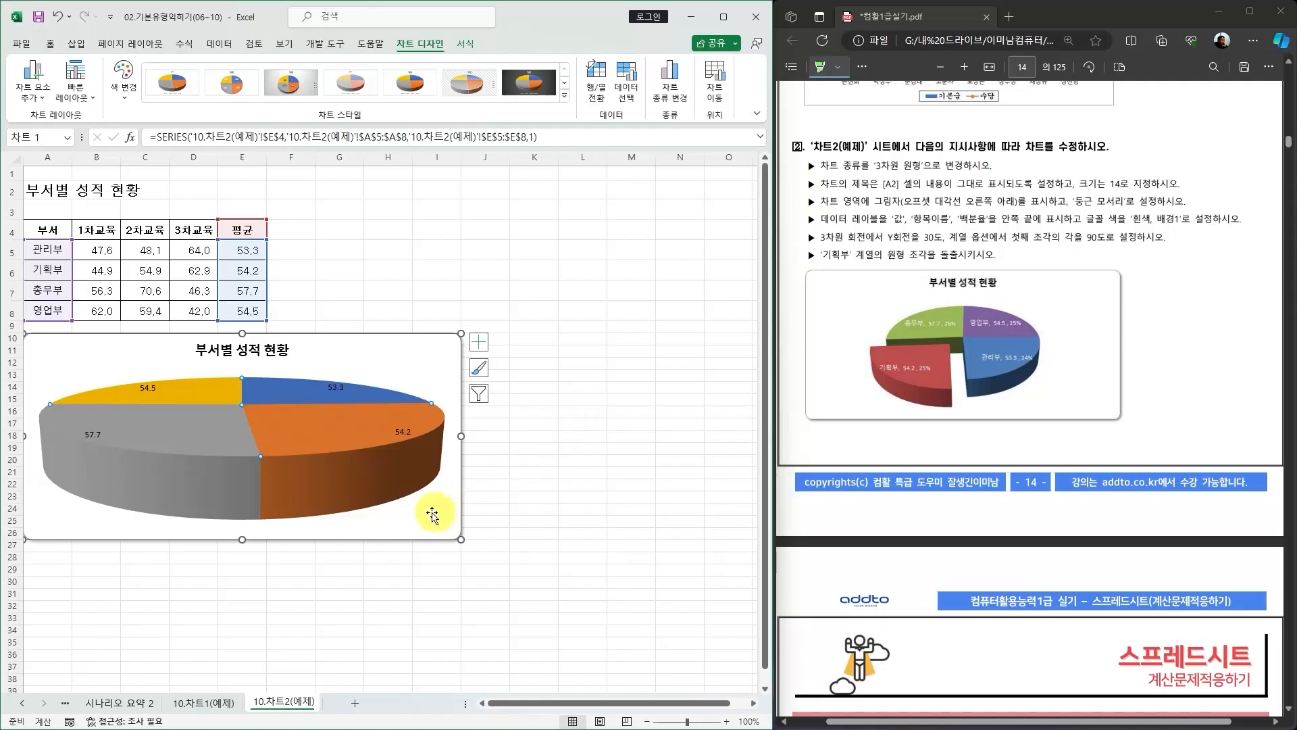
pyautogui.rightClick(409, 481)
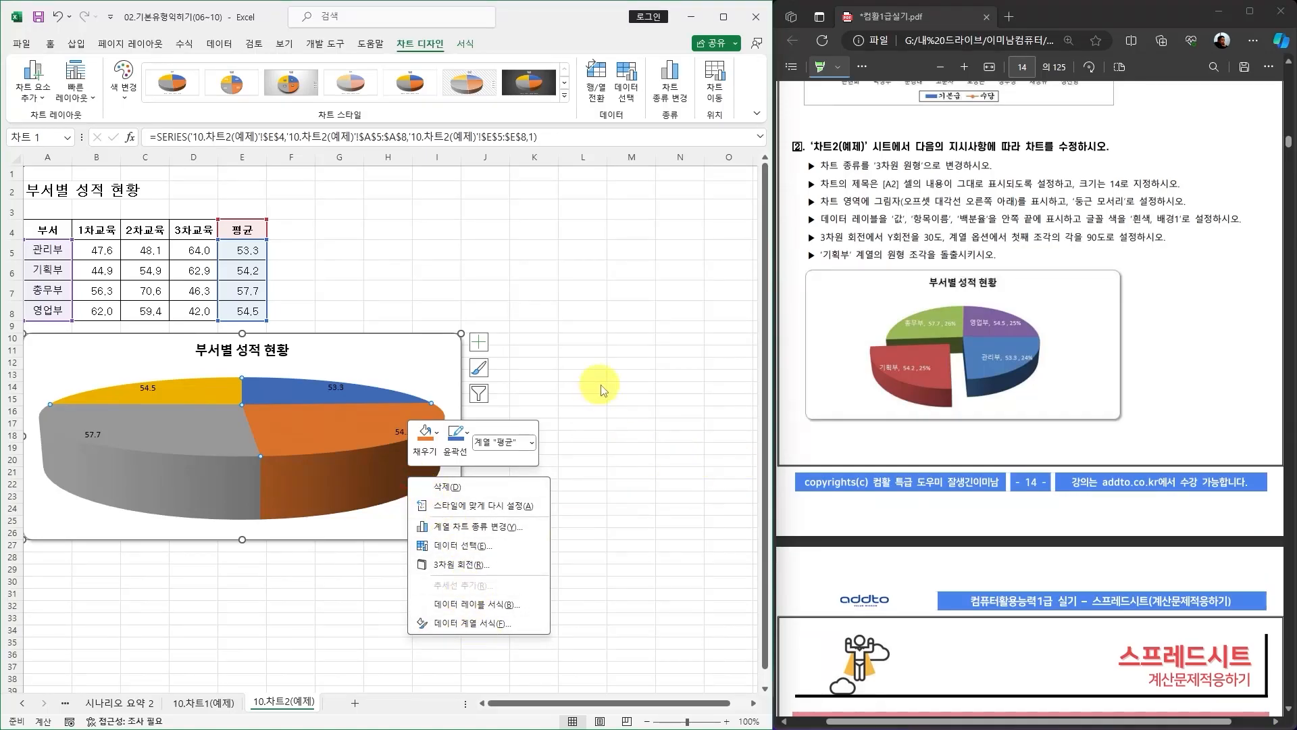
pyautogui.press('Escape')
# Show category name, value and percentage in the data labels and close the formatting pane.
pyautogui.click(340, 391)
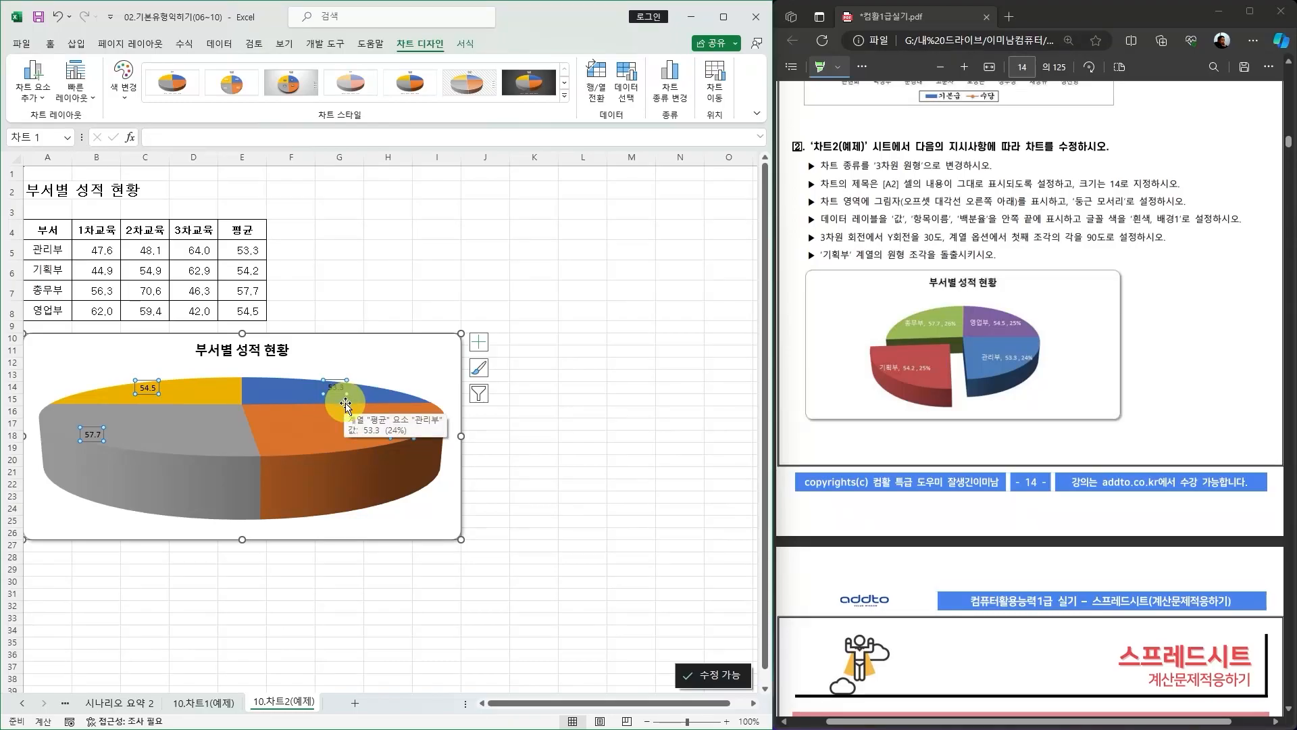
pyautogui.hotkey('ctrl', '1')
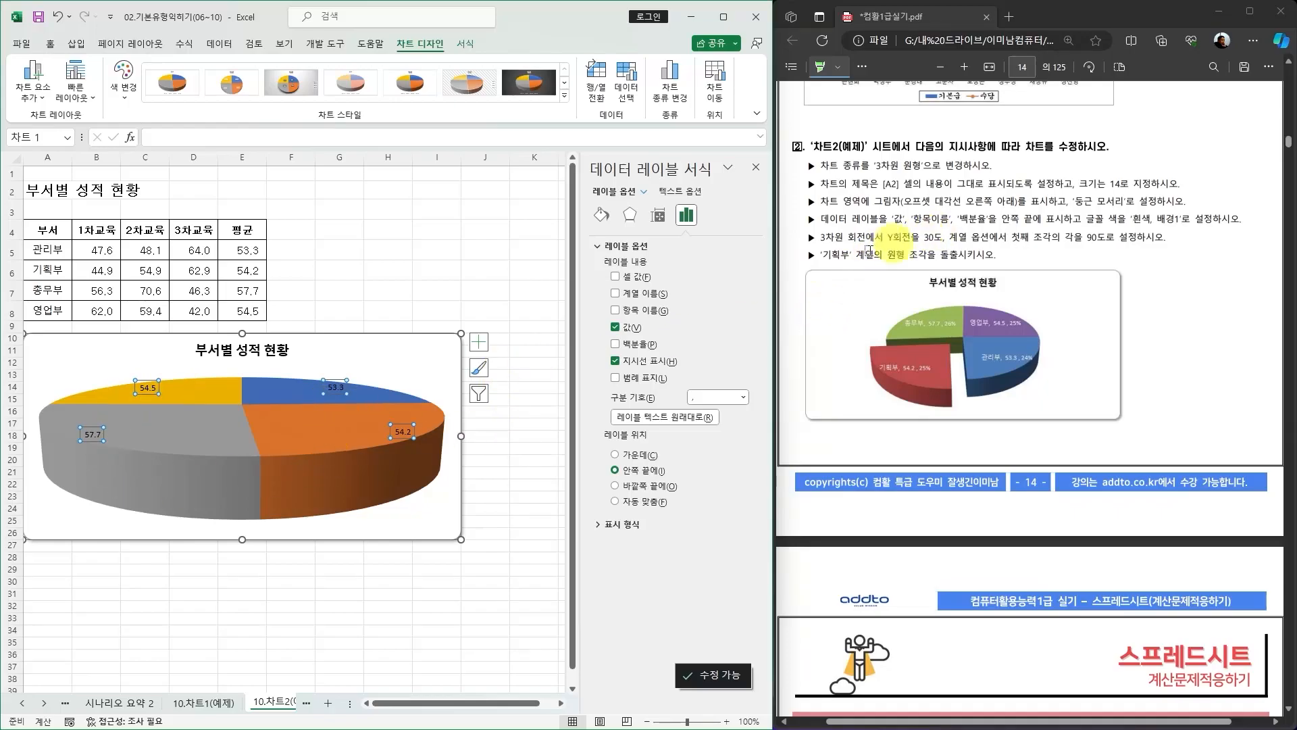
pyautogui.click(620, 313)
pyautogui.click(616, 345)
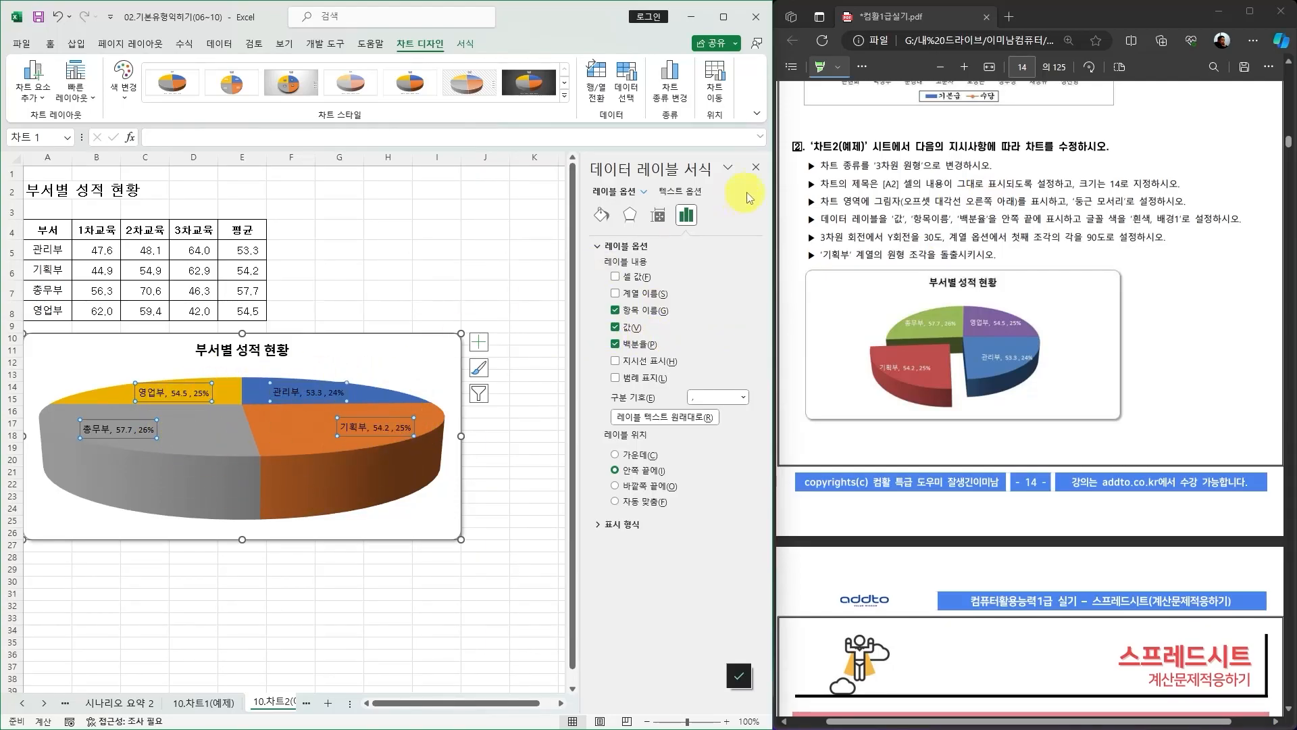
pyautogui.click(755, 169)
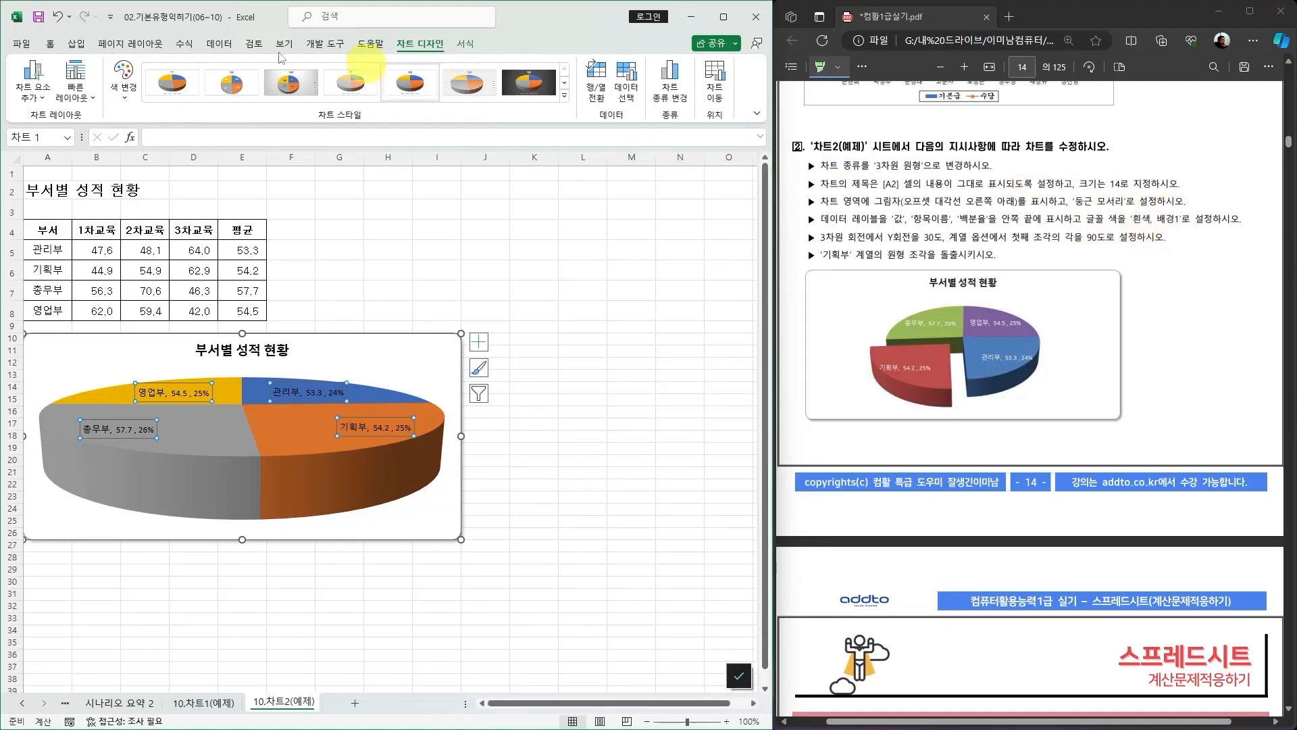
# Set the data label font color to 흰색, 배경 1.
pyautogui.click(51, 45)
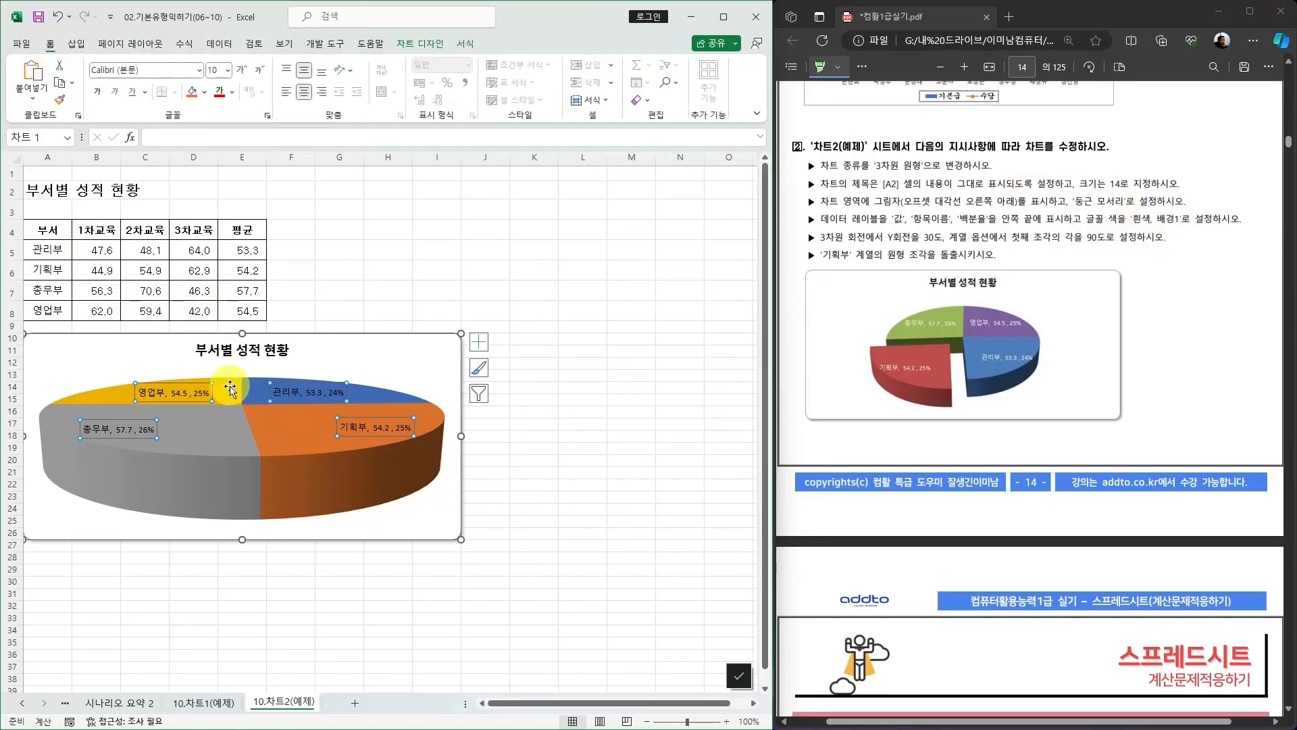
pyautogui.click(233, 92)
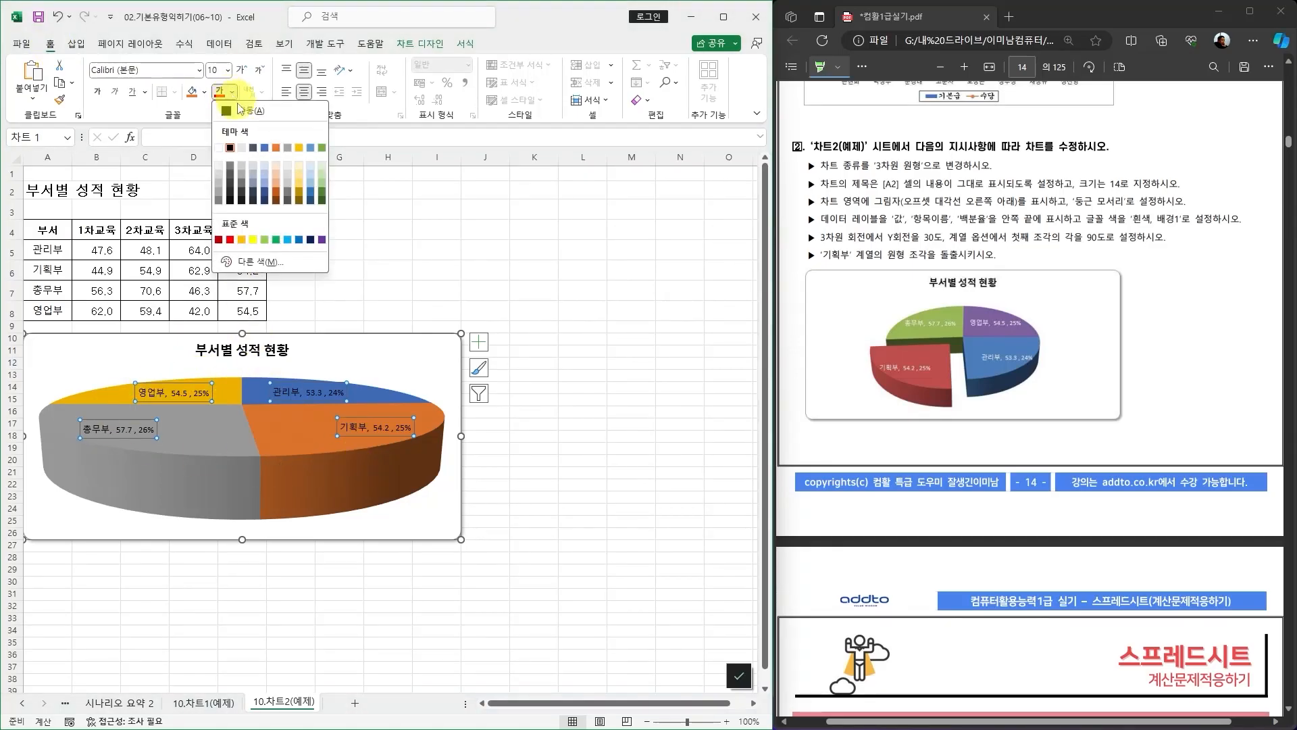
pyautogui.click(223, 149)
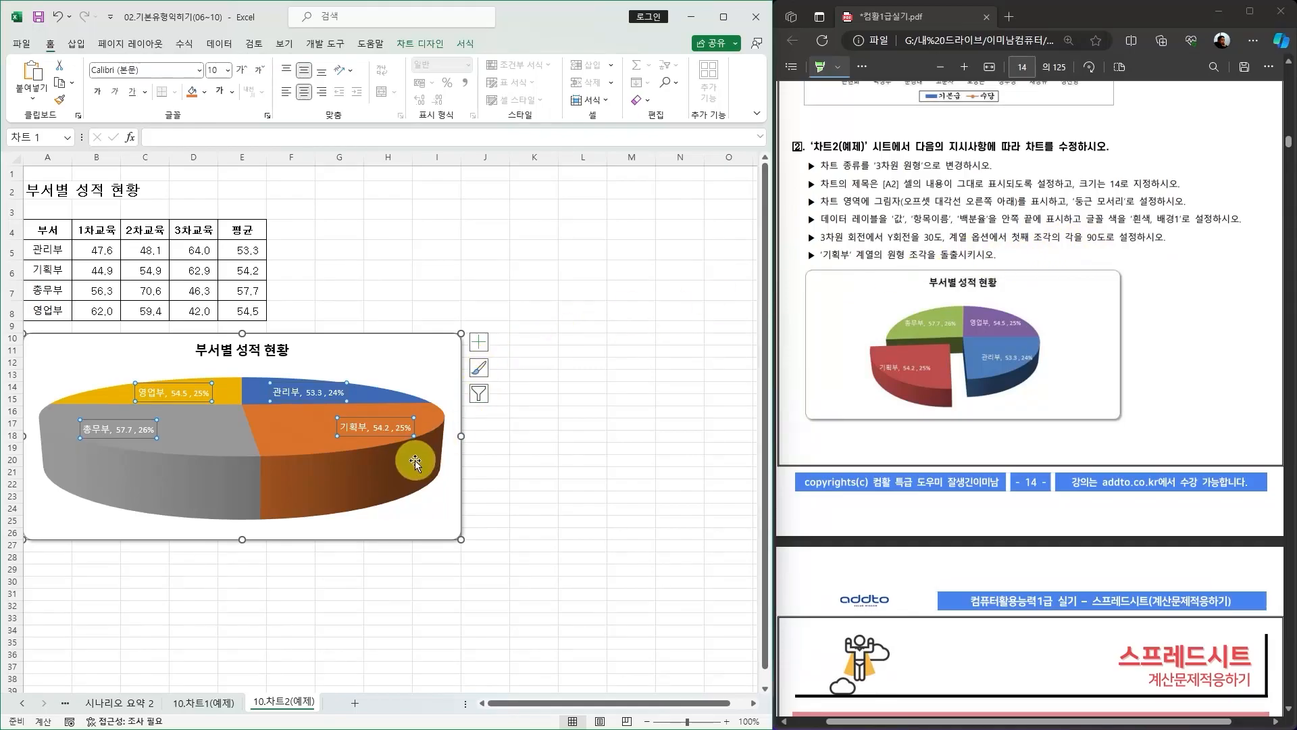
pyautogui.click(433, 424)
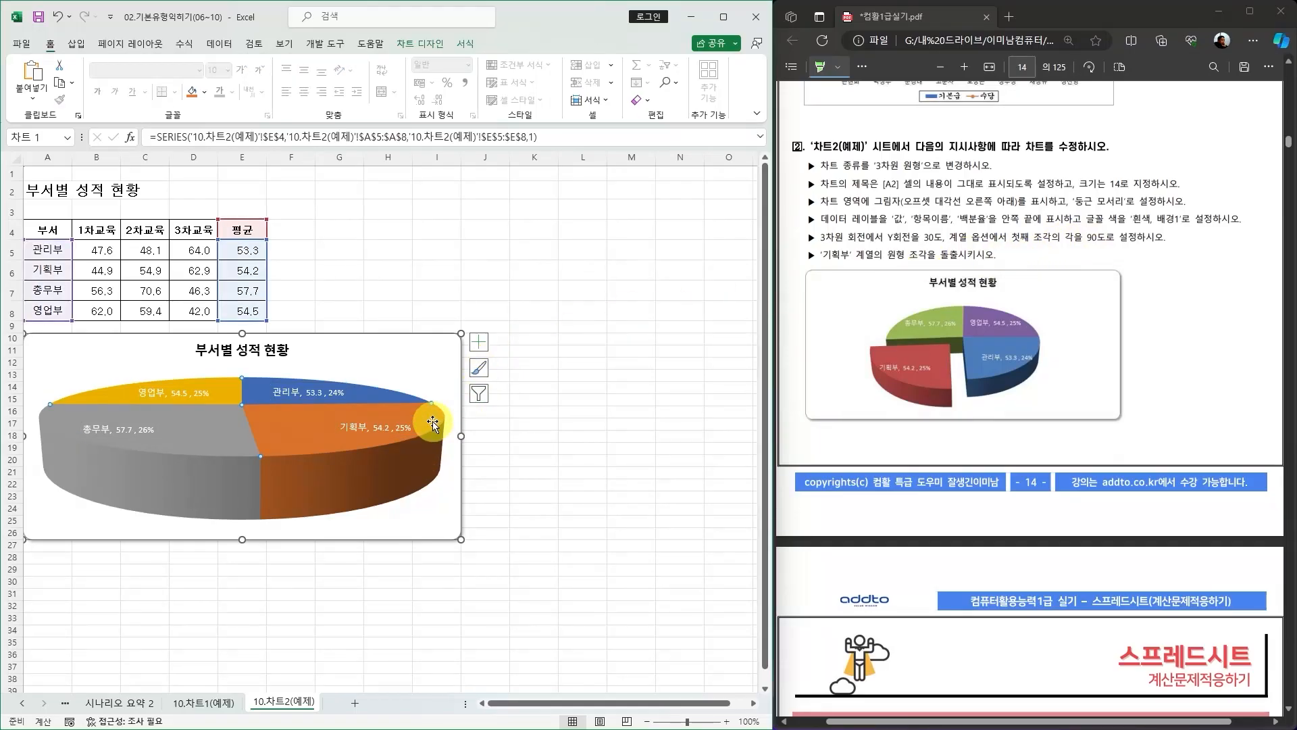
pyautogui.rightClick(433, 425)
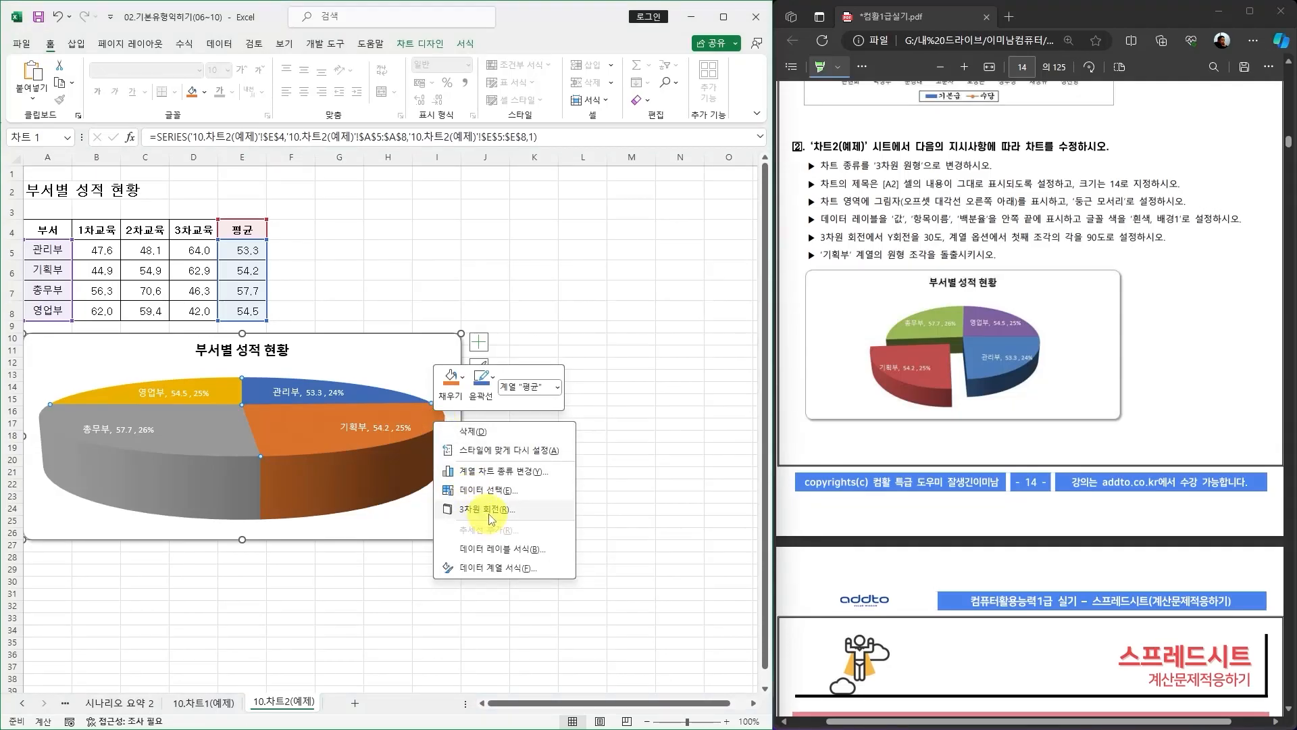
pyautogui.click(669, 335)
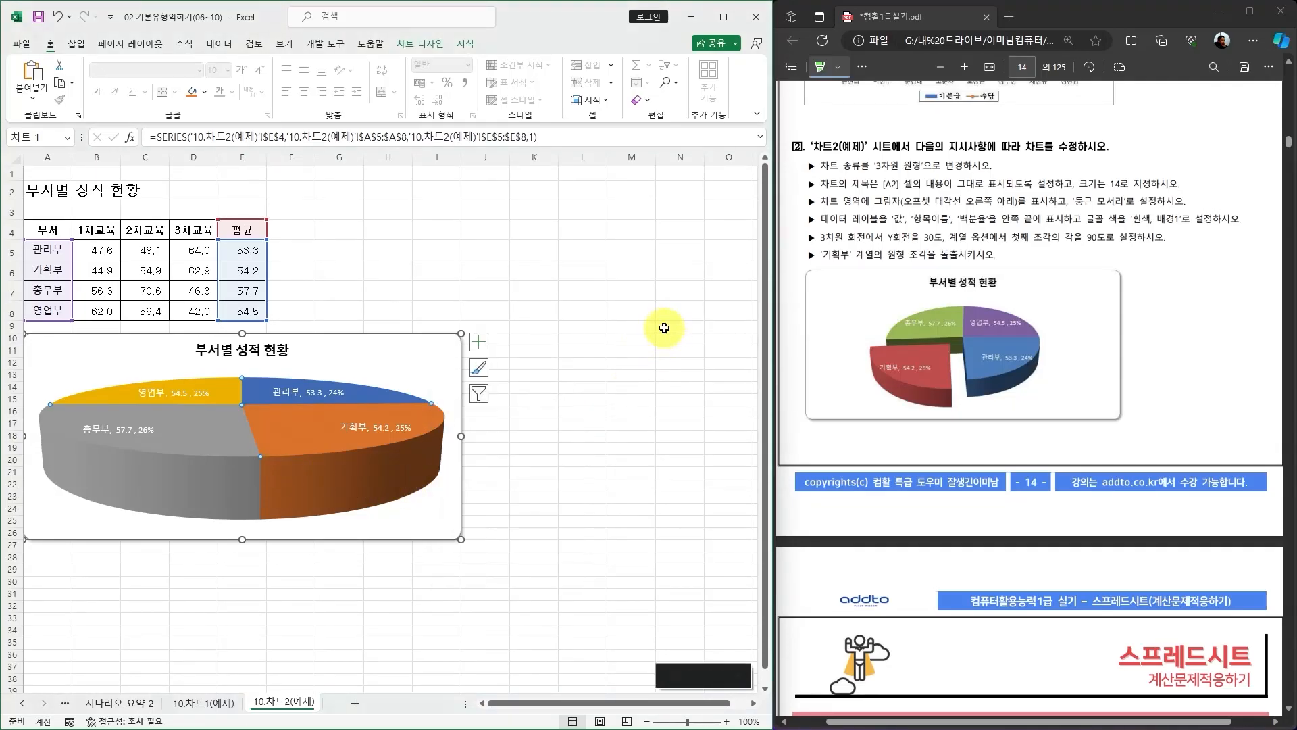
pyautogui.doubleClick(440, 427)
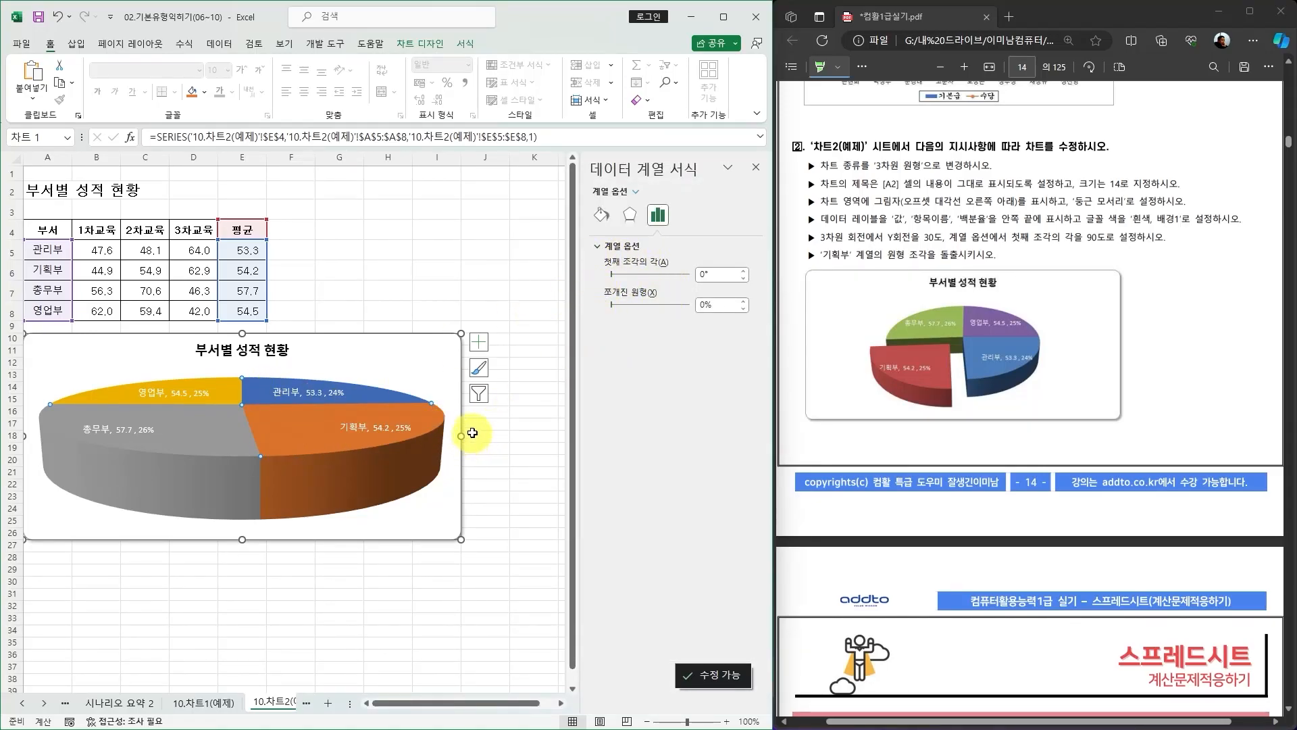
pyautogui.click(757, 169)
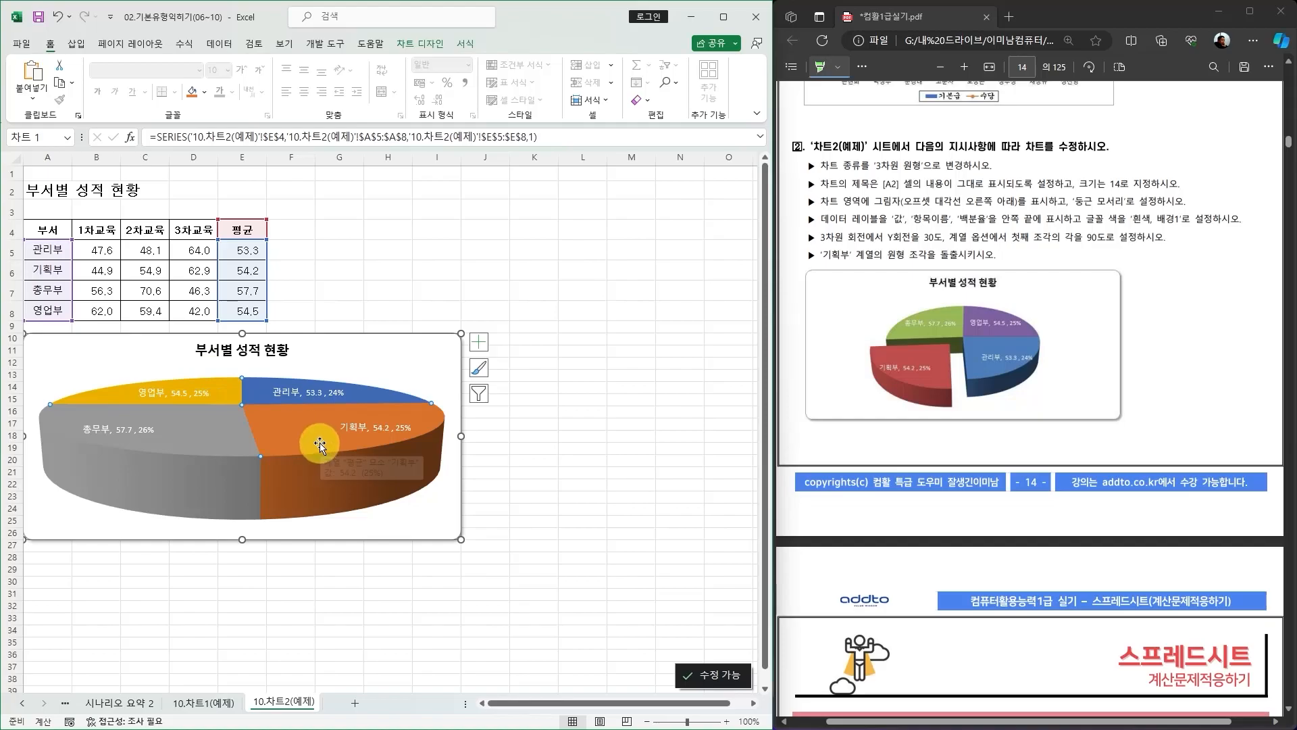
# Set the chart's 3-D rotation Y rotation to 30° and close the formatting pane.
pyautogui.rightClick(319, 446)
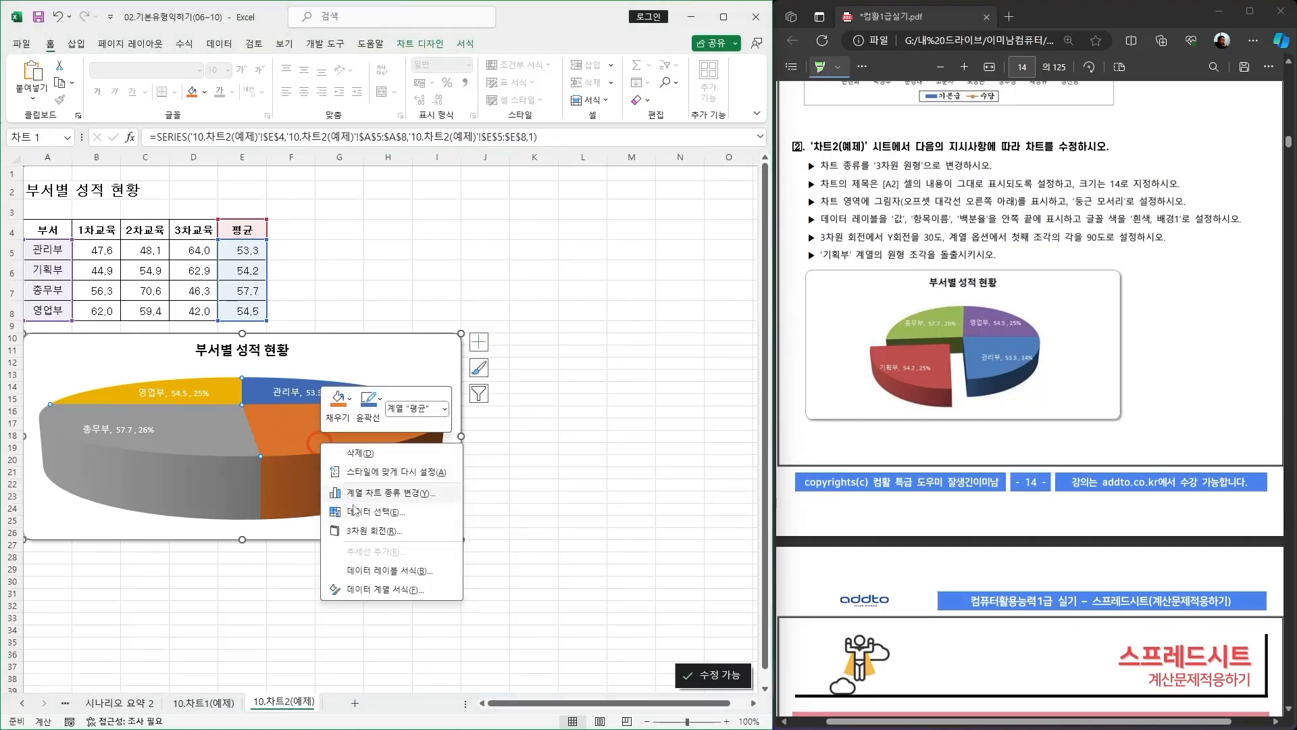
pyautogui.click(377, 531)
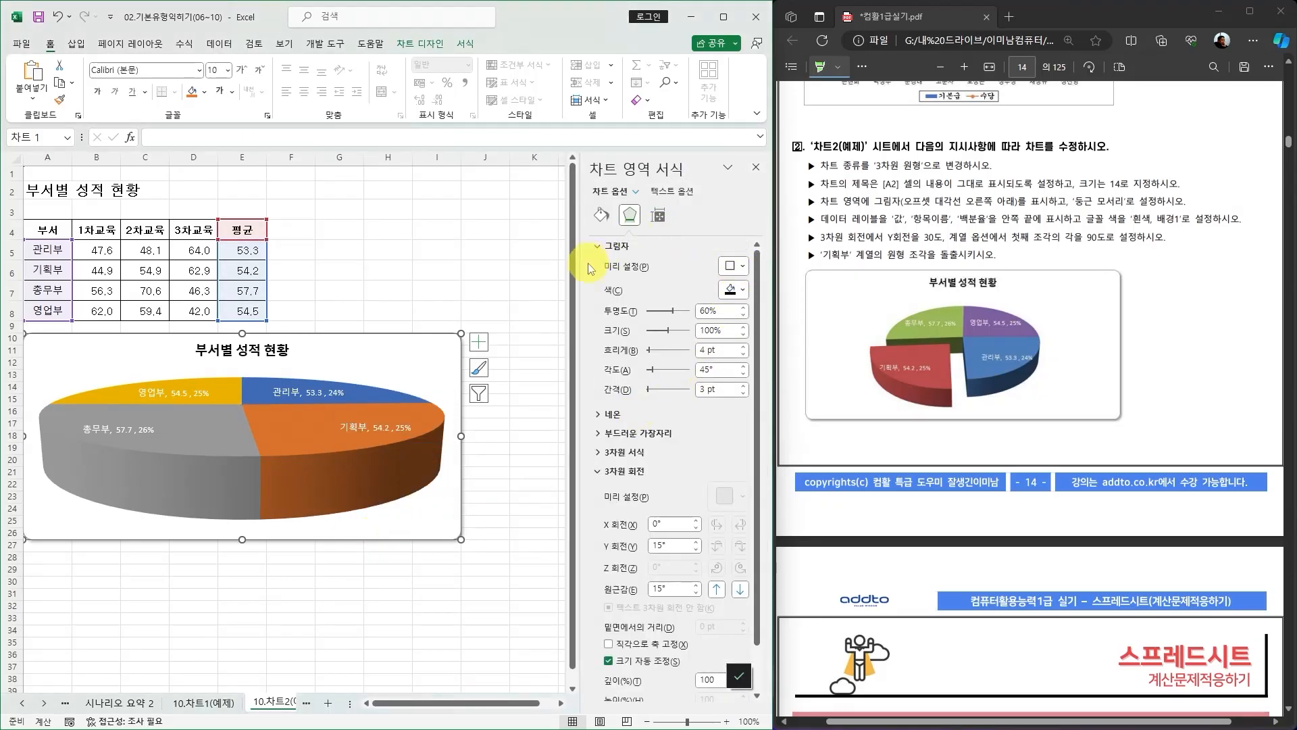
pyautogui.click(614, 246)
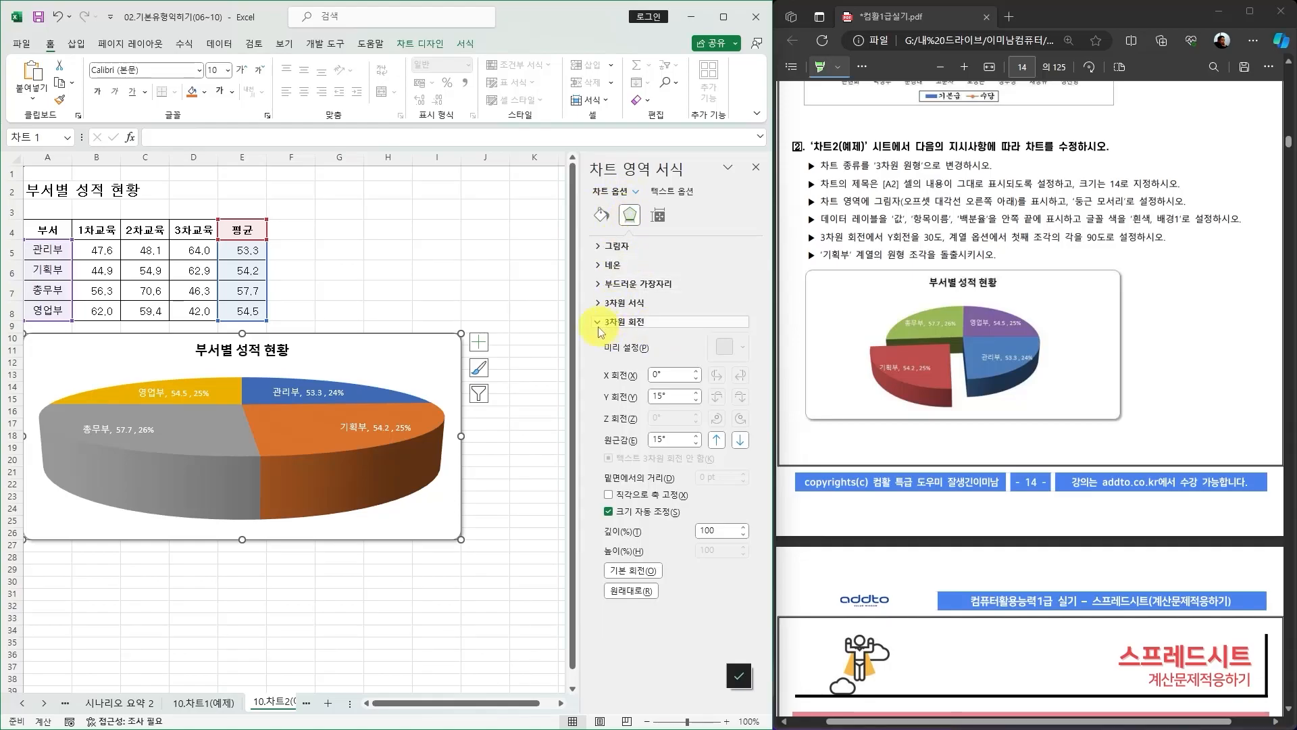
pyautogui.click(659, 399)
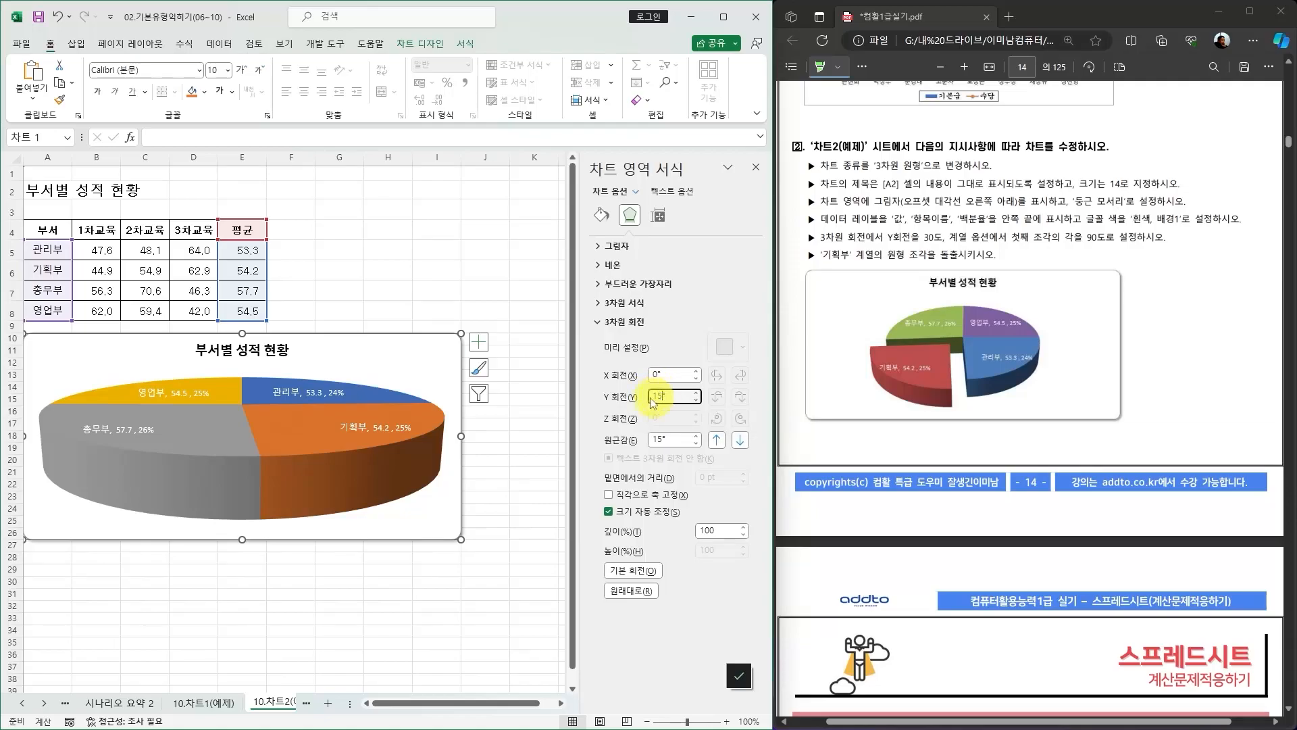
pyautogui.write('30')
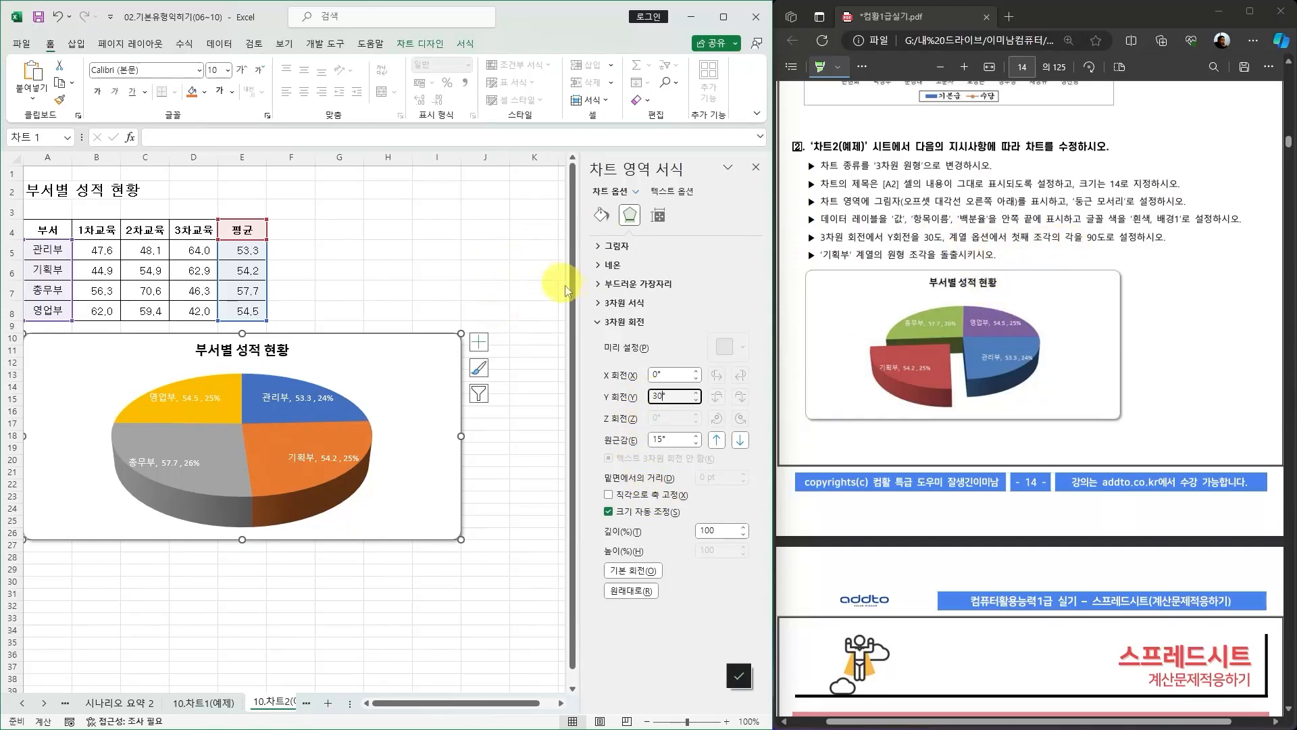
pyautogui.click(758, 169)
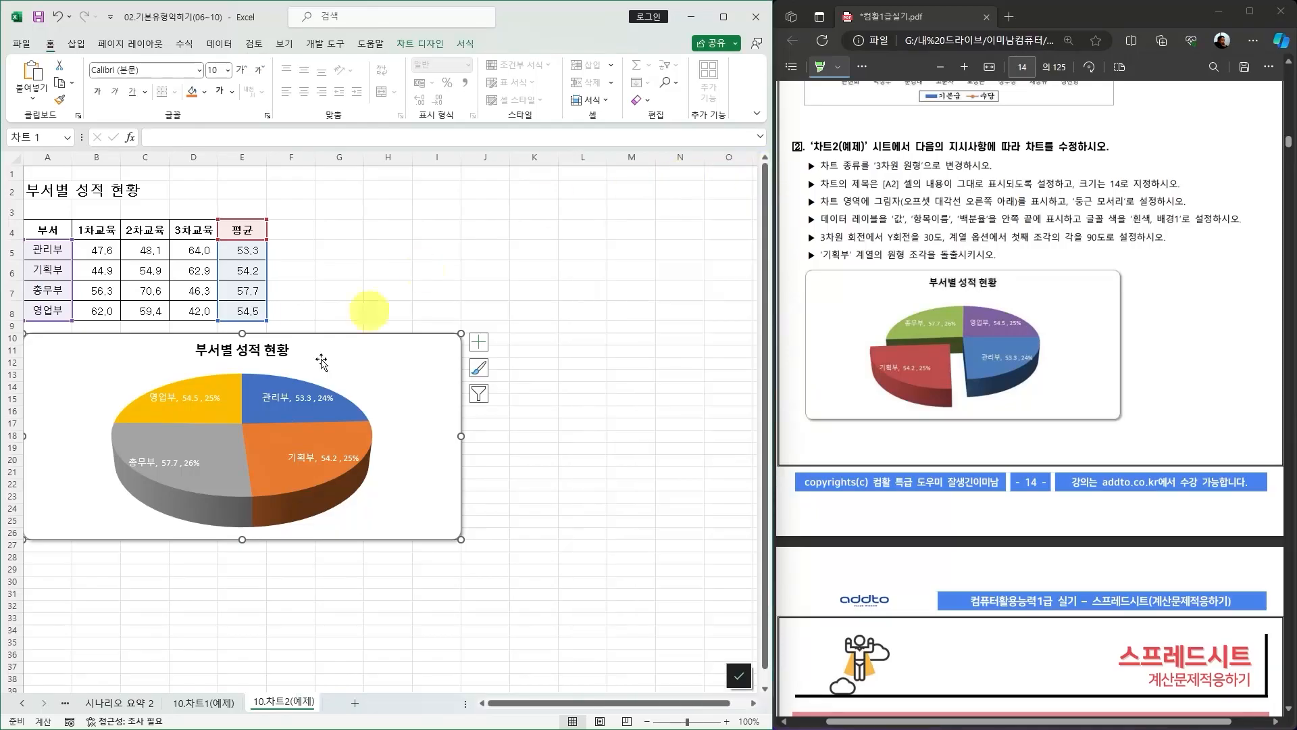
# Examine the pie series' fill, border and 3-D format options and the chart area's 3-D rotation settings.
pyautogui.click(343, 437)
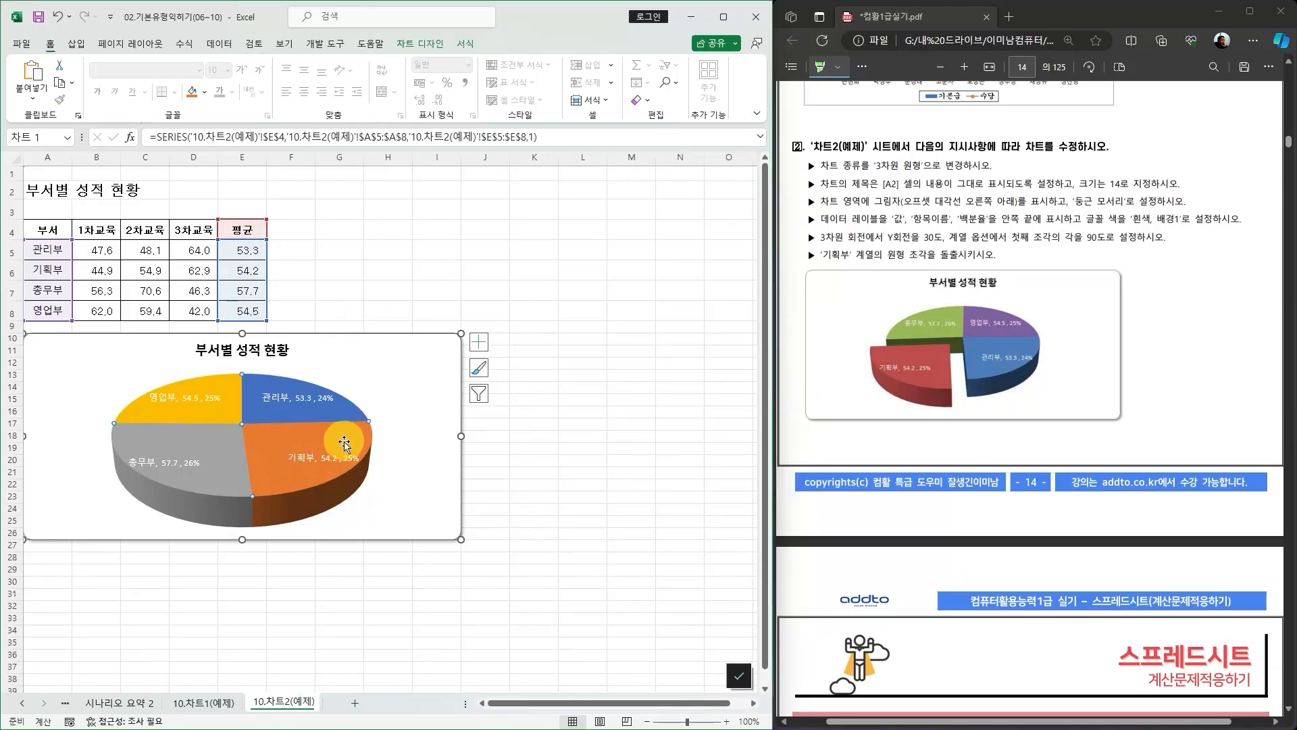
pyautogui.doubleClick(343, 442)
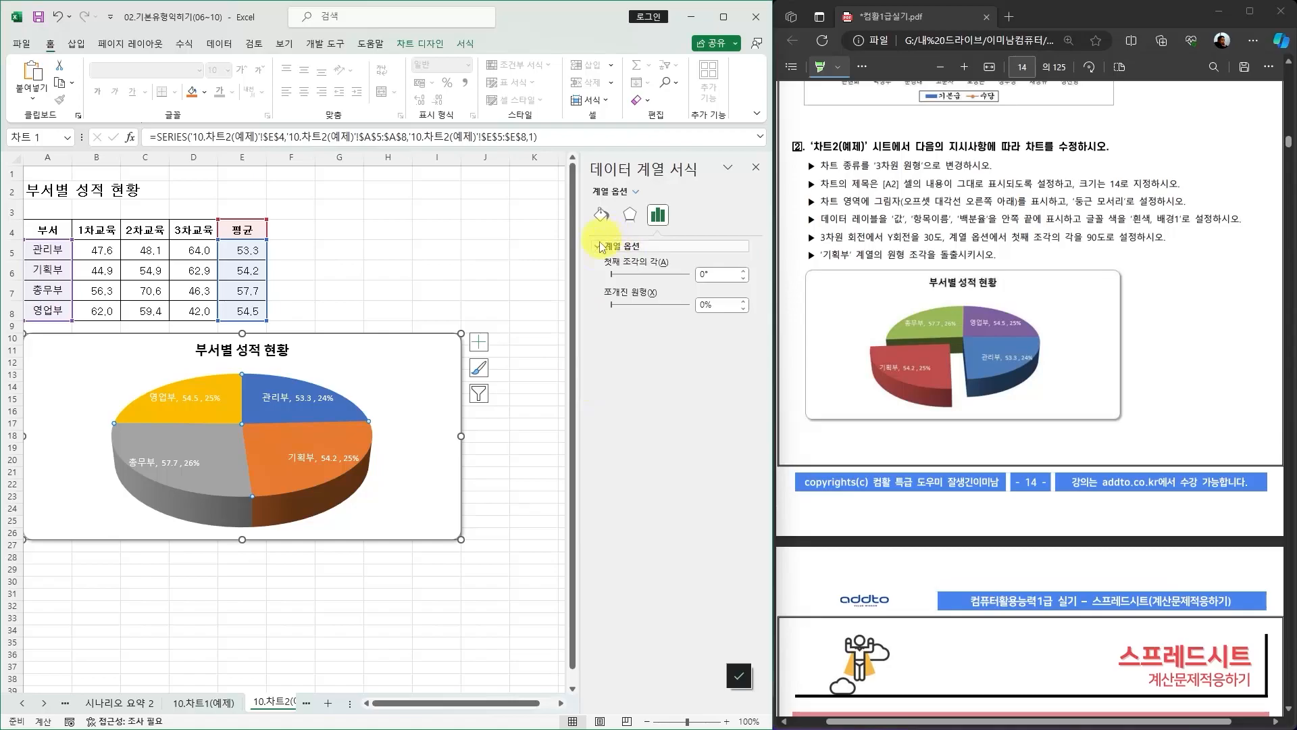
pyautogui.click(631, 217)
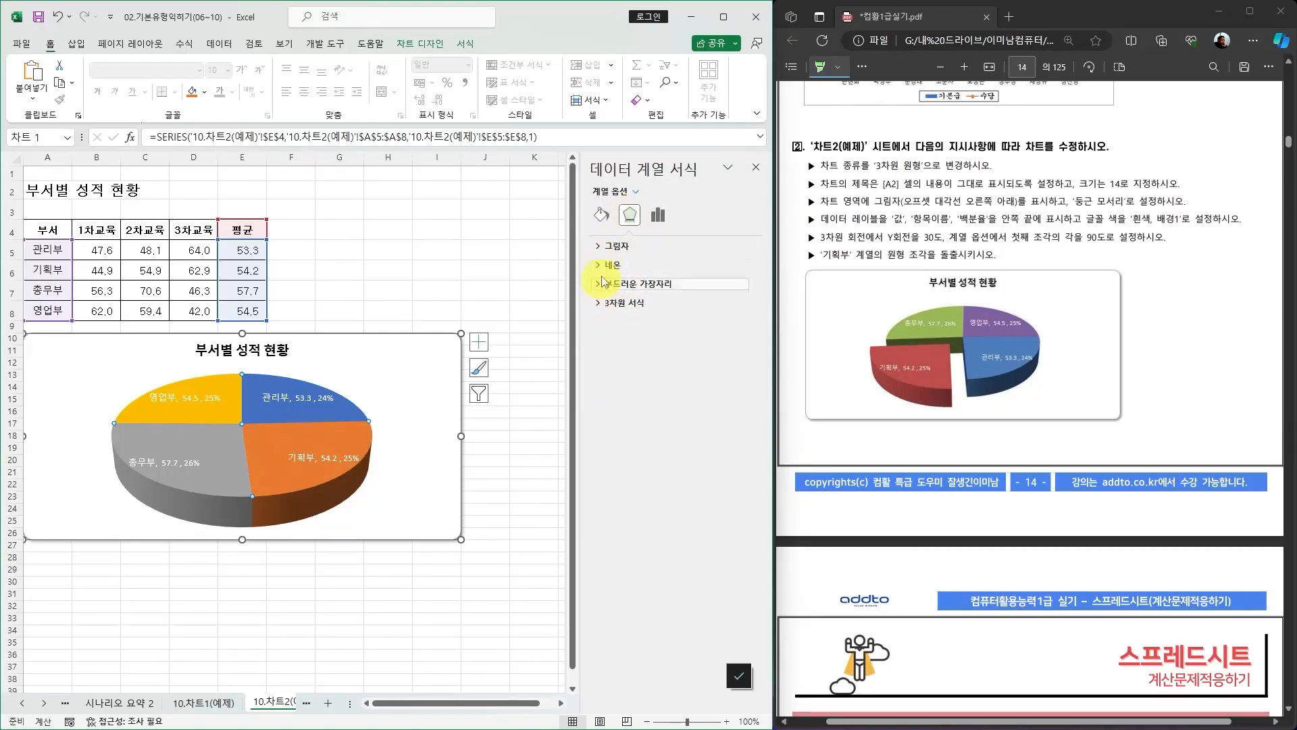
pyautogui.click(600, 303)
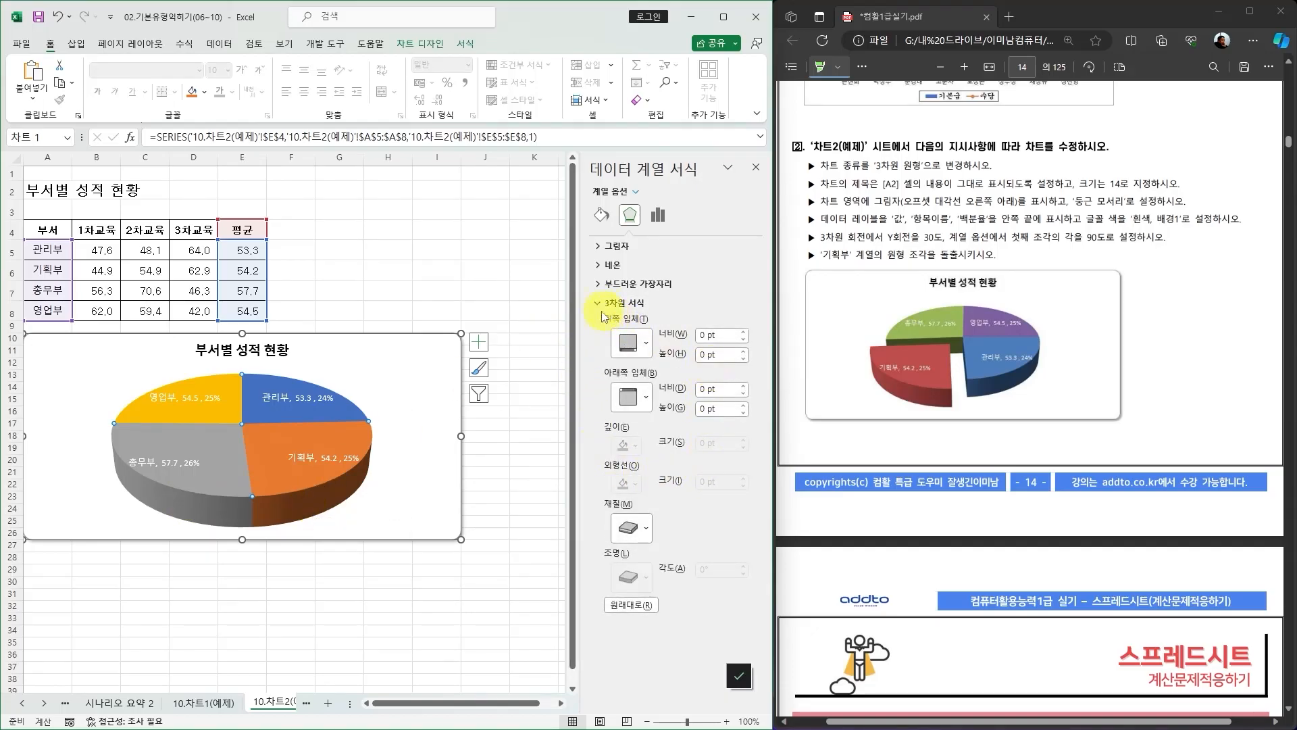
pyautogui.click(602, 214)
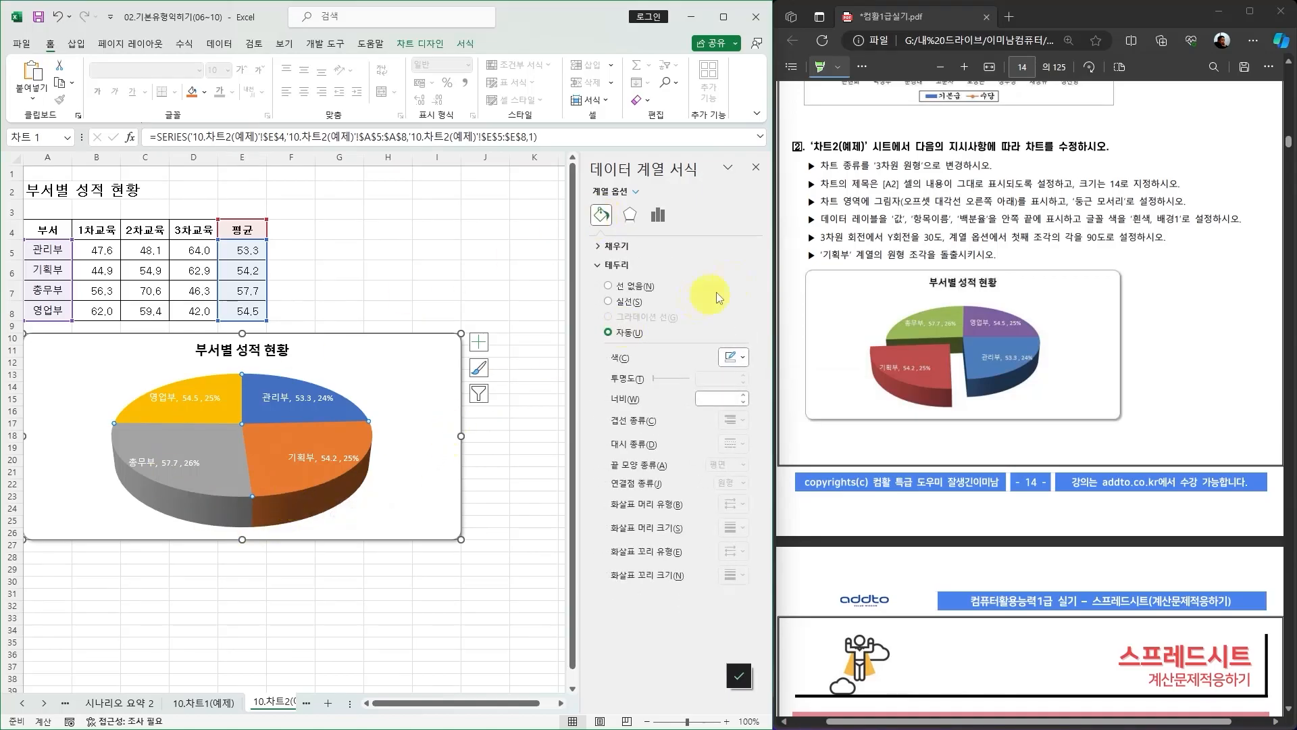
pyautogui.click(600, 248)
pyautogui.scroll(-1, 621, 581)
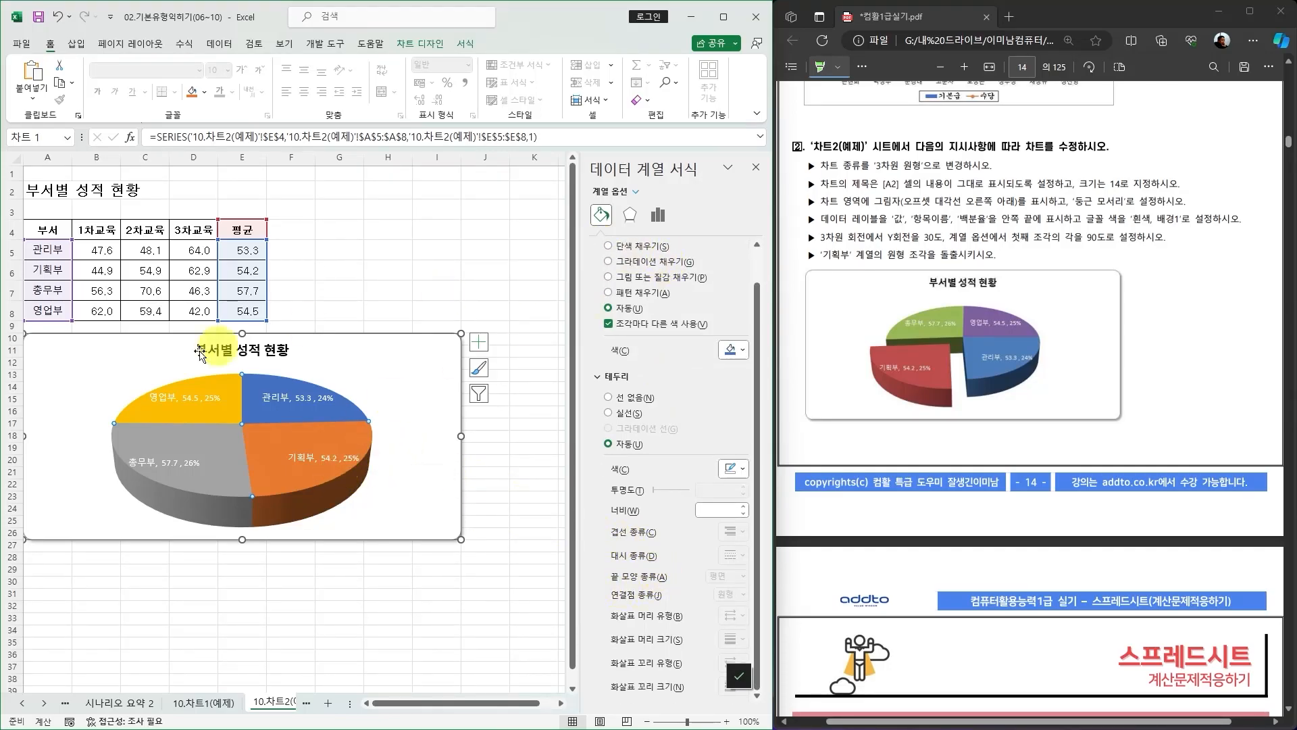
pyautogui.click(309, 505)
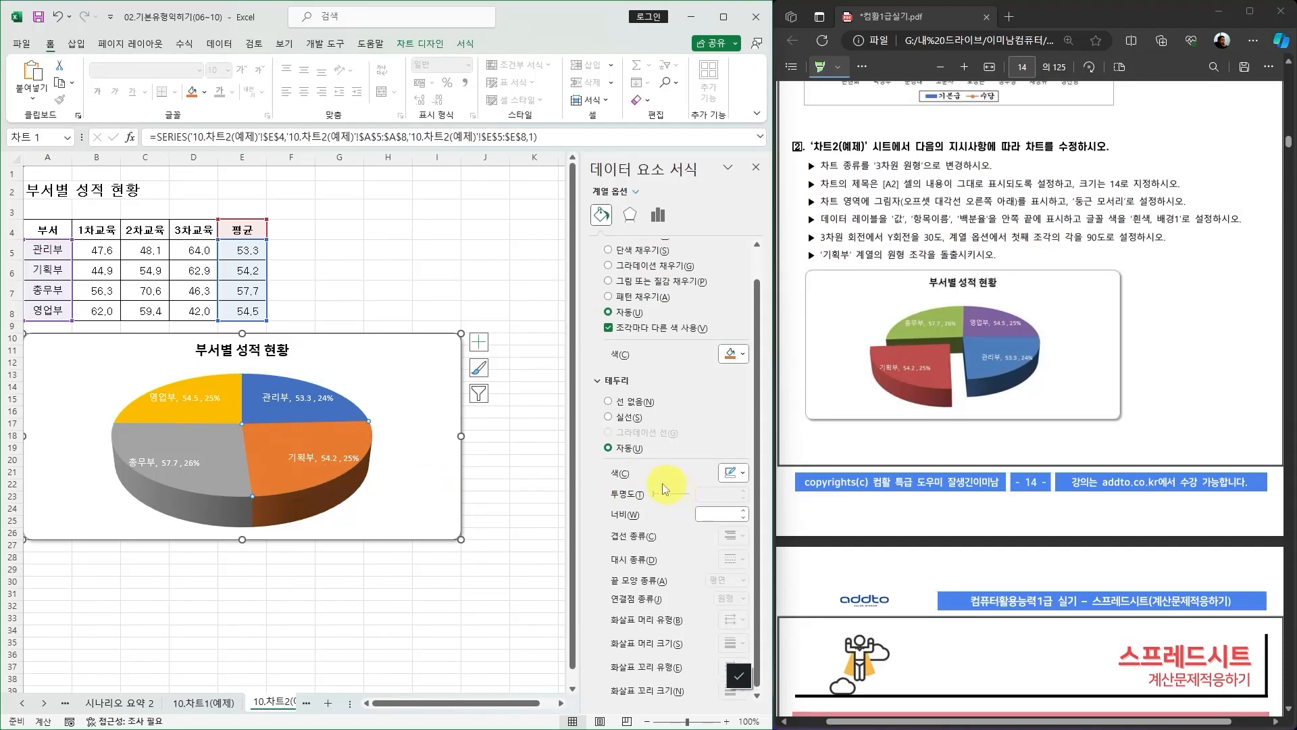
pyautogui.scroll(-1, 627, 540)
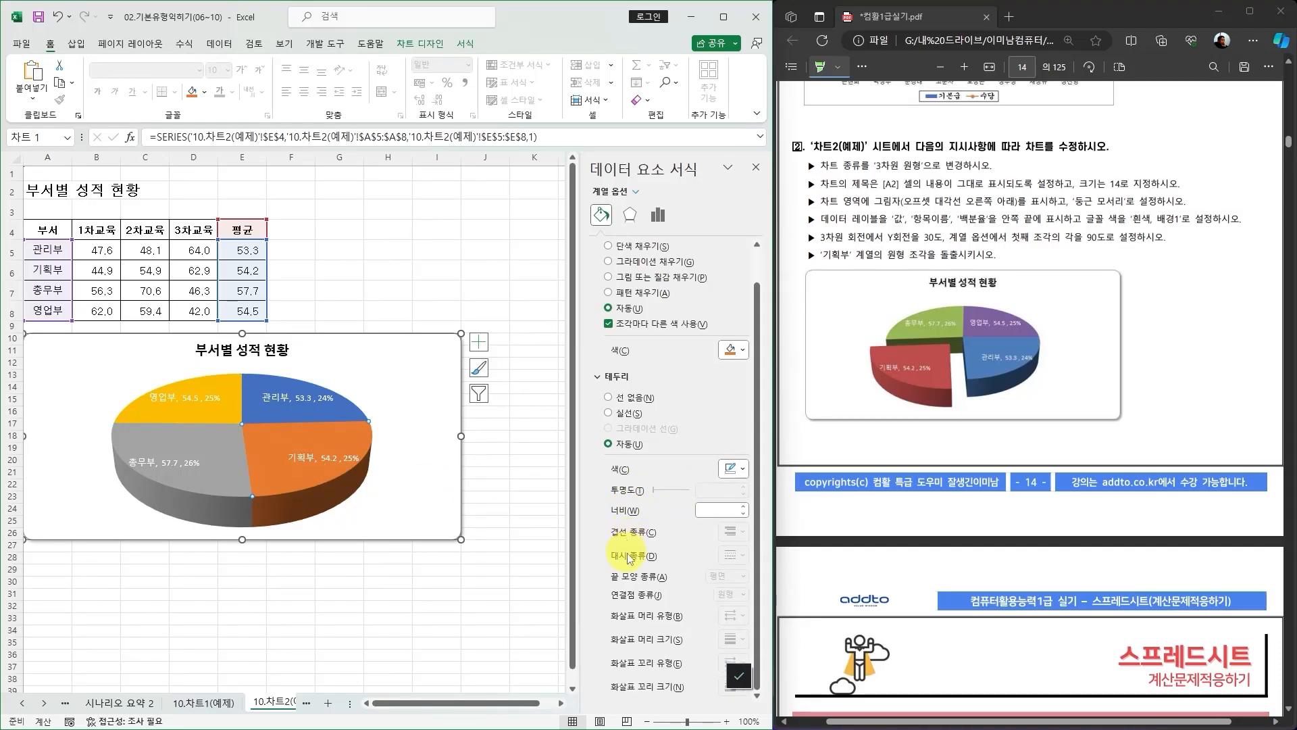
pyautogui.click(755, 166)
pyautogui.click(540, 471)
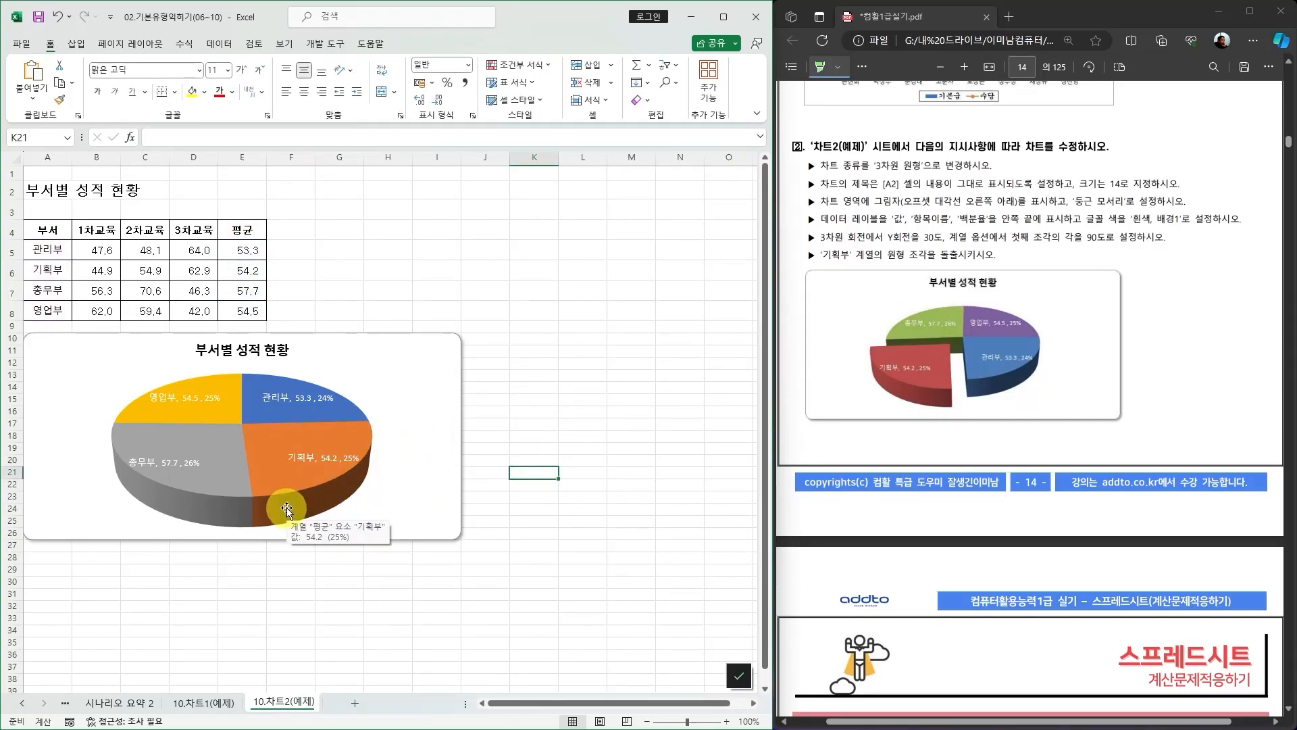
pyautogui.click(286, 508)
pyautogui.rightClick(278, 484)
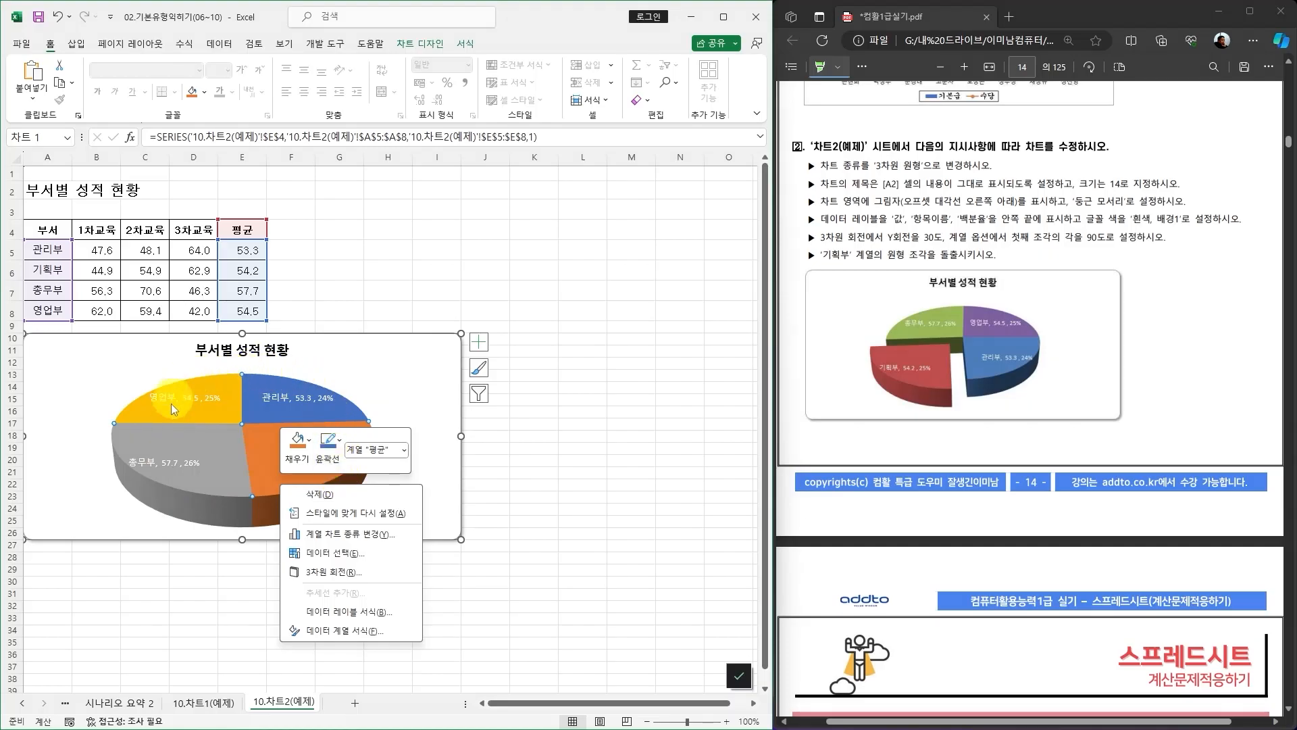
pyautogui.click(339, 573)
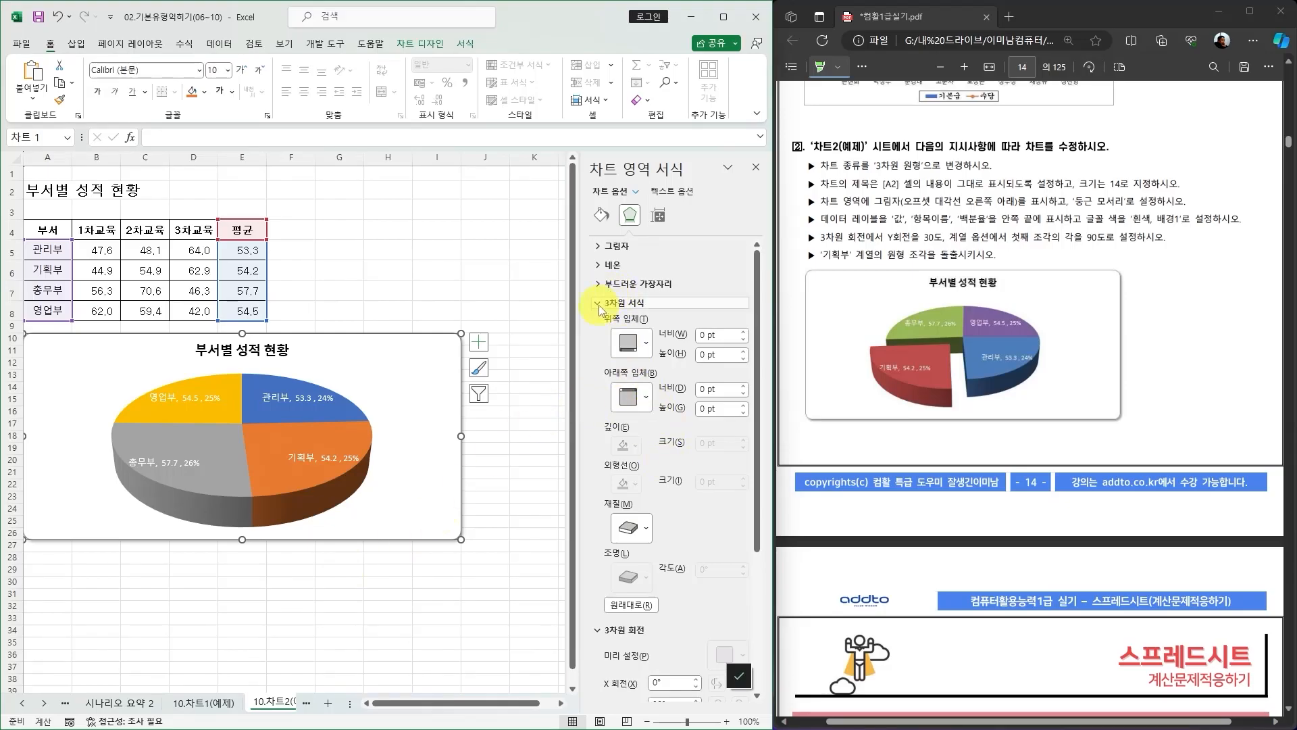
pyautogui.scroll(-5, 675, 540)
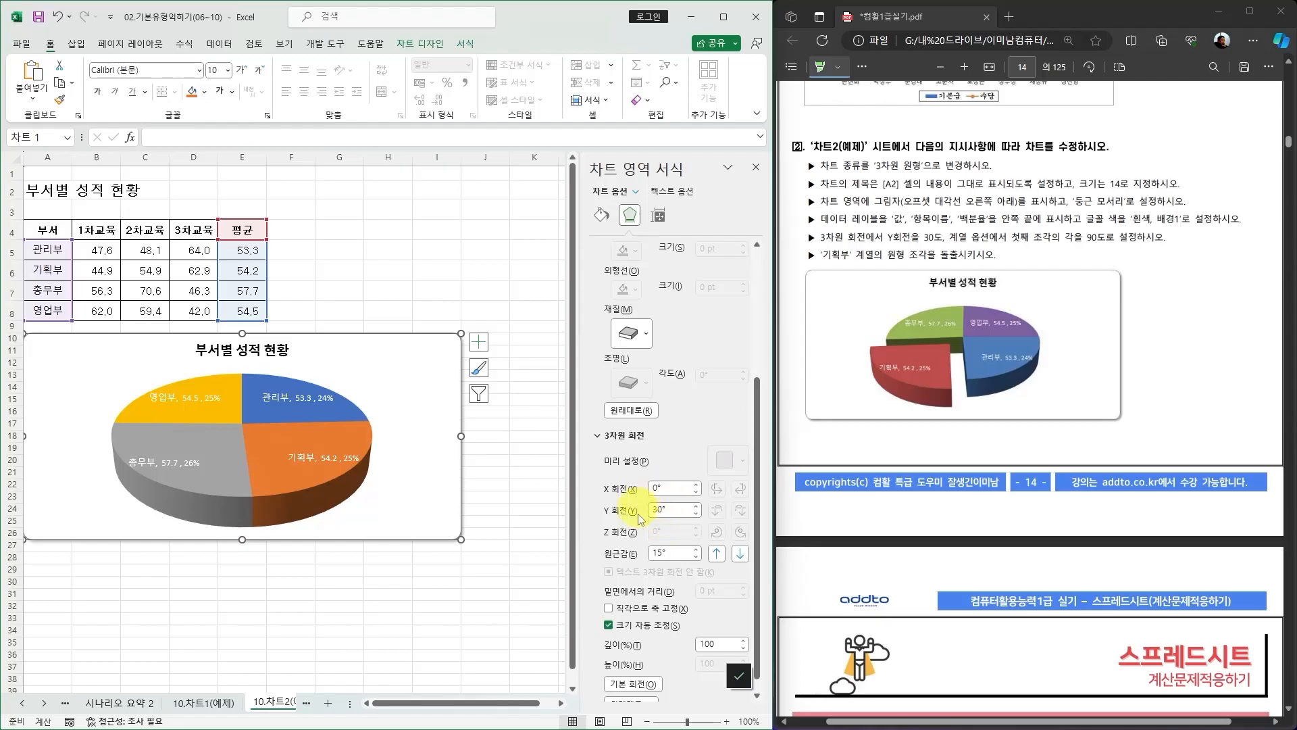
pyautogui.click(756, 168)
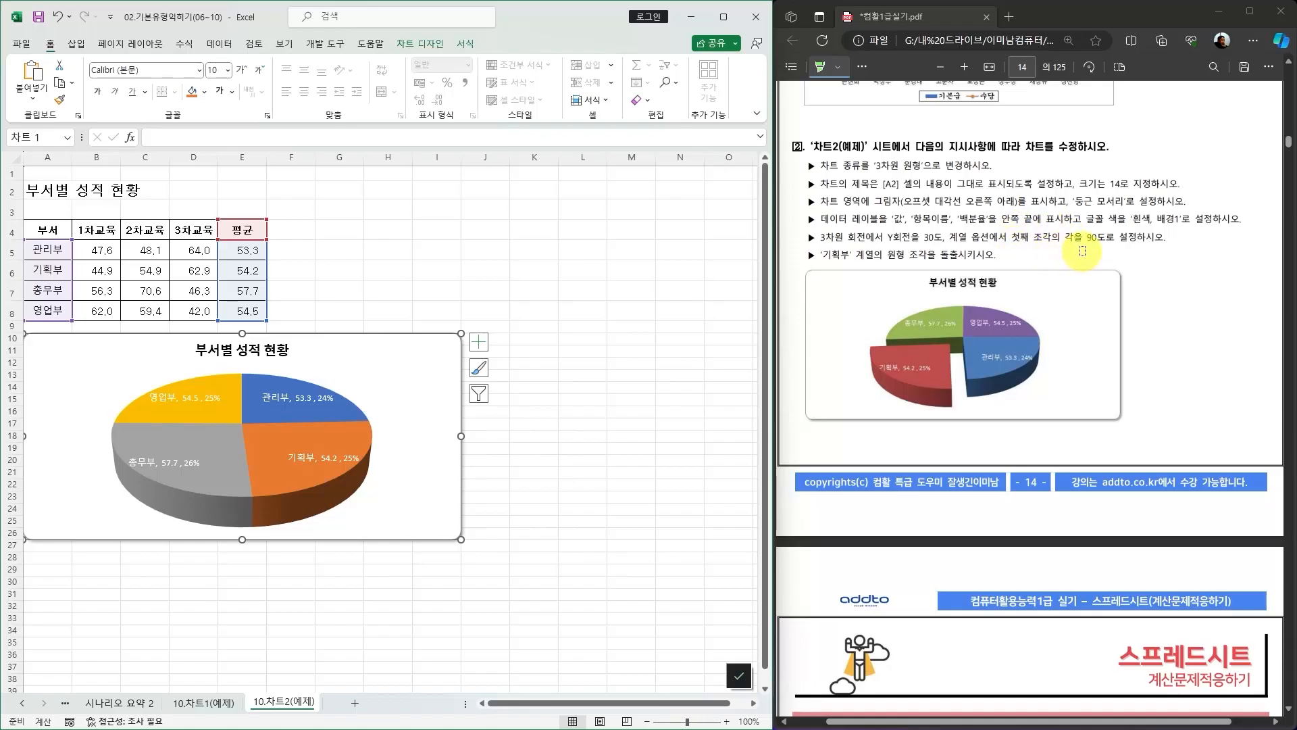
# Open the series options of the pie series.
pyautogui.click(277, 481)
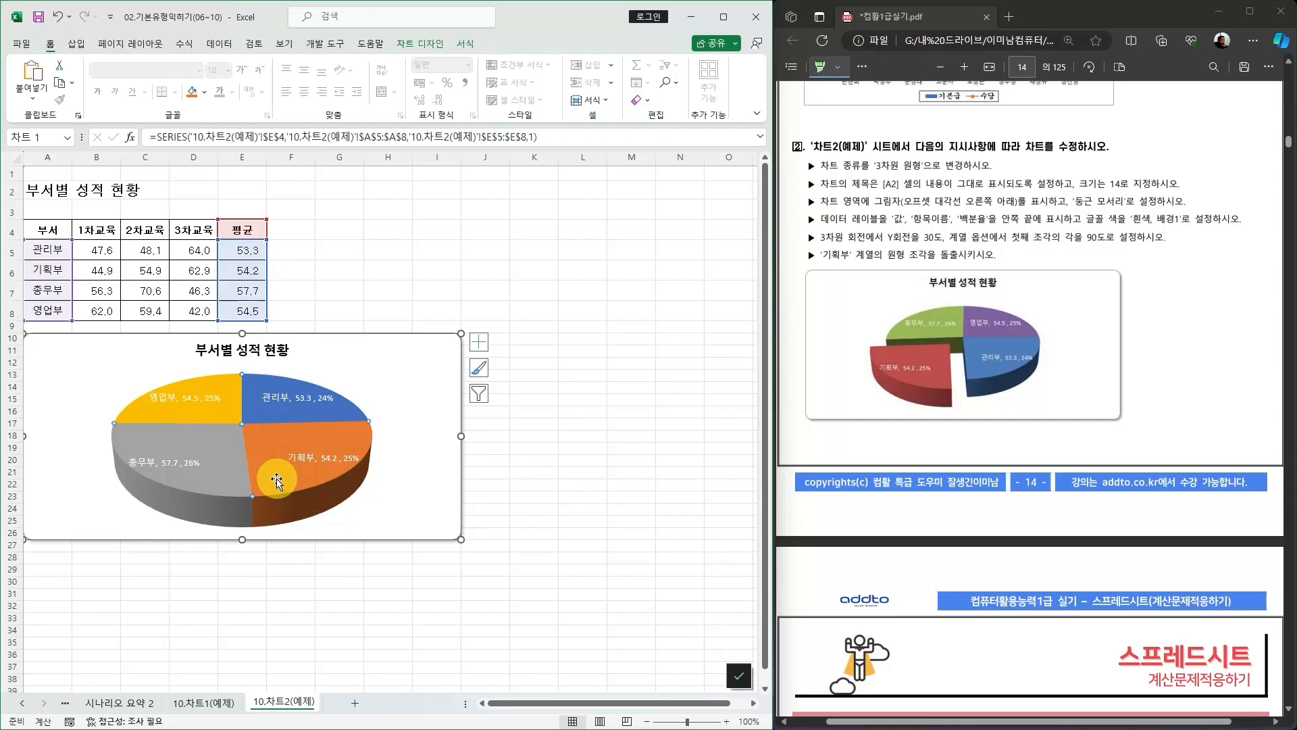
pyautogui.doubleClick(275, 480)
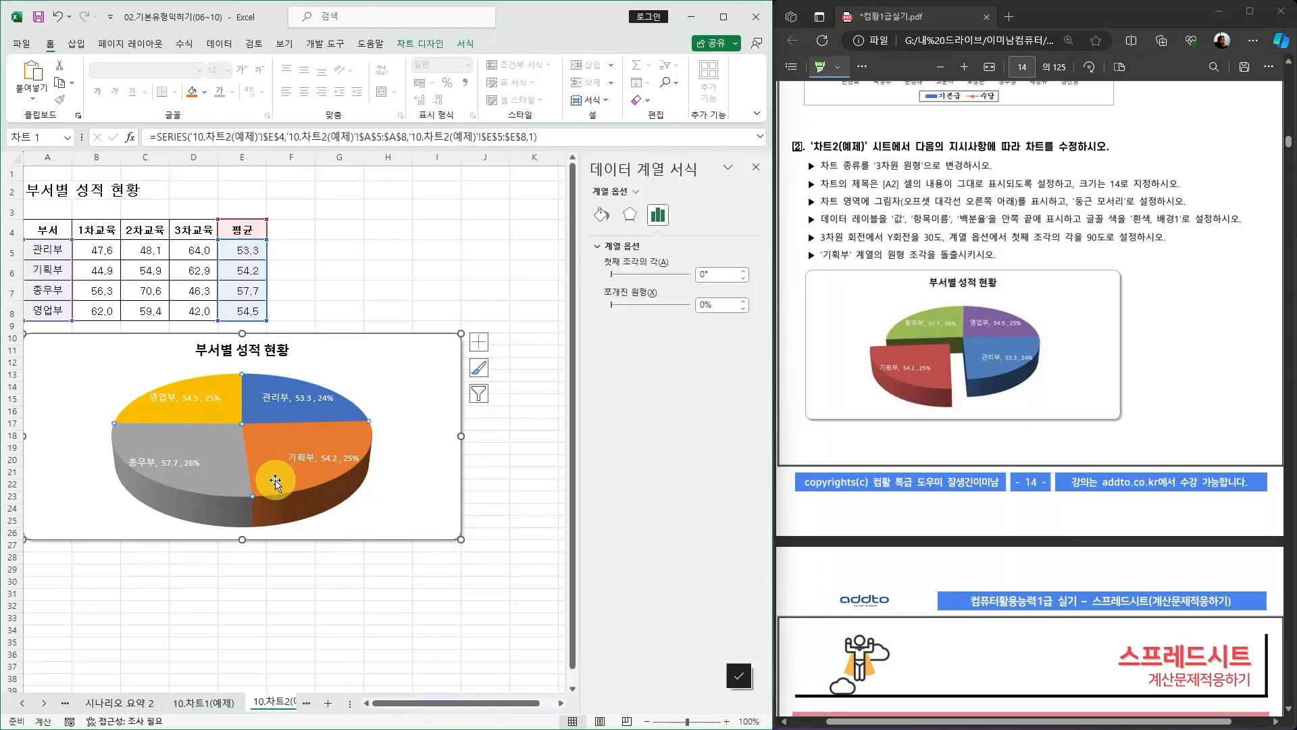
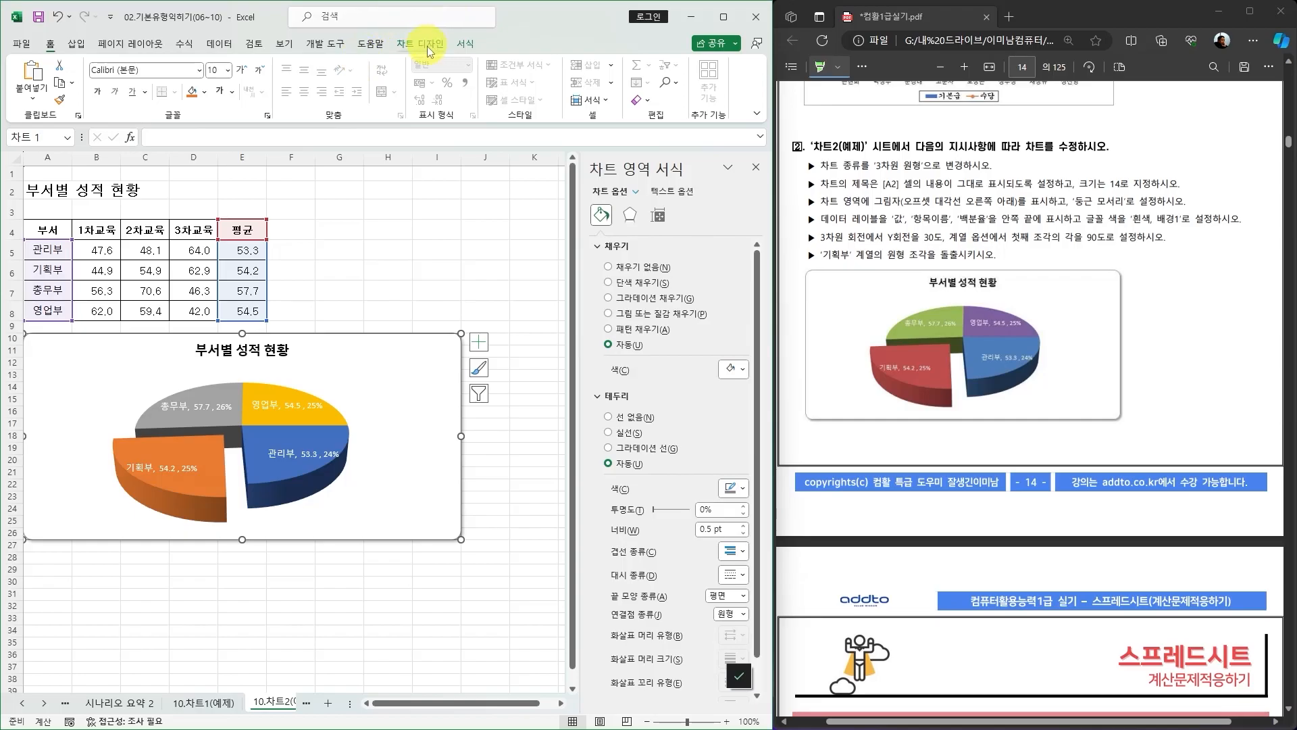
# Change the pie chart's colors to the 다양한 색상표 2 palette.
pyautogui.click(419, 44)
pyautogui.click(125, 98)
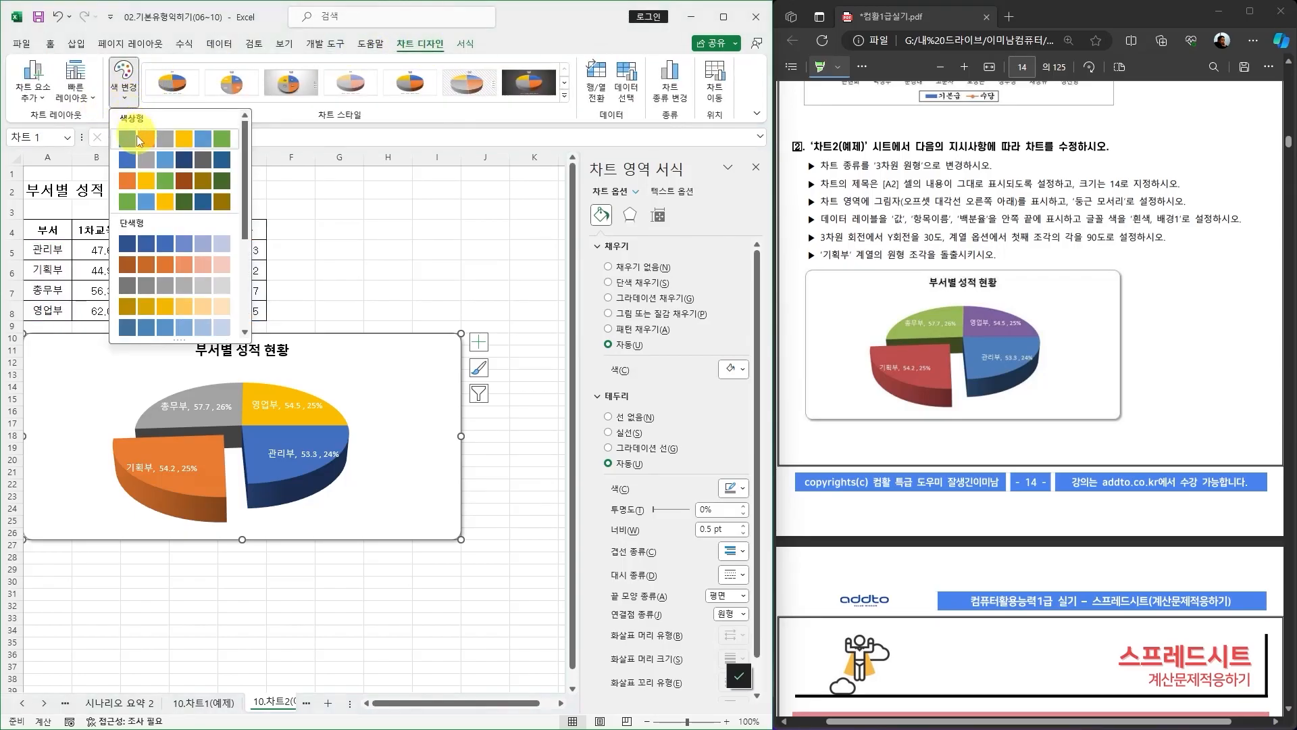
pyautogui.click(125, 100)
pyautogui.click(125, 100)
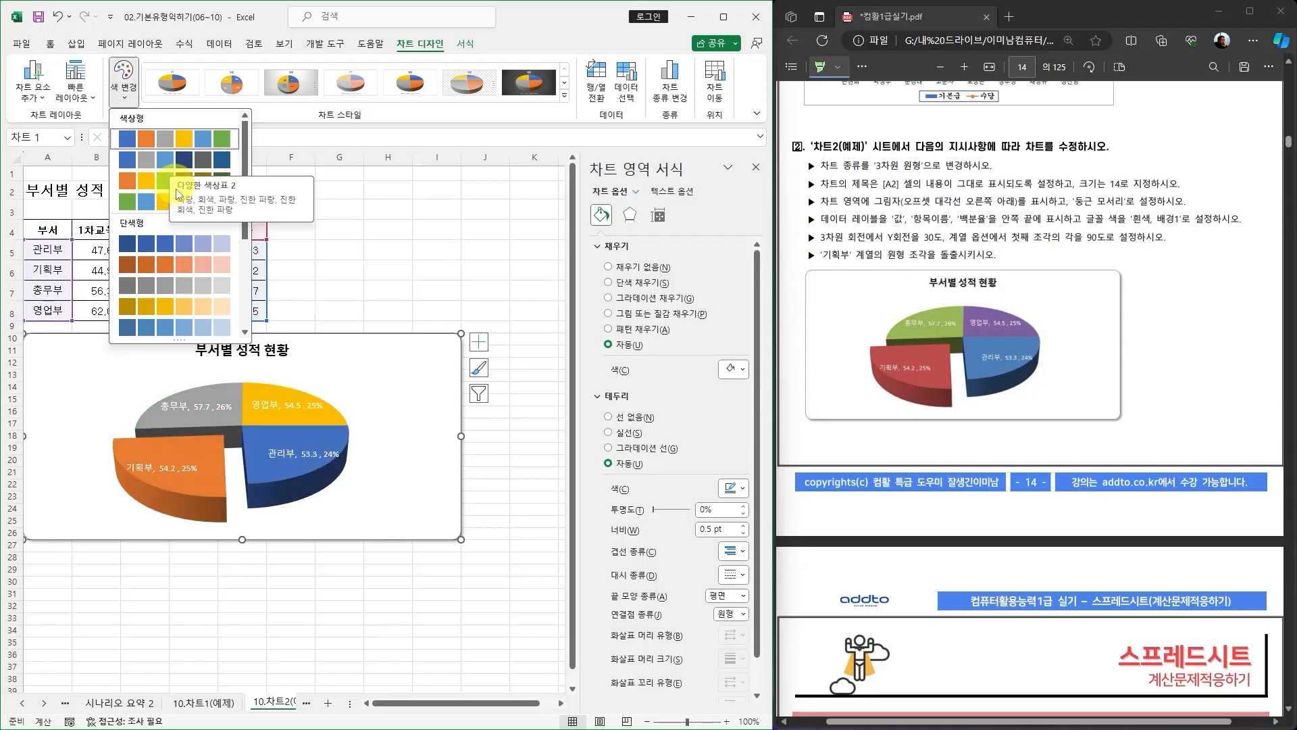
pyautogui.click(147, 204)
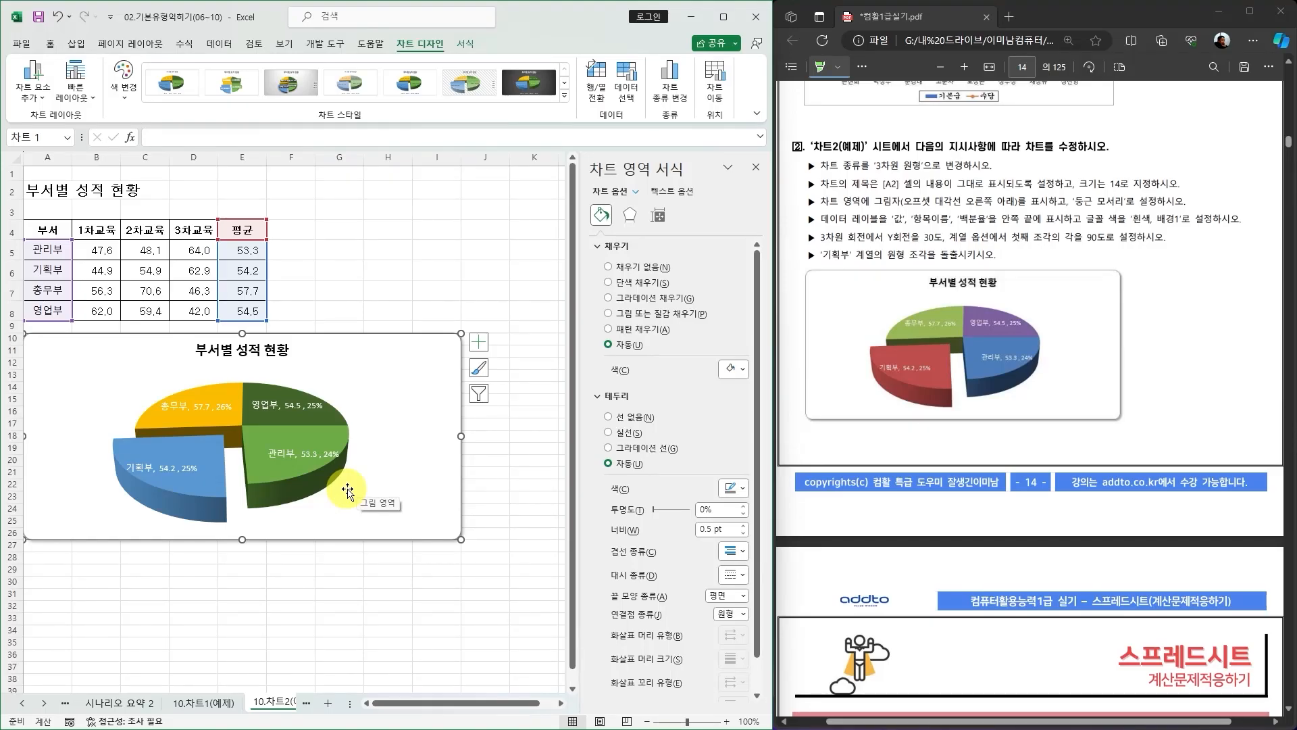
# Close the chart area formatting pane without further color changes.
pyautogui.click(390, 264)
pyautogui.click(441, 360)
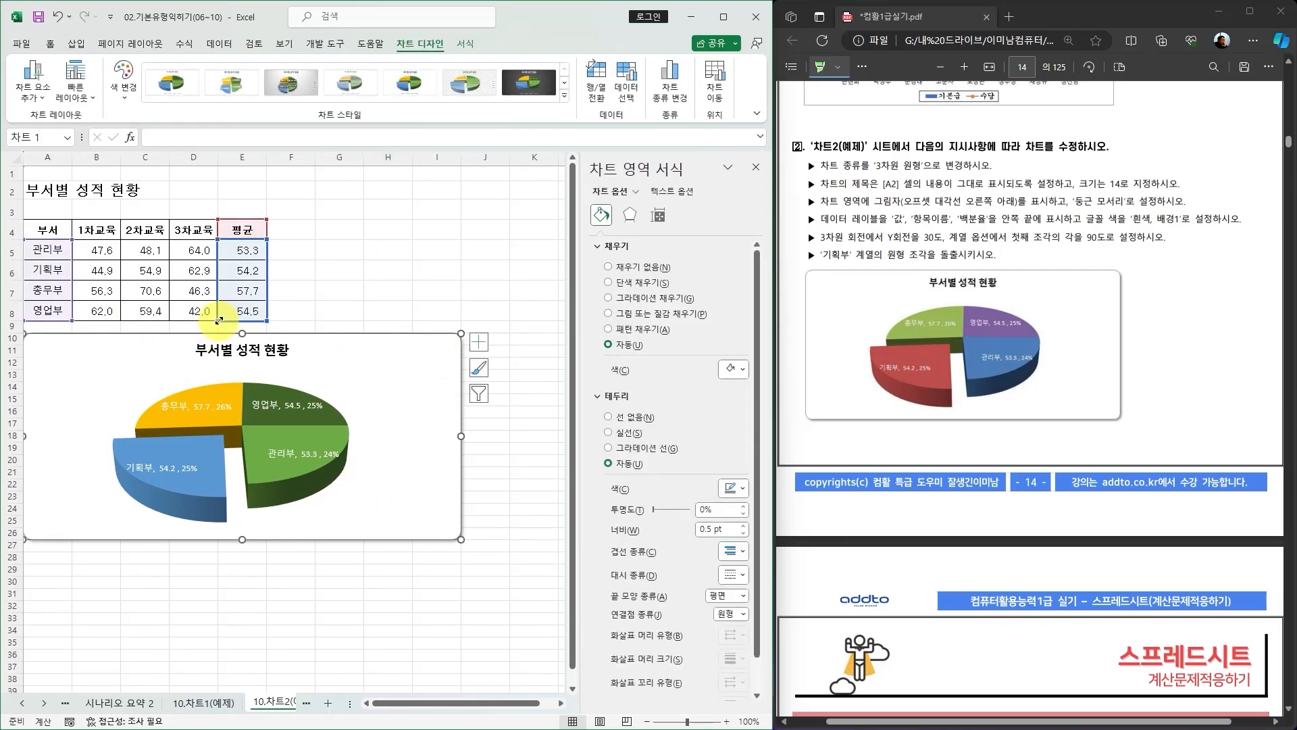
pyautogui.moveTo(219, 320)
pyautogui.mouseDown()
pyautogui.moveTo(90, 322)
pyautogui.moveTo(218, 321)
pyautogui.mouseUp()
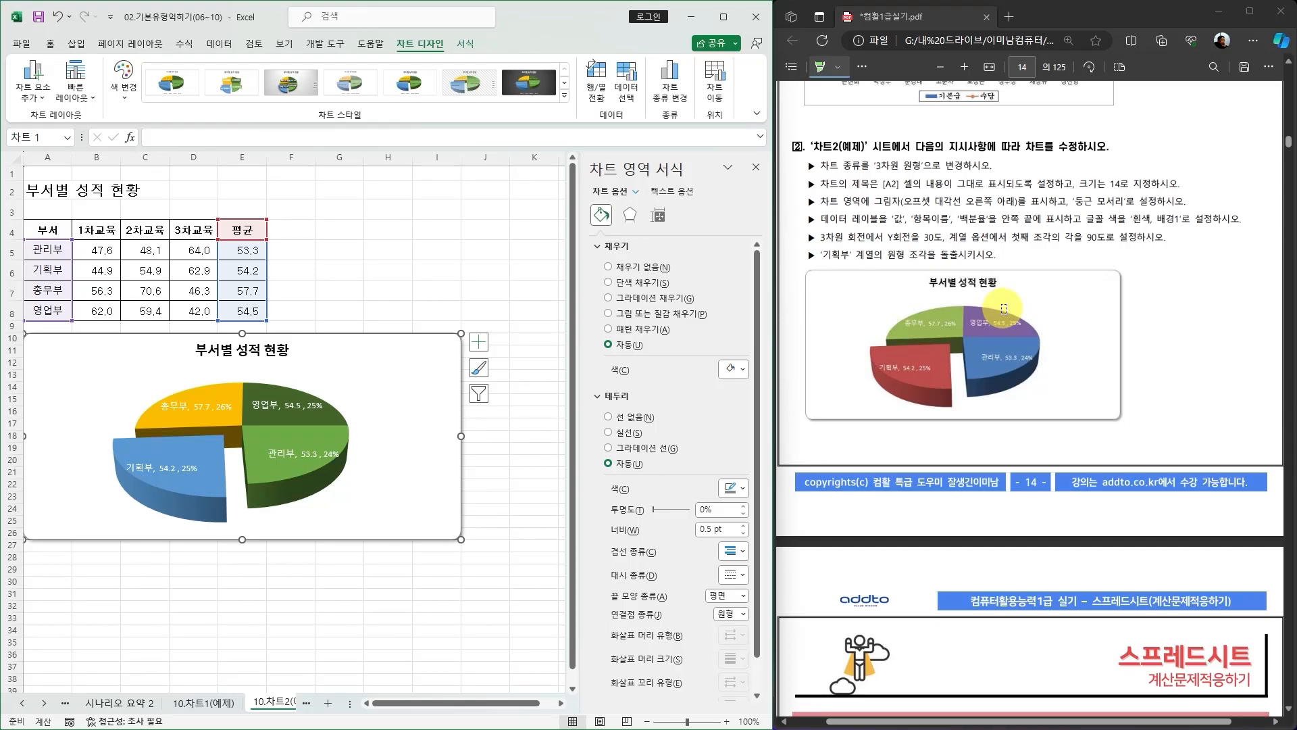
pyautogui.click(123, 78)
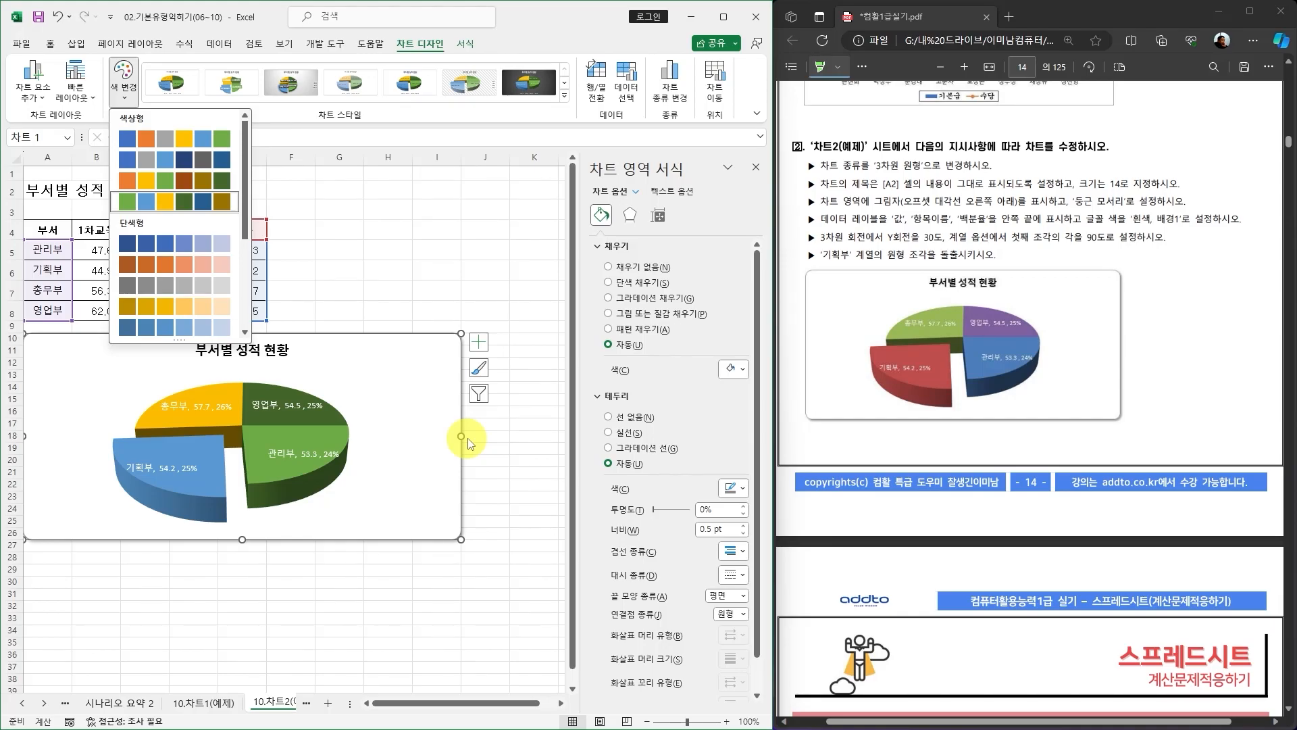
pyautogui.click(756, 167)
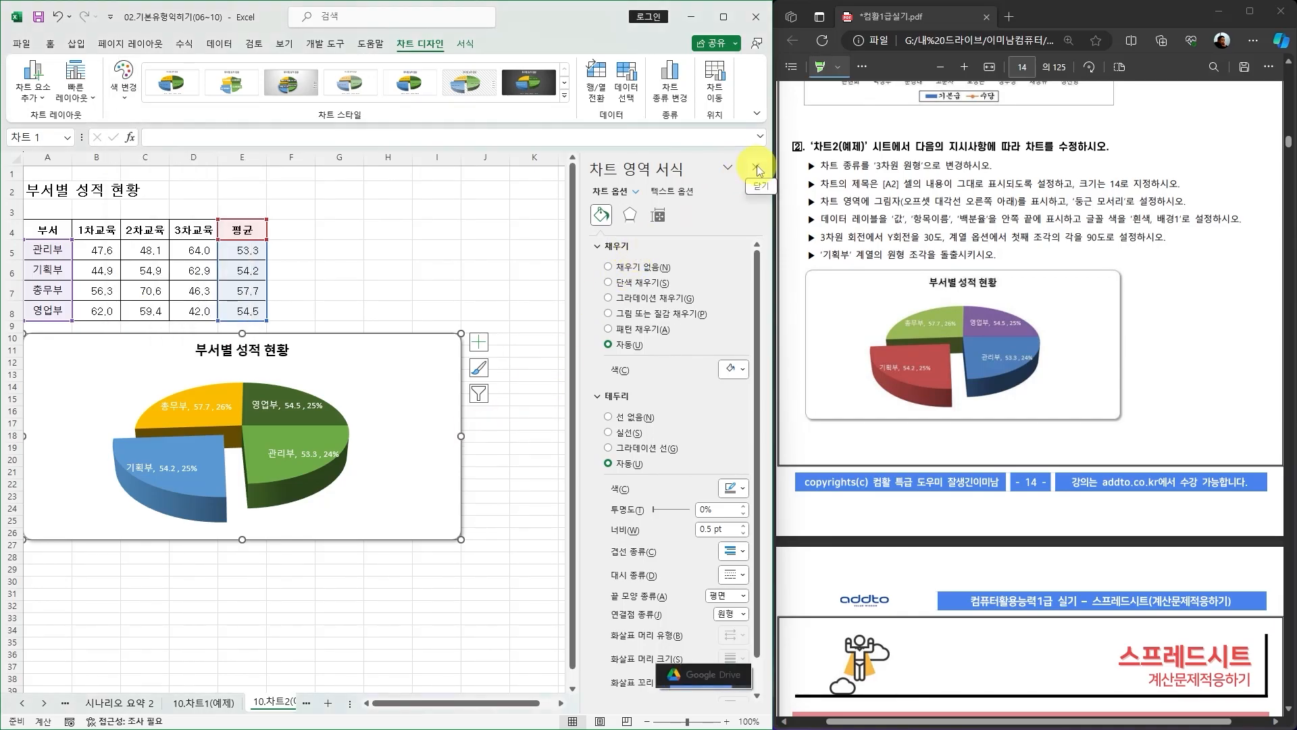
pyautogui.click(756, 167)
# Review the 차트1(예제) and 차트2(예제) instructions and sample charts in the exam PDF.
pyautogui.scroll(8, 878, 365)
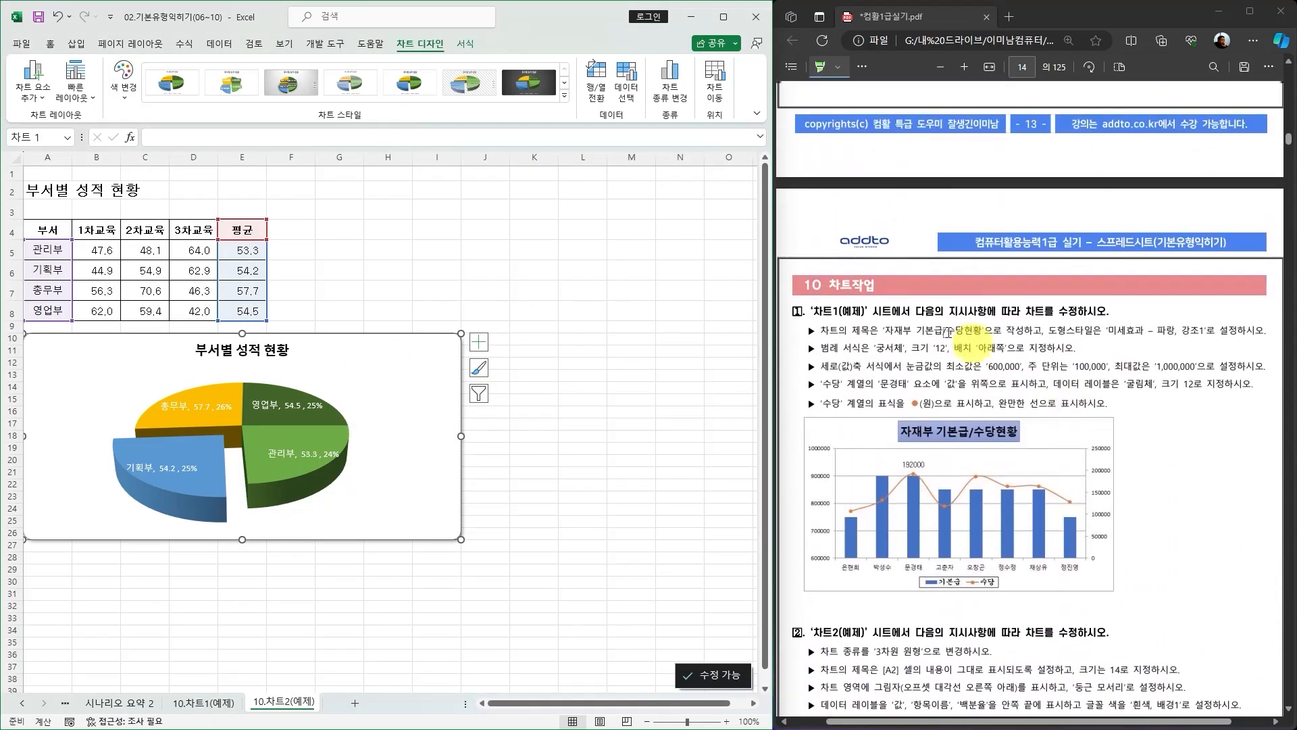
pyautogui.scroll(-3, 837, 352)
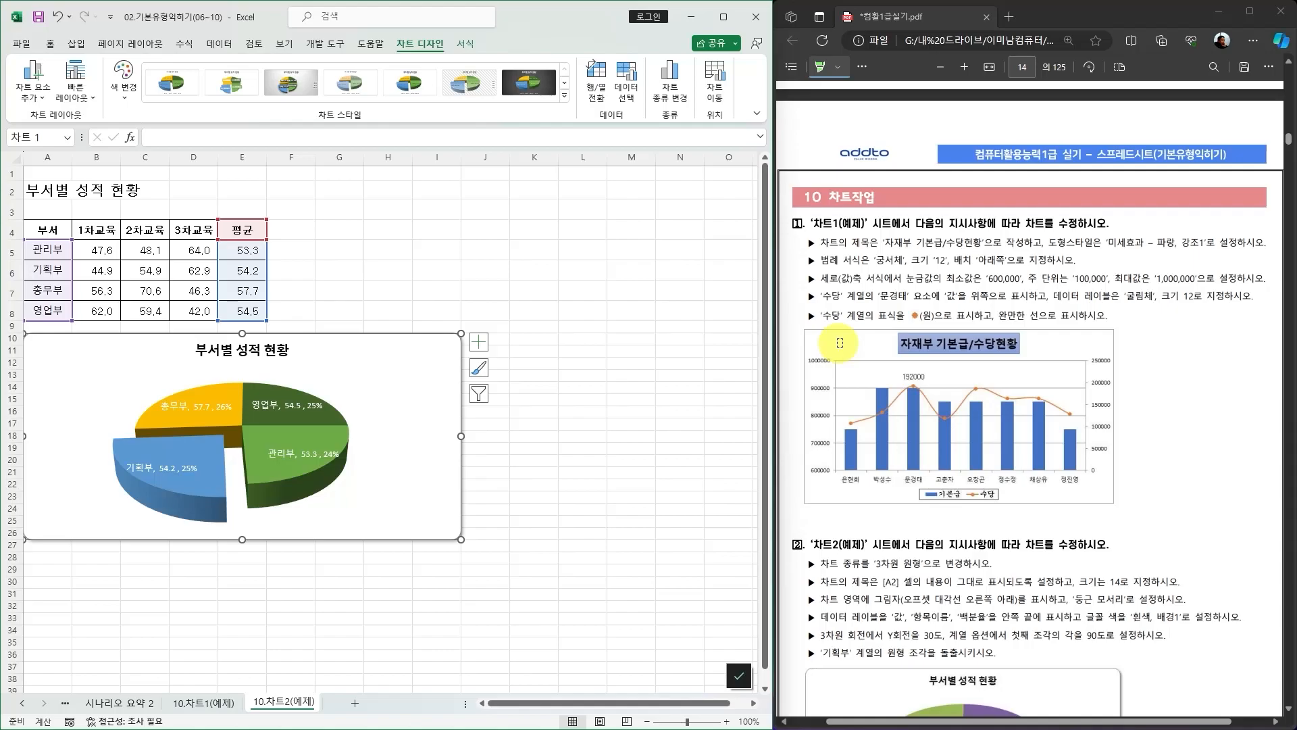
pyautogui.scroll(-2, 1023, 344)
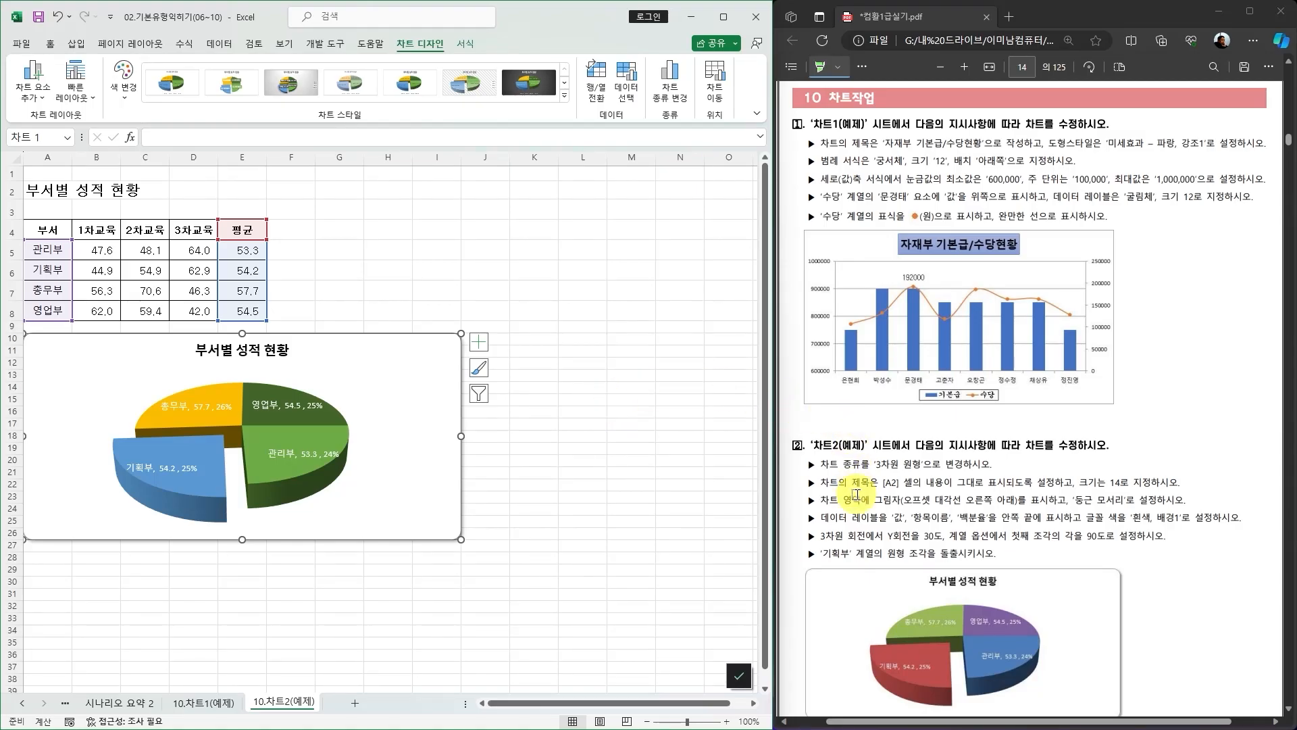
pyautogui.scroll(2, 980, 487)
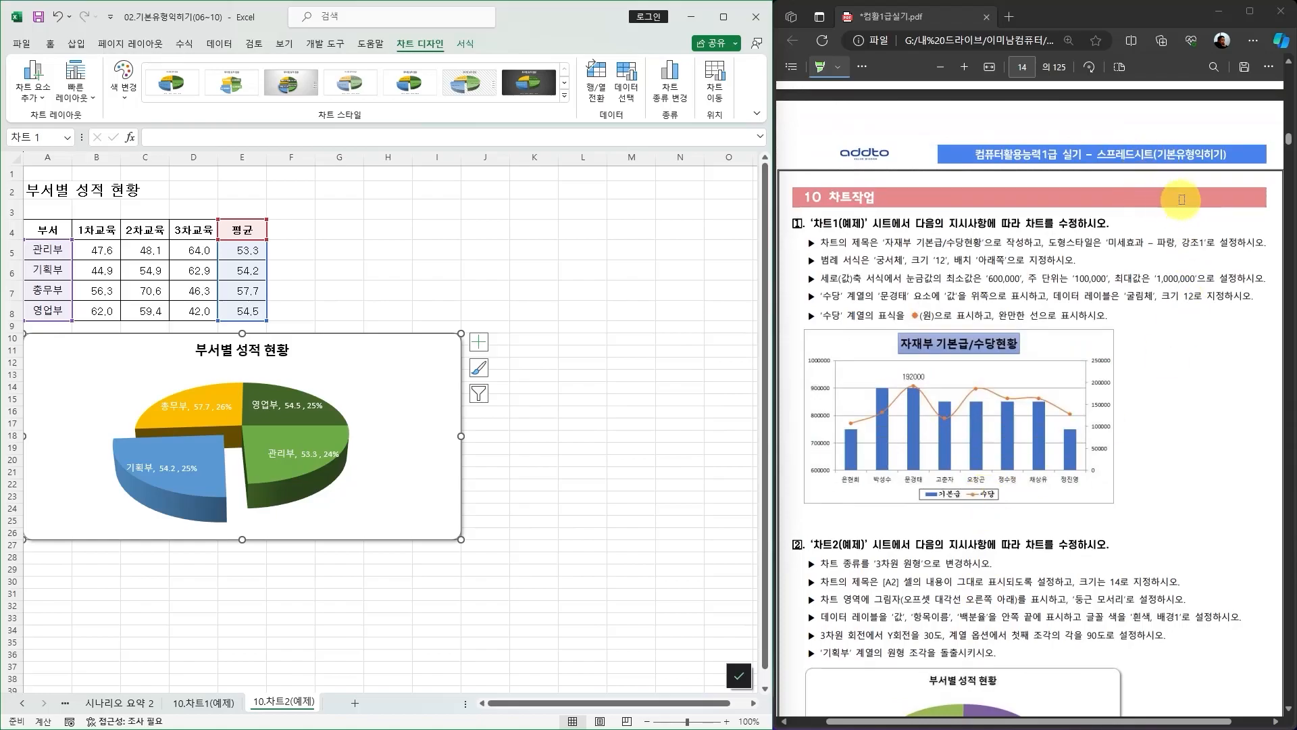
pyautogui.click(612, 364)
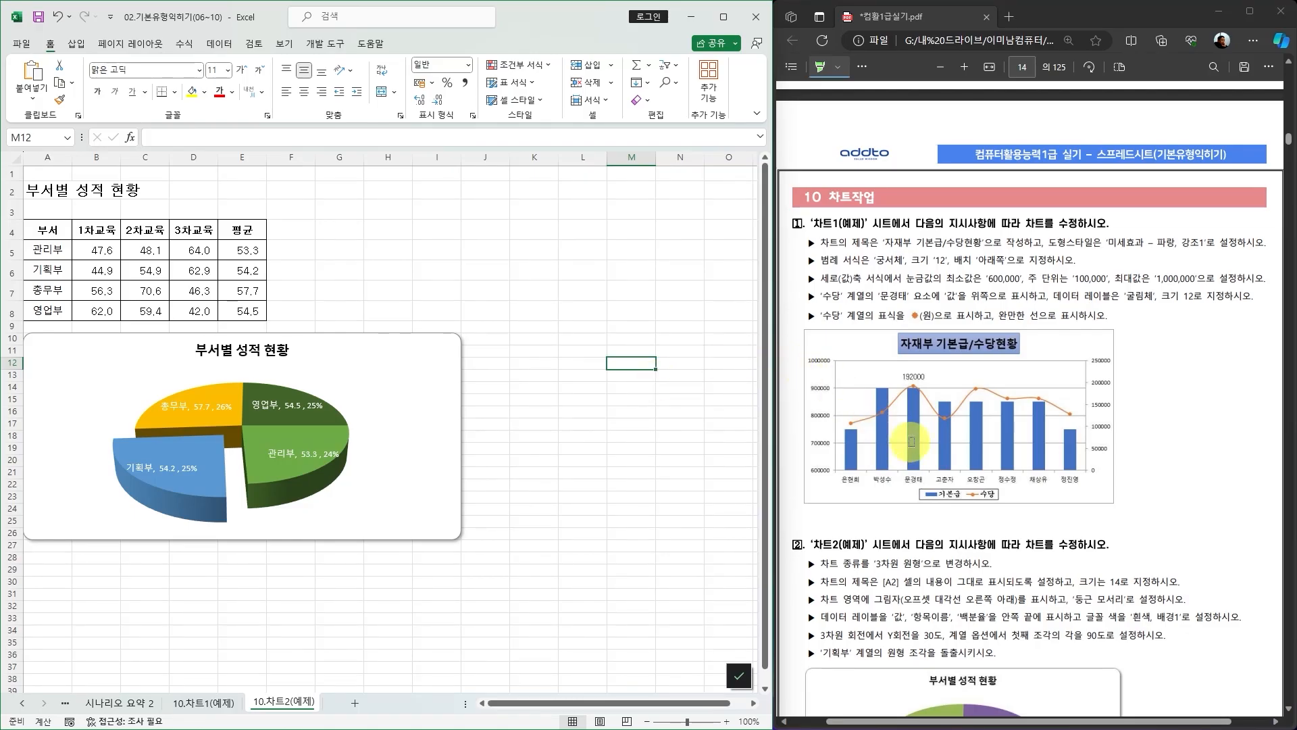
pyautogui.scroll(-6, 932, 473)
pyautogui.scroll(-5, 965, 516)
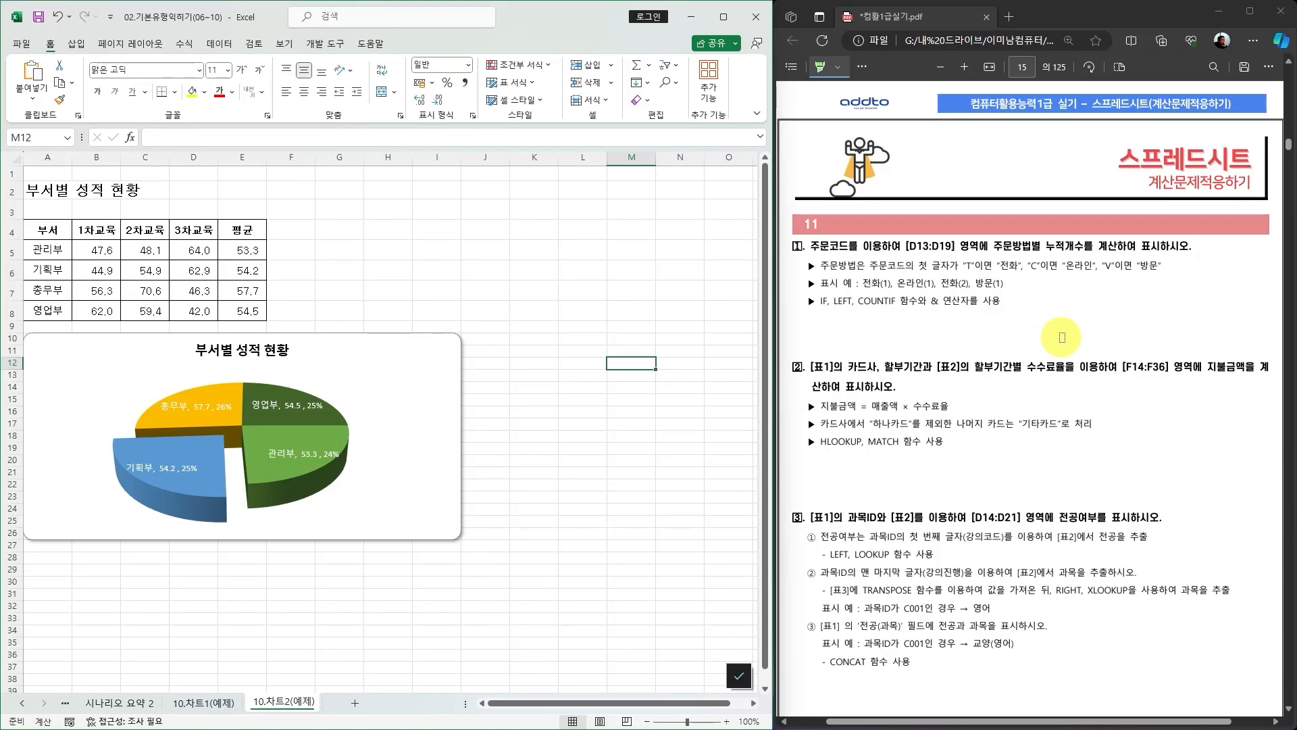
pyautogui.scroll(8, 1047, 477)
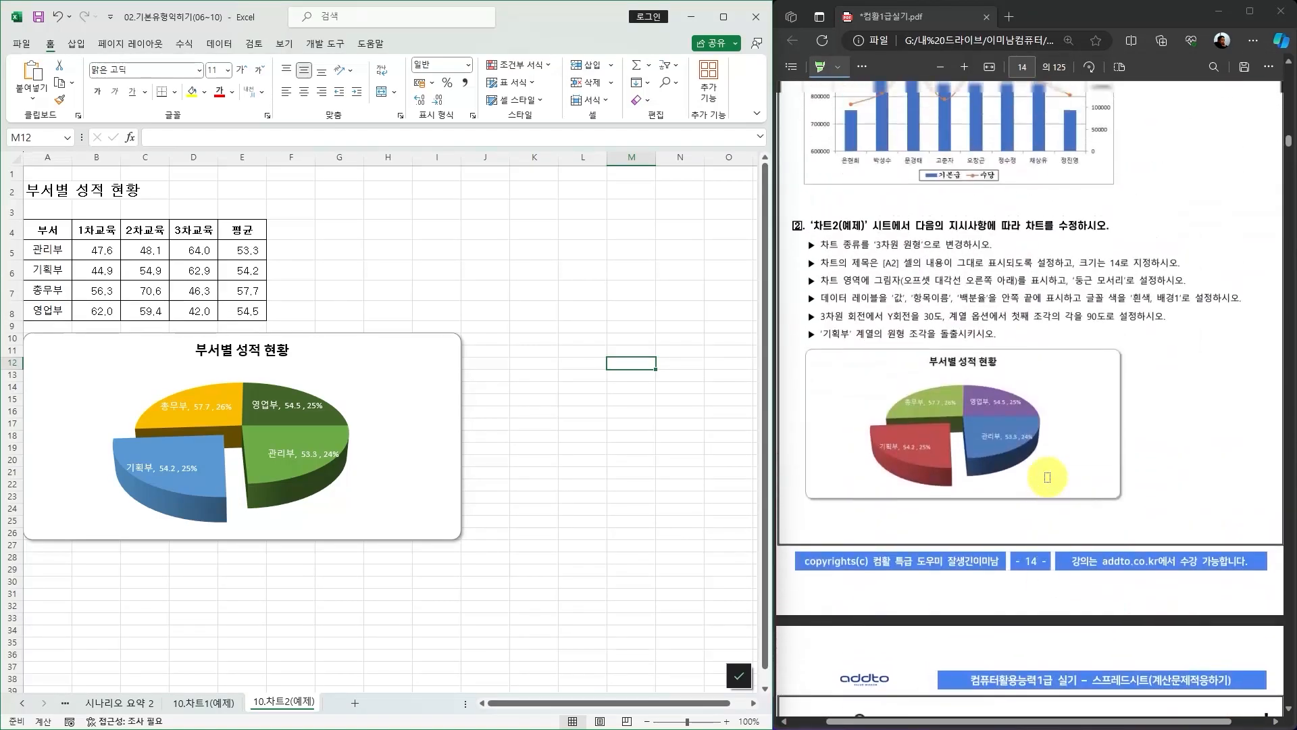
pyautogui.scroll(5, 1050, 453)
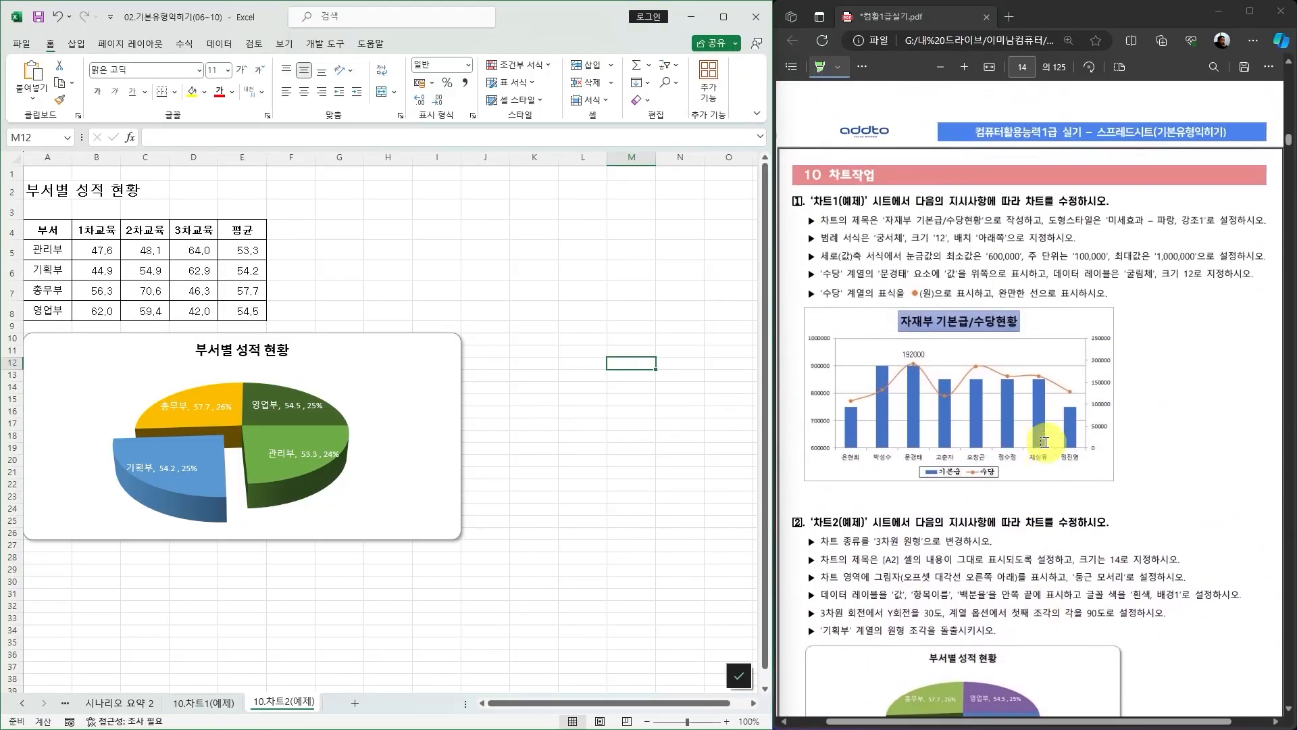
pyautogui.scroll(1, 1044, 443)
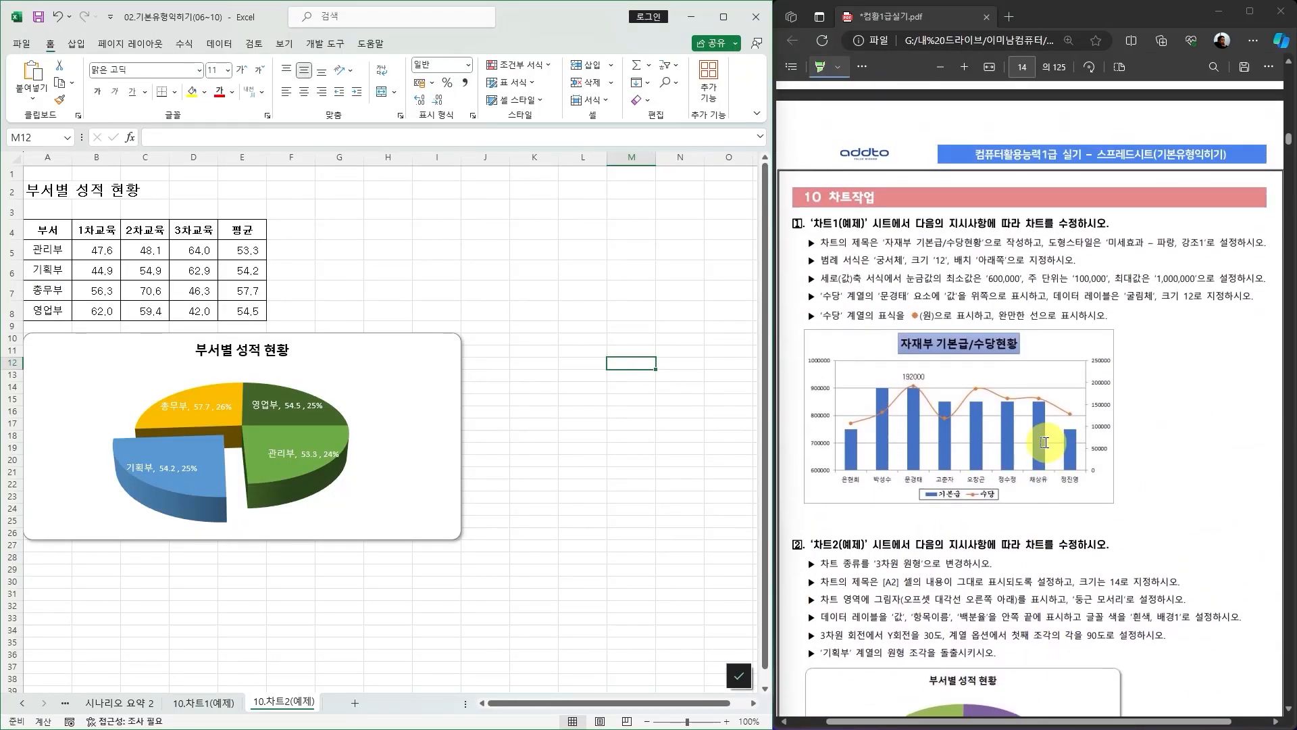